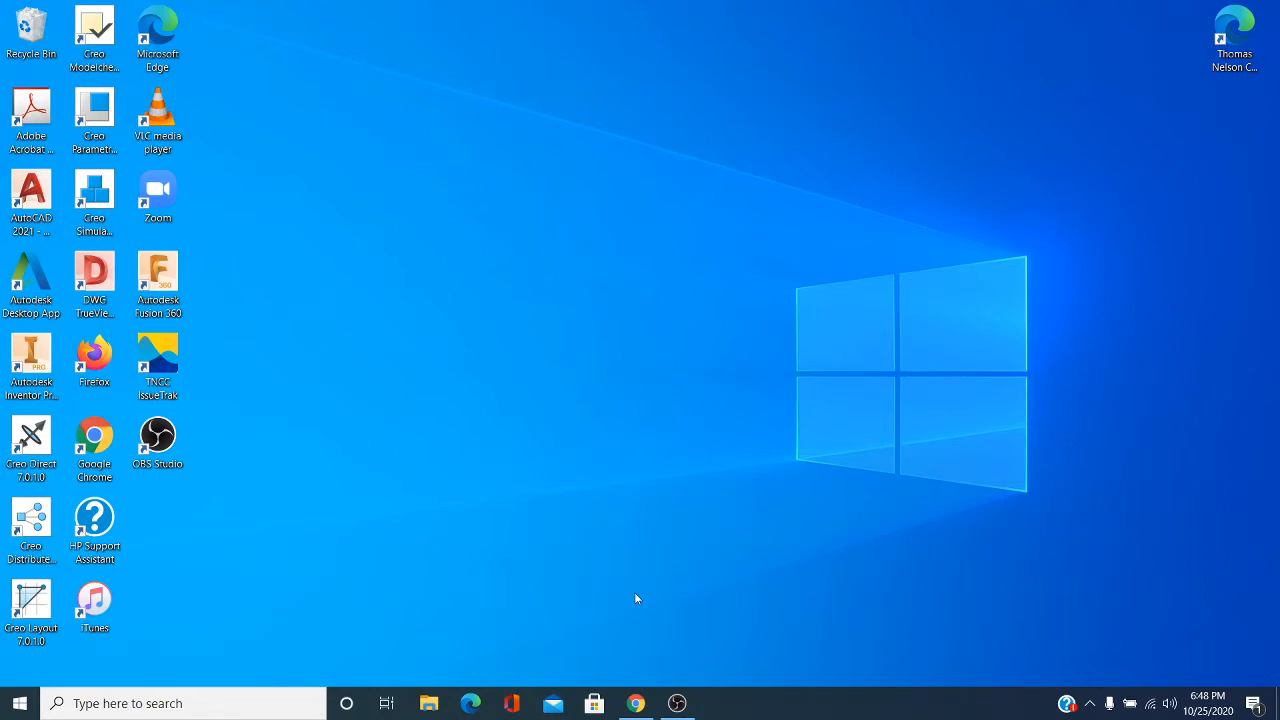
Switch to Chrome and expand the Module 11 - Week 11 - Inventor to Creo Assembly section on the CAD 241 course page.
click(636, 703)
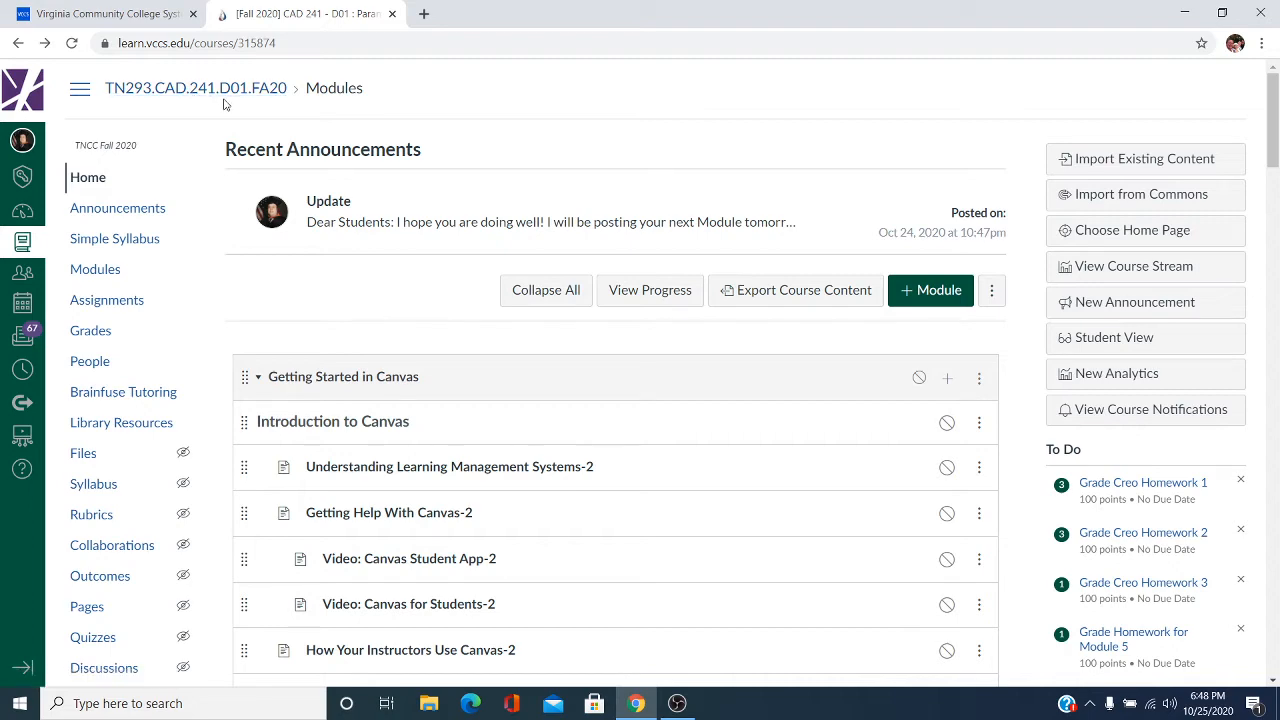
scroll(470, 156, down, 7)
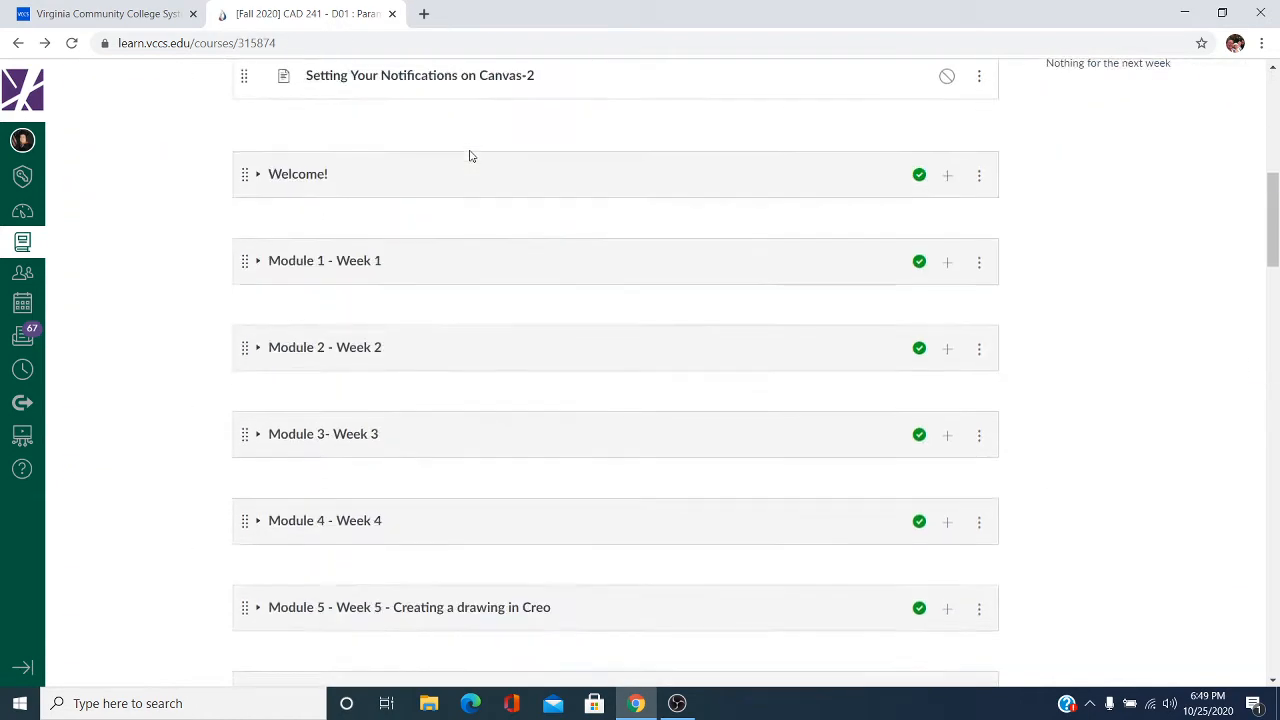
scroll(471, 156, down, 7)
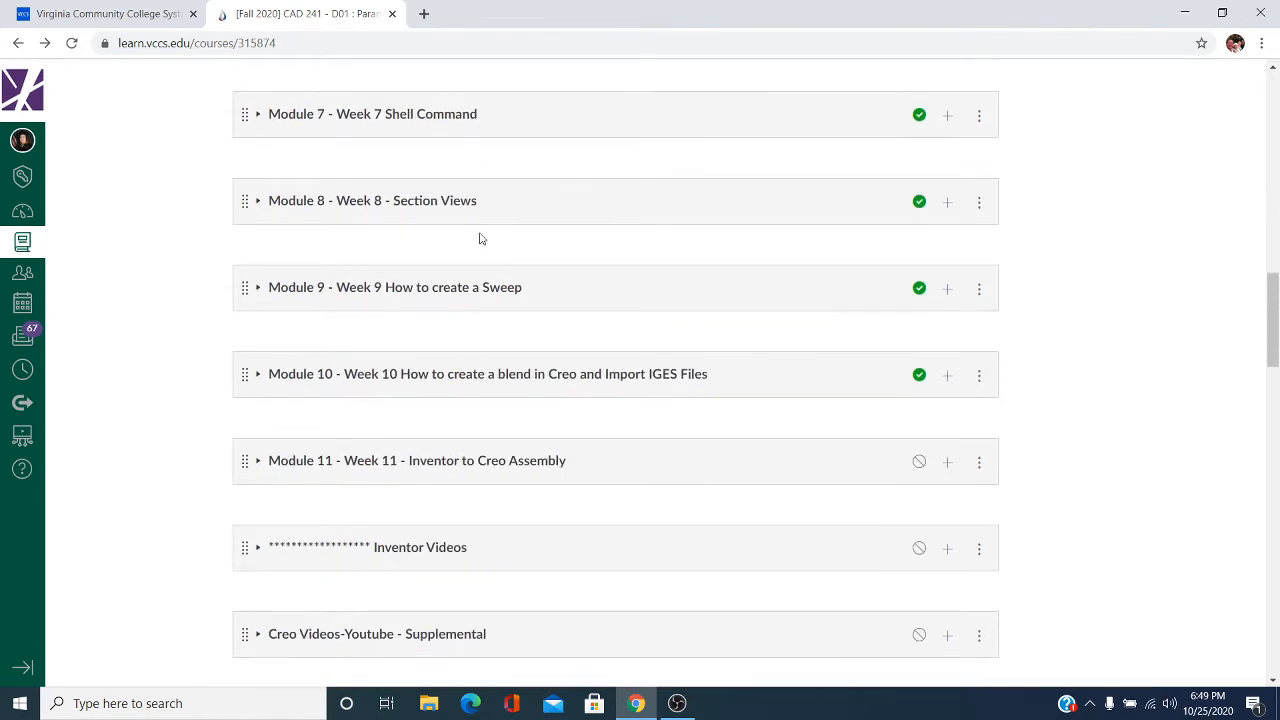
click(391, 376)
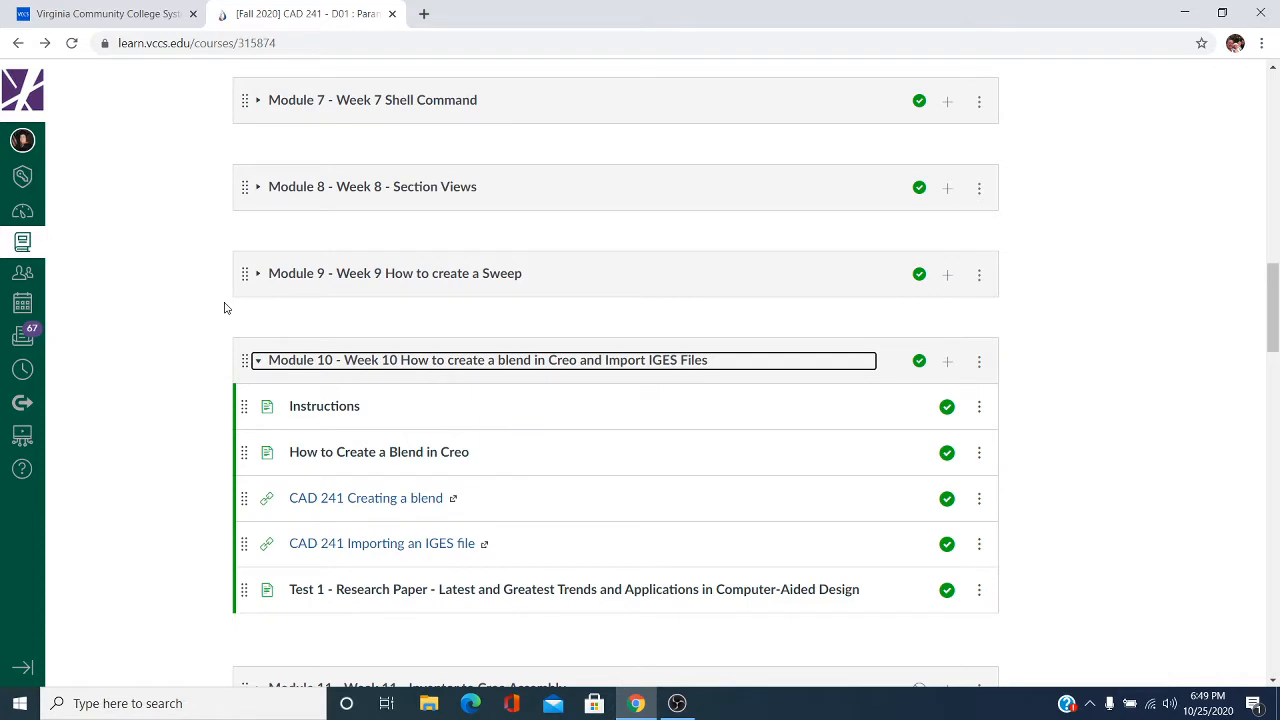
click(438, 366)
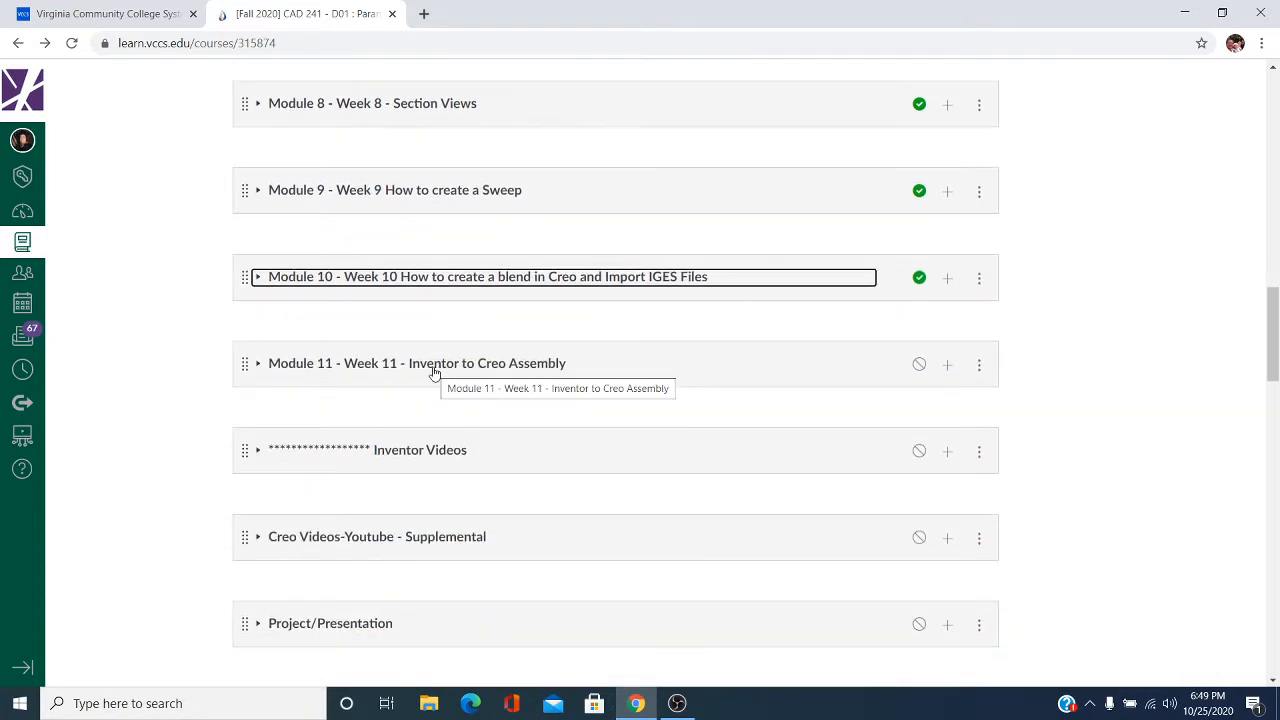
click(433, 368)
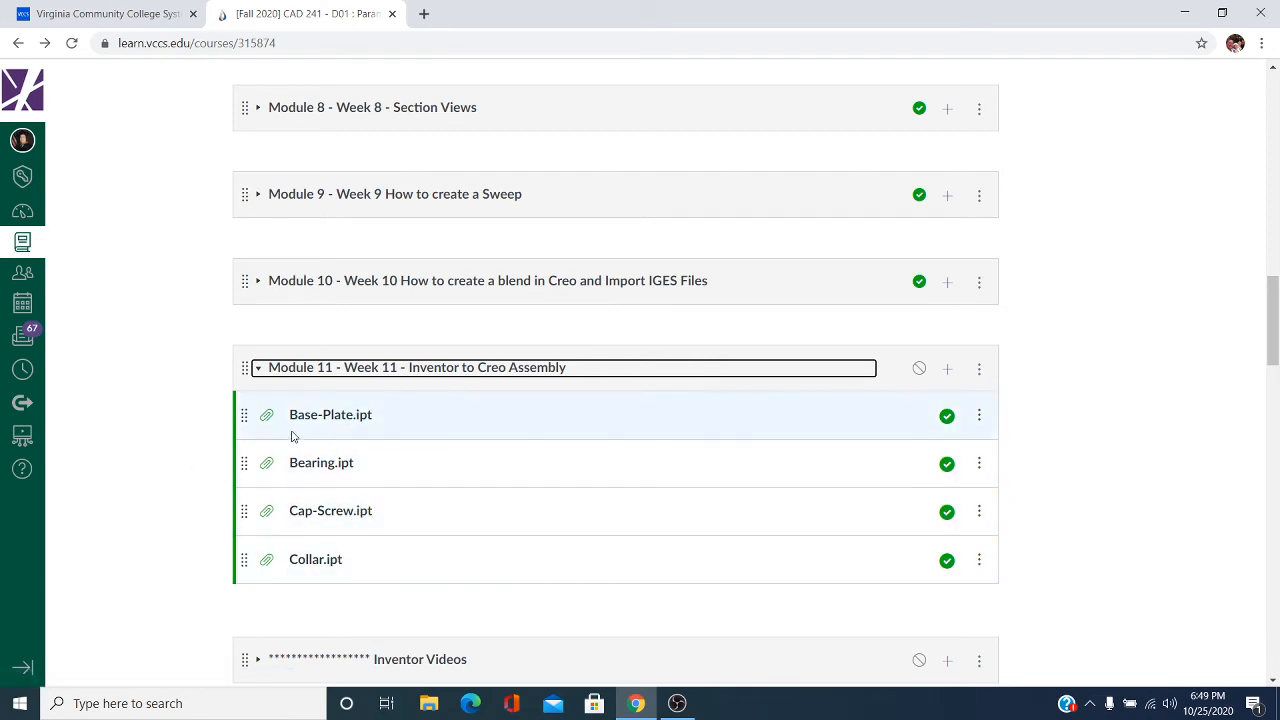
Download Base-Plate.ipt from Module 11 and save it in the Inventor to Creo - Assembly folder under Documents.
click(342, 421)
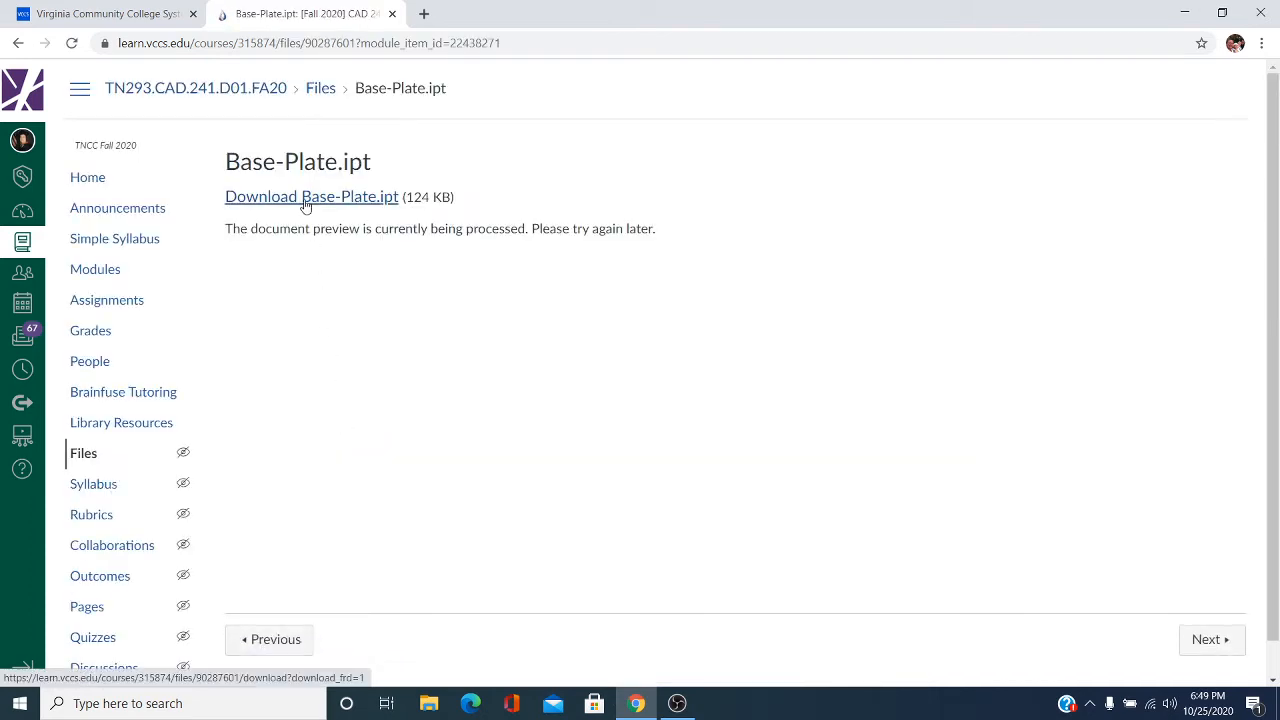
right_click(306, 205)
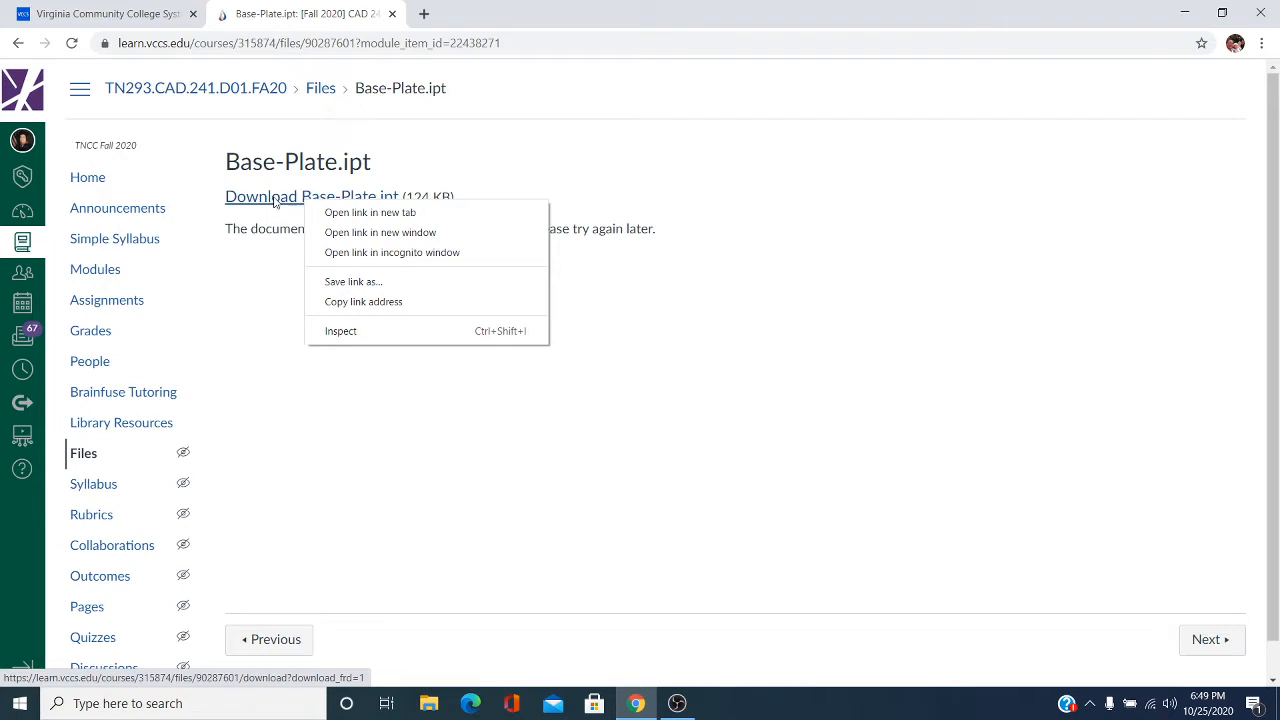
click(350, 282)
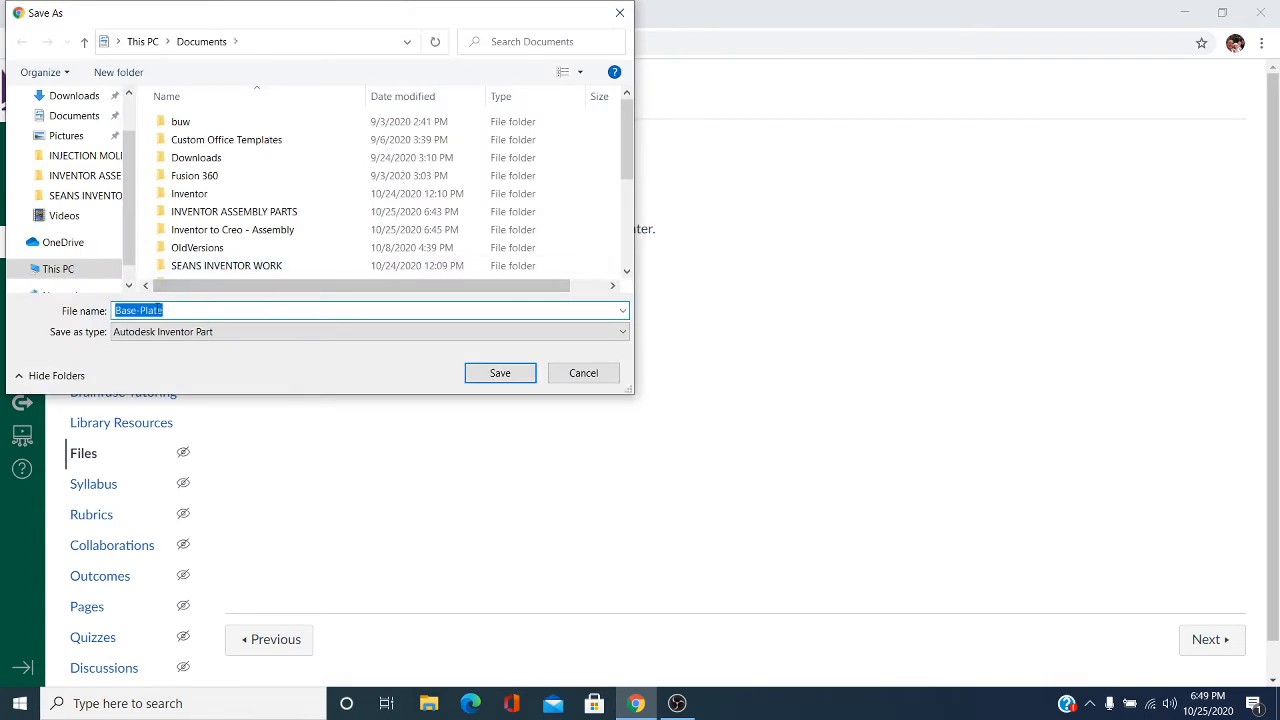
click(268, 232)
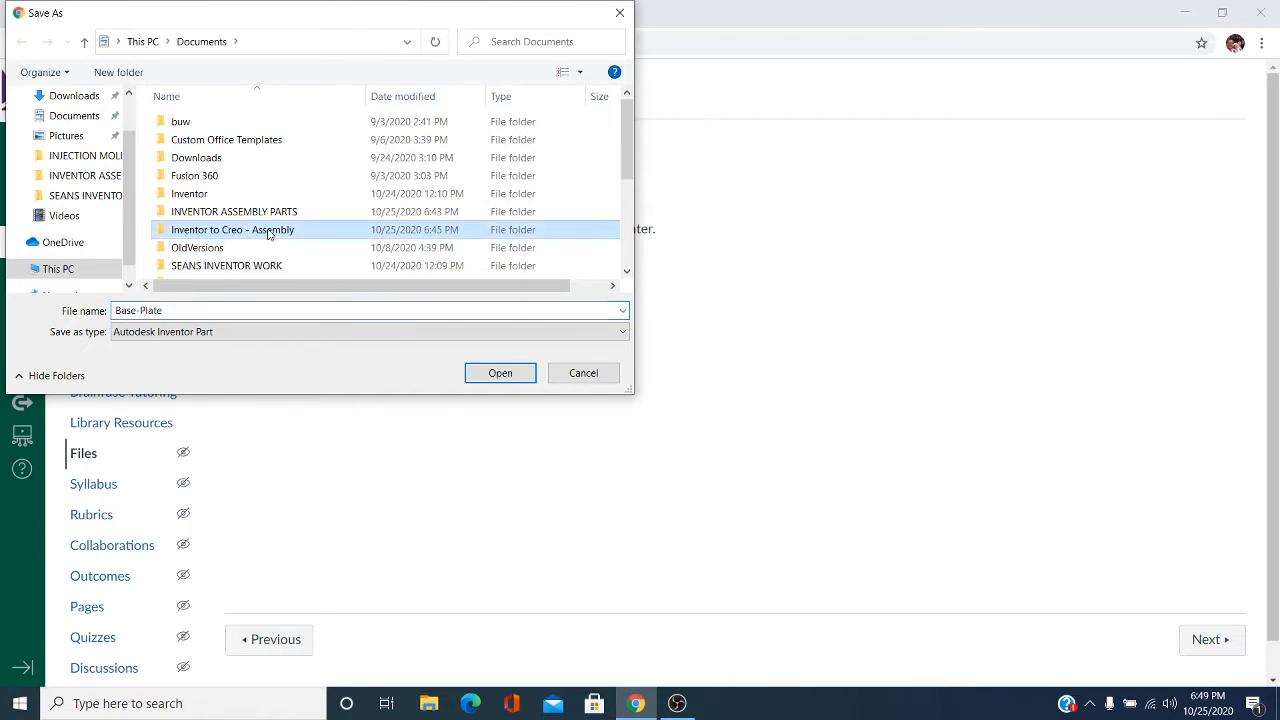
click(270, 231)
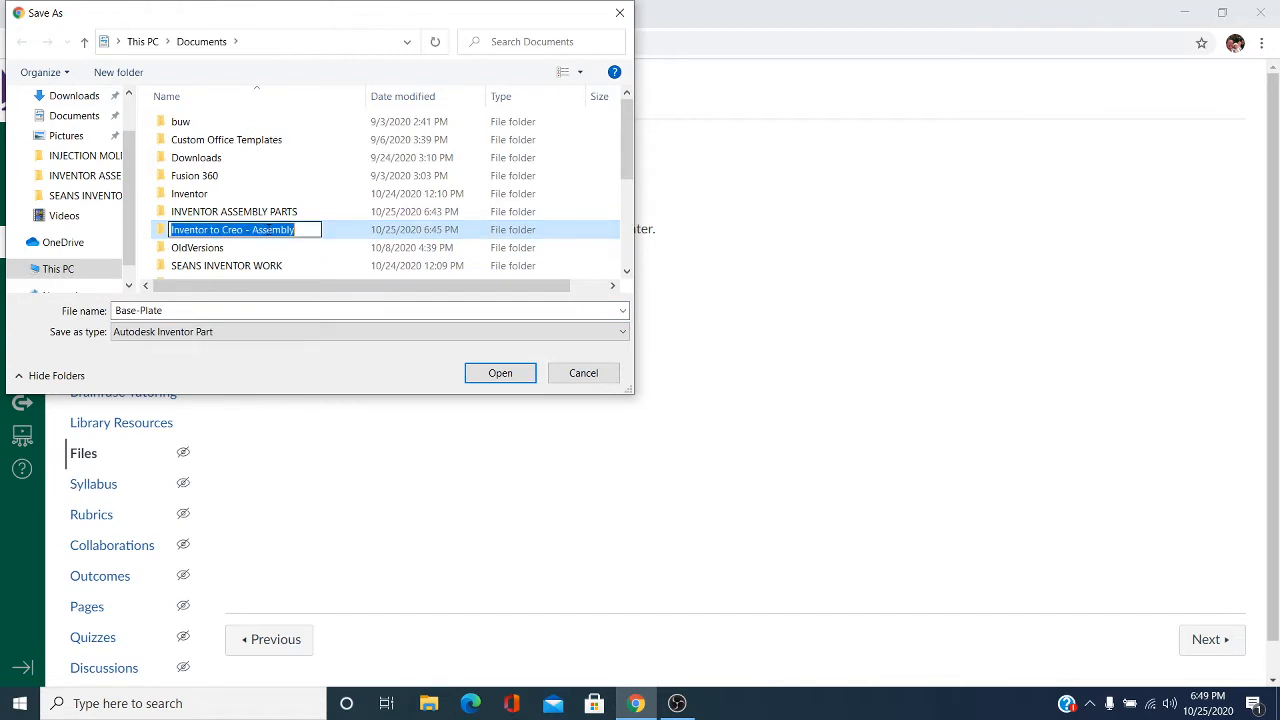
click(329, 314)
double_click(223, 236)
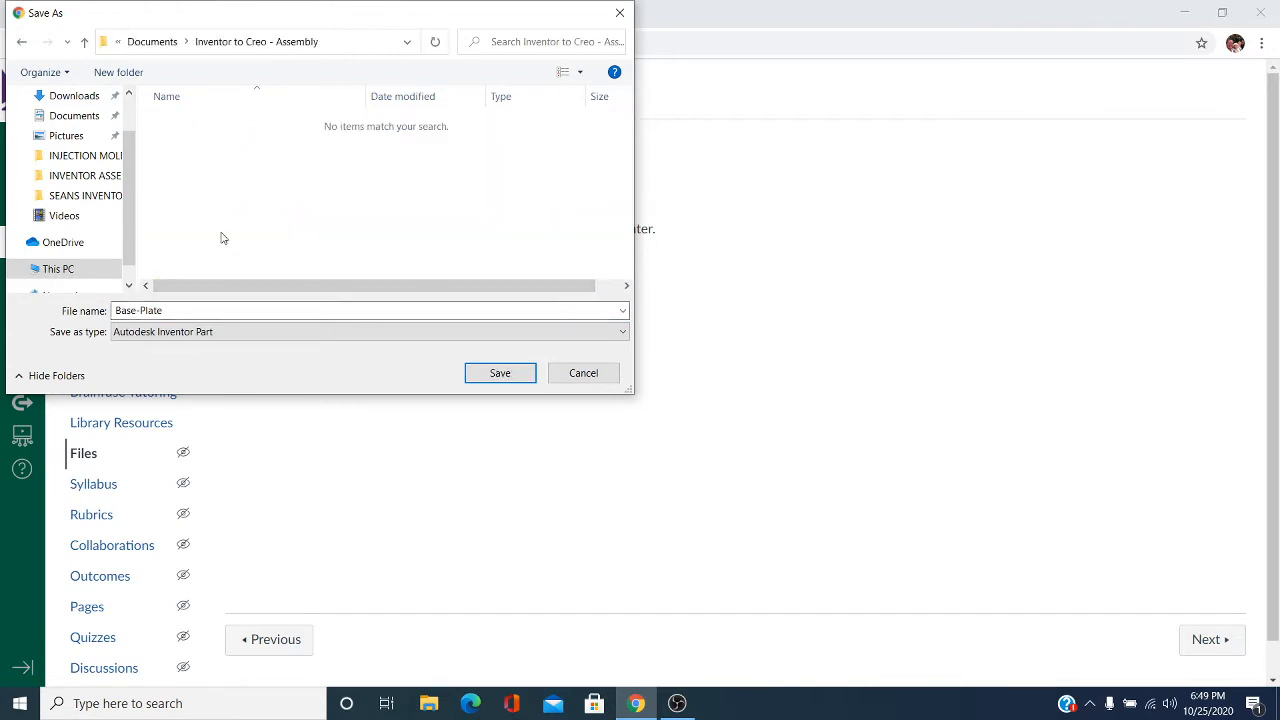
click(170, 310)
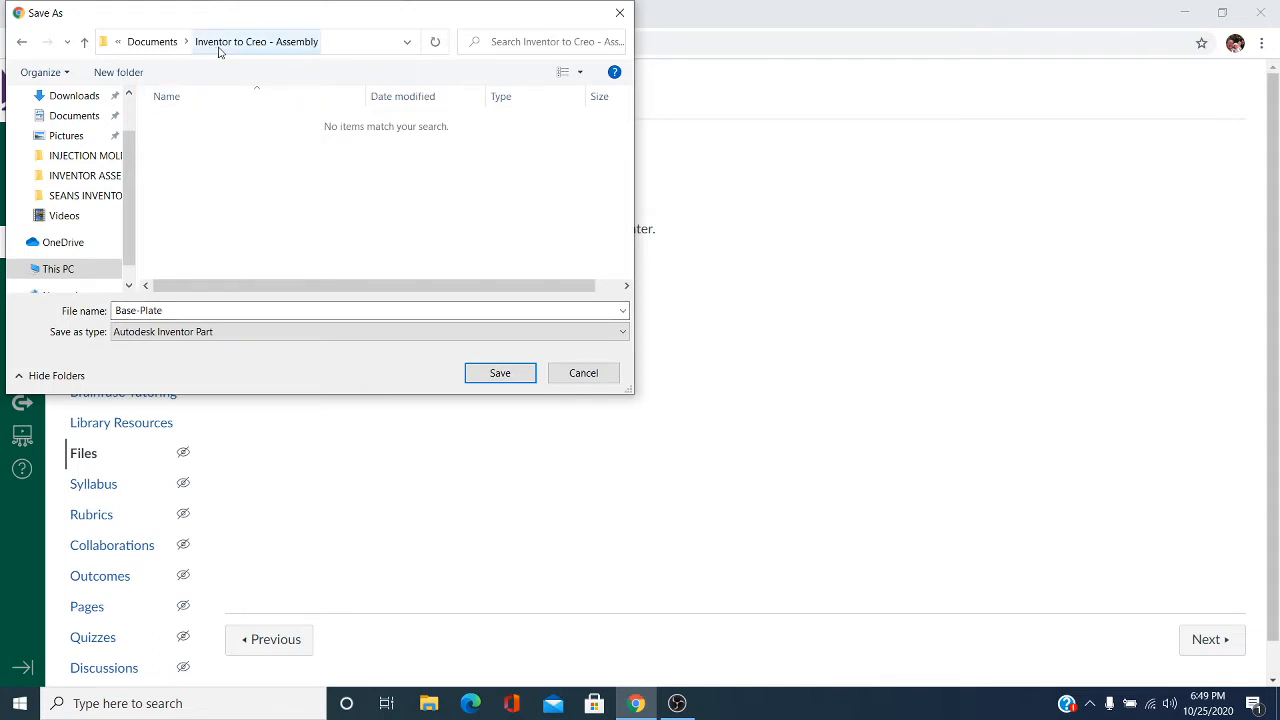
click(500, 373)
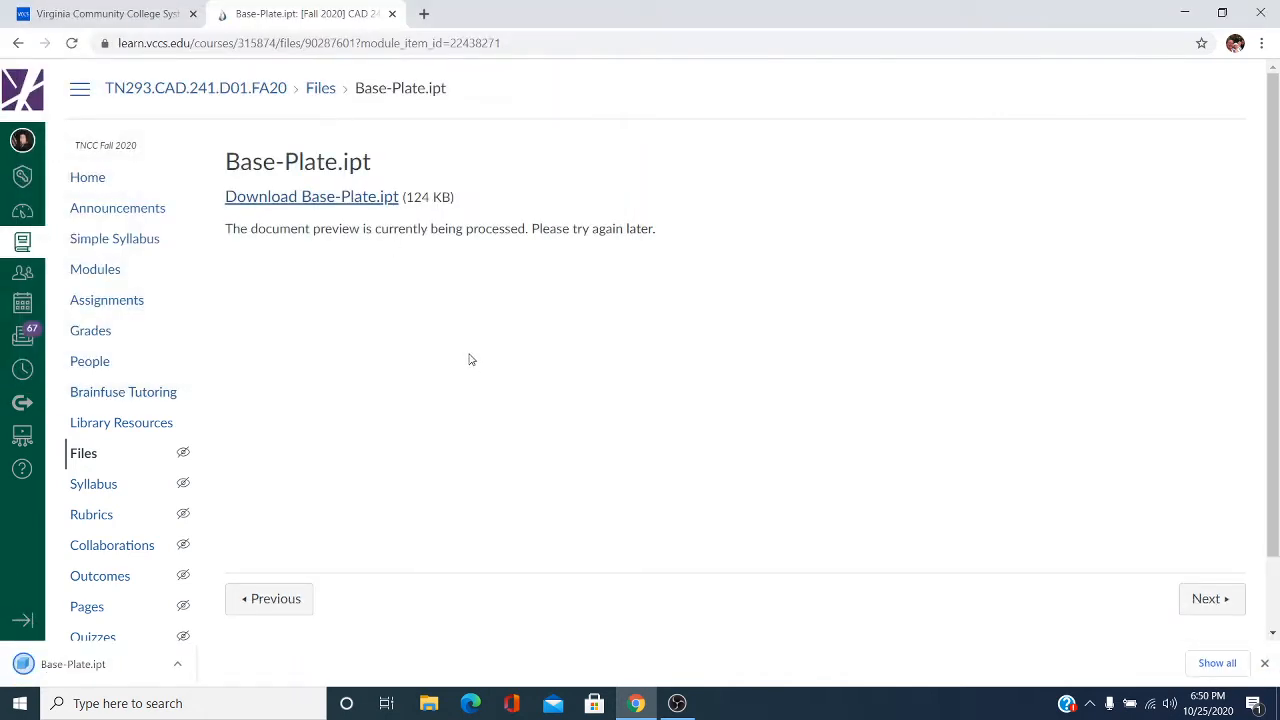
Return to the course modules list and expand Module 11 - Week 11 - Inventor to Creo Assembly.
click(105, 271)
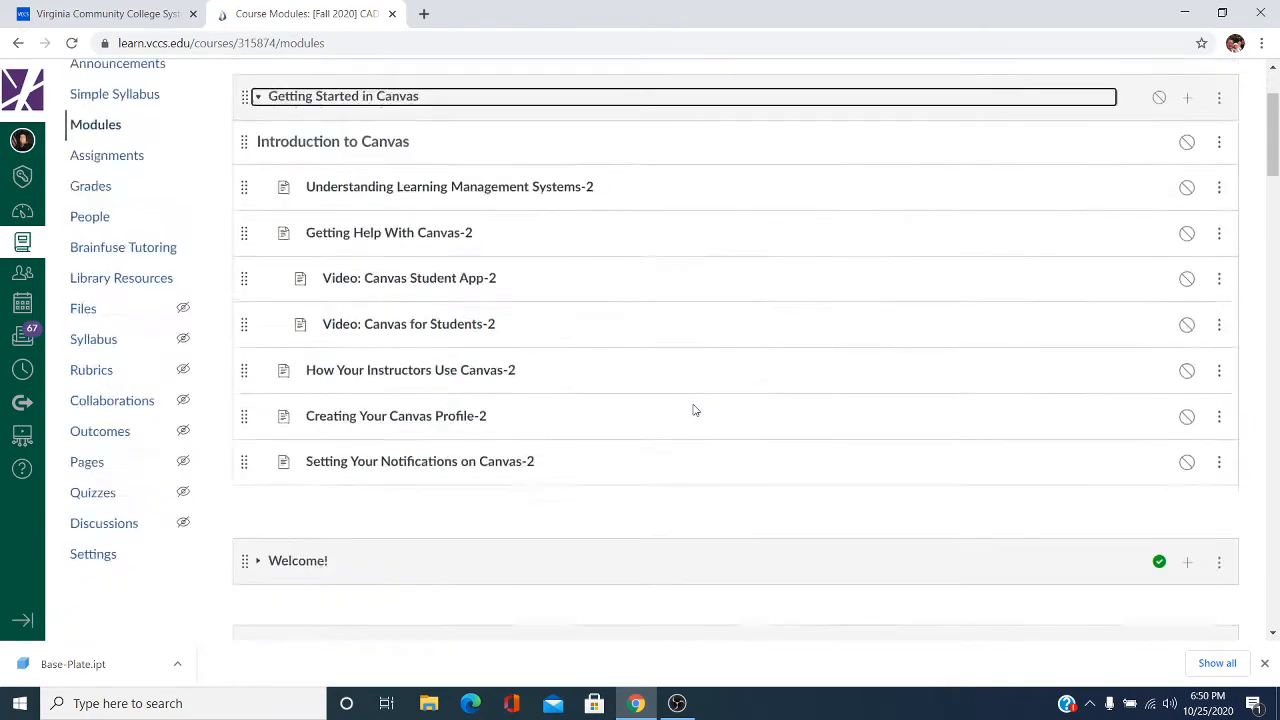
scroll(695, 410, down, 11)
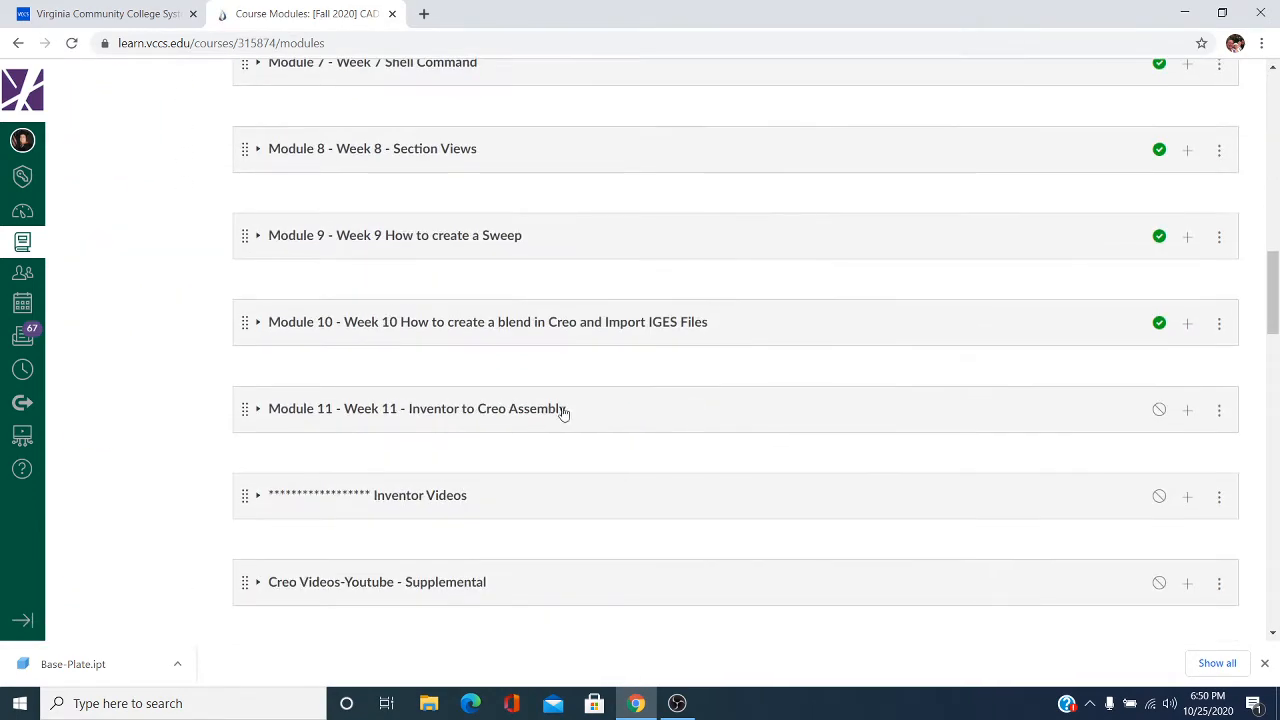
click(497, 409)
scroll(491, 409, down, 2)
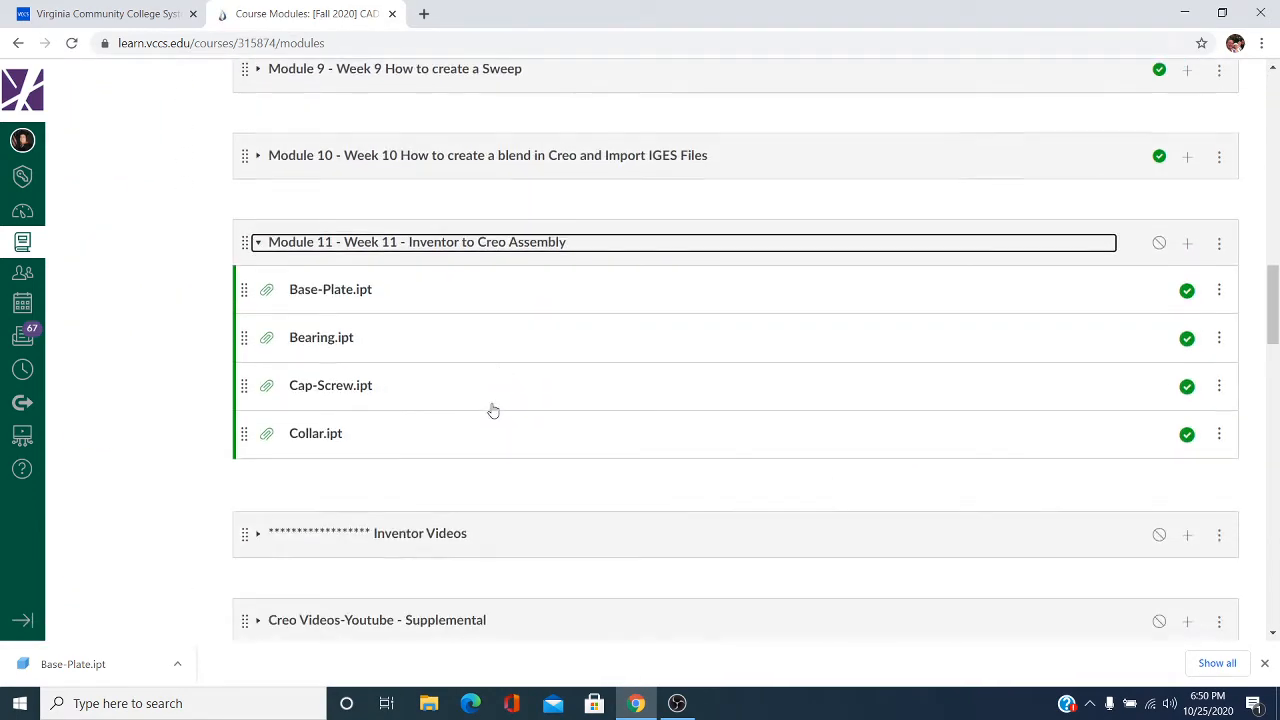
Download Bearing.ipt from Module 11 and save it in the Inventor to Creo - Assembly folder.
click(320, 340)
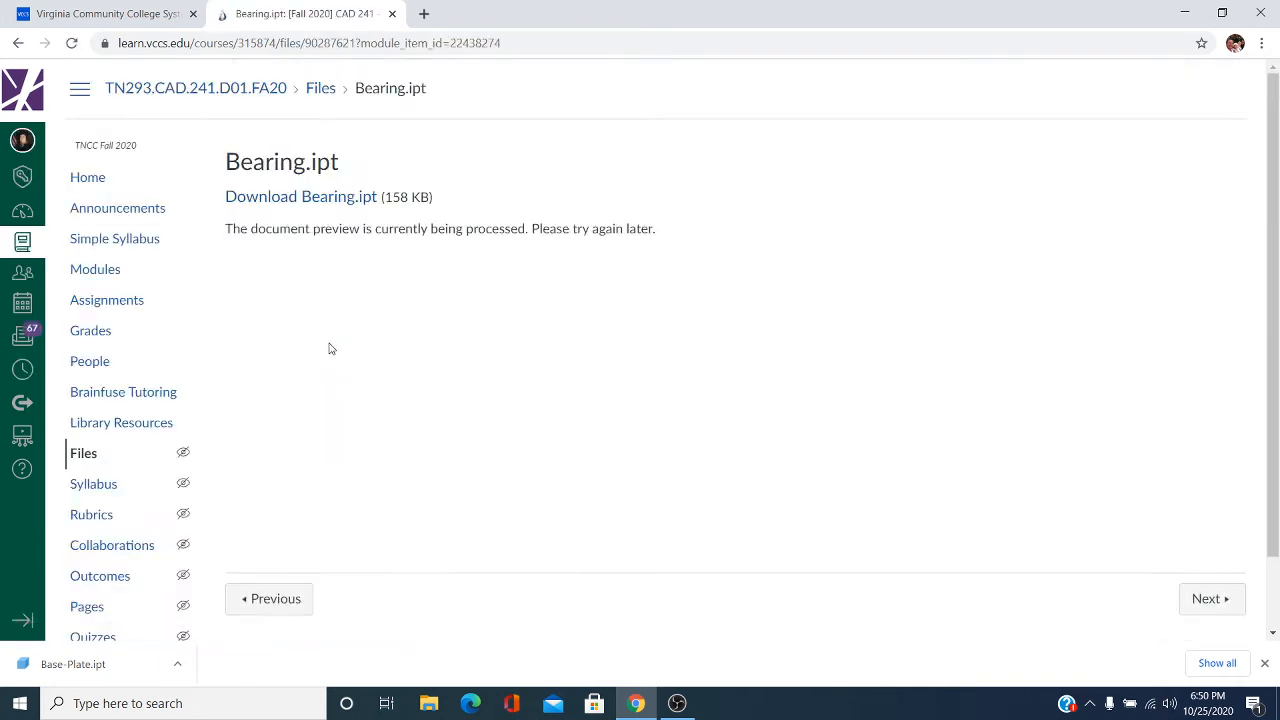
right_click(315, 202)
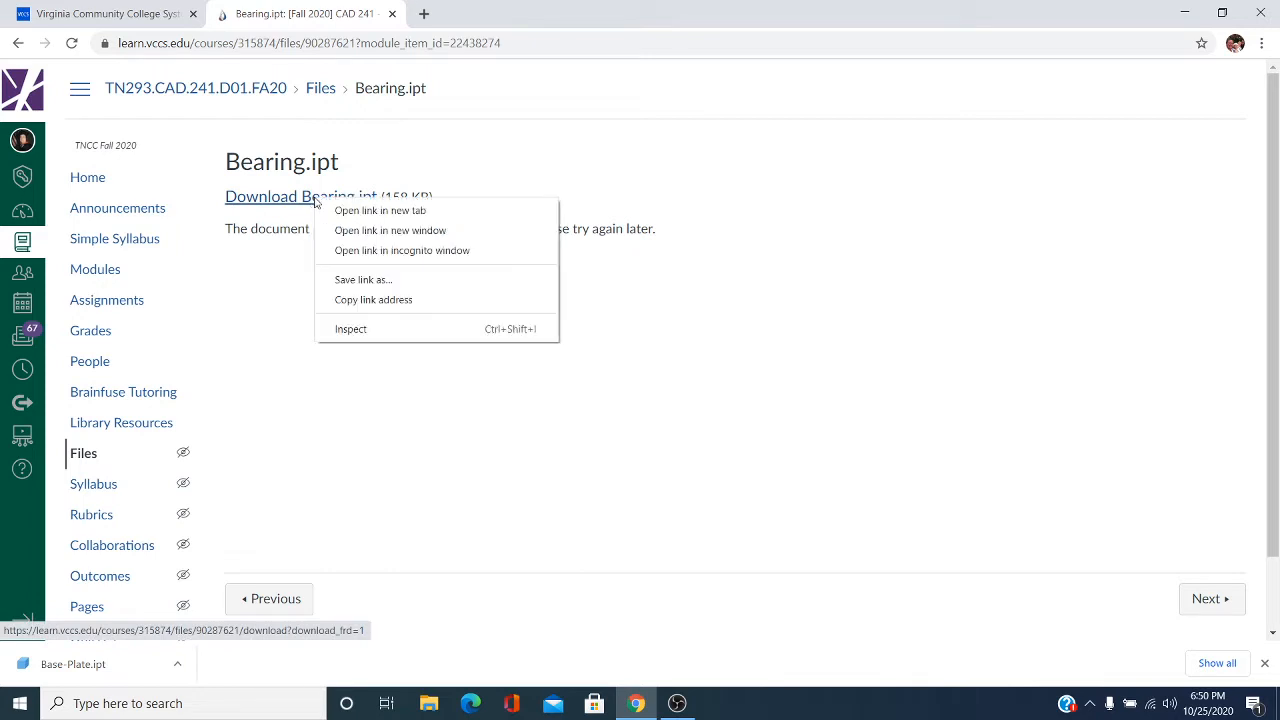
click(360, 282)
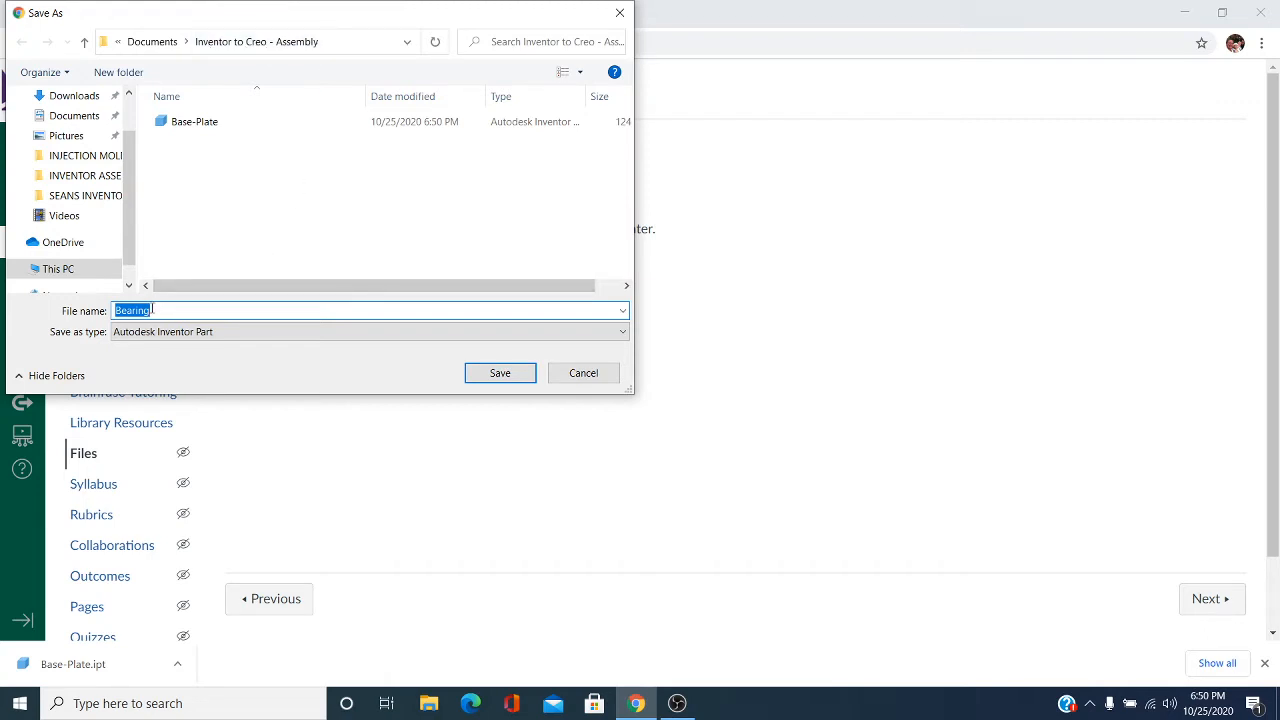
click(498, 375)
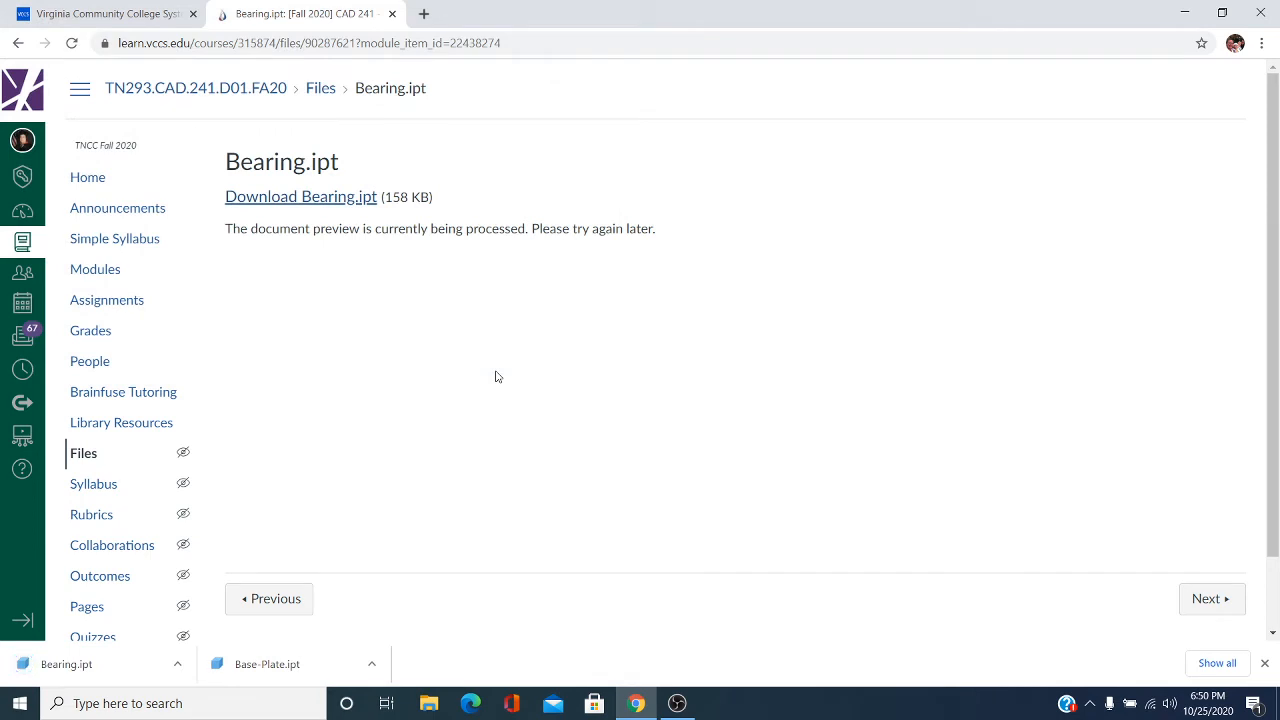
Go back from the Bearing.ipt page to the modules list and expand Module 11 - Week 11 again.
click(19, 44)
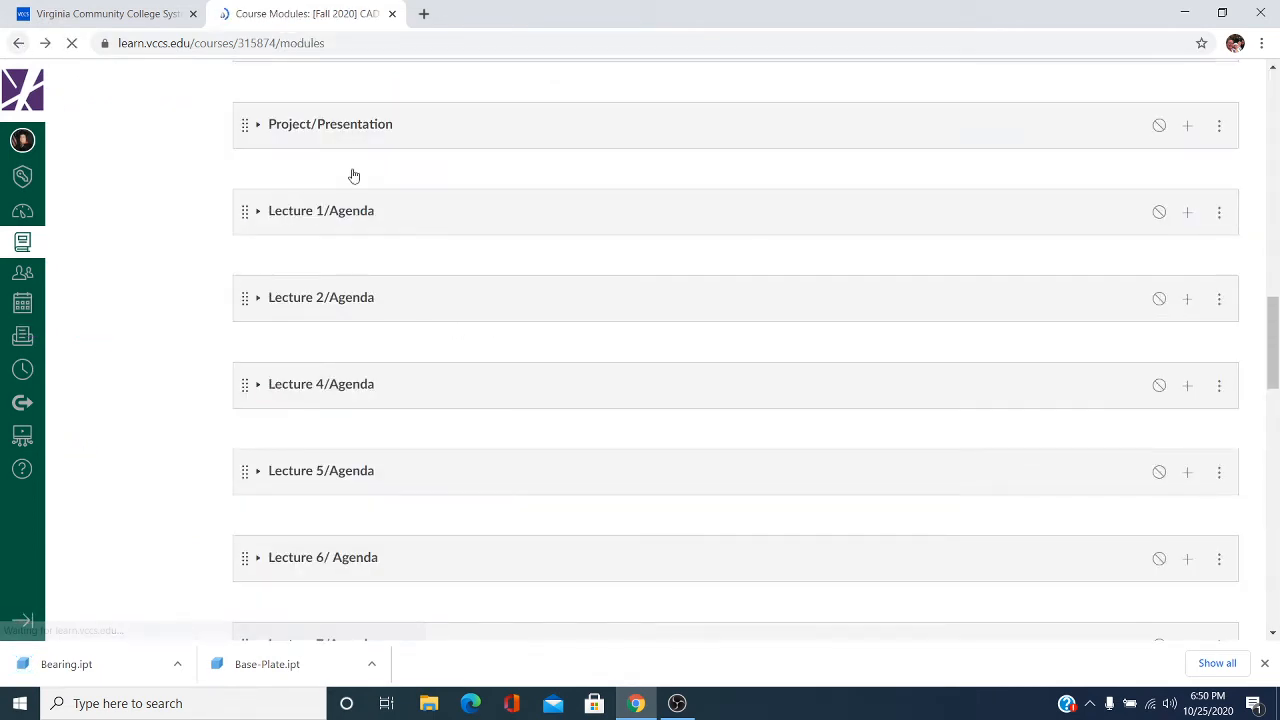
scroll(686, 417, down, 3)
scroll(688, 418, down, 5)
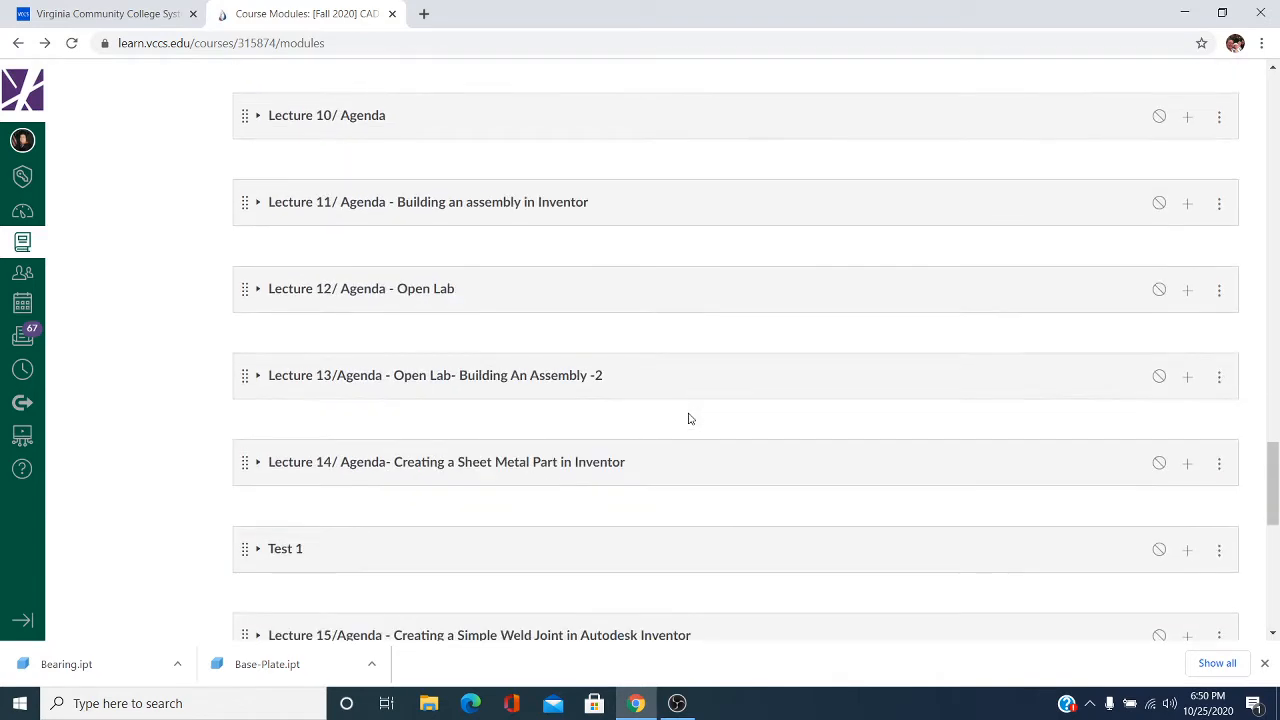
scroll(686, 417, up, 2)
scroll(684, 417, up, 3)
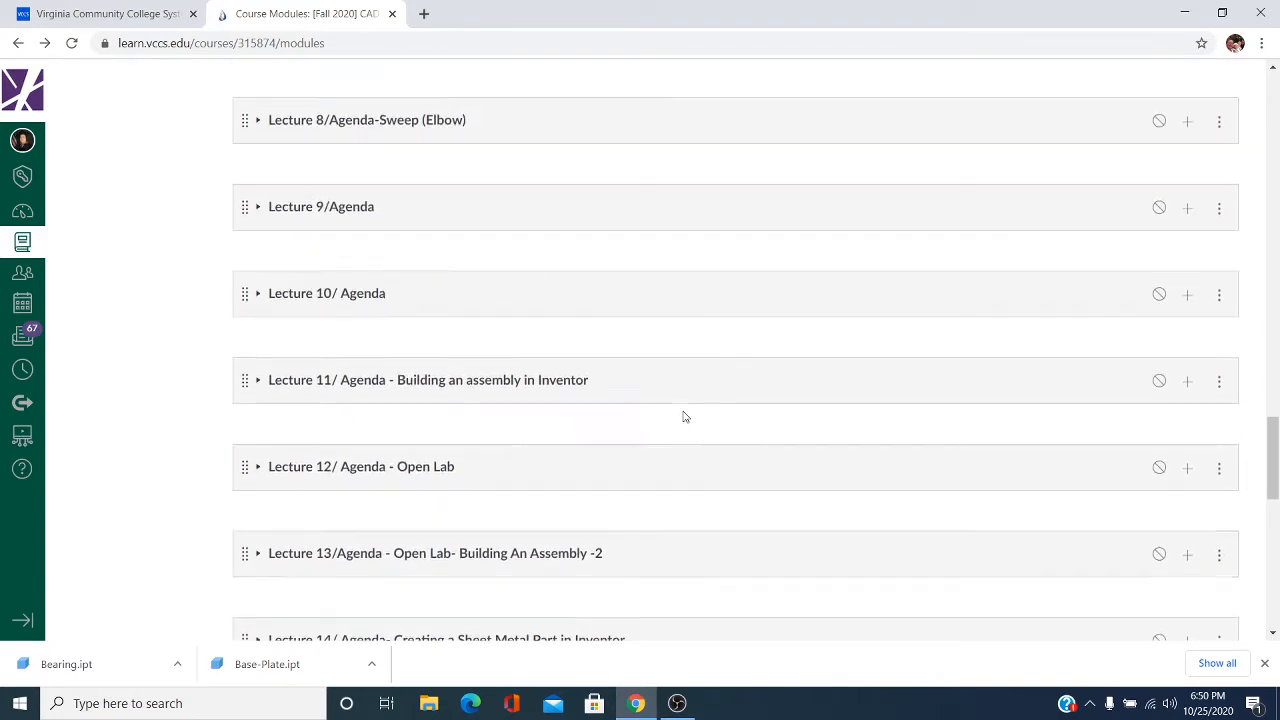
scroll(684, 417, up, 6)
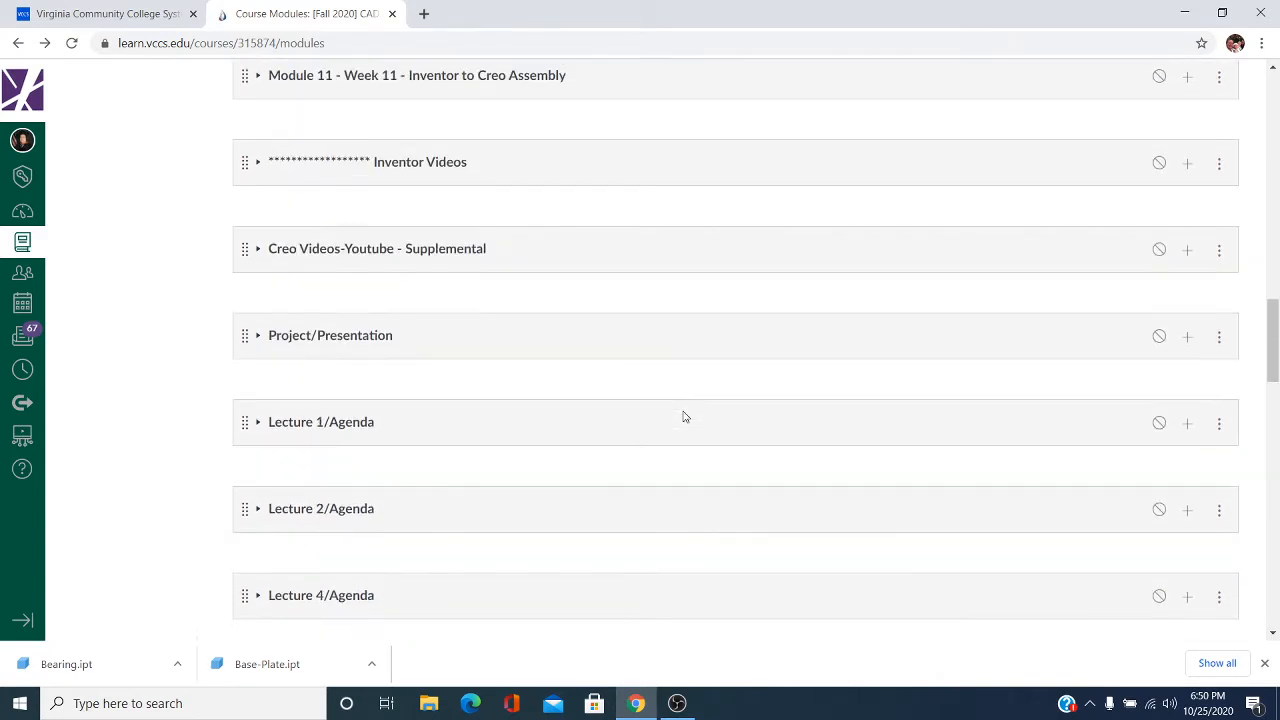
scroll(684, 417, up, 1)
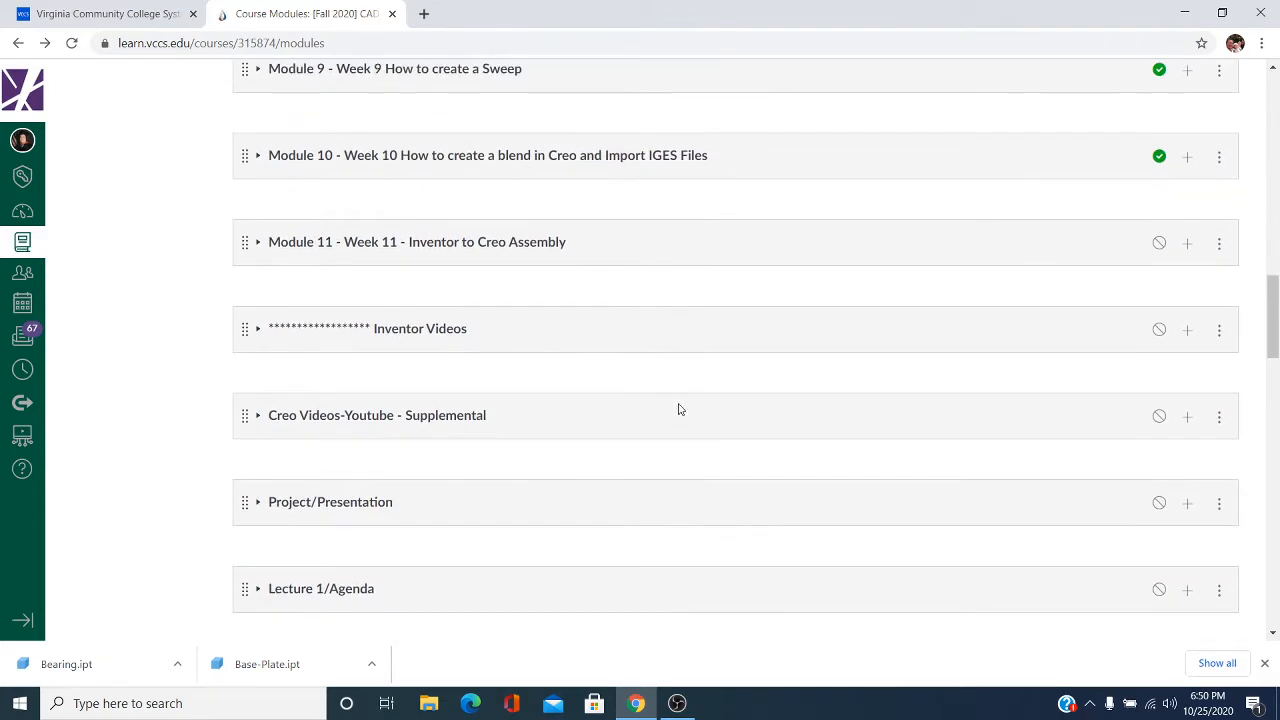
click(492, 243)
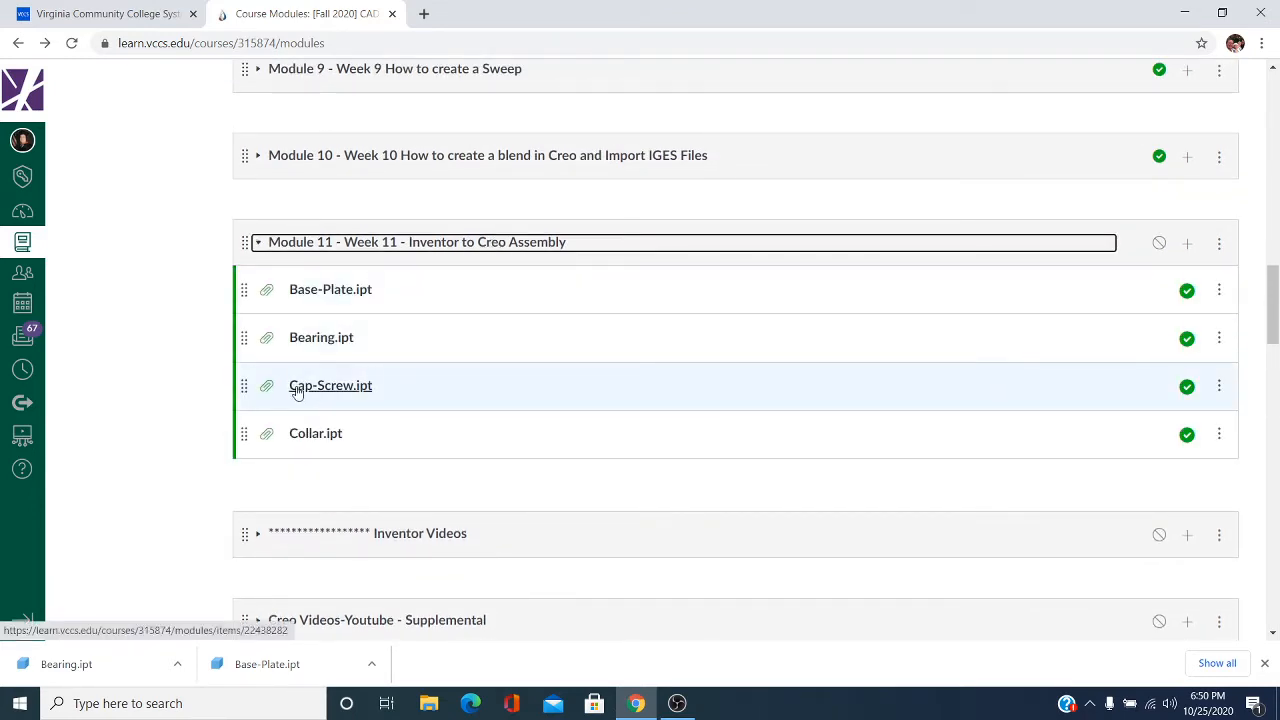
Download Cap-Screw.ipt from Module 11 and save it in the Inventor to Creo - Assembly folder.
click(354, 393)
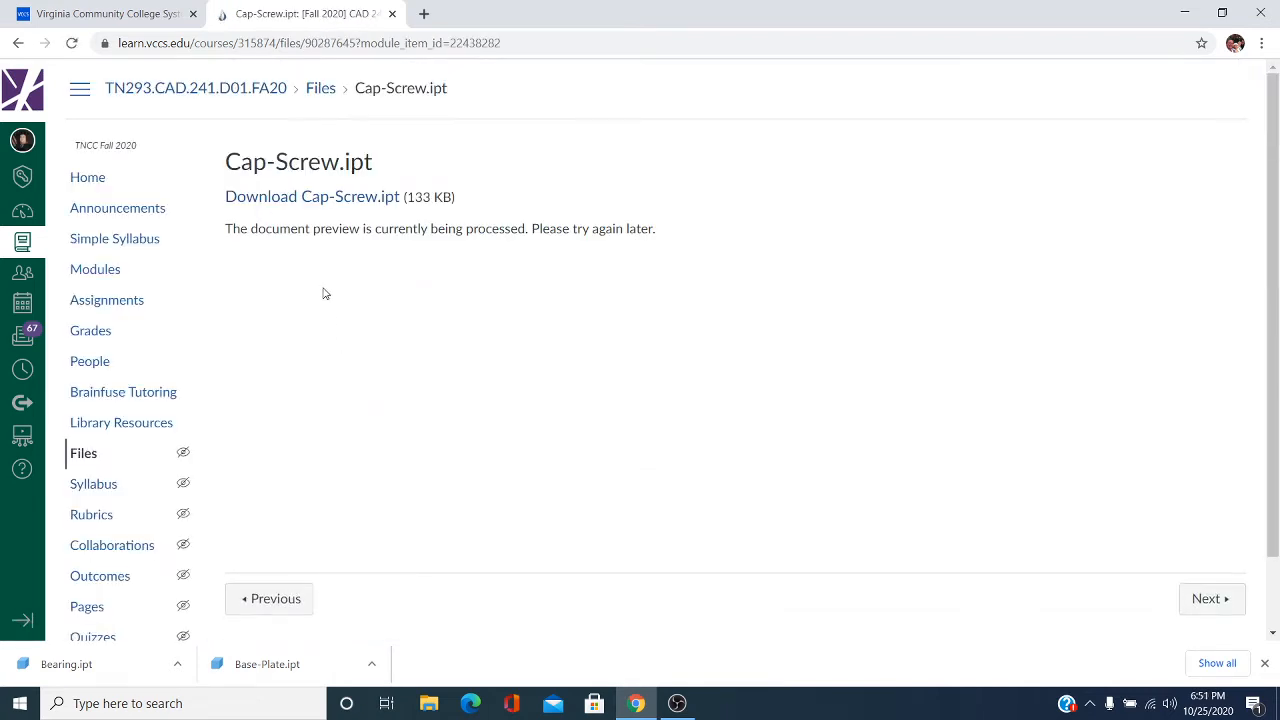
right_click(341, 197)
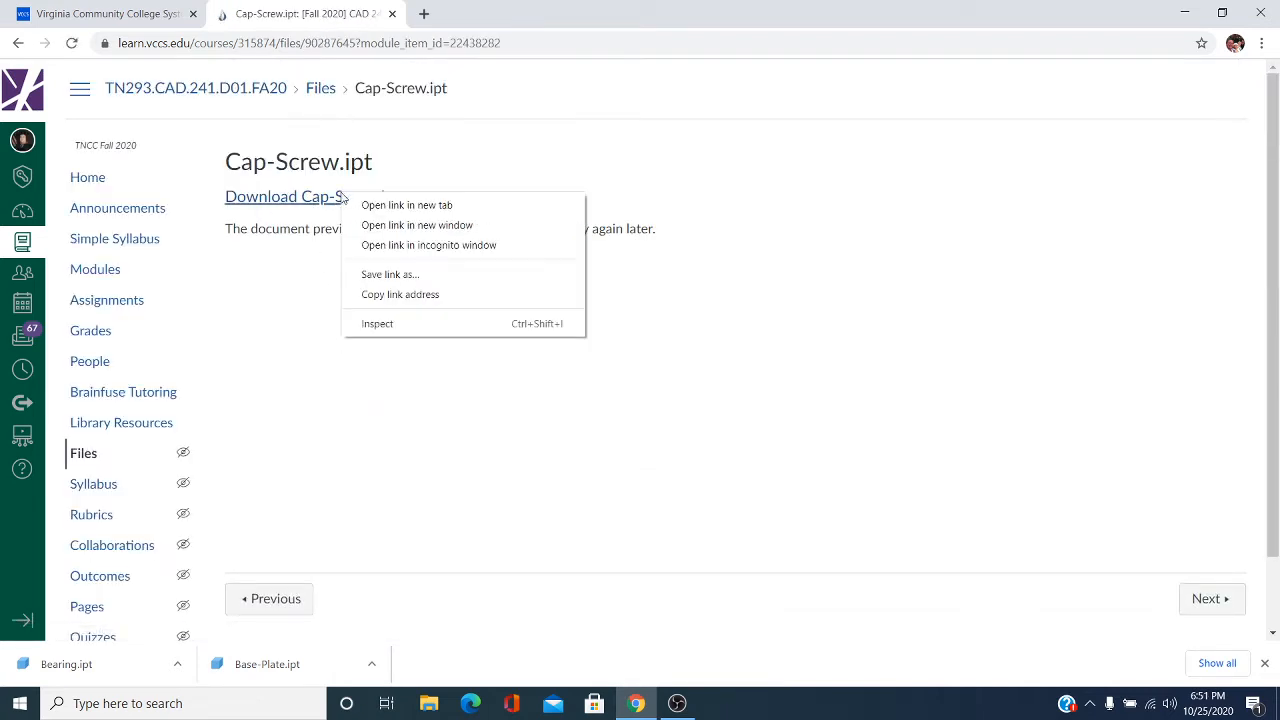
click(381, 275)
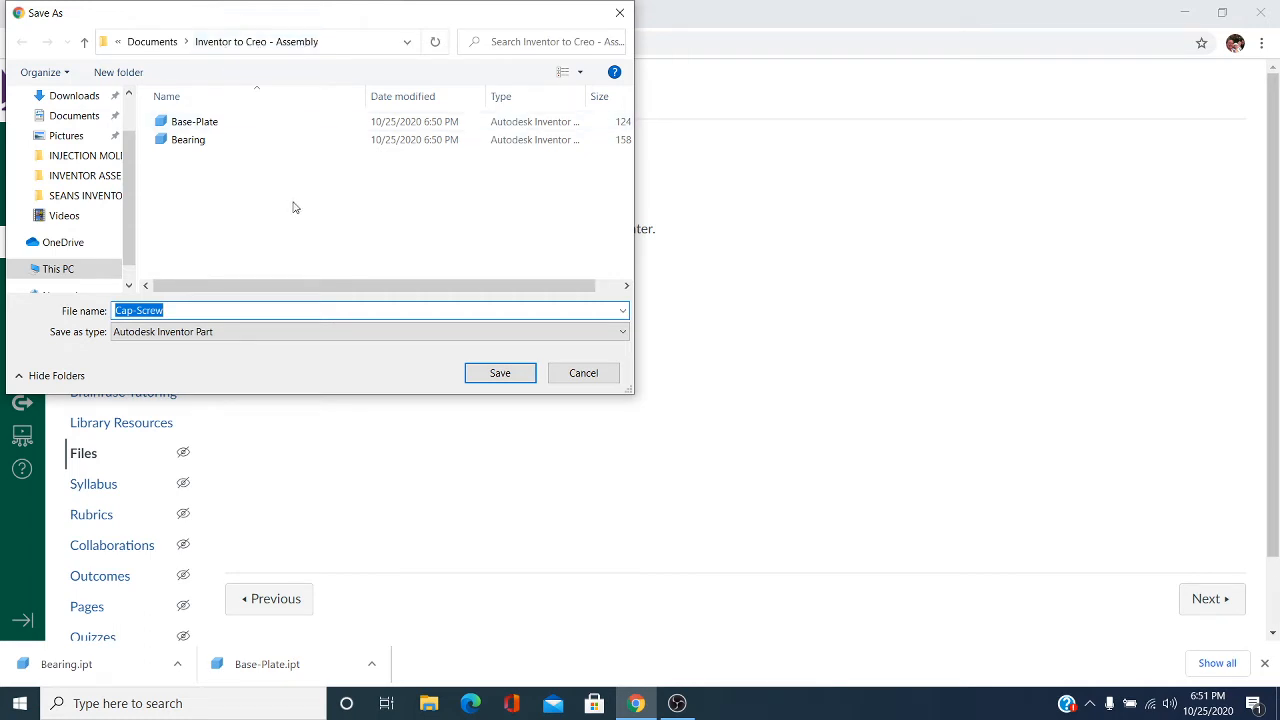
click(509, 377)
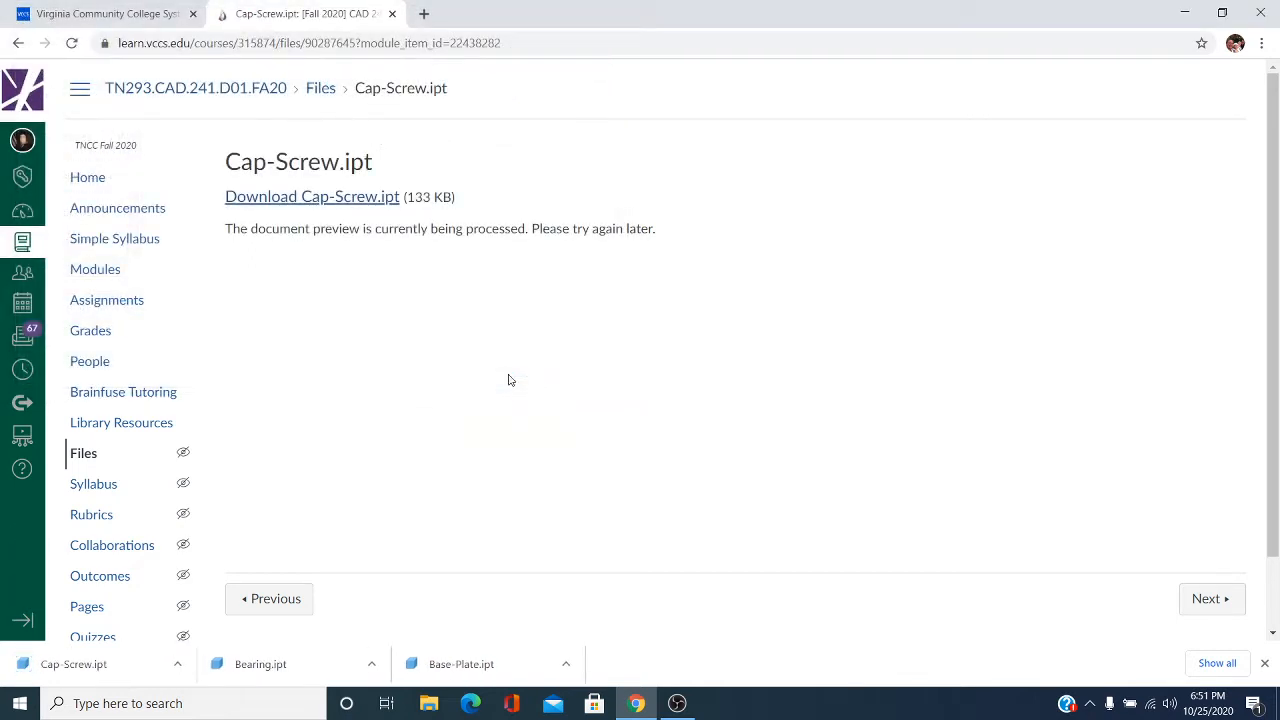
Leave the Cap-Screw.ipt page for the modules list and expand Module 11 to reach the Collar.ipt file.
click(115, 274)
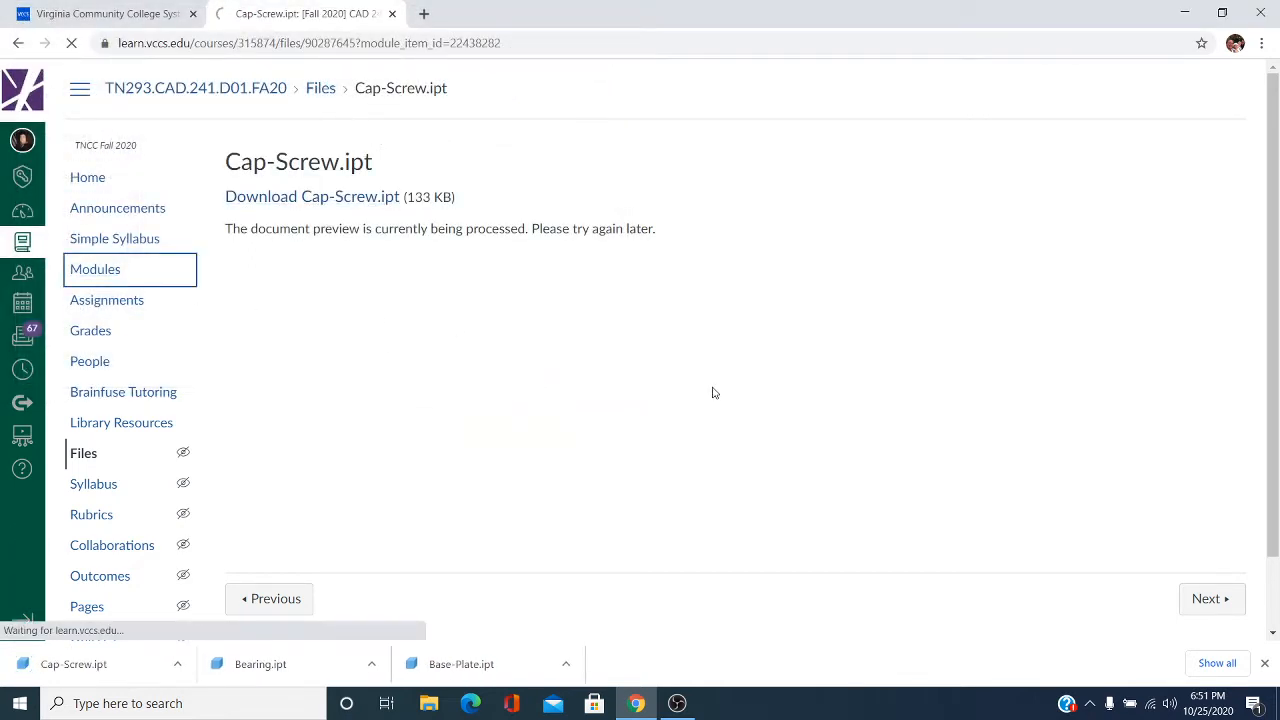
scroll(966, 382, down, 3)
scroll(966, 386, down, 6)
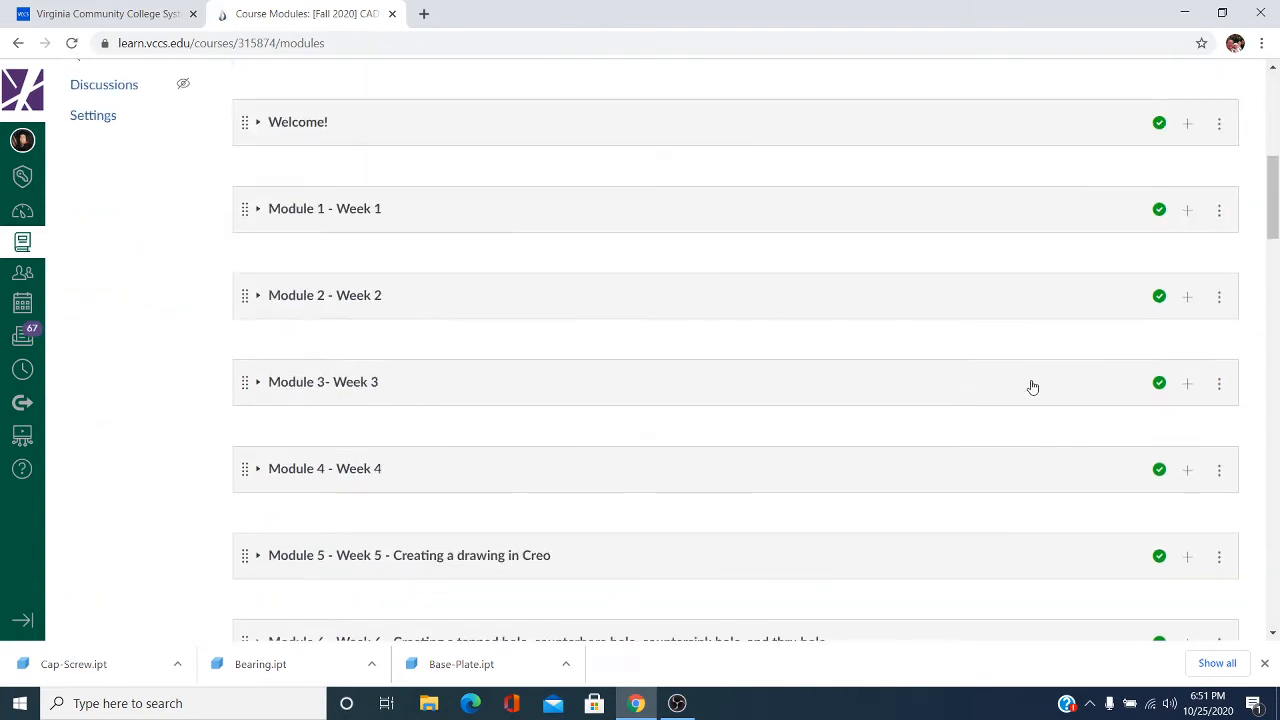
scroll(1033, 388, down, 1)
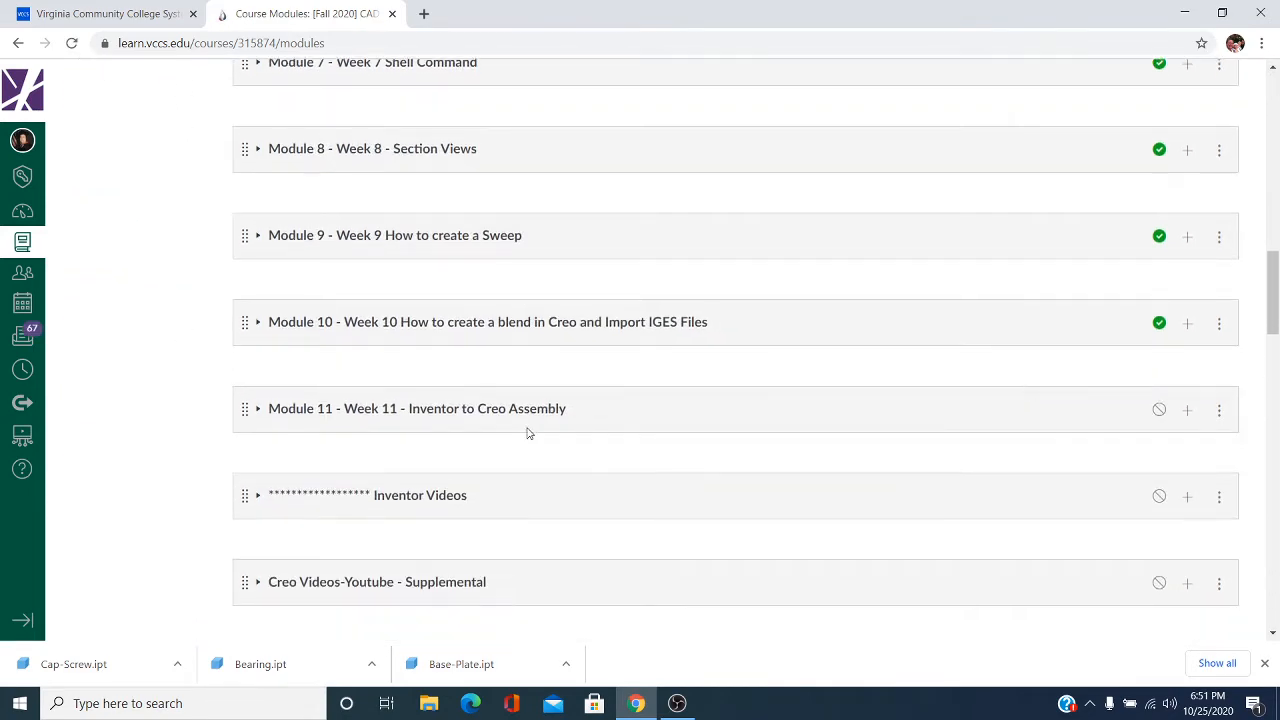
click(449, 415)
scroll(451, 420, down, 3)
scroll(450, 420, down, 1)
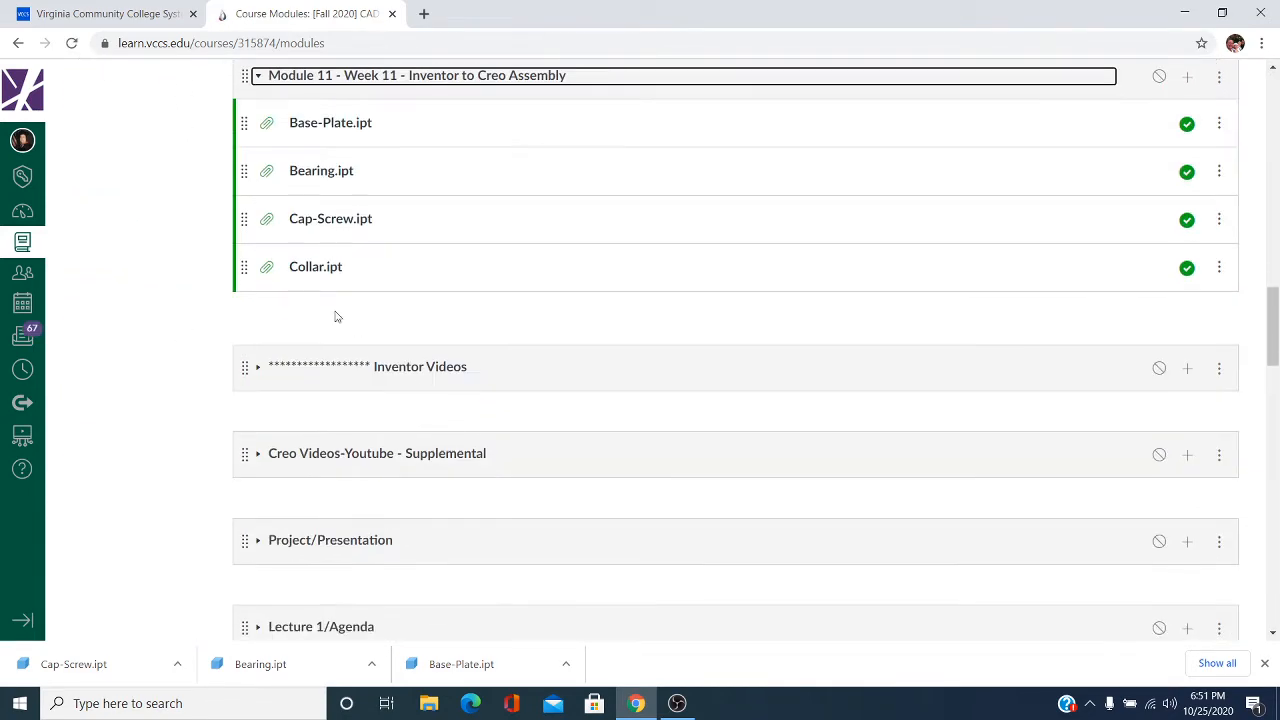
Download Collar.ipt from Module 11, save it in the Inventor to Creo - Assembly folder and dismiss the list of downloads.
click(313, 270)
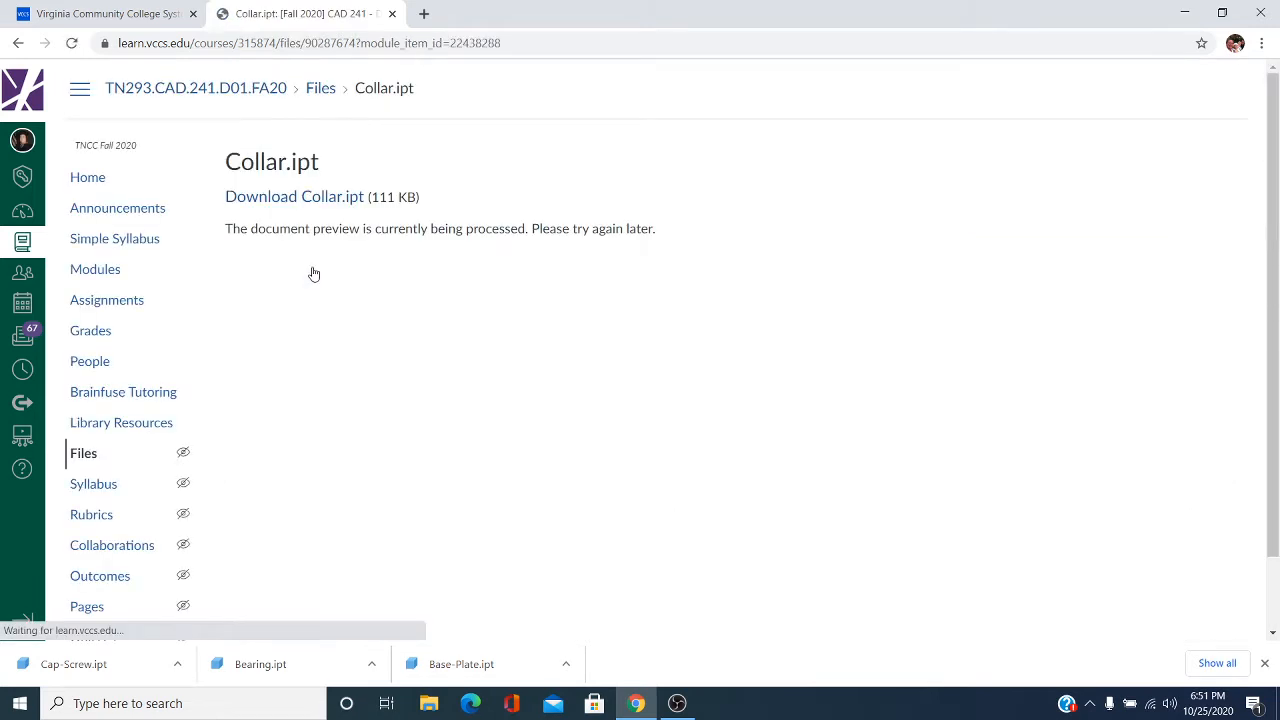
right_click(306, 203)
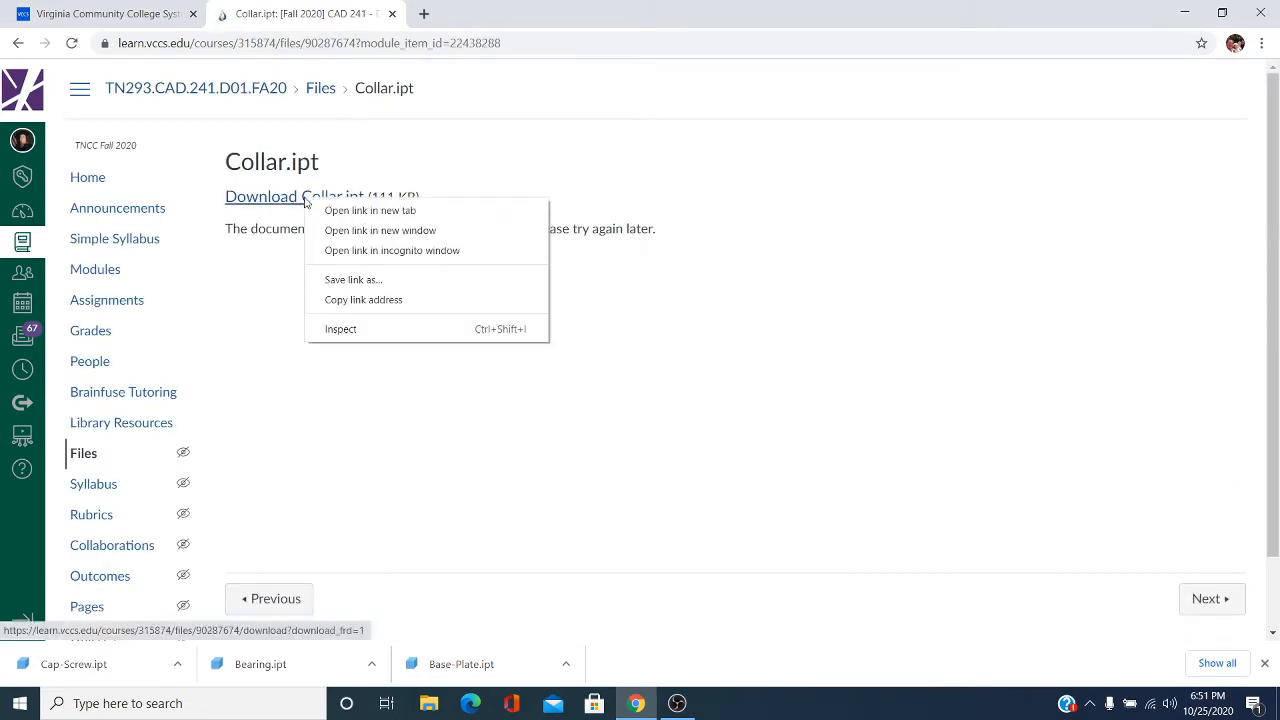
click(336, 280)
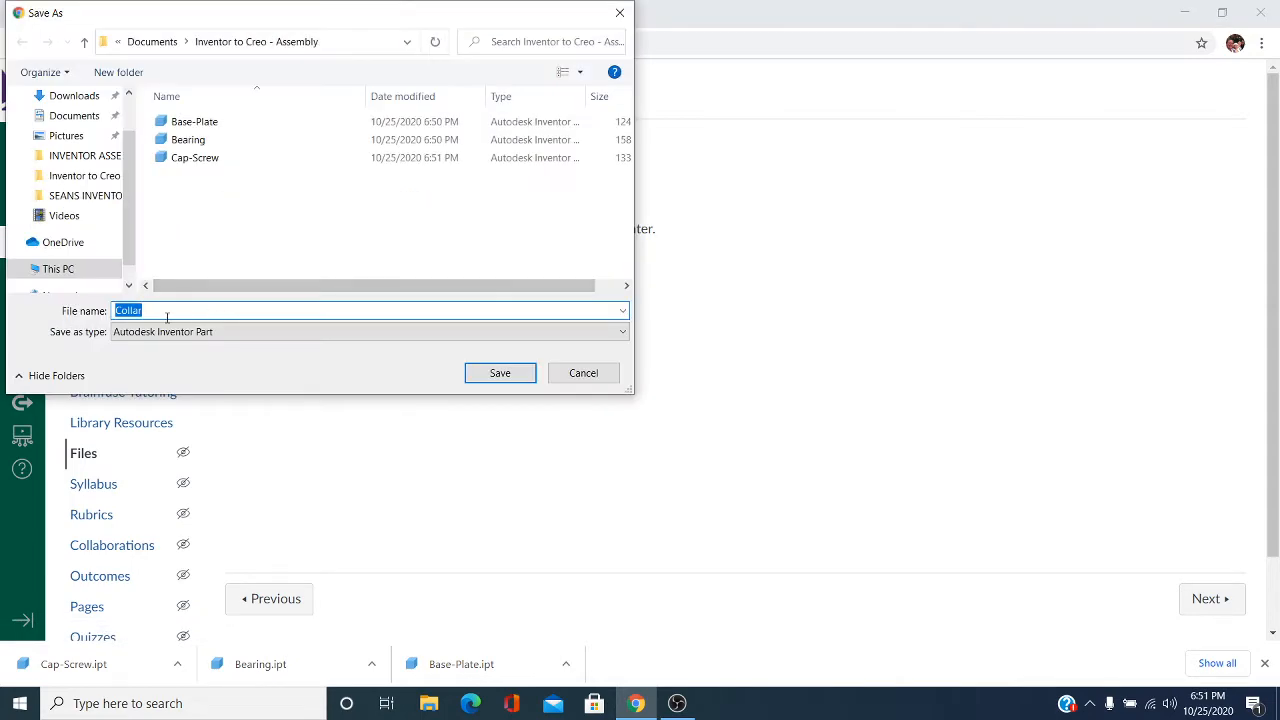
click(498, 374)
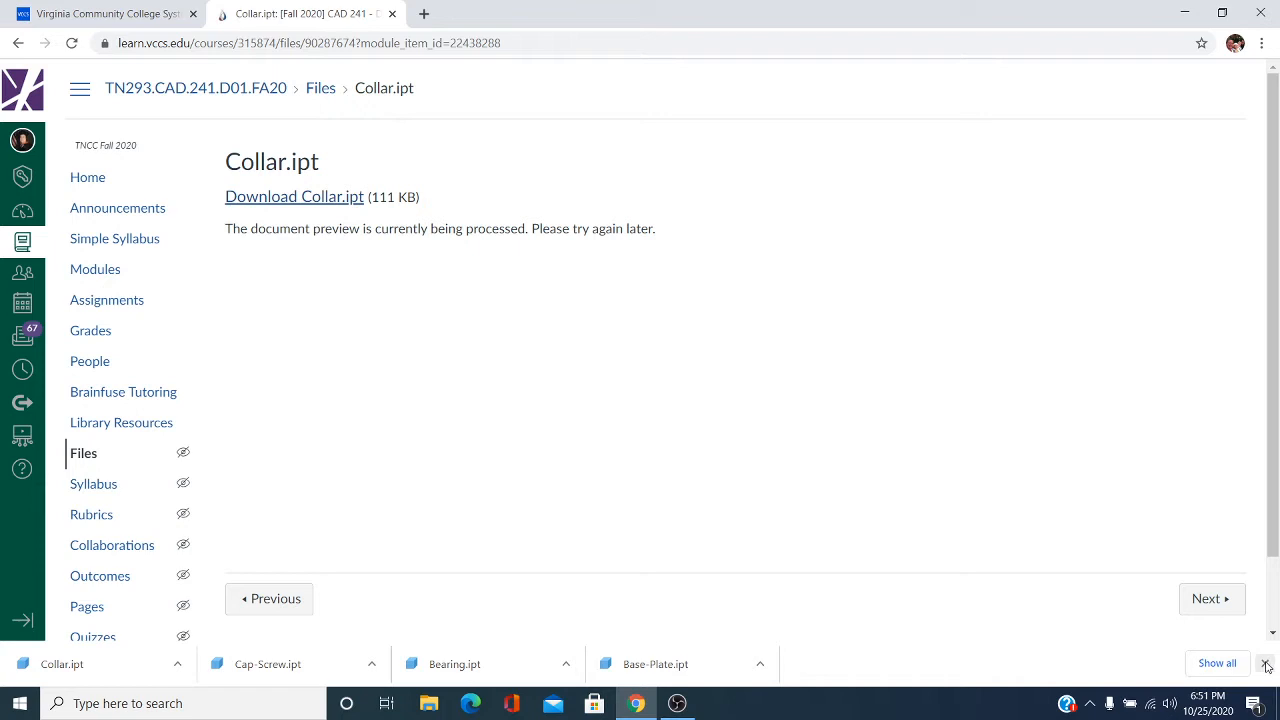
click(1265, 665)
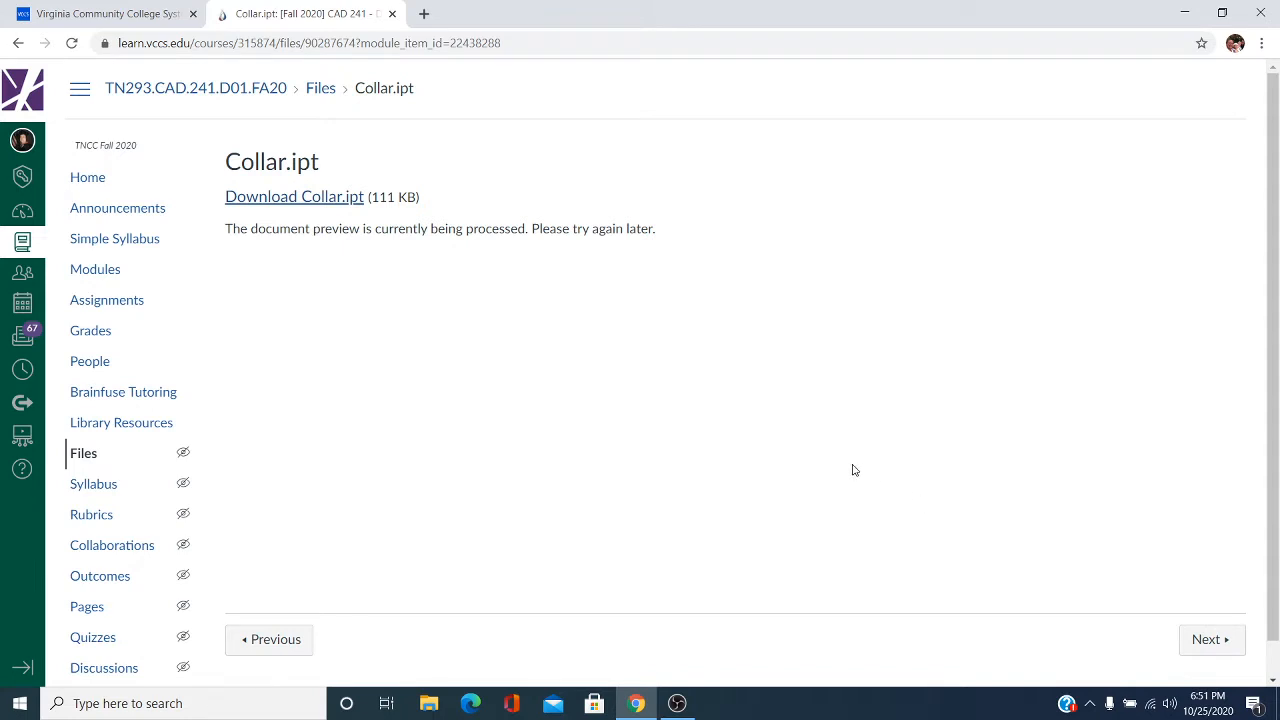
Switch from the browser to Creo Parametric 7.0.1.0, dismissing its startup notices and web page and maximizing its window.
click(1183, 12)
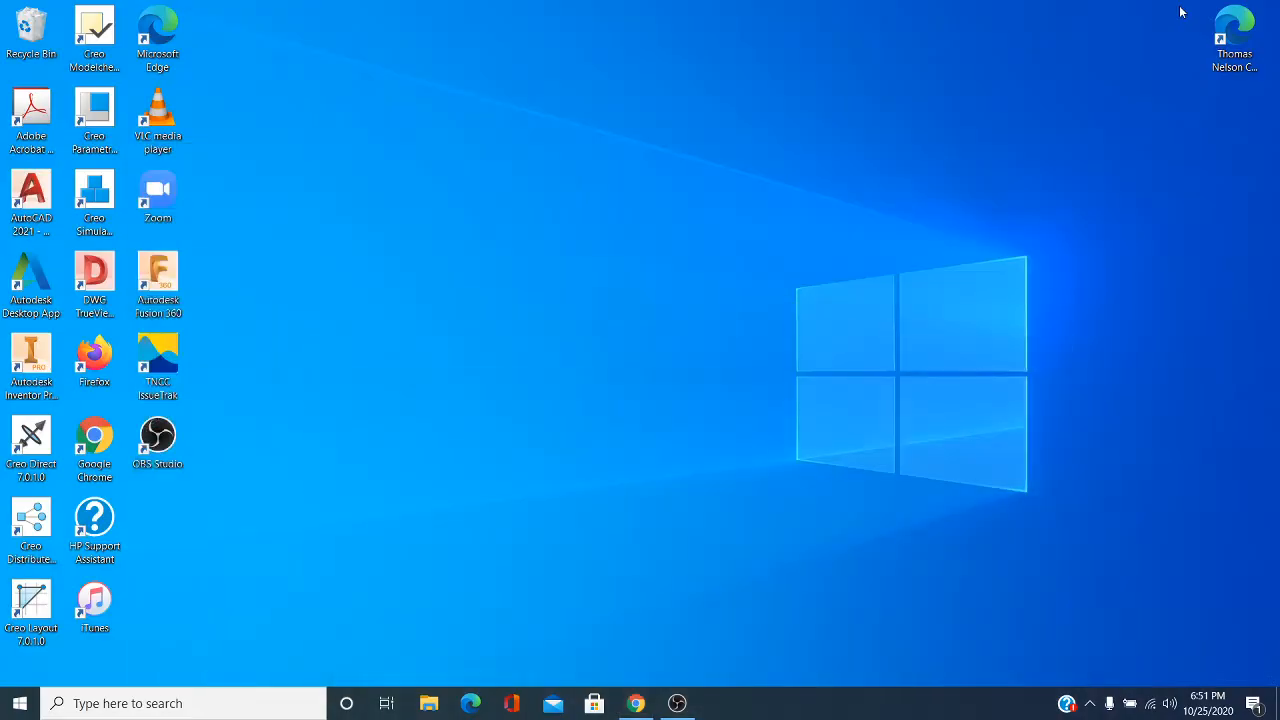
click(95, 147)
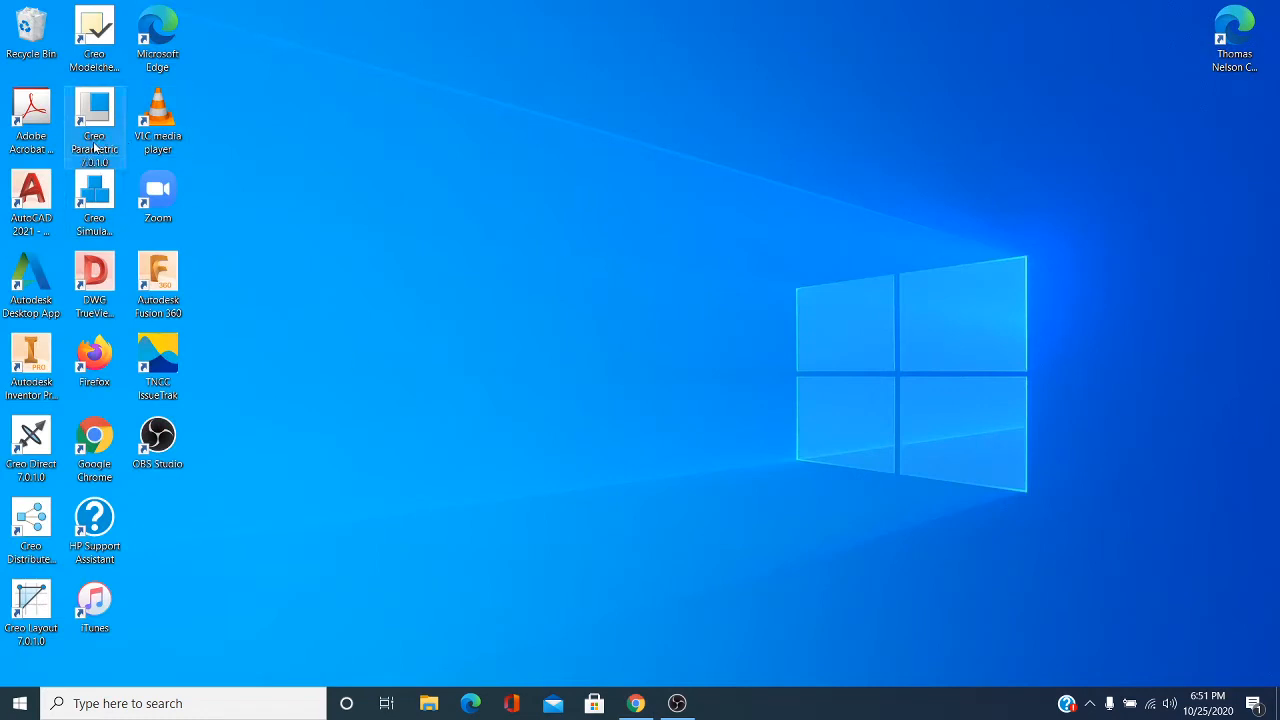
double_click(95, 147)
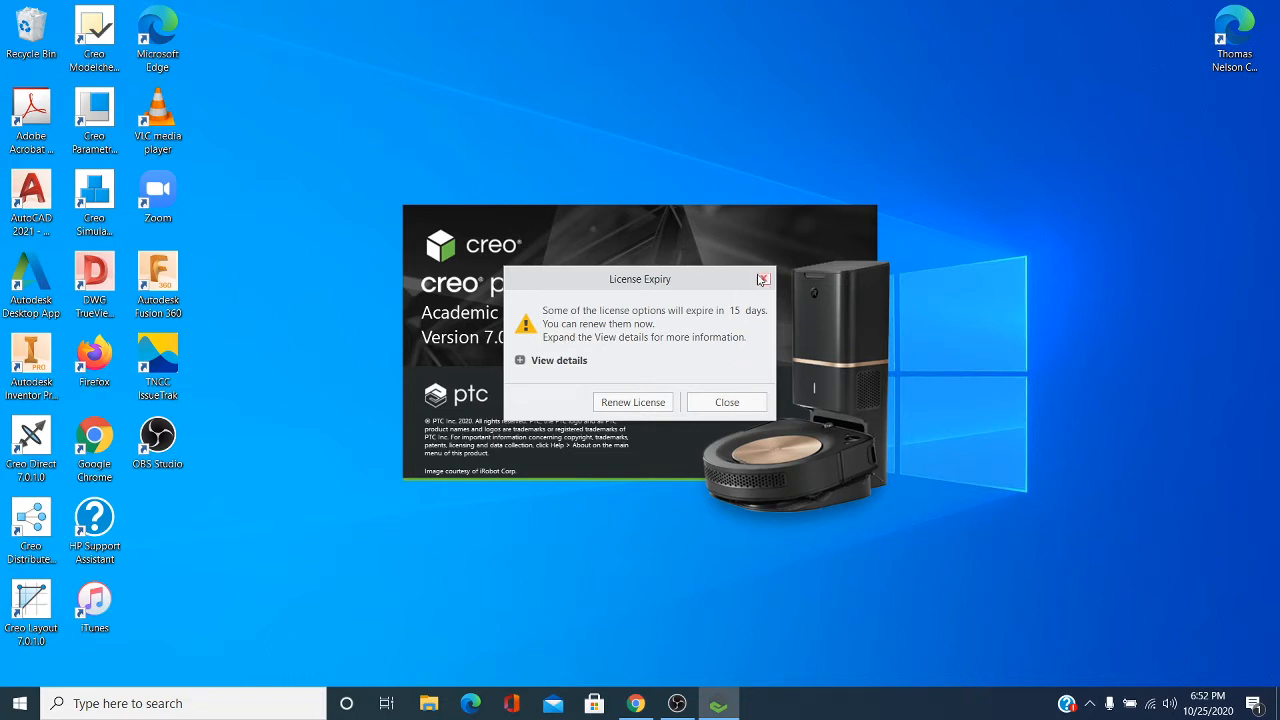
click(728, 402)
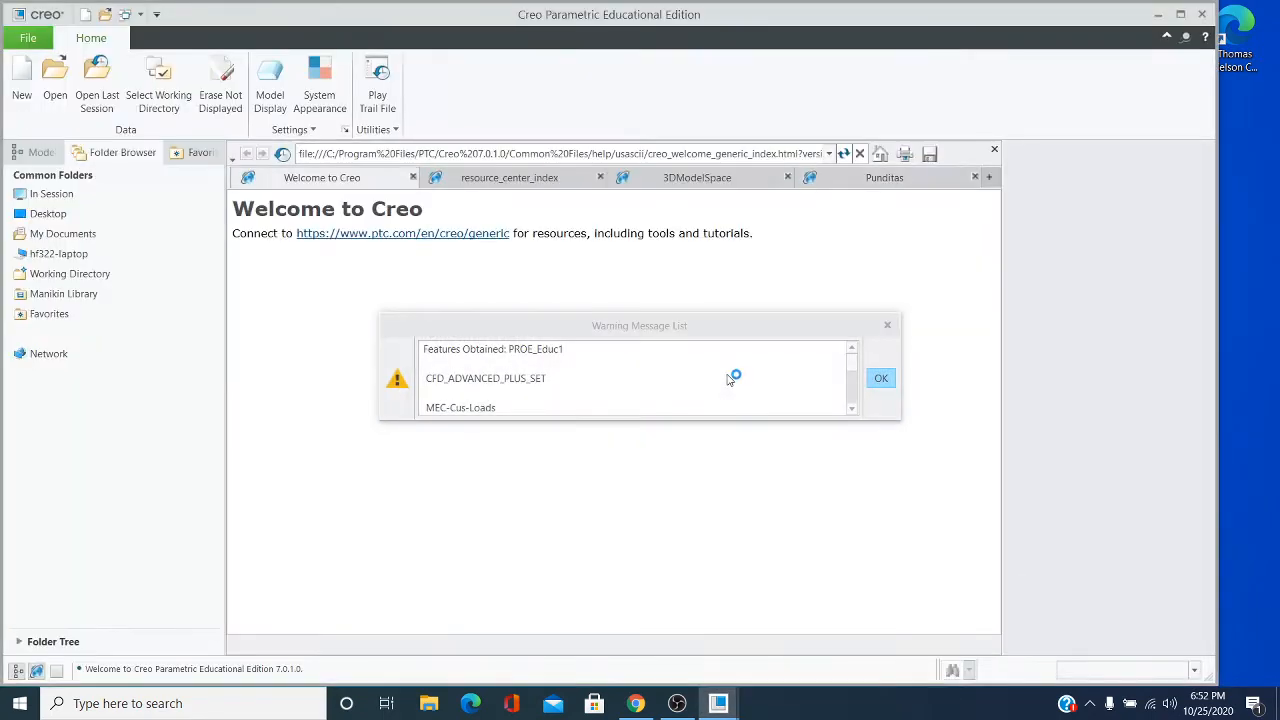
click(889, 326)
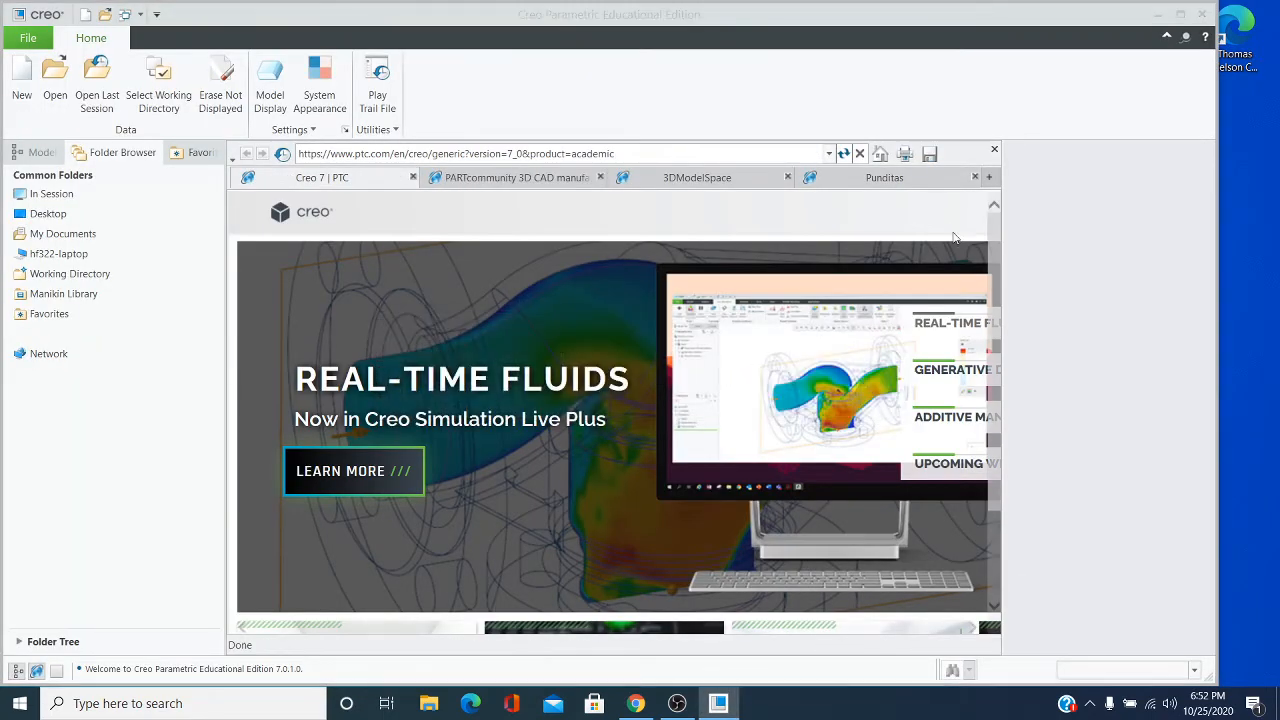
click(994, 149)
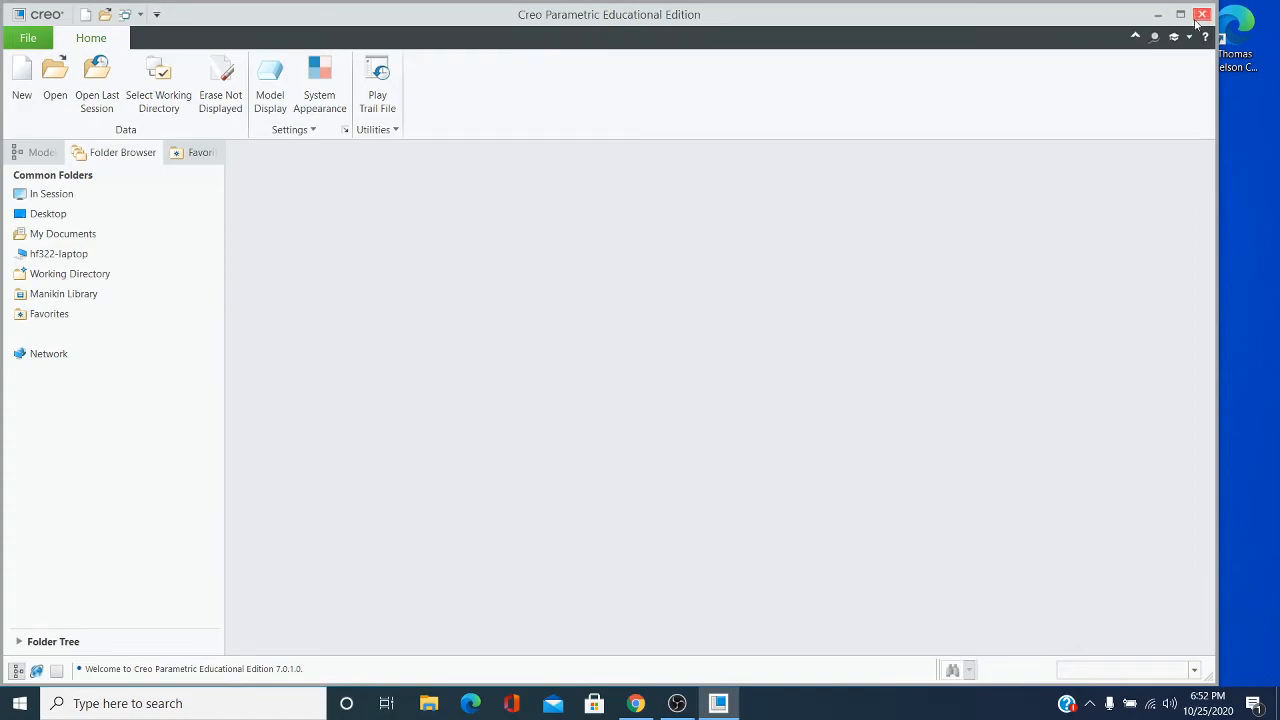
click(1180, 14)
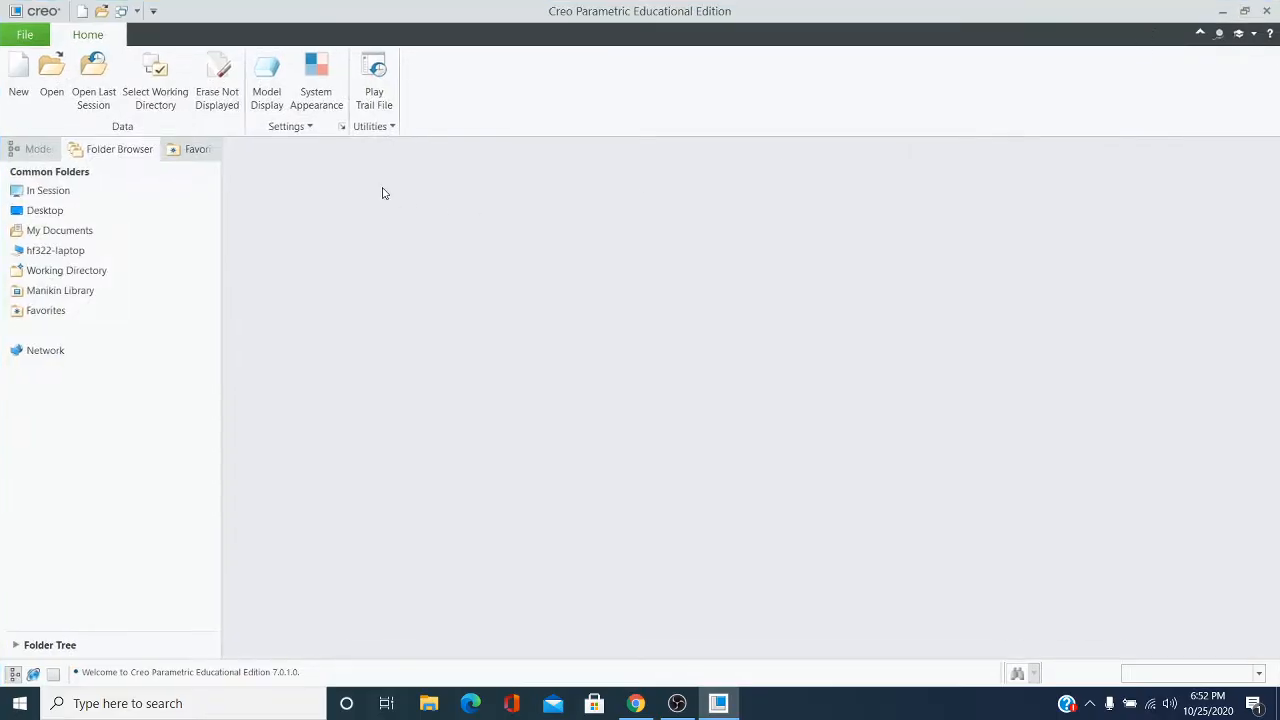
Open Base-Plate.ipt from the Inventor to Creo - Assembly folder using the Inventor Part (*.ipt) file type.
click(52, 85)
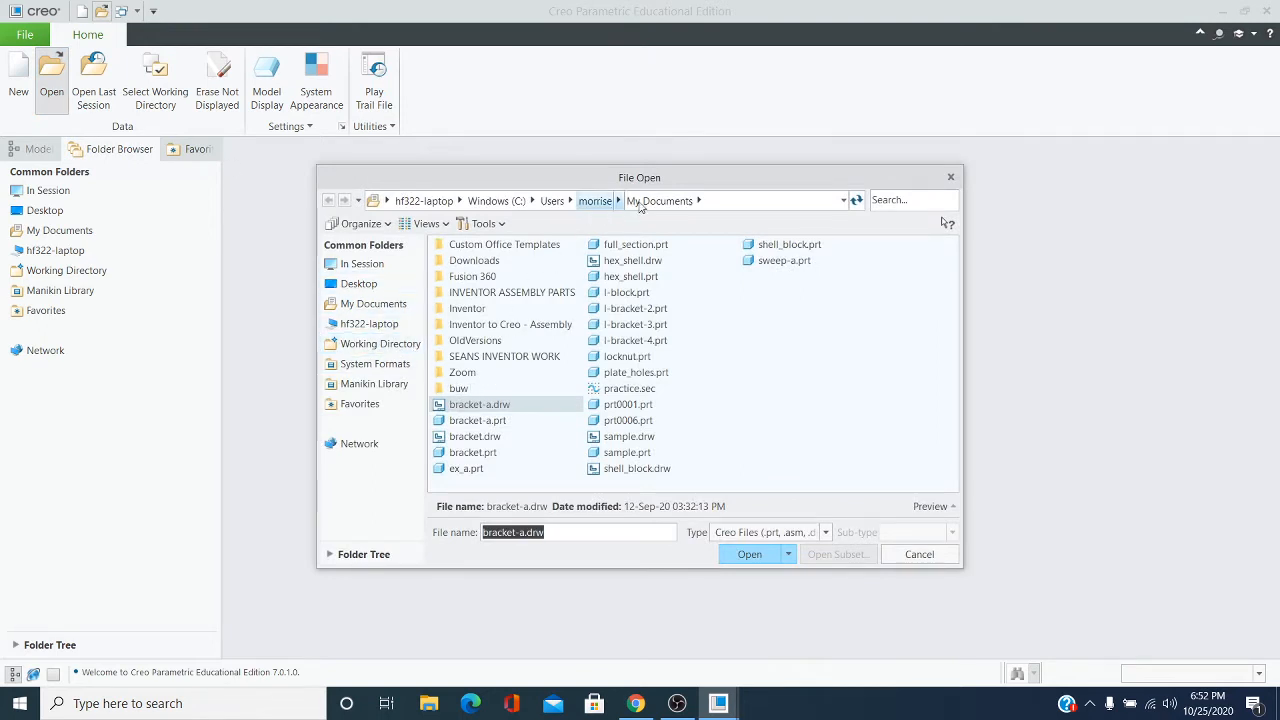
double_click(510, 326)
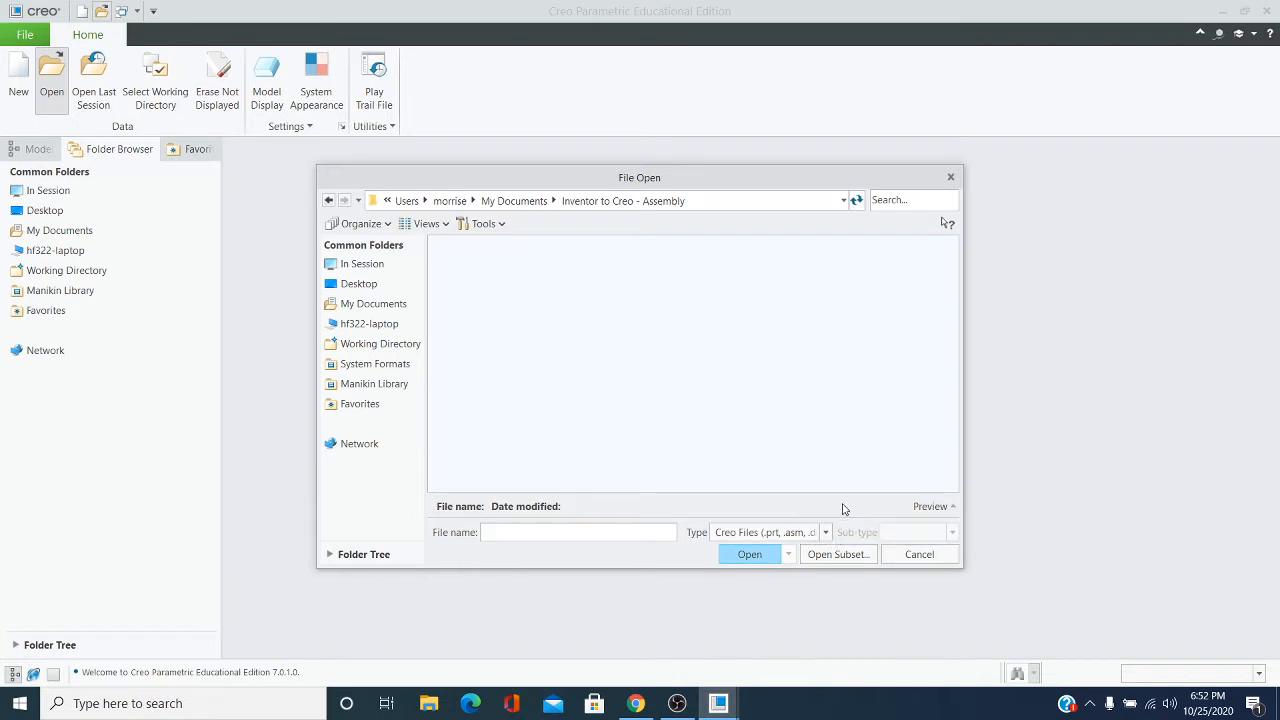
click(826, 533)
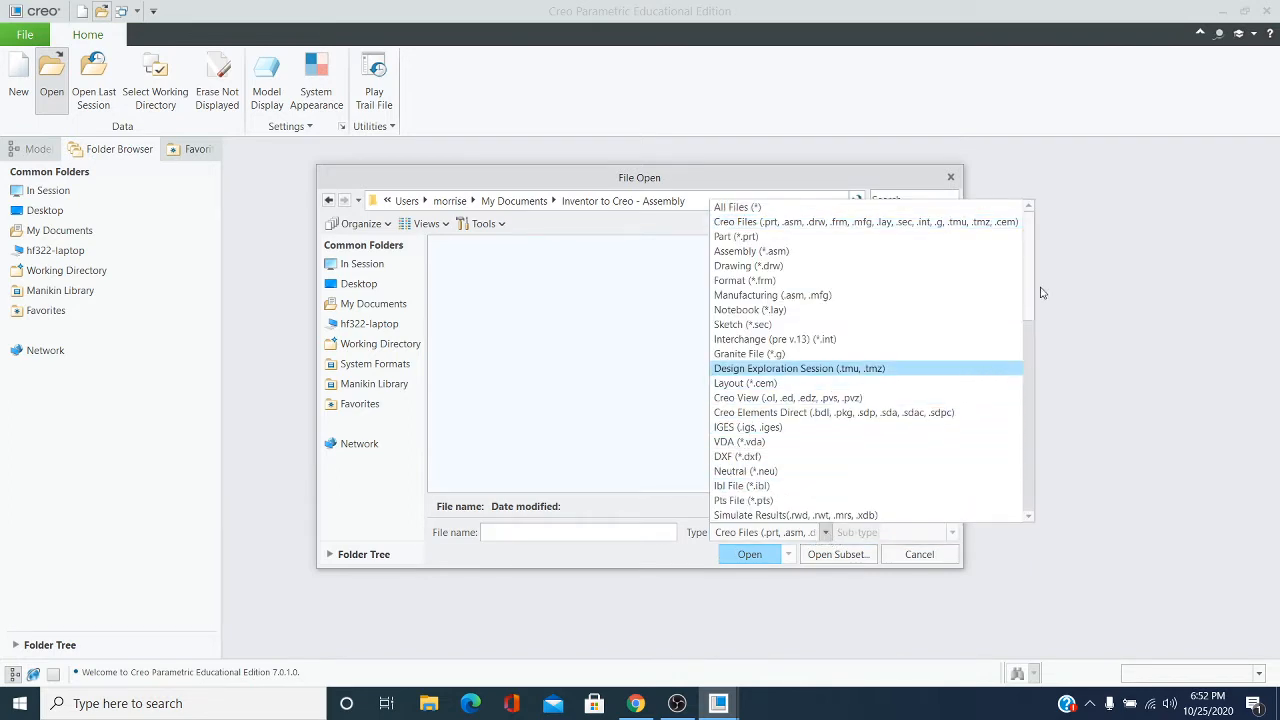
drag(1033, 282, 1034, 409)
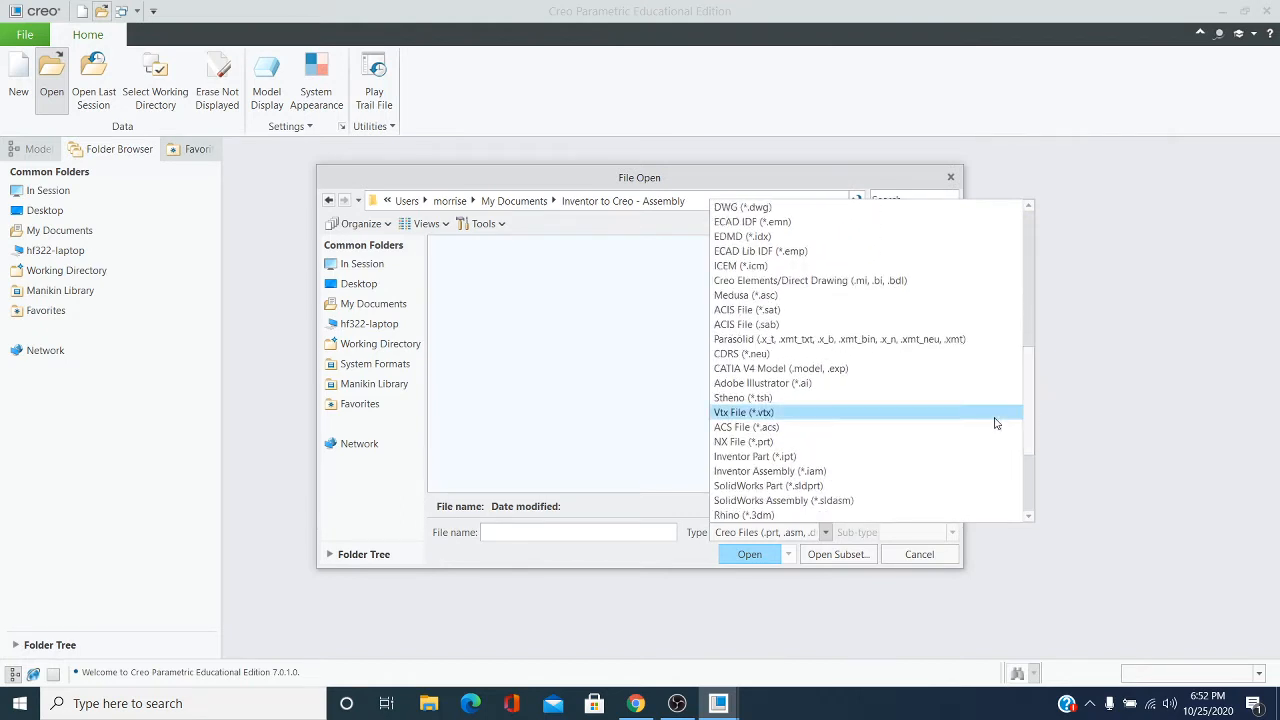
click(769, 459)
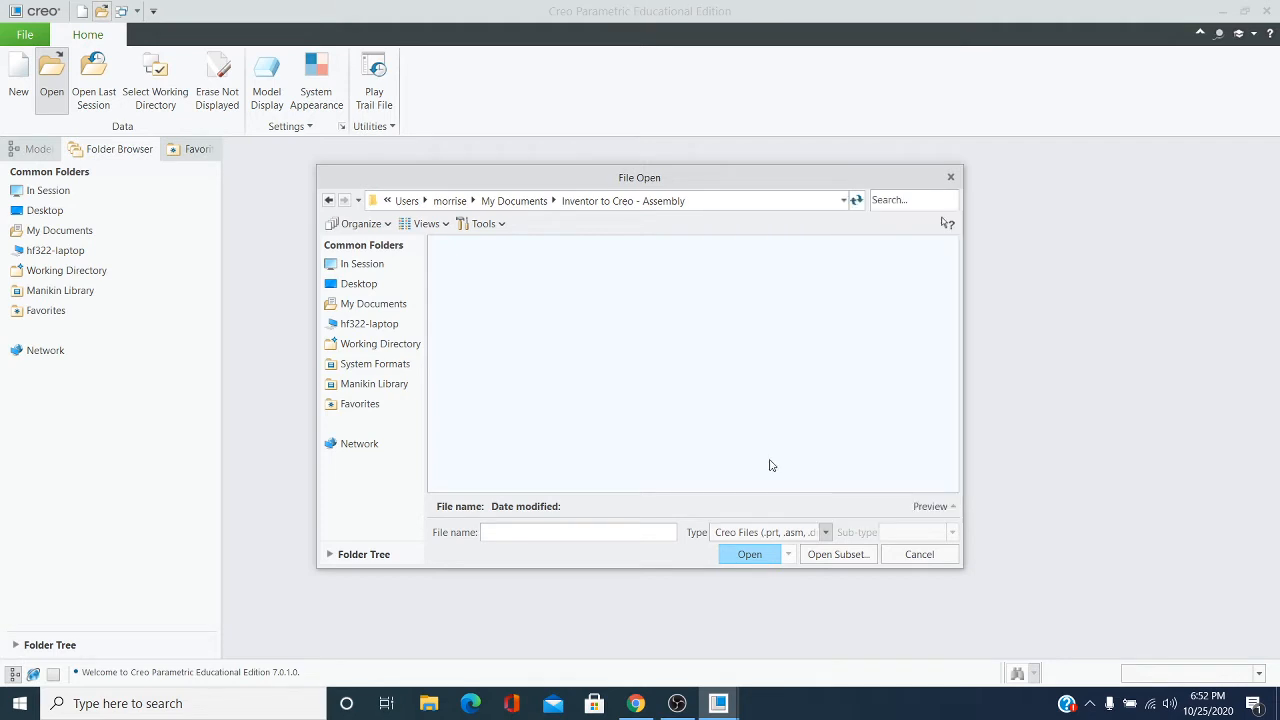
click(476, 246)
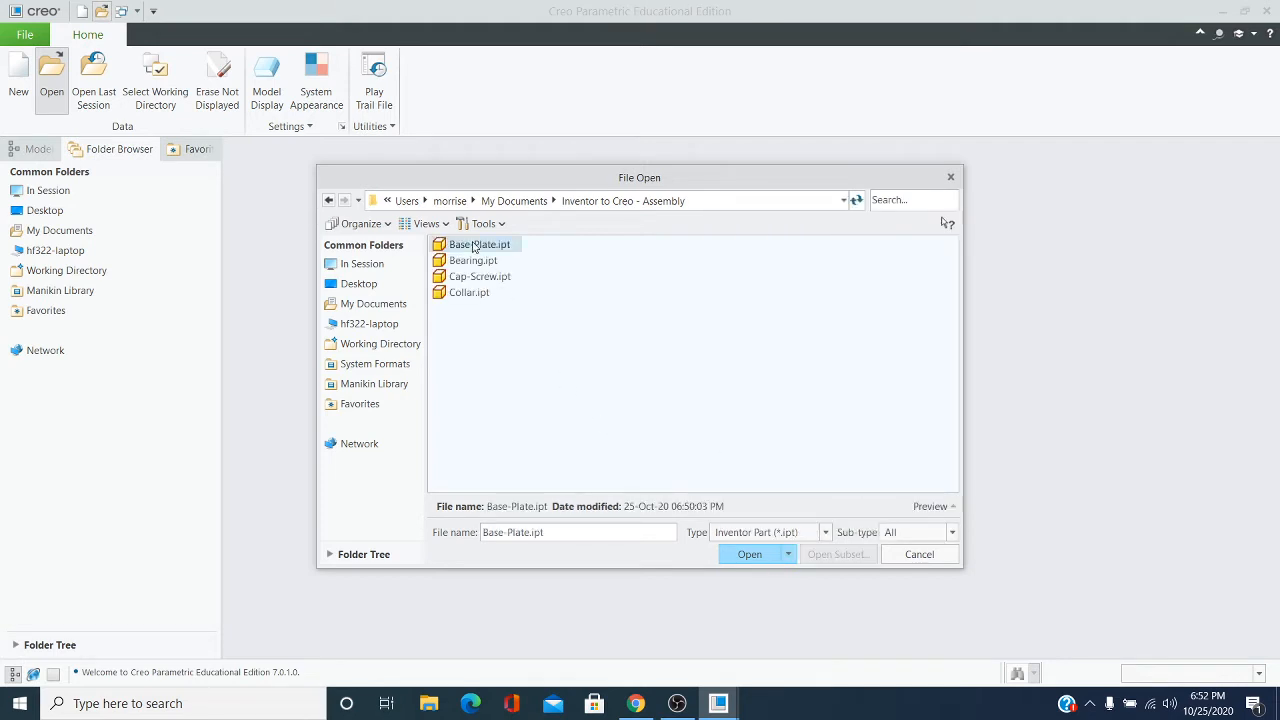
click(749, 553)
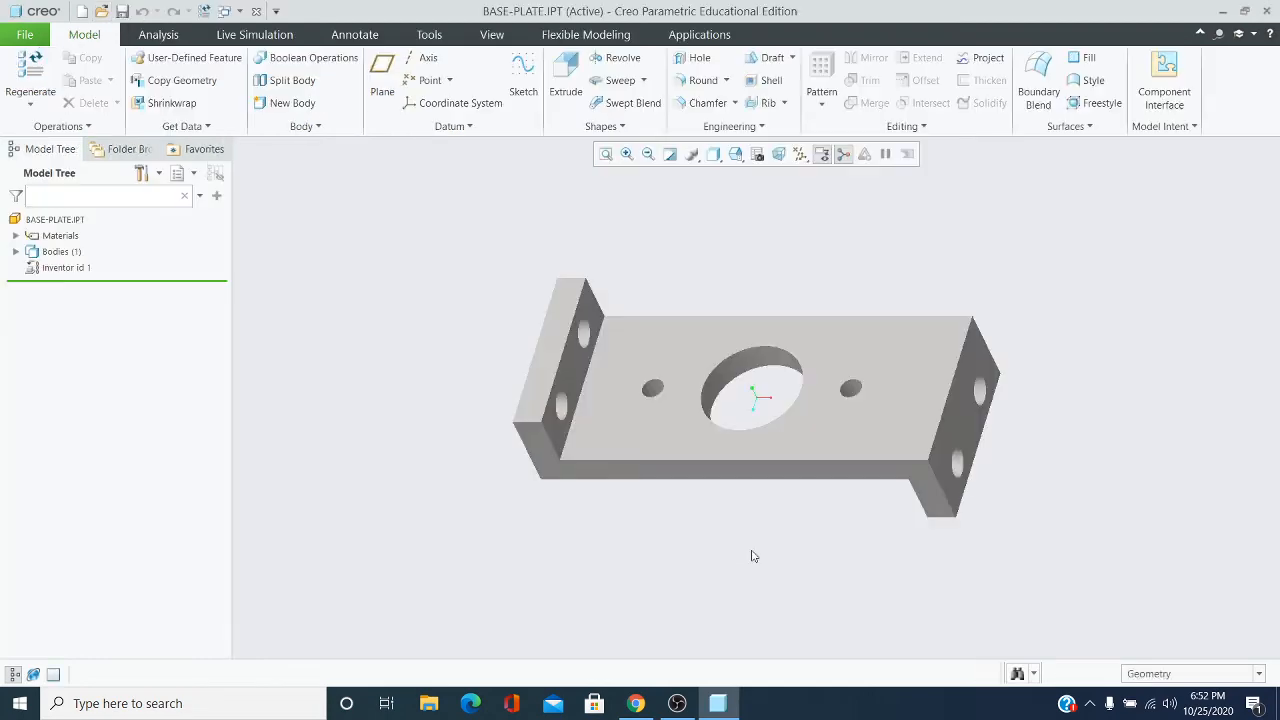
Save a copy of the base plate as a Creo part named BASE_PLATE-1 in the Inventor to Creo - Assembly folder.
click(12, 42)
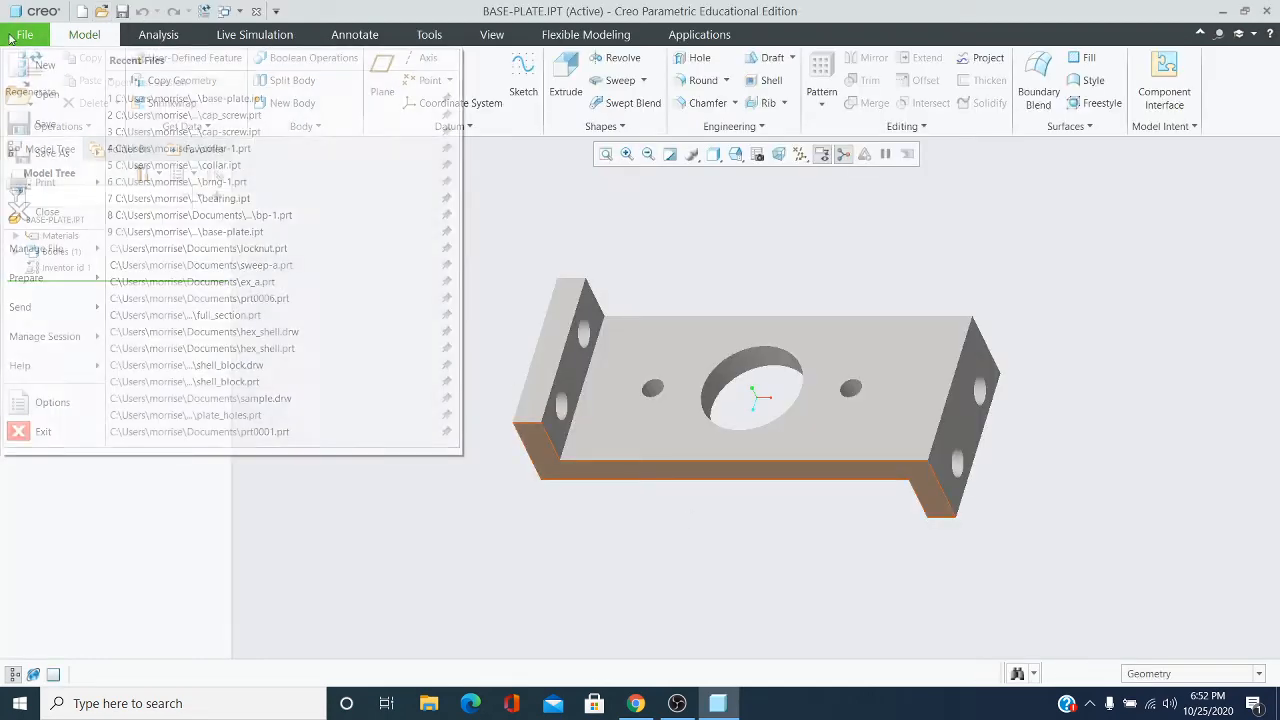
click(40, 154)
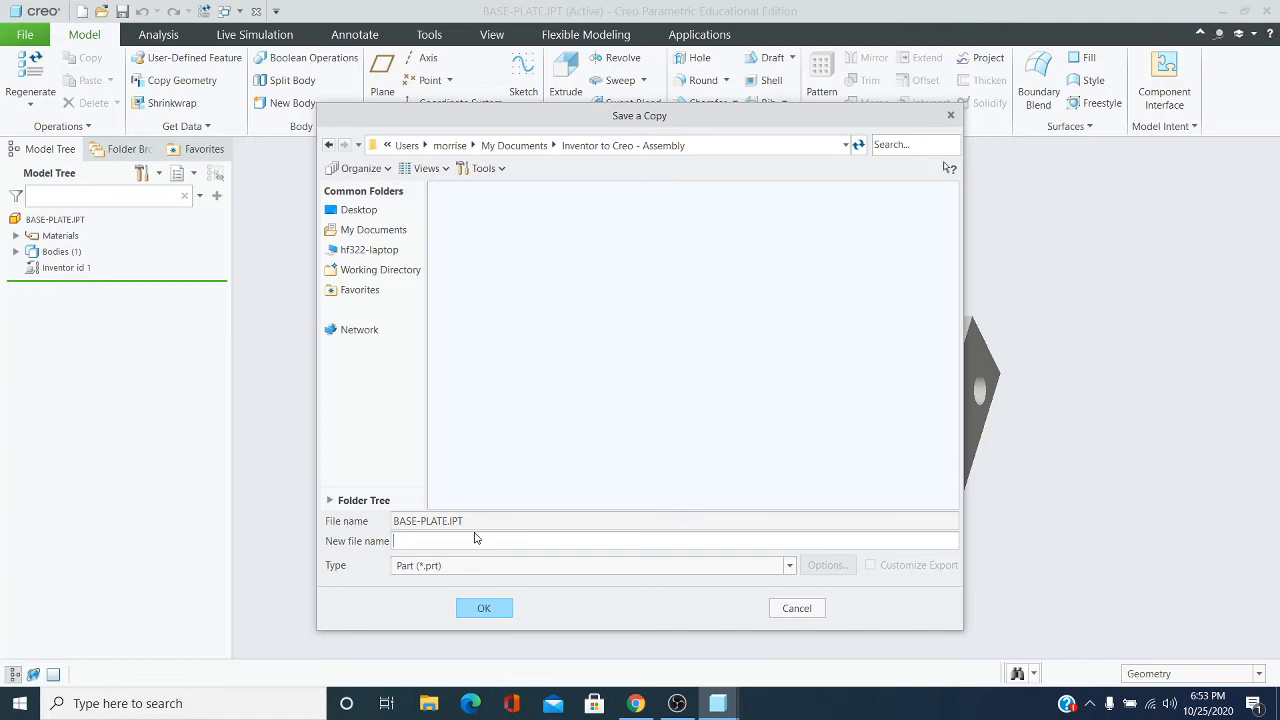
text(BASE_PLATE-1)
click(484, 609)
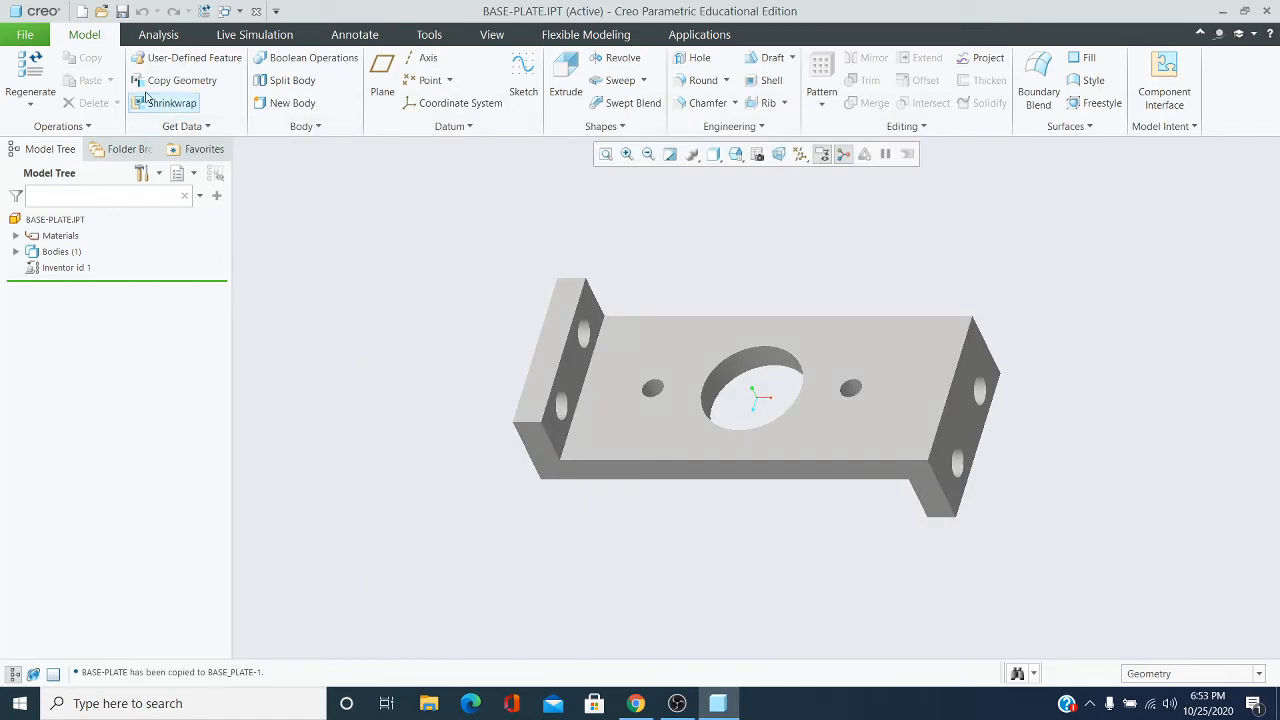
Open Bearing.ipt from the Inventor to Creo - Assembly folder using the Inventor Part (*.ipt) file type.
click(25, 36)
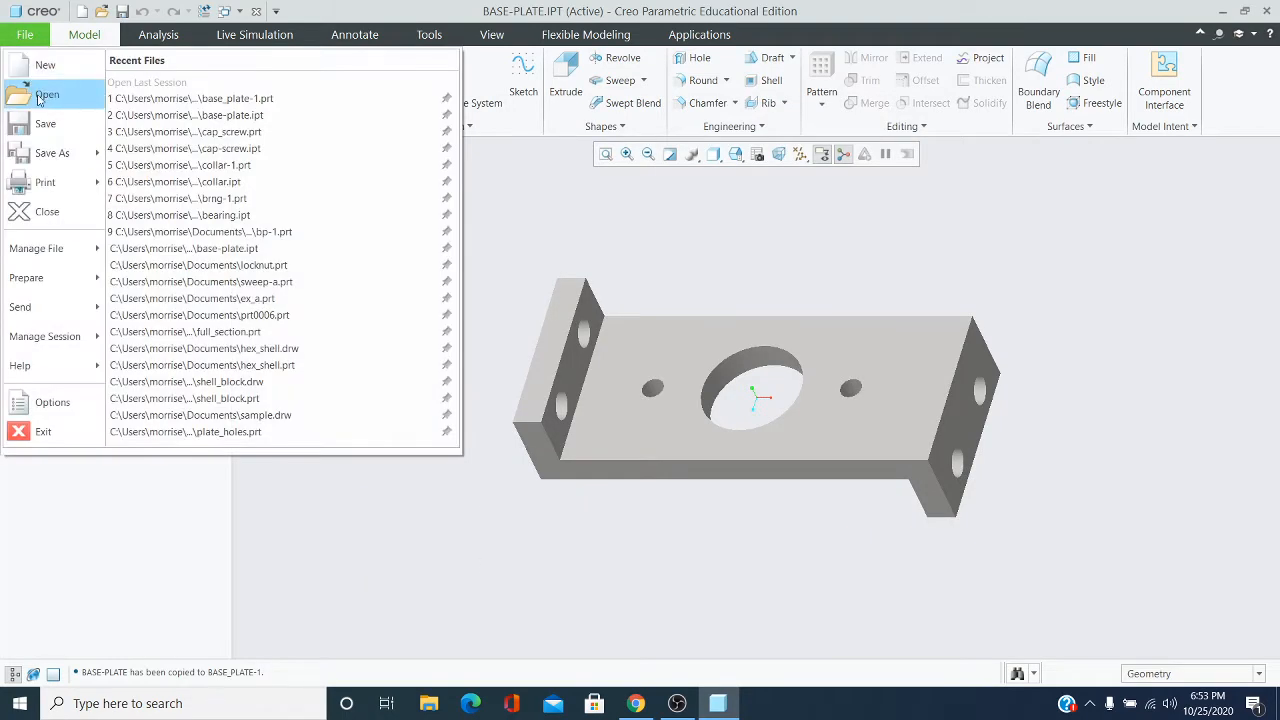
click(40, 95)
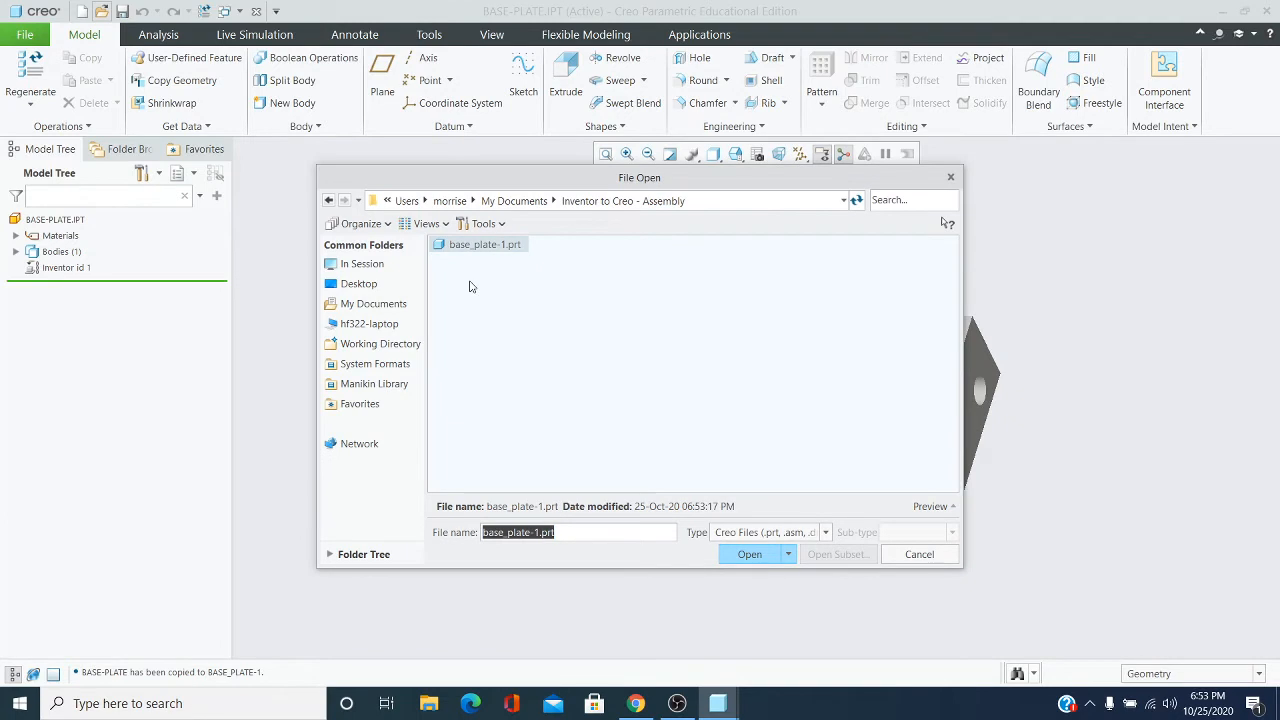
click(826, 533)
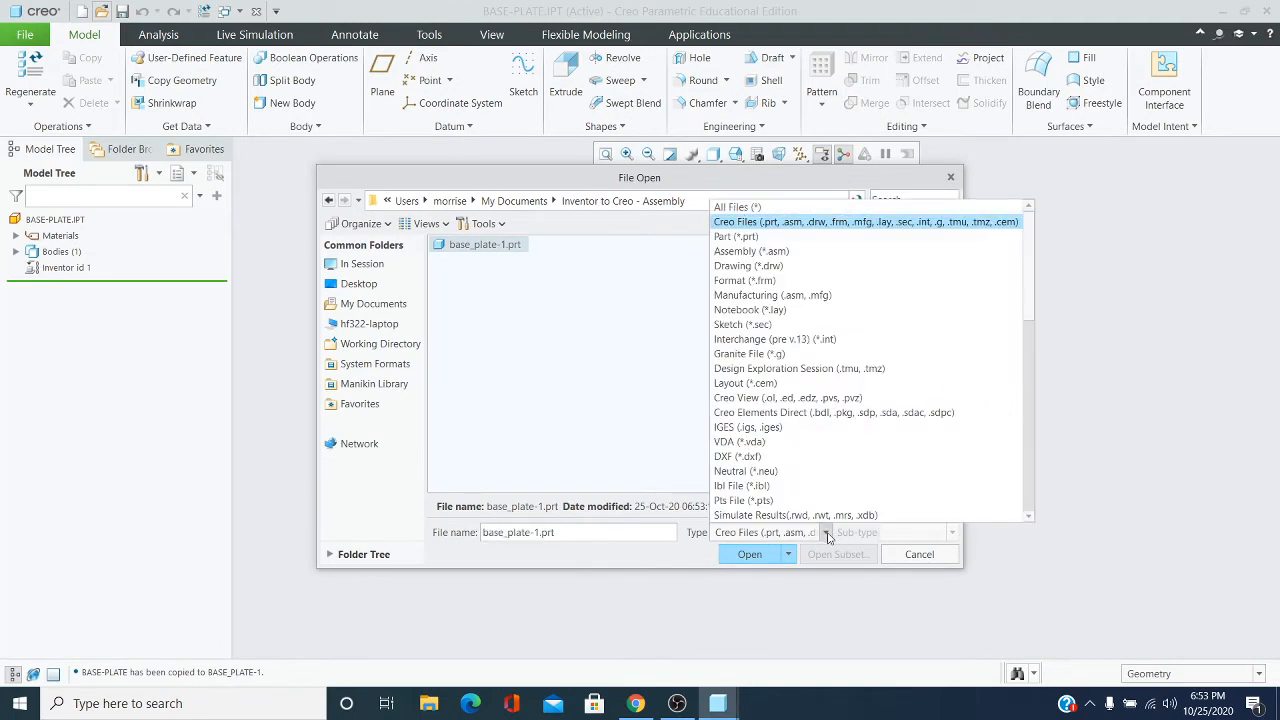
drag(1027, 307, 1003, 437)
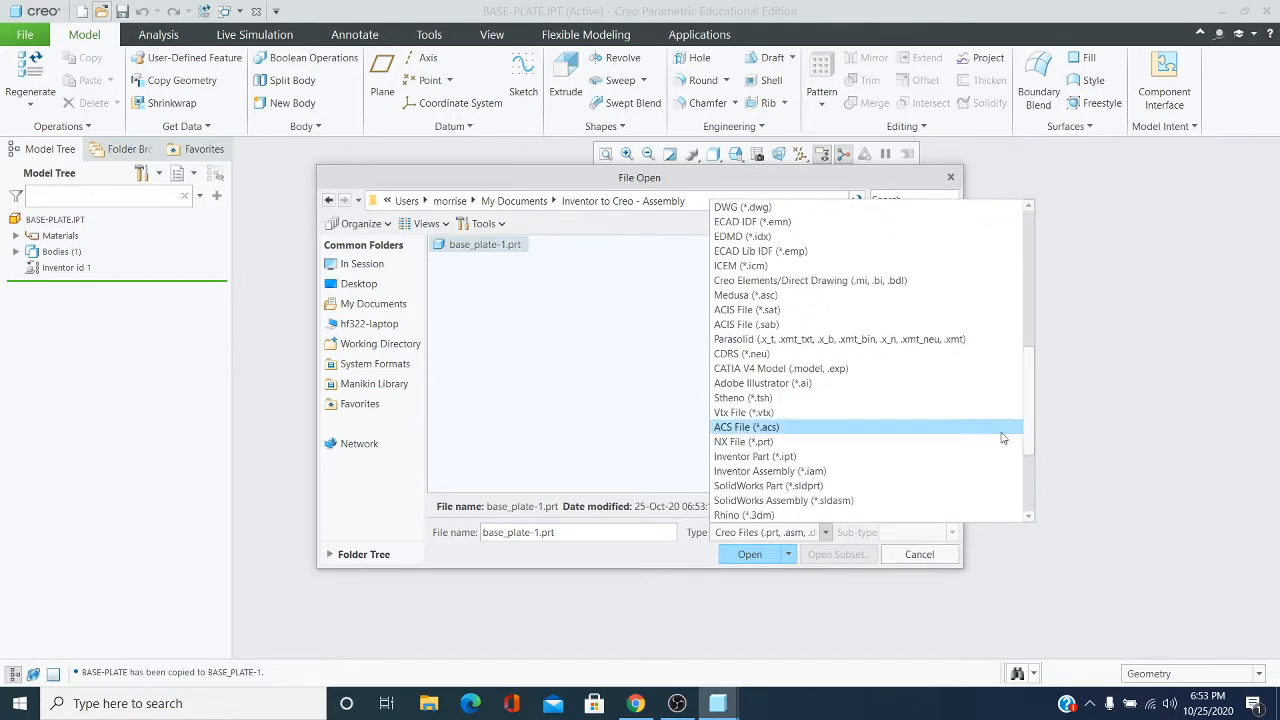
click(753, 457)
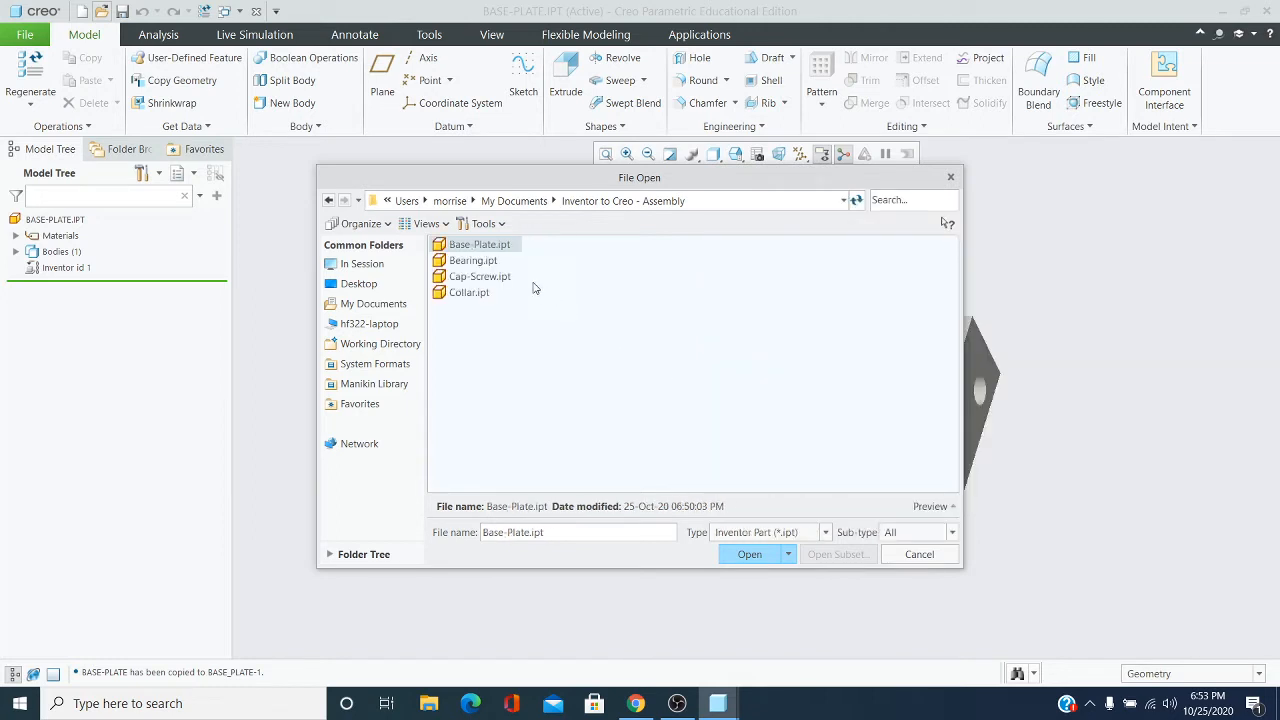
click(463, 262)
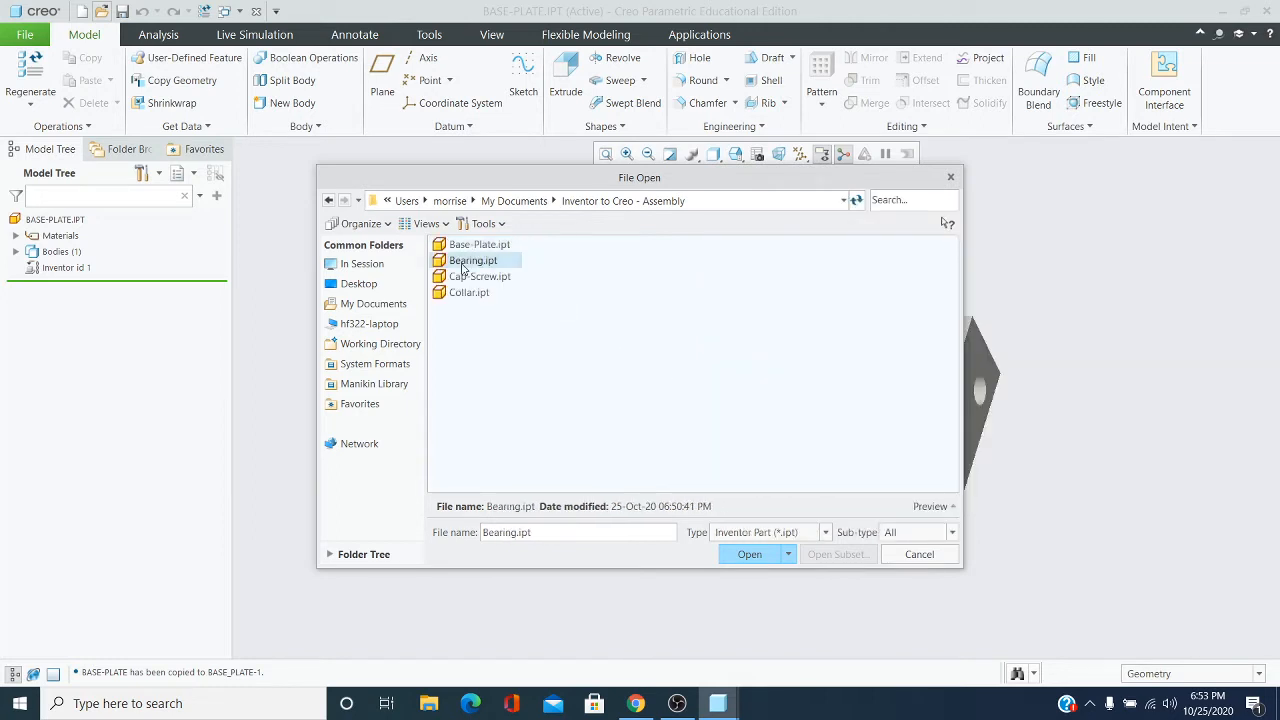
click(750, 554)
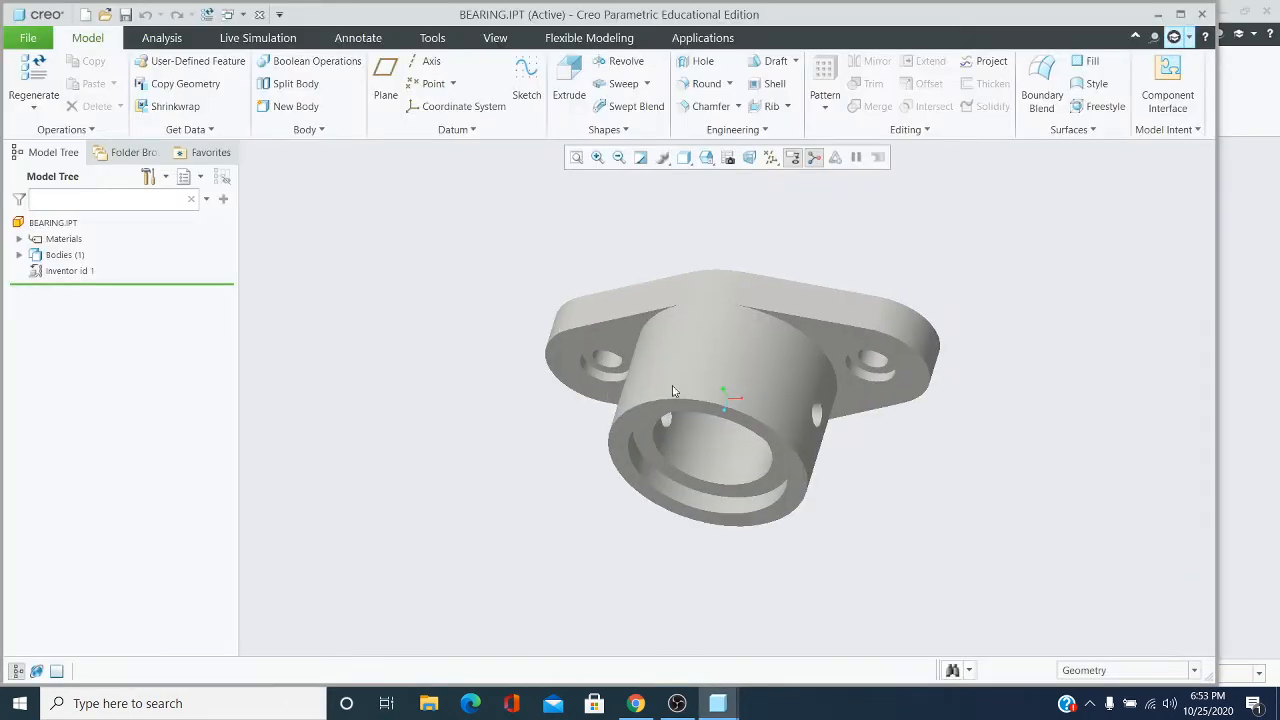
Save a copy of the bearing as a Creo part named BEARING-1 in the Inventor to Creo - Assembly folder.
mouse_move(673, 391)
middle_down()
mouse_move(660, 360)
mouse_move(677, 274)
mouse_move(629, 342)
mouse_move(654, 286)
mouse_move(600, 317)
mouse_move(606, 286)
mouse_move(631, 325)
mouse_move(563, 317)
middle_up()
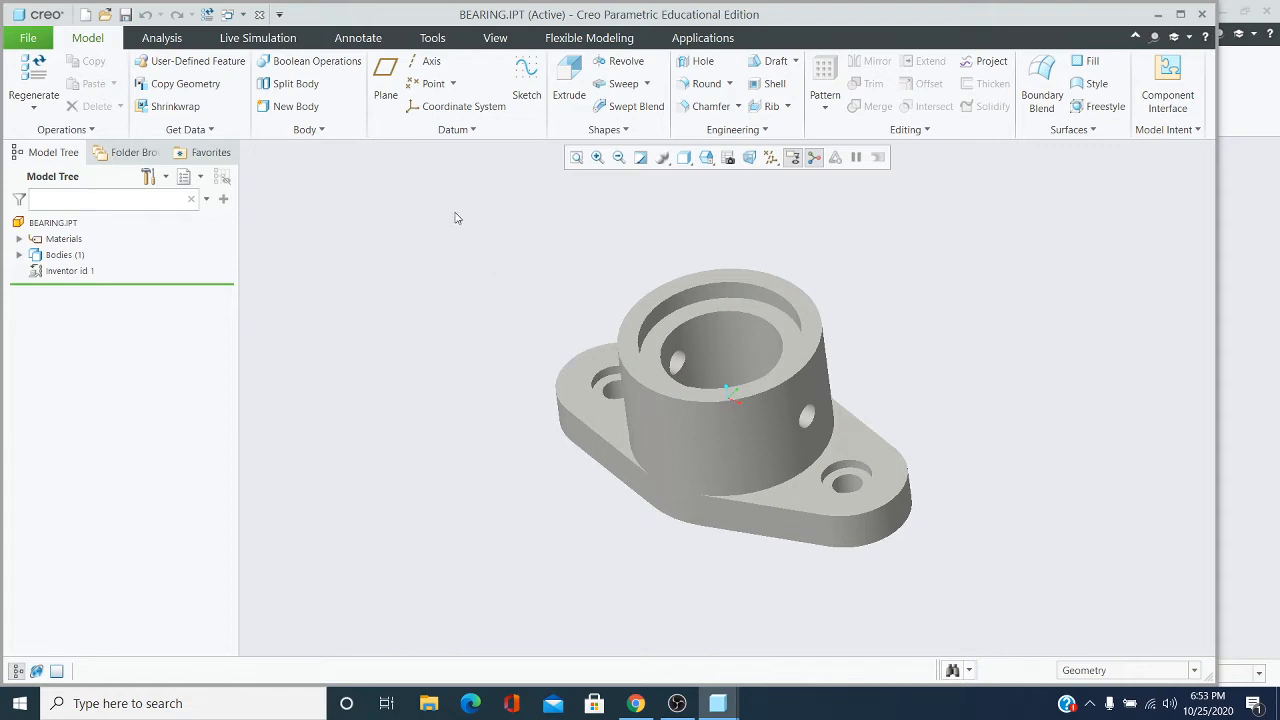
click(27, 37)
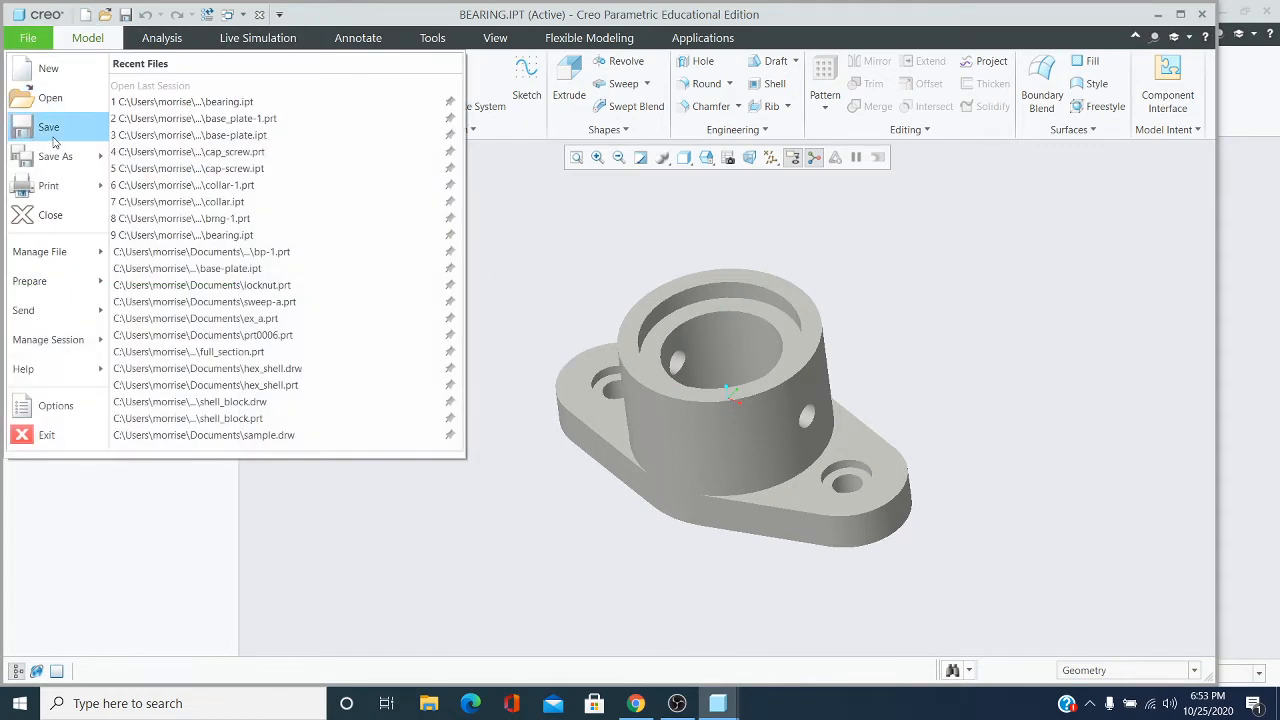
click(70, 163)
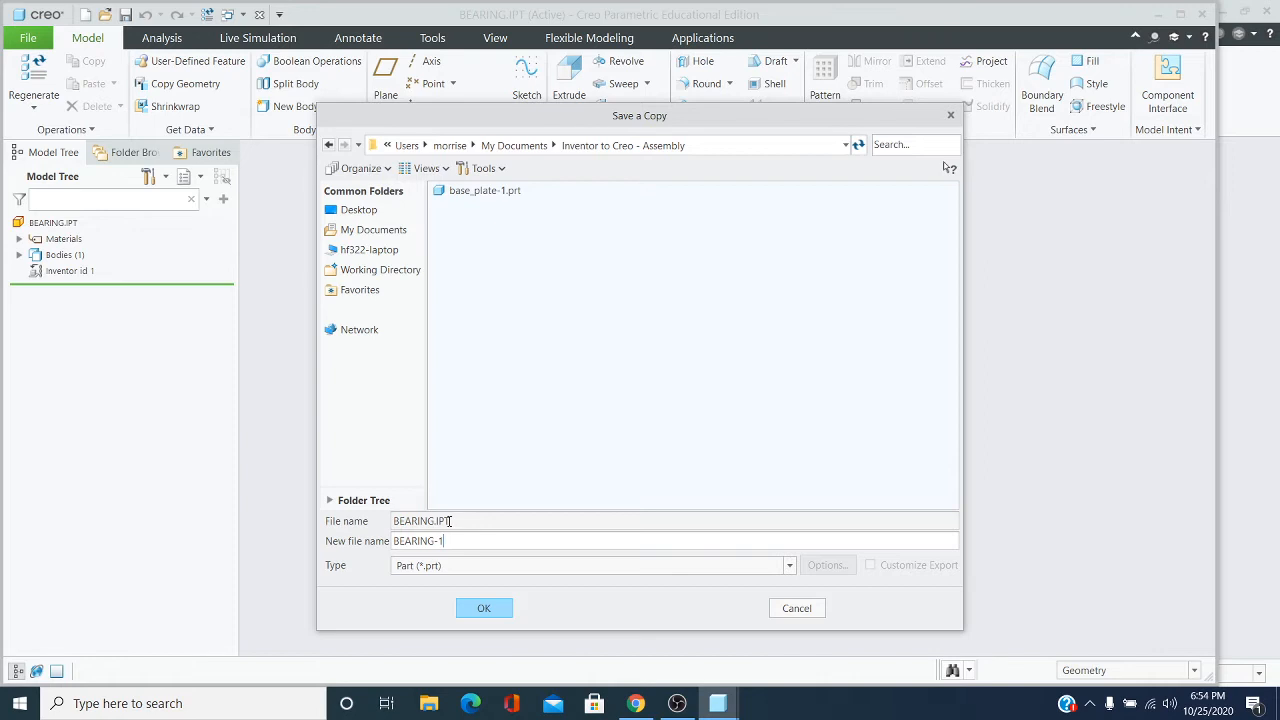
click(489, 610)
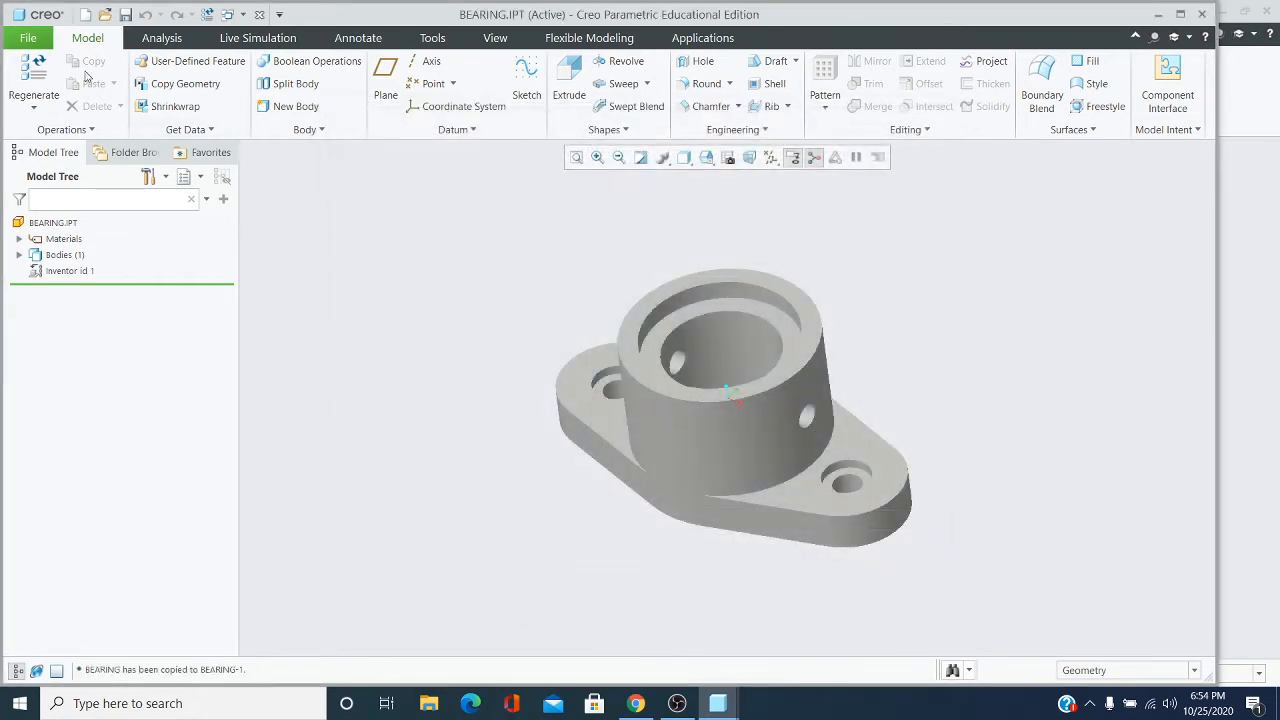
Open Cap-Screw.ipt from the Inventor to Creo - Assembly folder using the Inventor Part (*.ipt) file type.
click(43, 44)
click(50, 97)
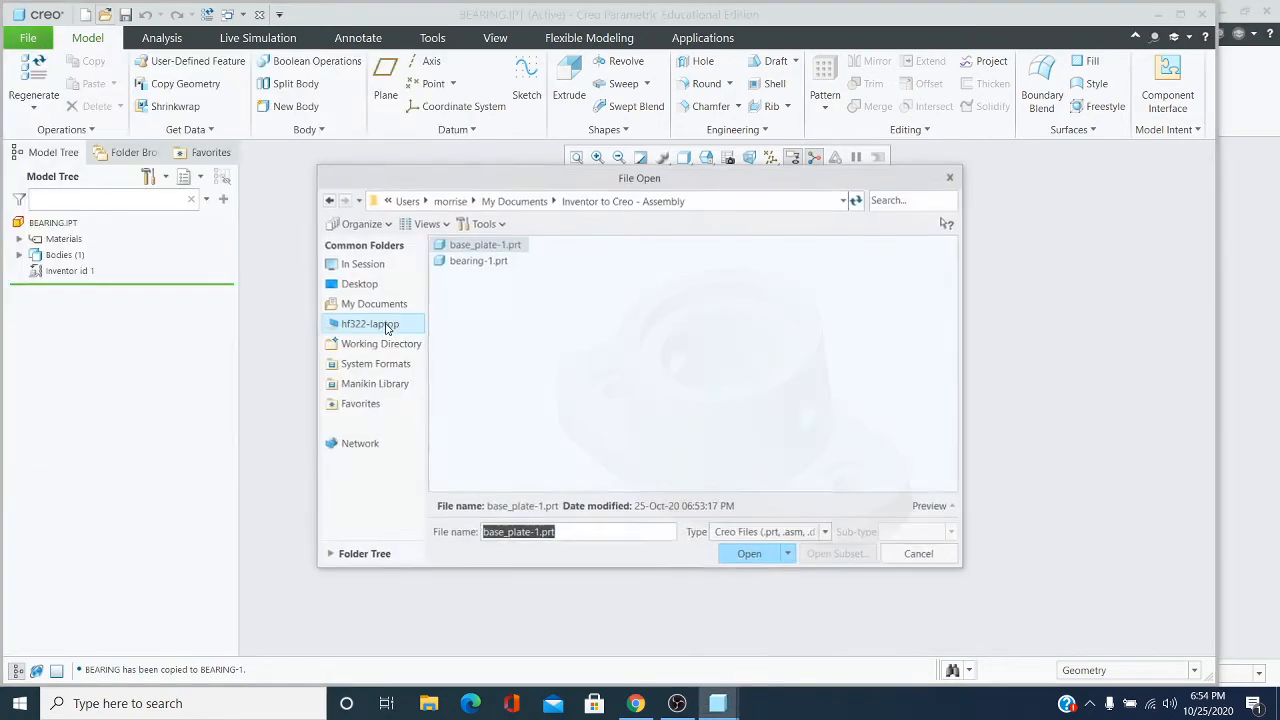
click(826, 532)
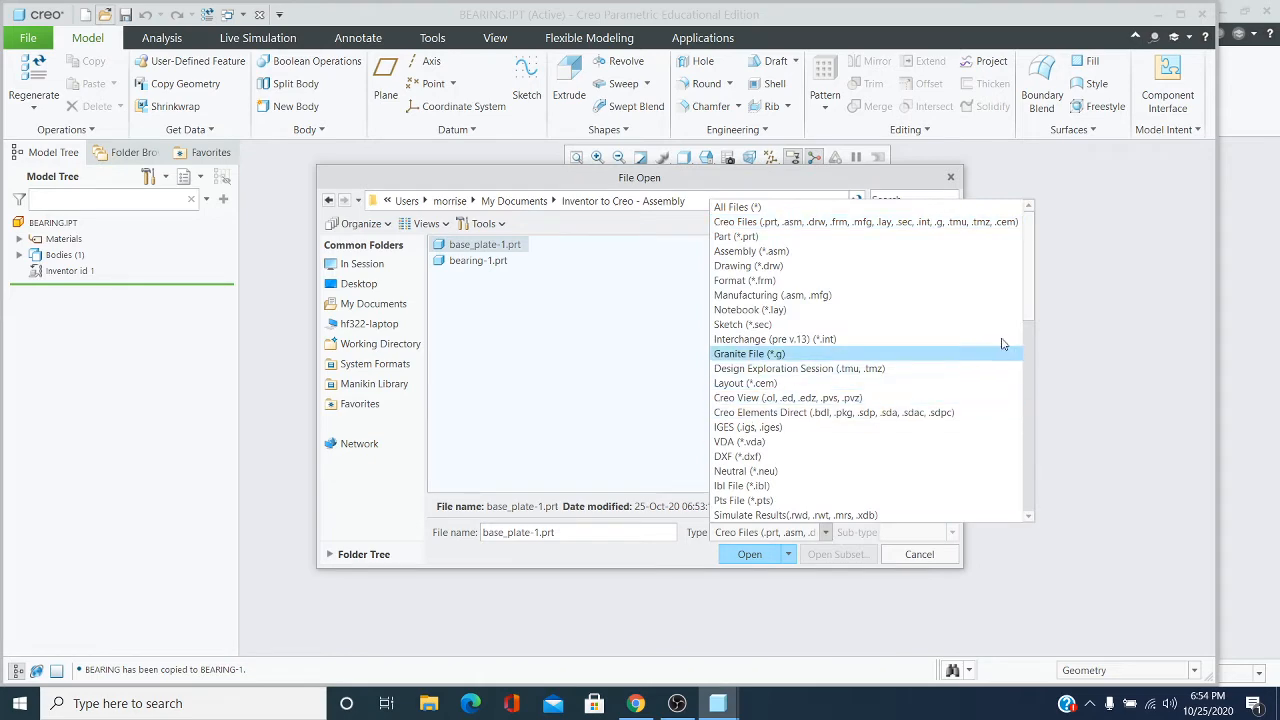
scroll(1017, 346, down, 4)
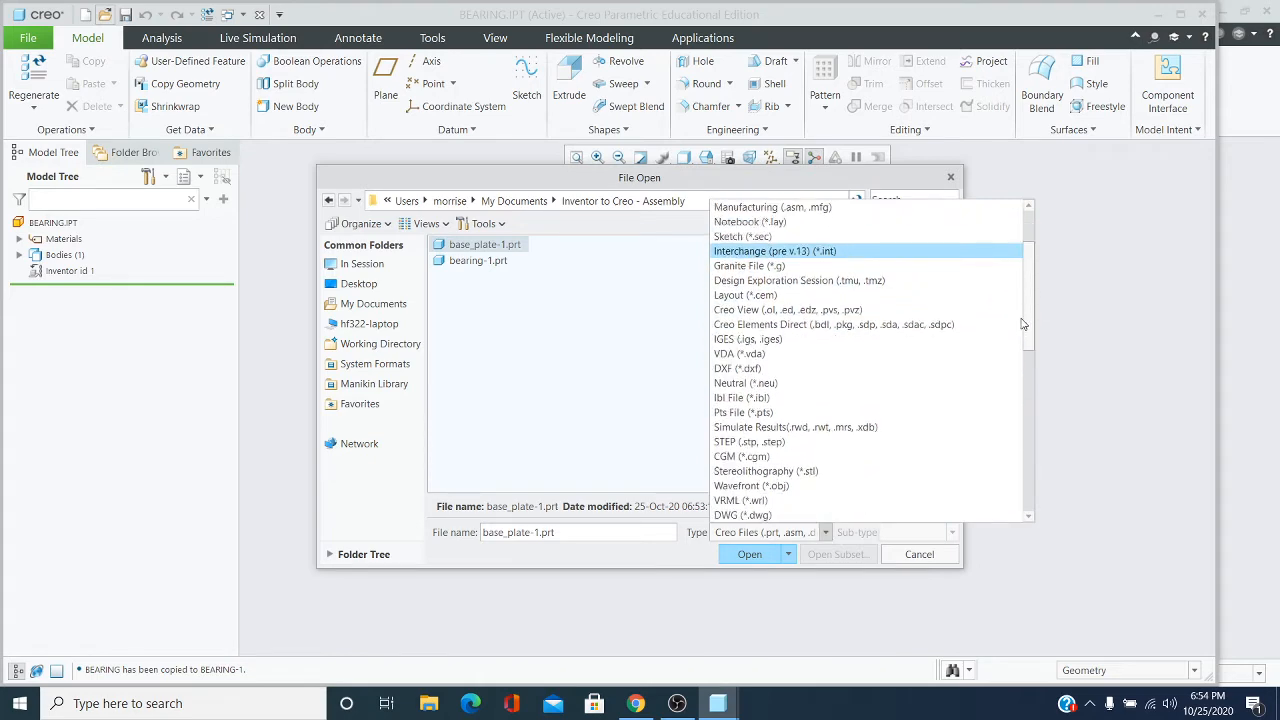
scroll(1017, 346, down, 4)
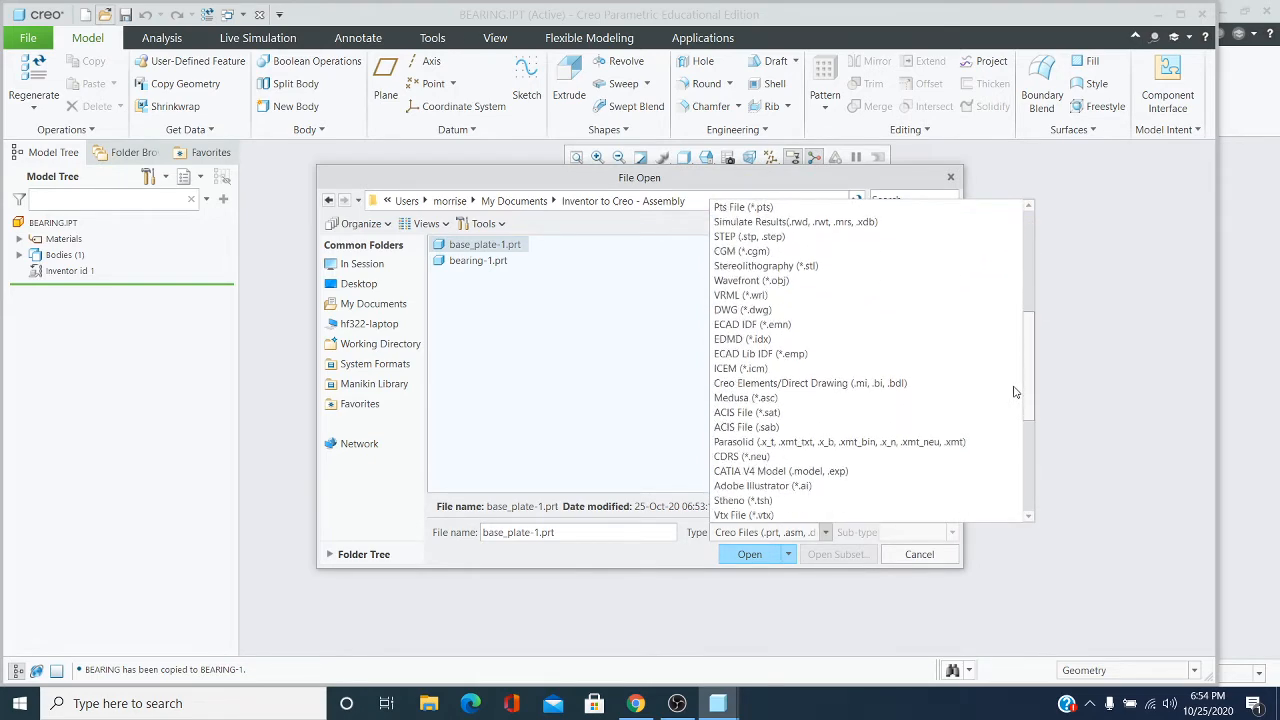
scroll(1015, 407, down, 2)
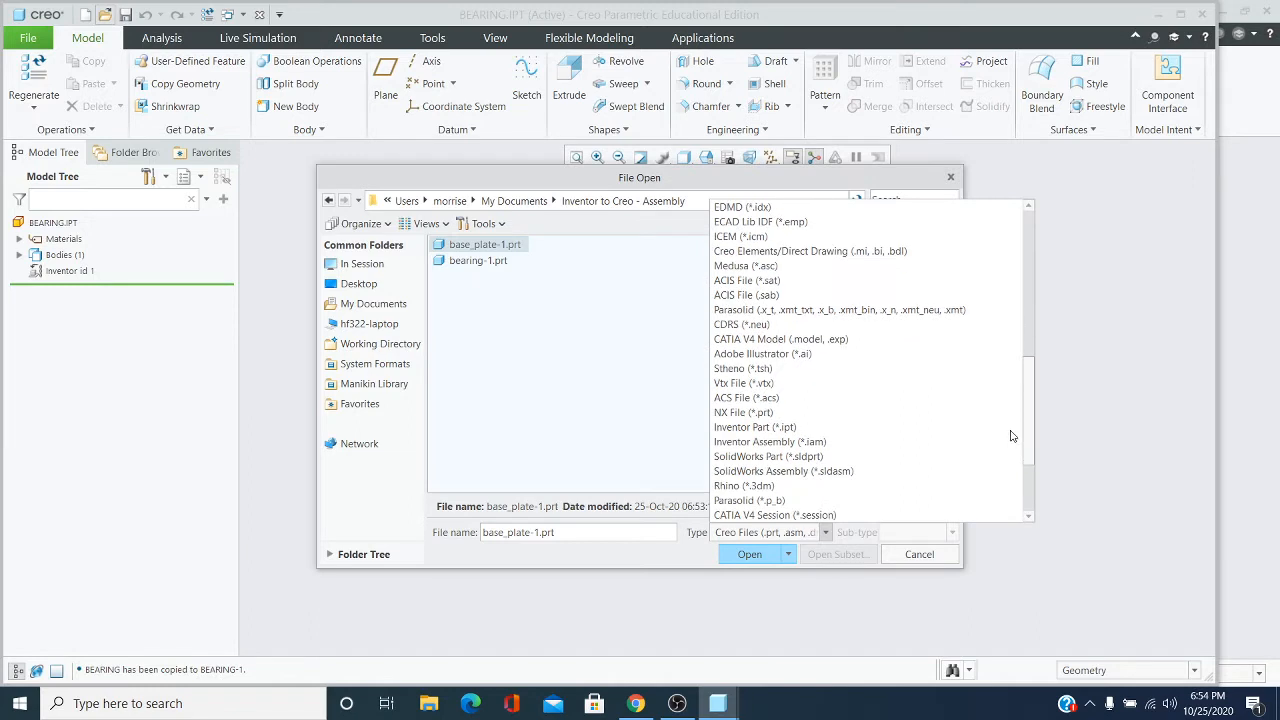
click(813, 432)
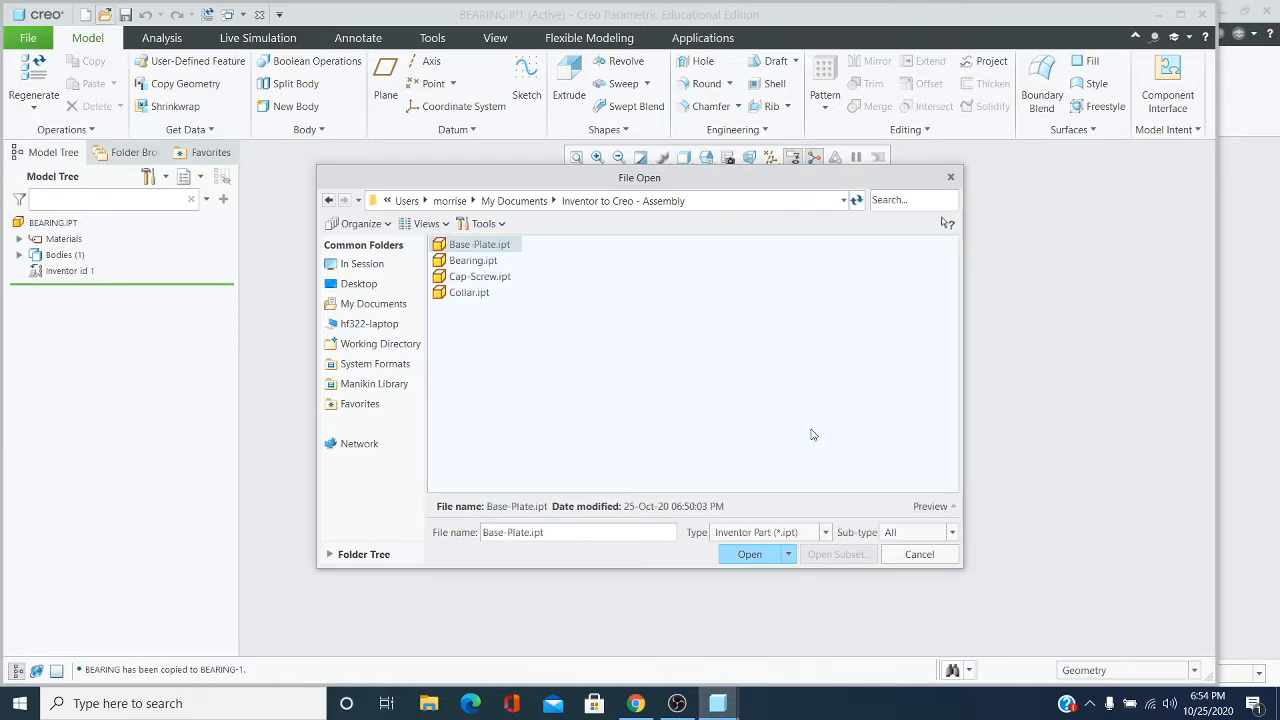
click(484, 278)
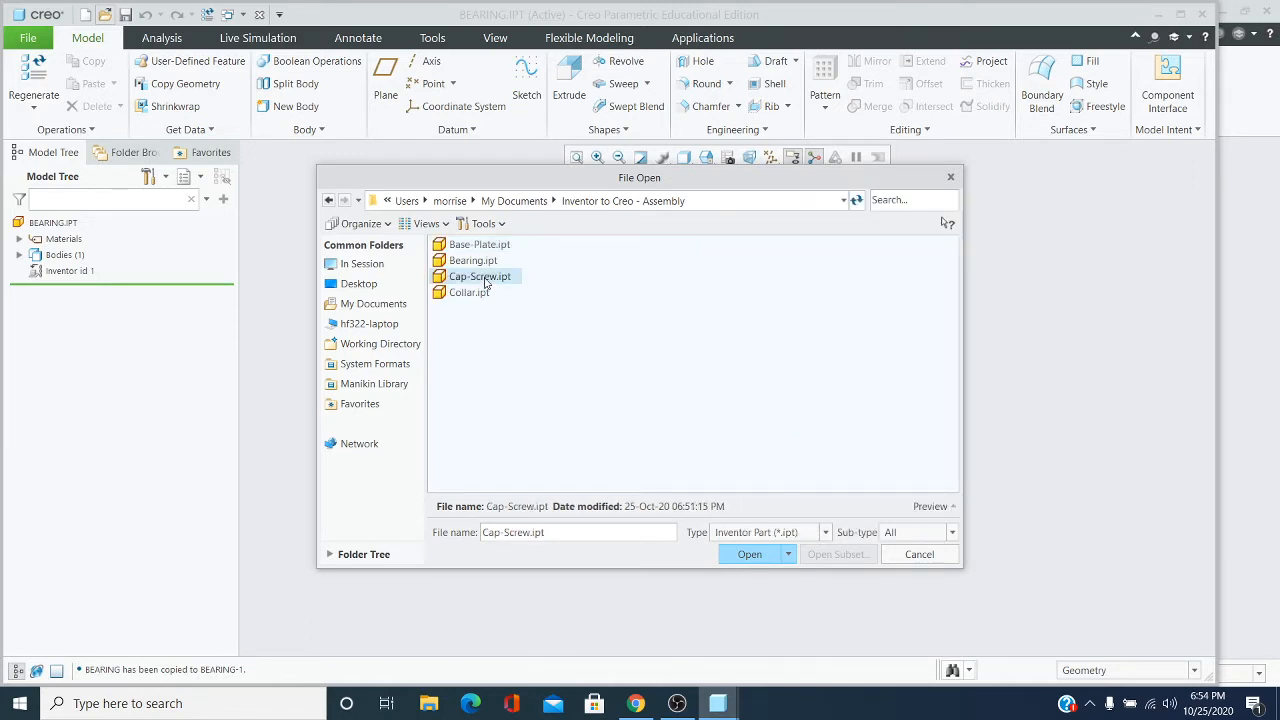
click(750, 557)
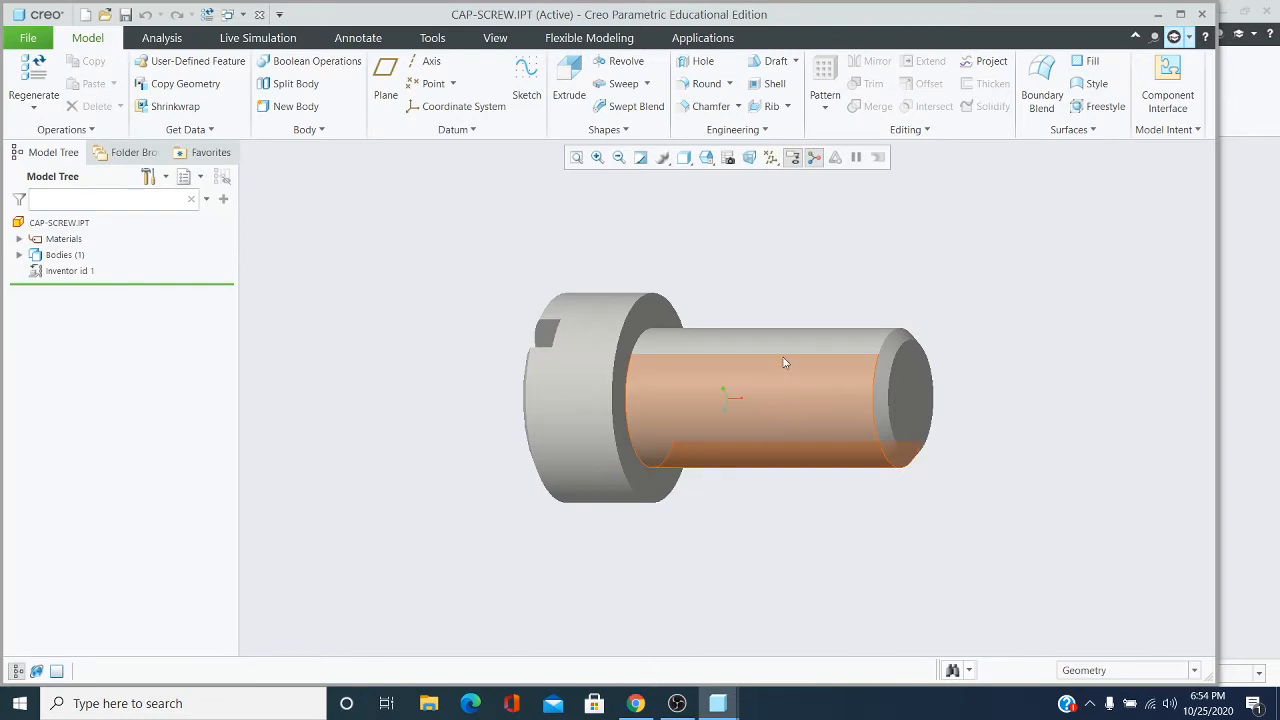
Save a copy of the cap screw as a Creo part named CAP-SCREW-1 in the Inventor to Creo - Assembly folder.
mouse_move(787, 363)
middle_down()
mouse_move(831, 337)
mouse_move(828, 314)
mouse_move(773, 321)
middle_up()
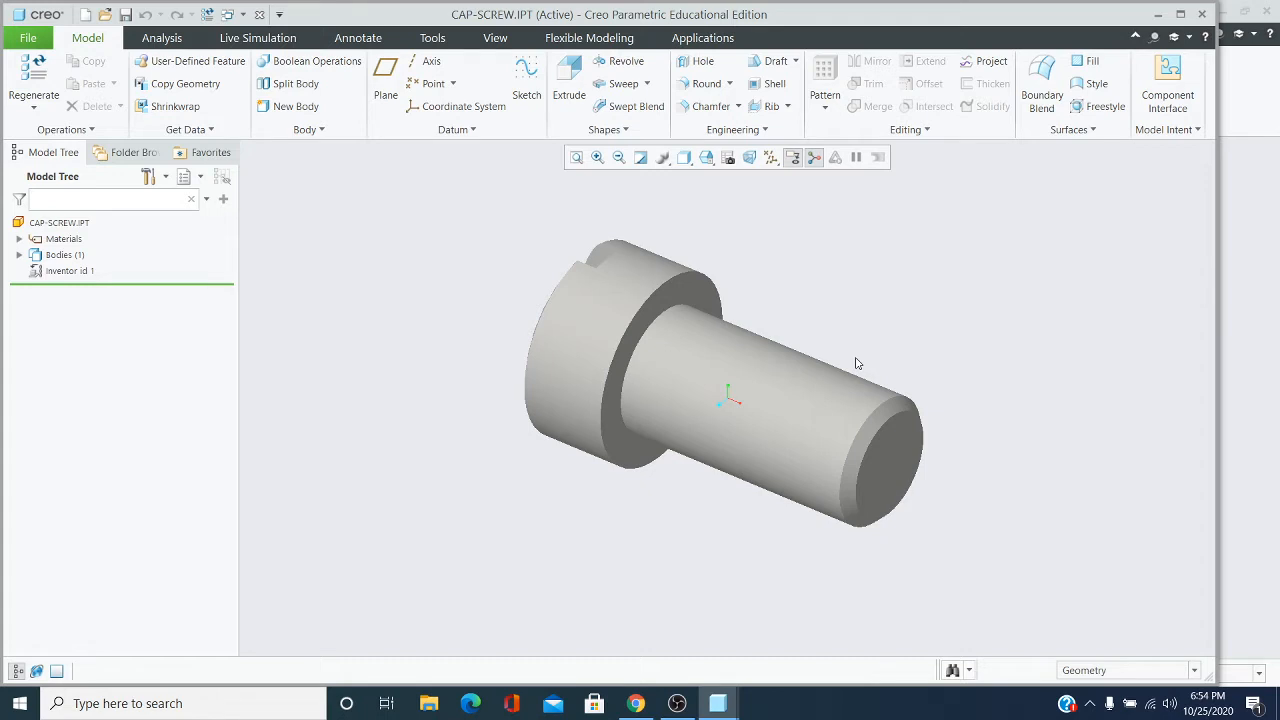
mouse_move(806, 389)
middle_down()
mouse_move(802, 421)
mouse_move(771, 403)
middle_up()
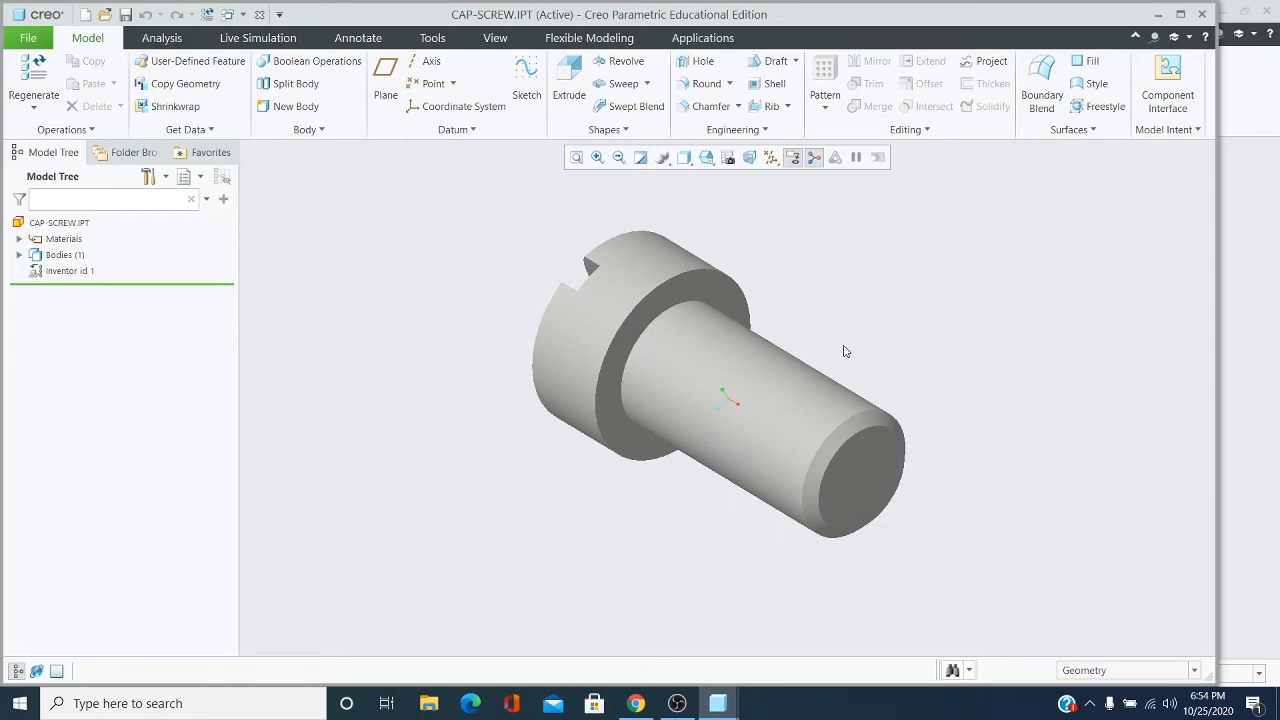
click(25, 40)
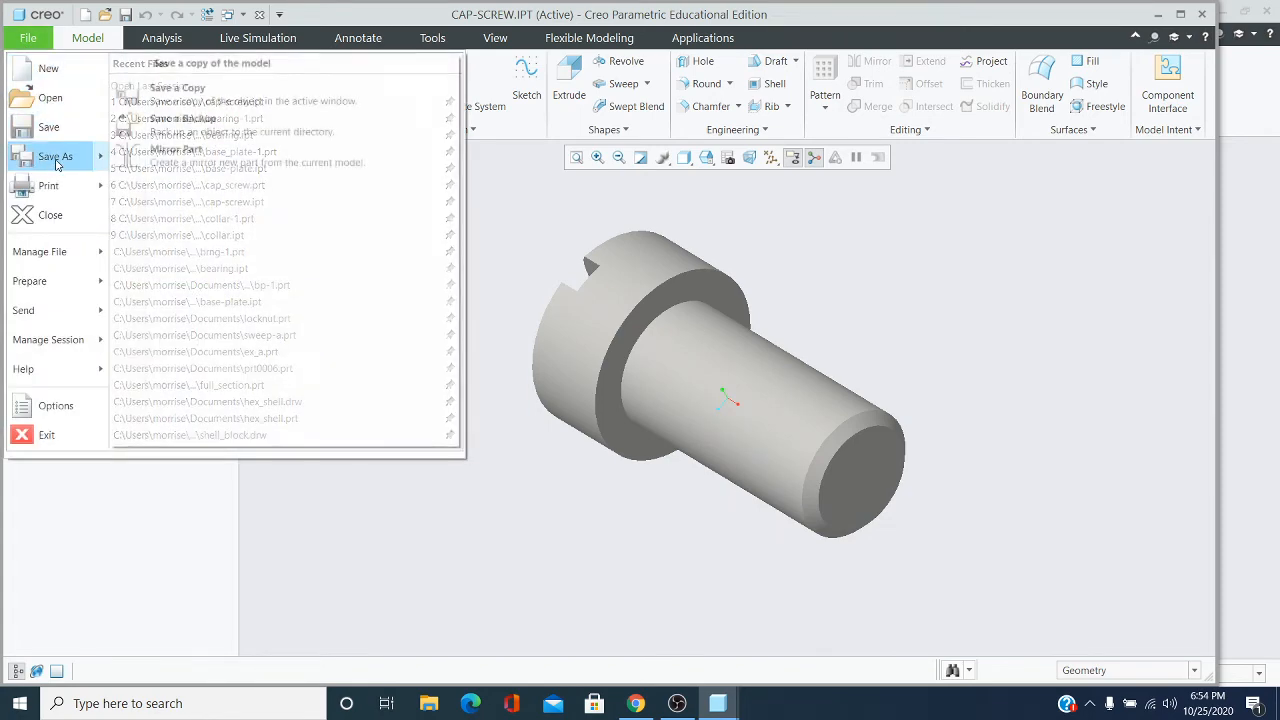
click(56, 157)
click(444, 540)
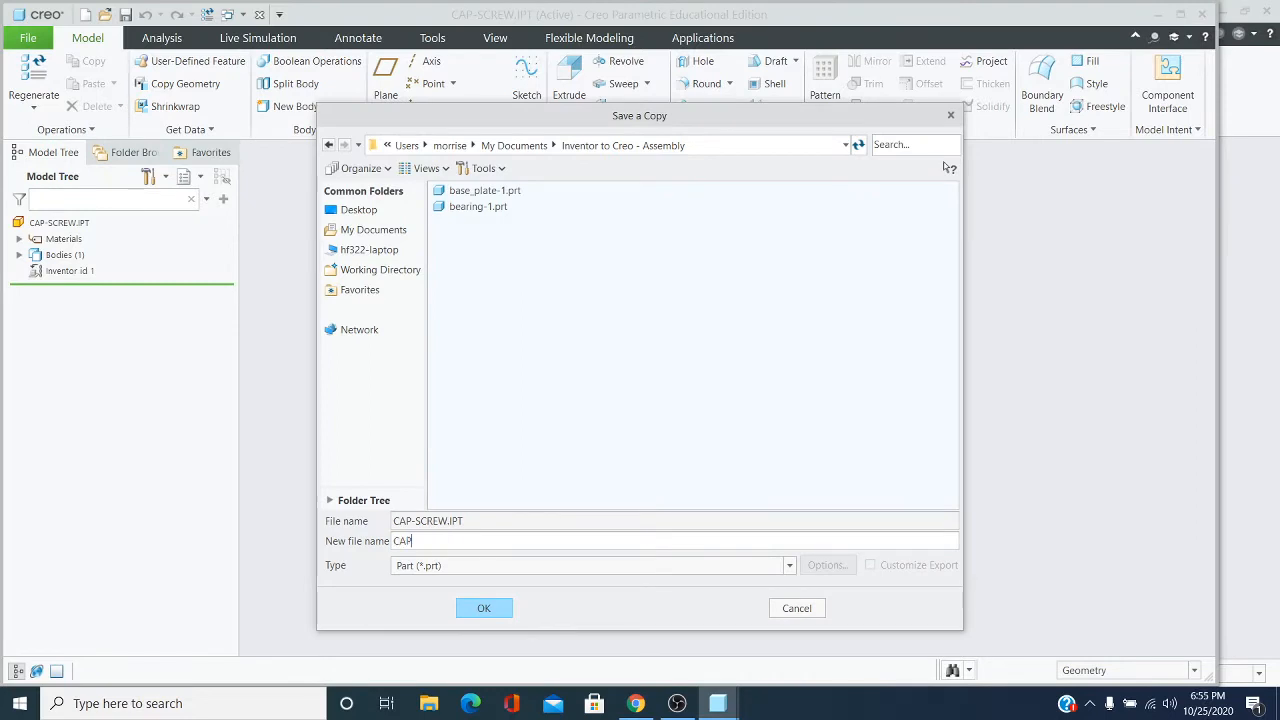
text(CAP_SCRE)
key(BackSpace)
key(BackSpace)
key(BackSpace)
text(CRE)
click(488, 609)
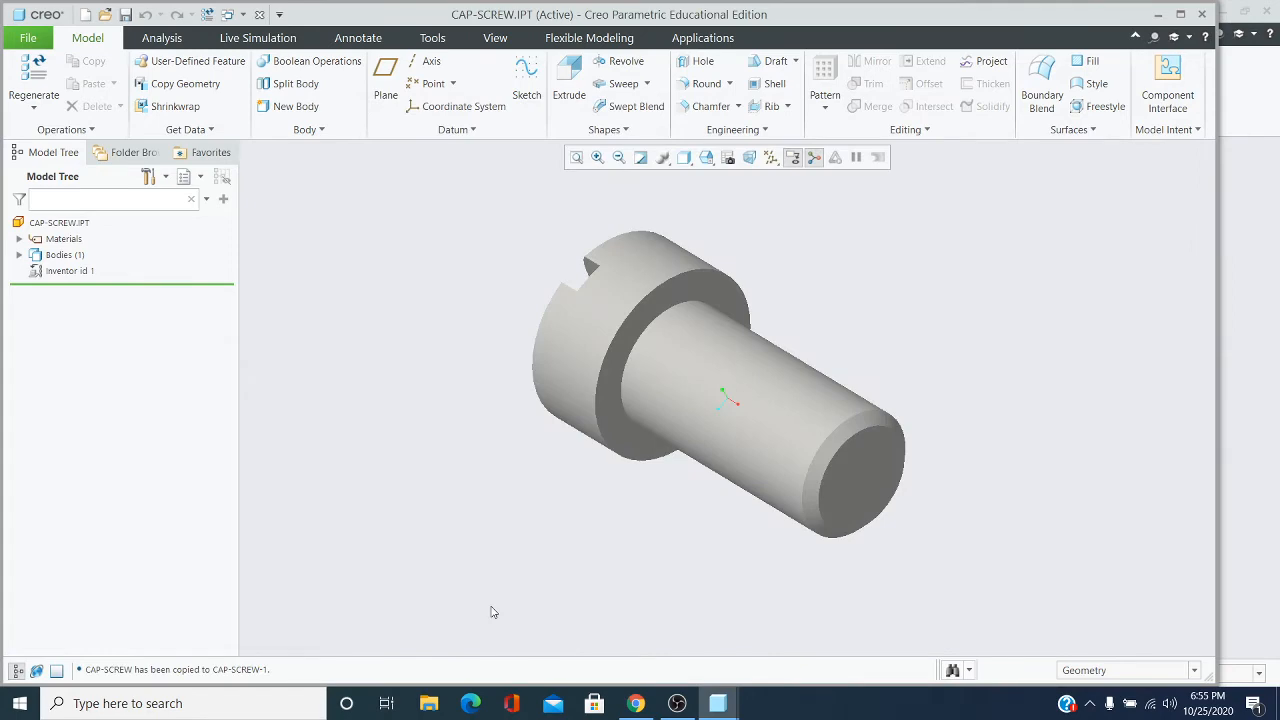
Open Collar.ipt from the Inventor to Creo - Assembly folder using the Inventor Part (*.ipt) file type.
click(28, 42)
click(50, 97)
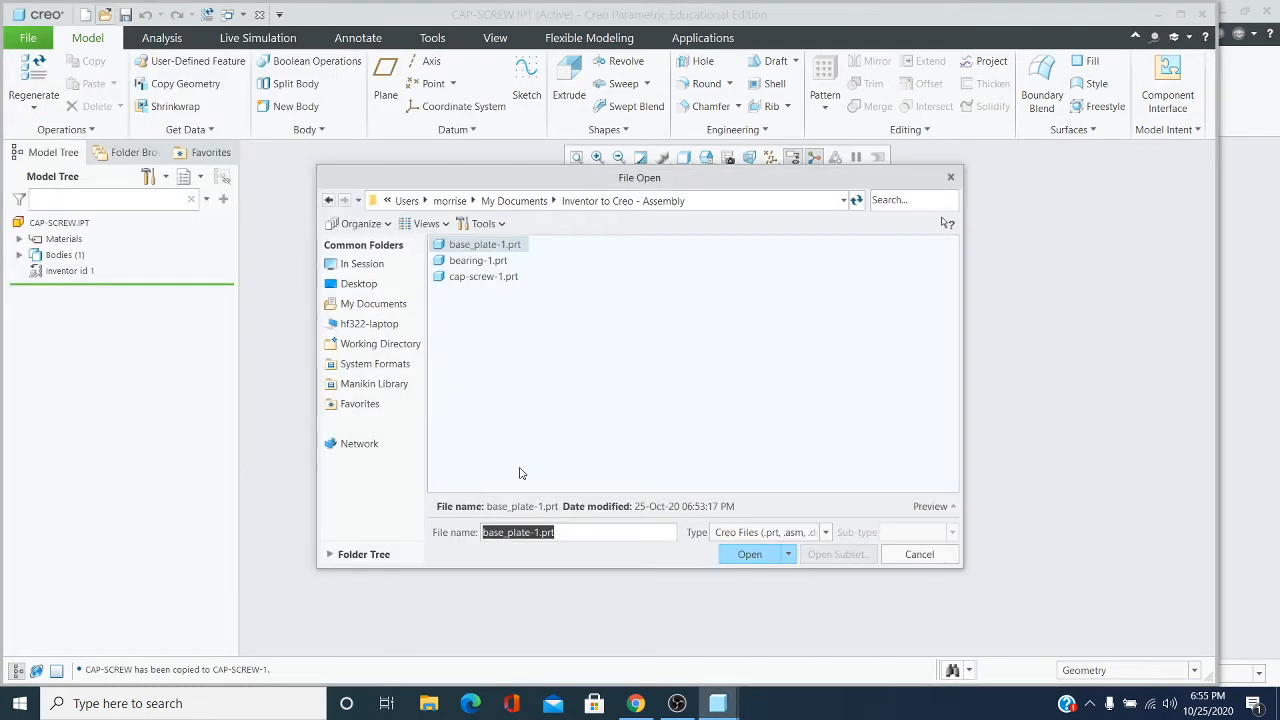
click(826, 532)
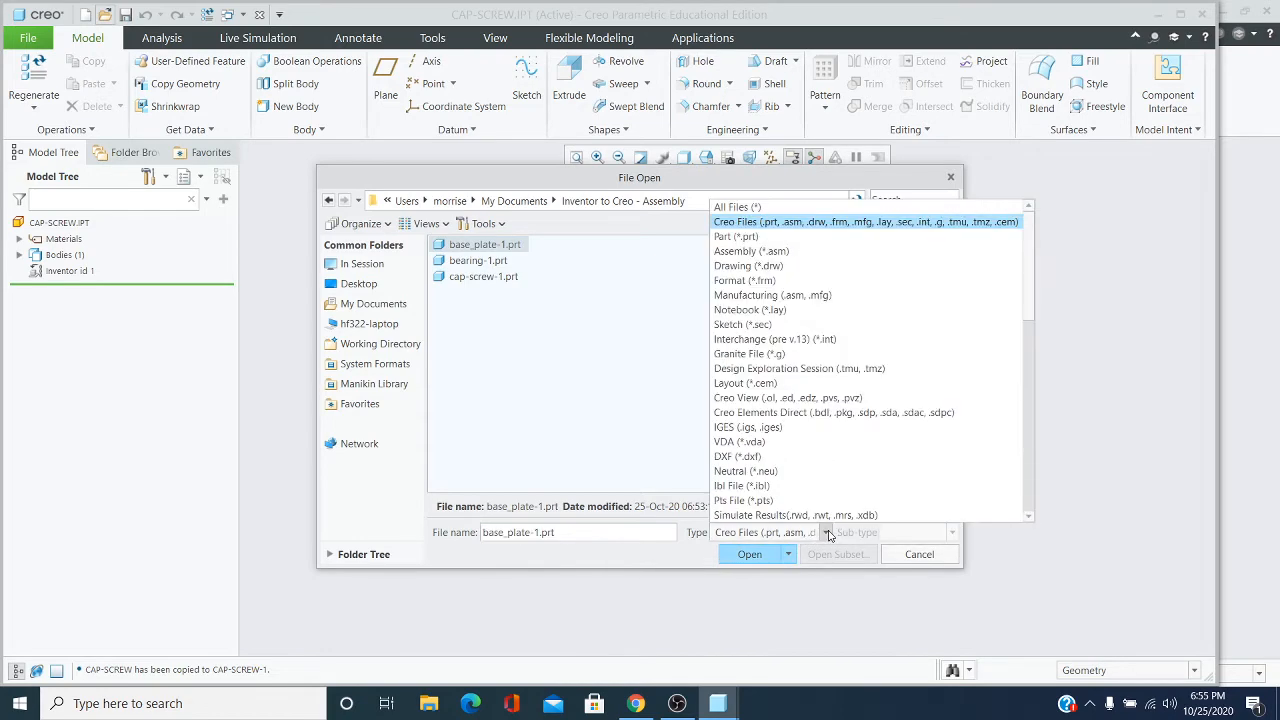
scroll(1028, 309, down, 1)
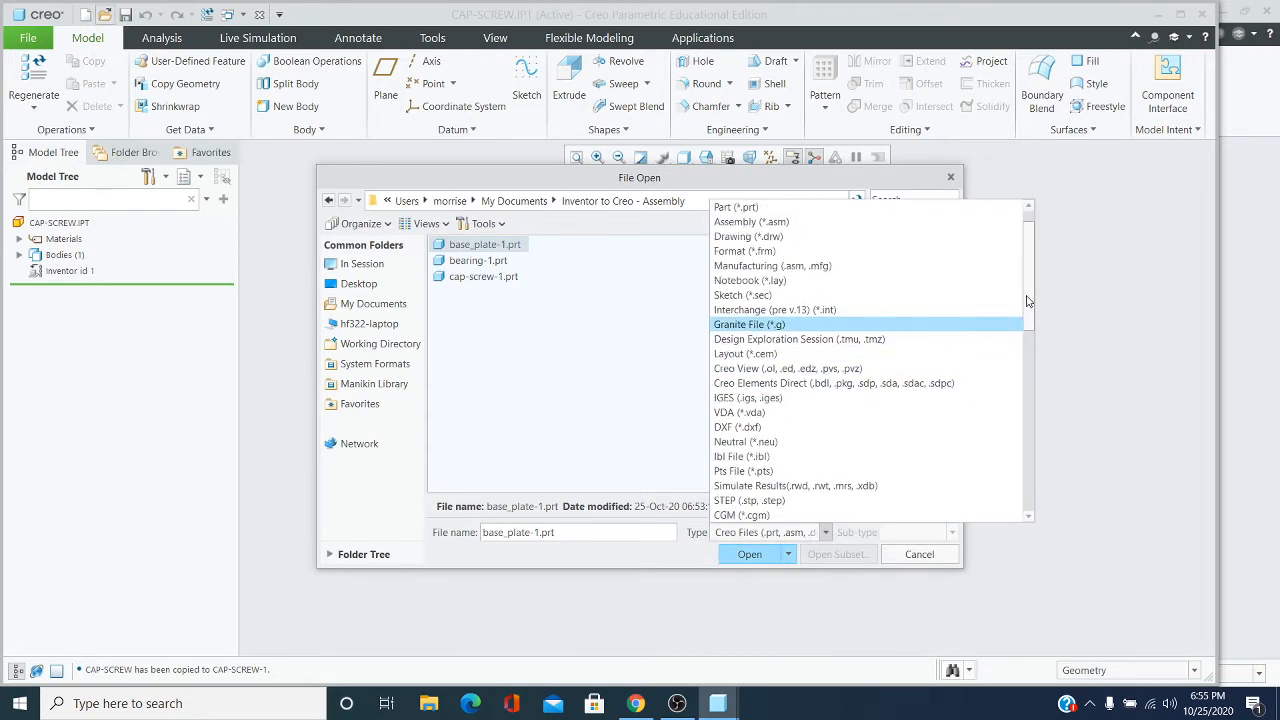
drag(1028, 309, 1036, 434)
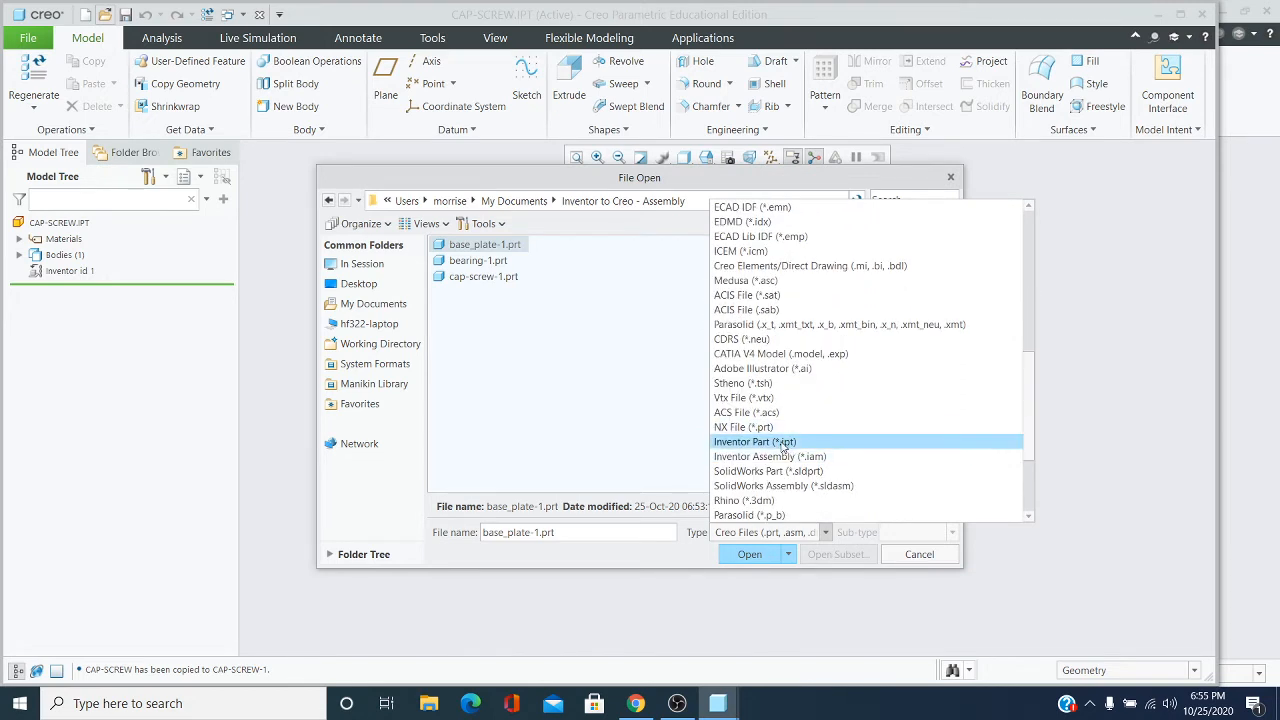
click(783, 442)
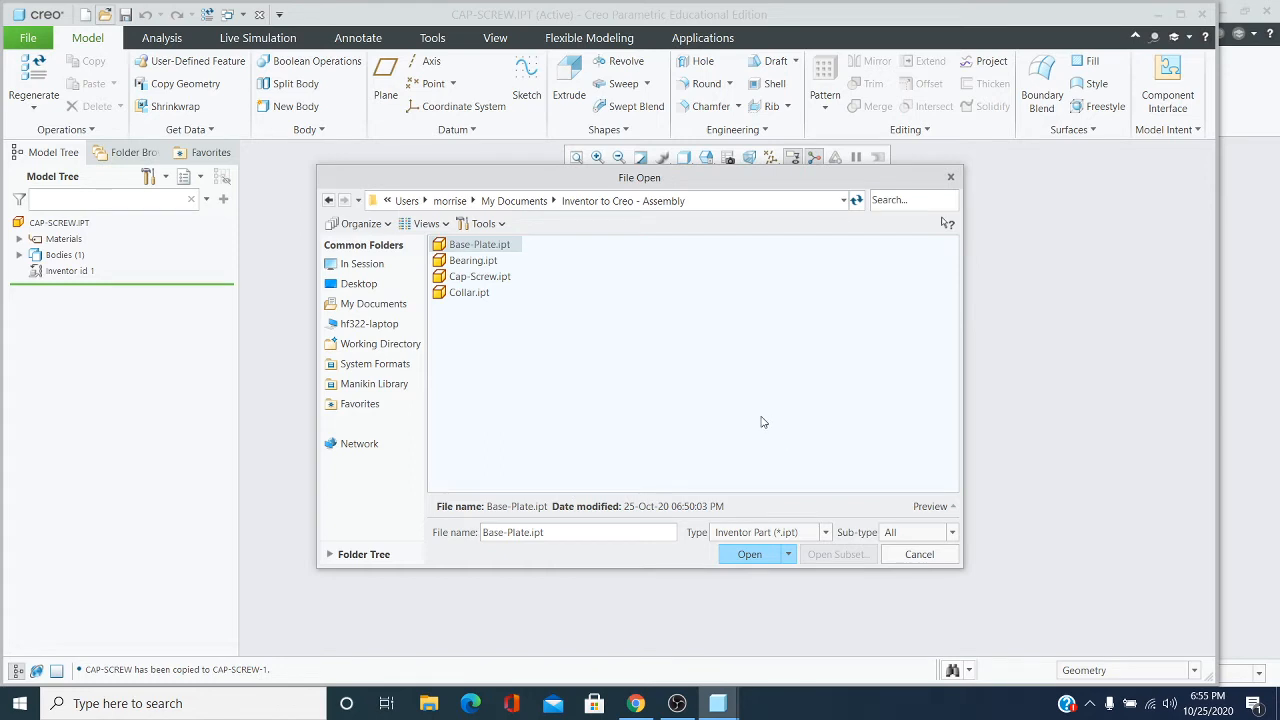
click(476, 296)
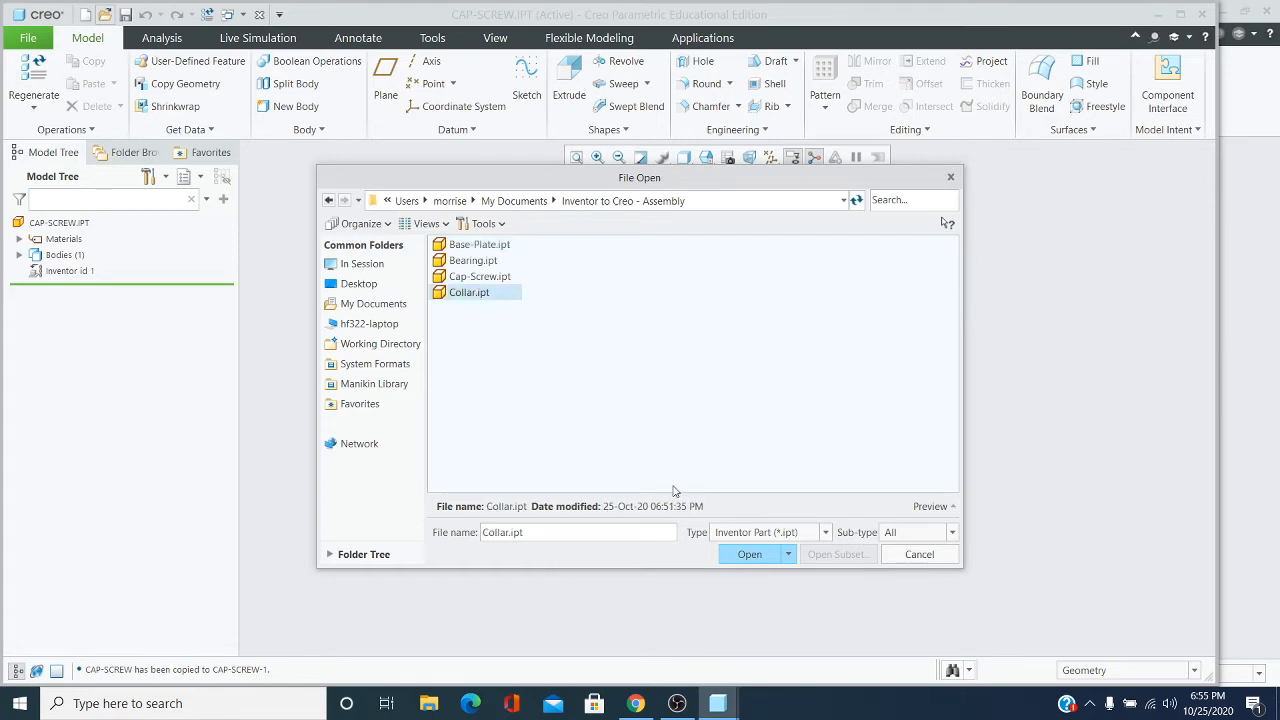
click(758, 554)
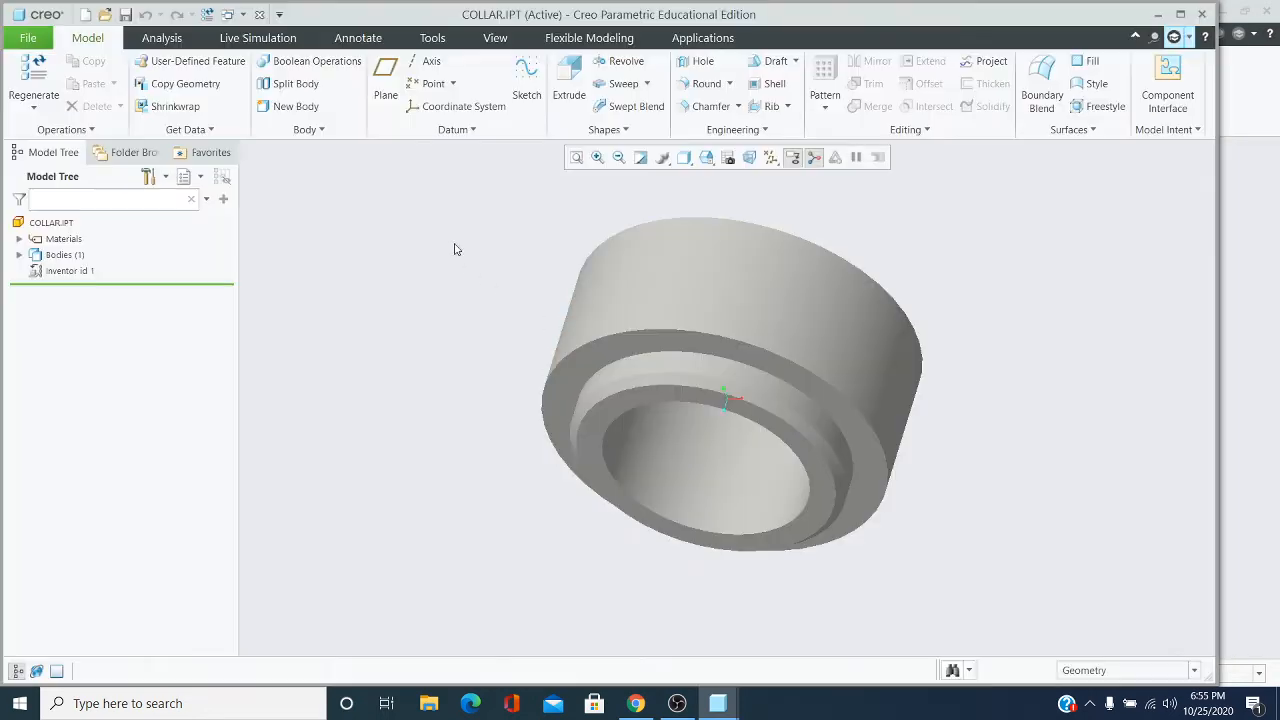
Save a copy of the collar as a Creo part named COLLAR-1 in the Inventor to Creo - Assembly folder.
click(30, 38)
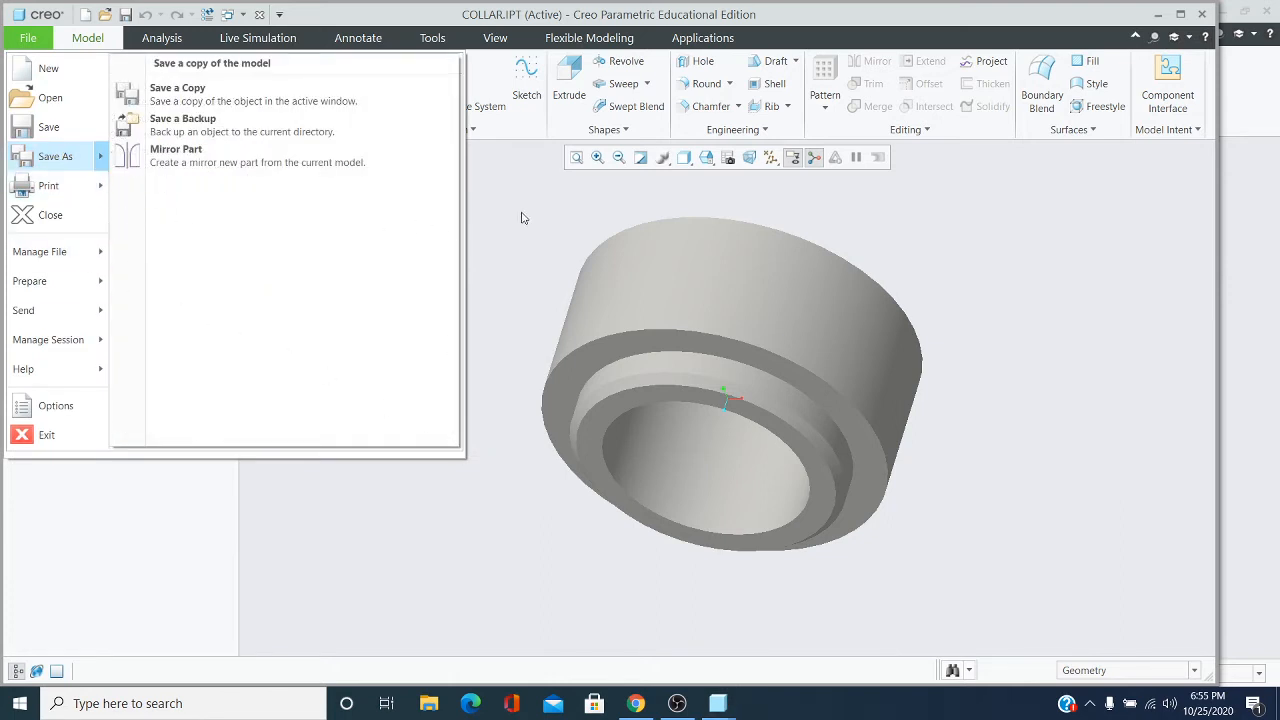
mouse_move(43, 157)
click(57, 160)
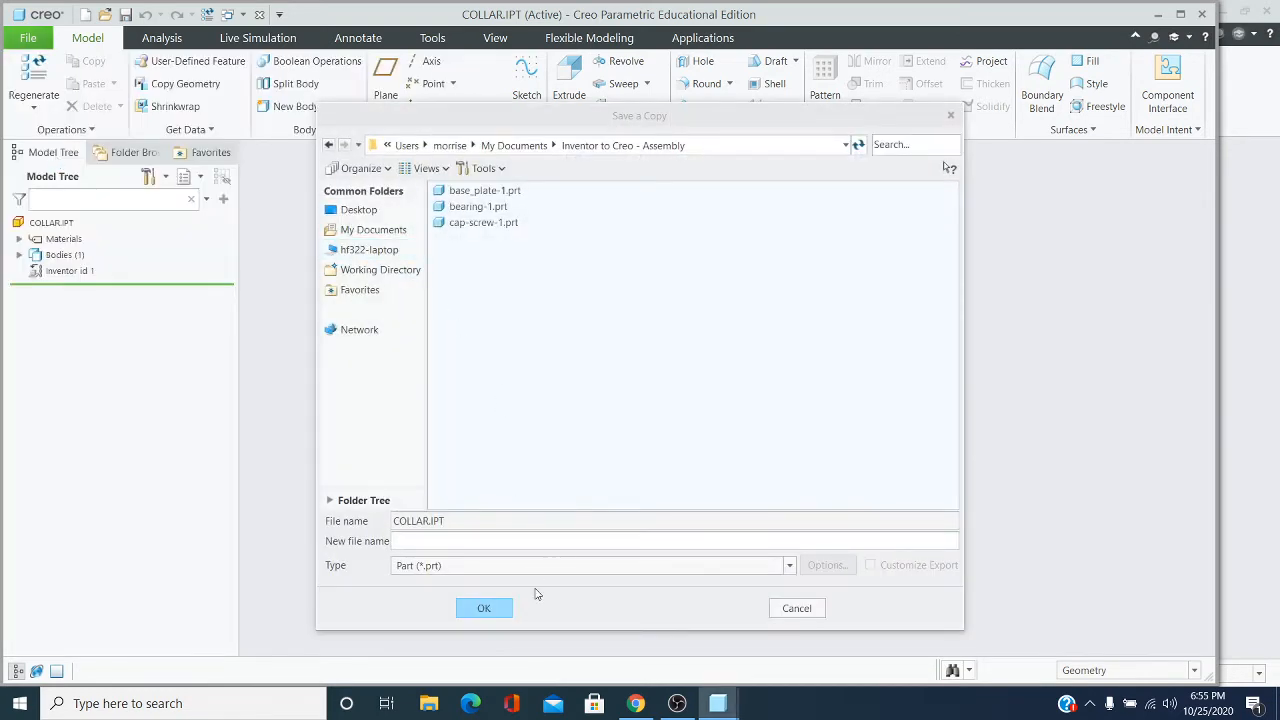
click(436, 540)
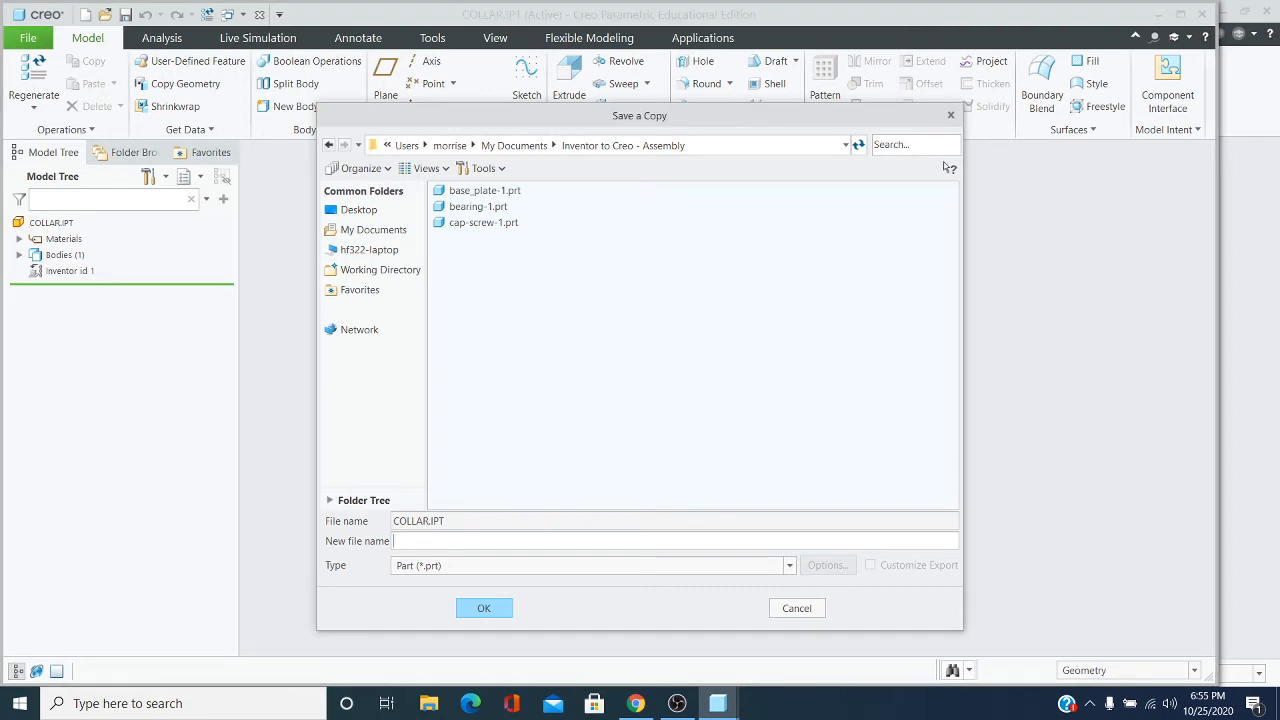
text(COLLAR-1)
click(493, 617)
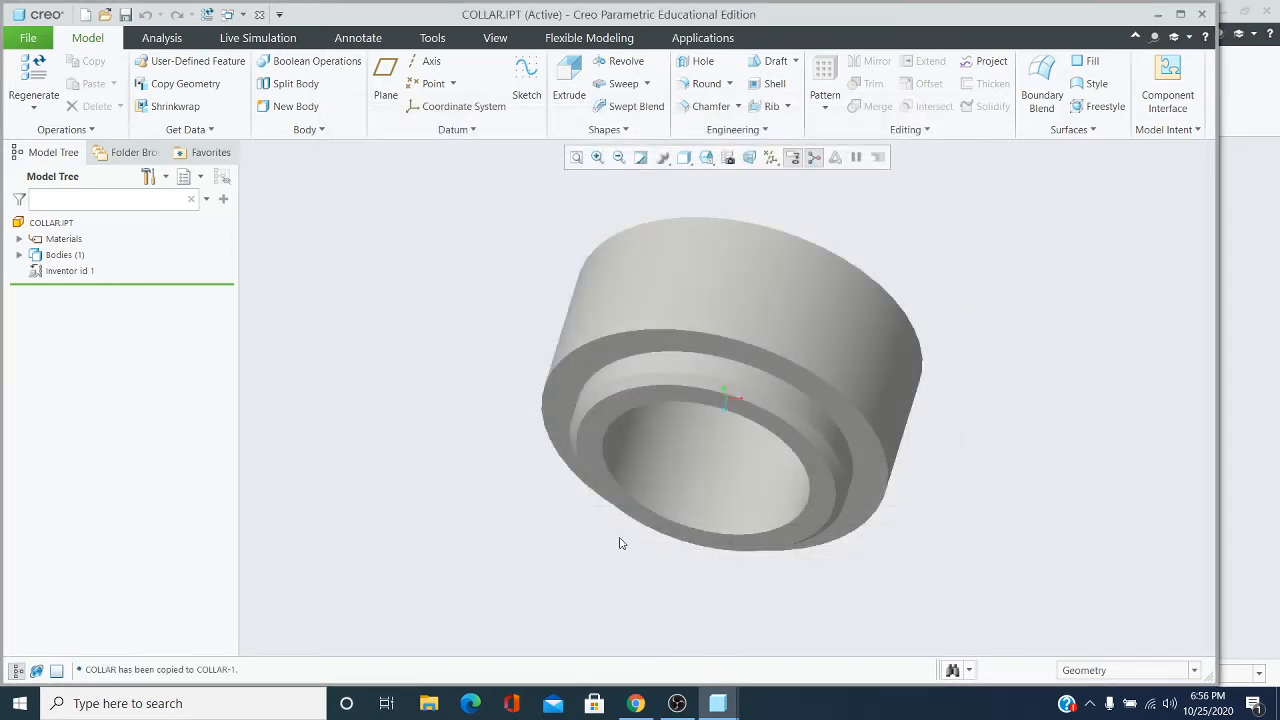
Close the windows of the imported collar, cap screw and bearing, leaving the base plate window open.
click(1202, 15)
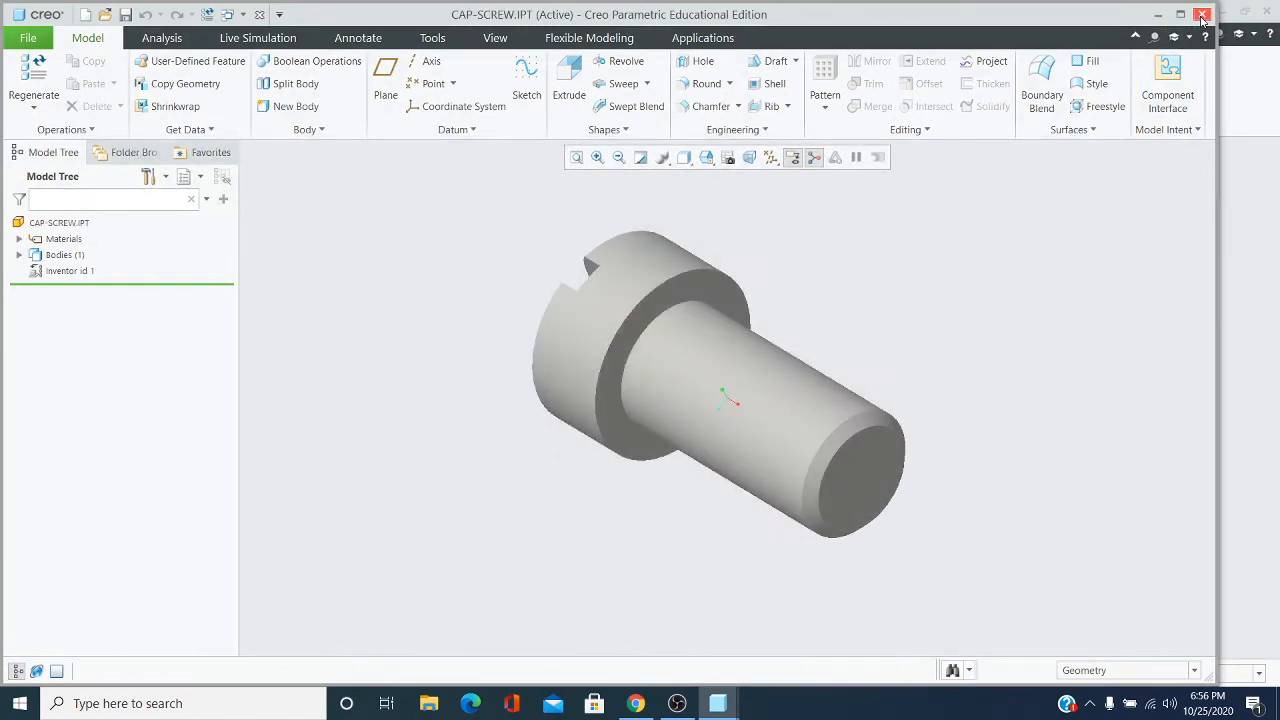
click(1202, 15)
click(1203, 15)
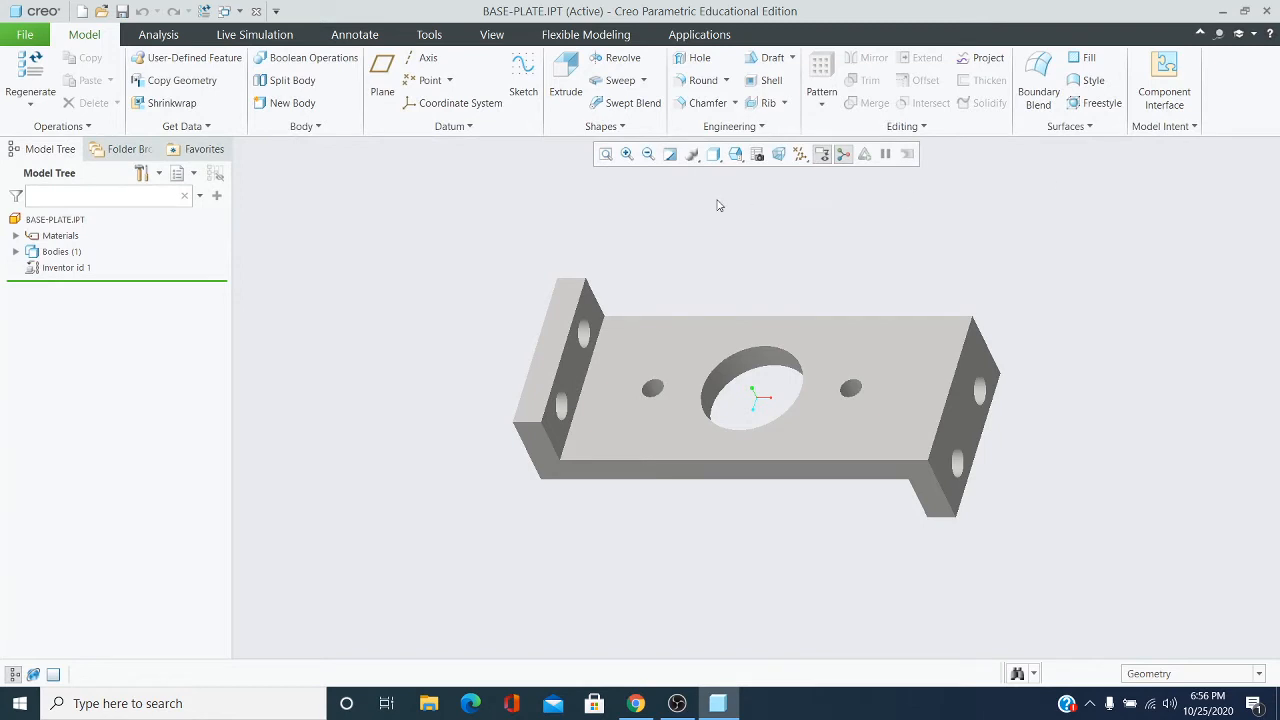
Create a new Design assembly named INVENTOR-TO-CREO with the default template.
click(21, 37)
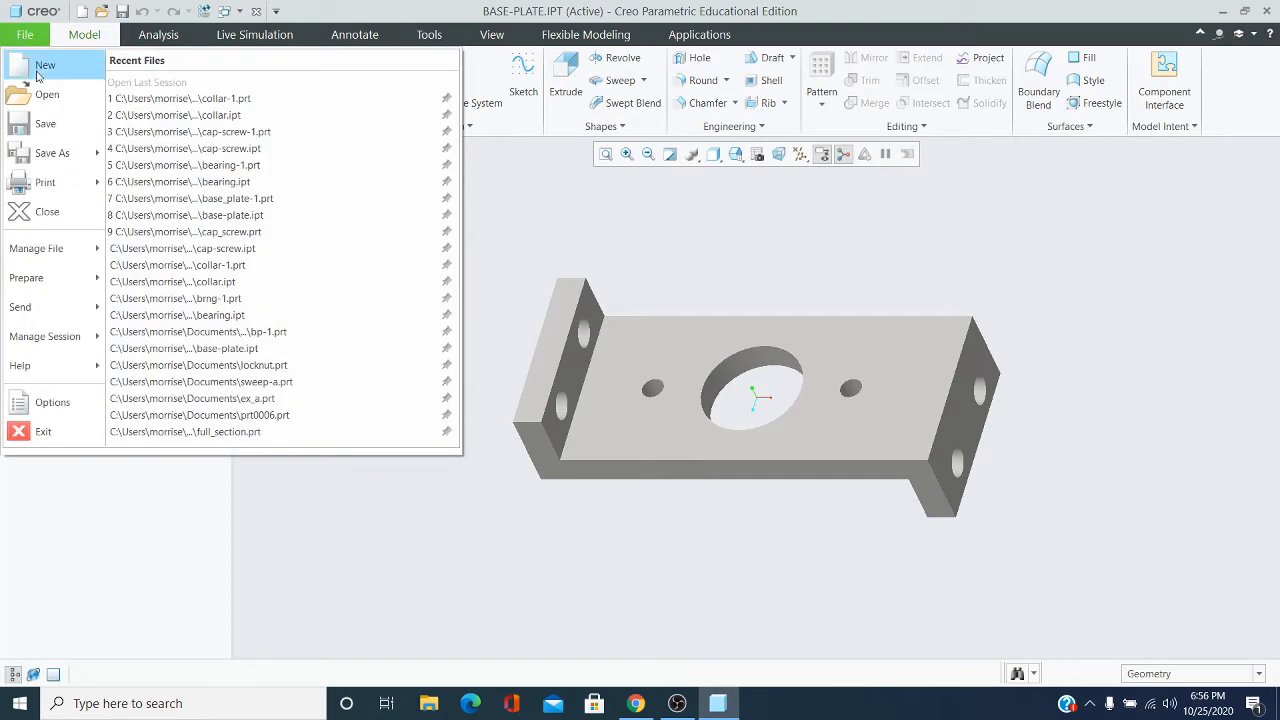
click(40, 70)
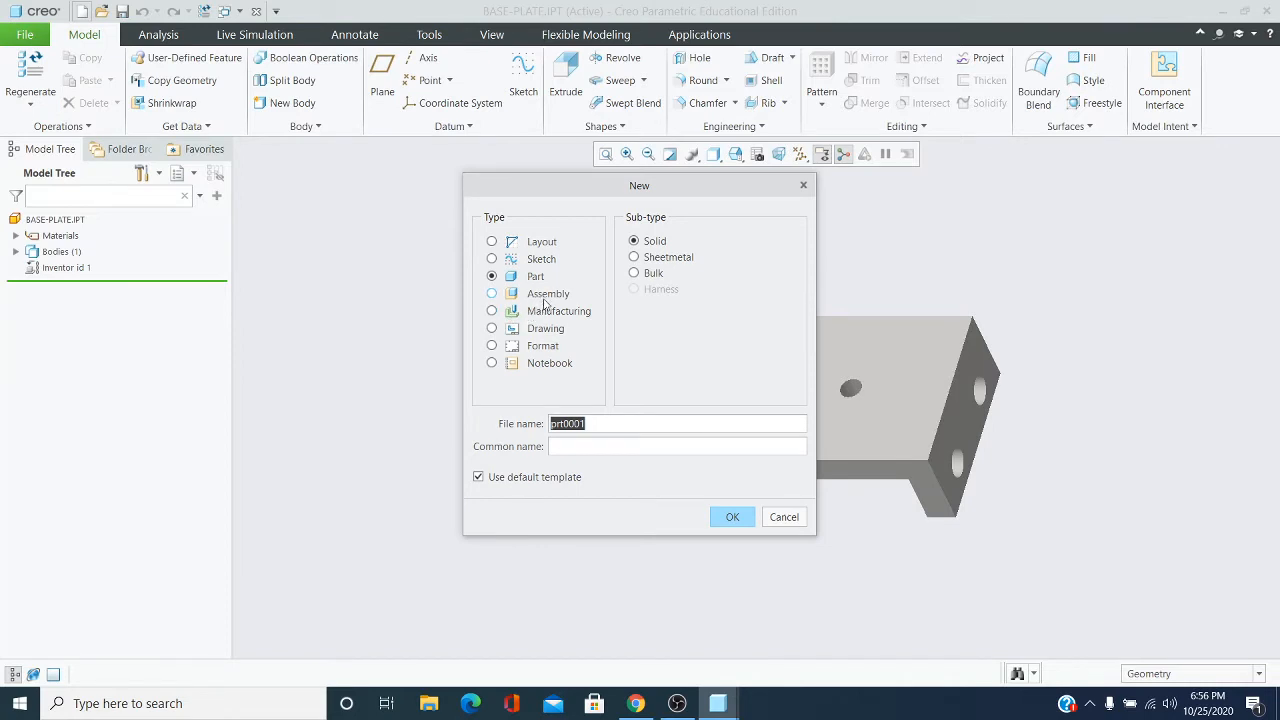
click(491, 294)
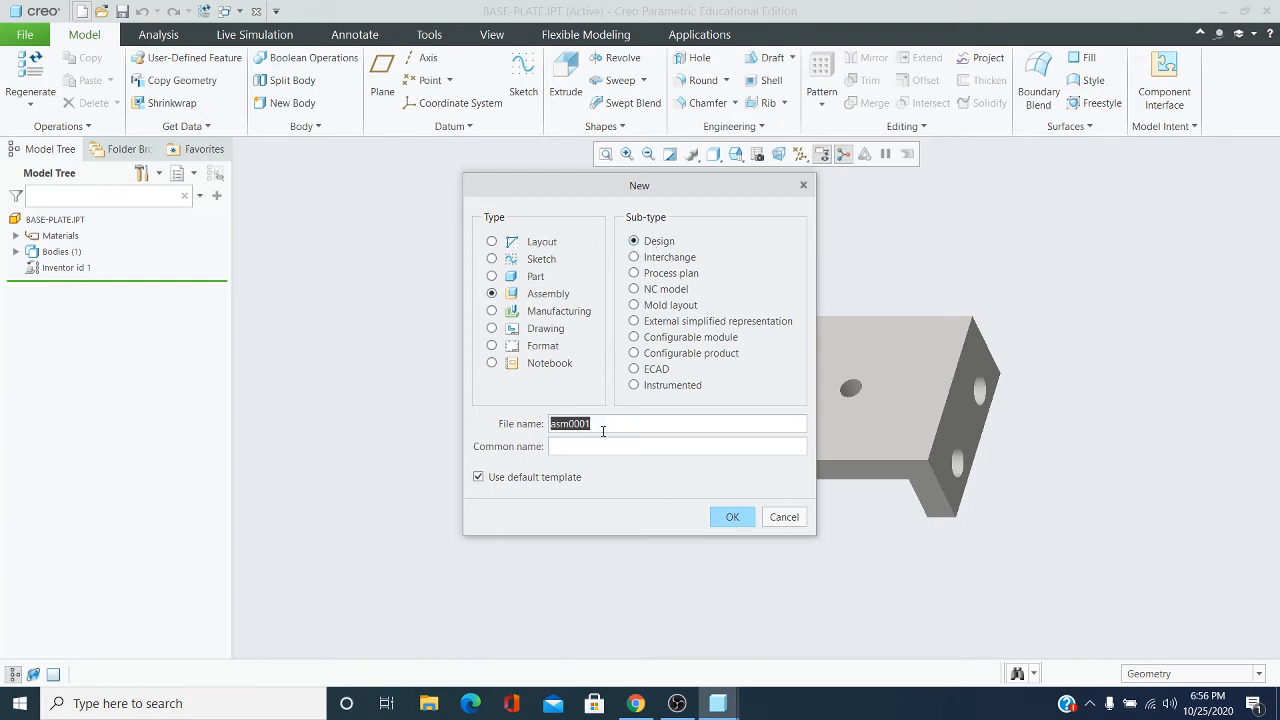
drag(604, 428, 522, 431)
key(BackSpace)
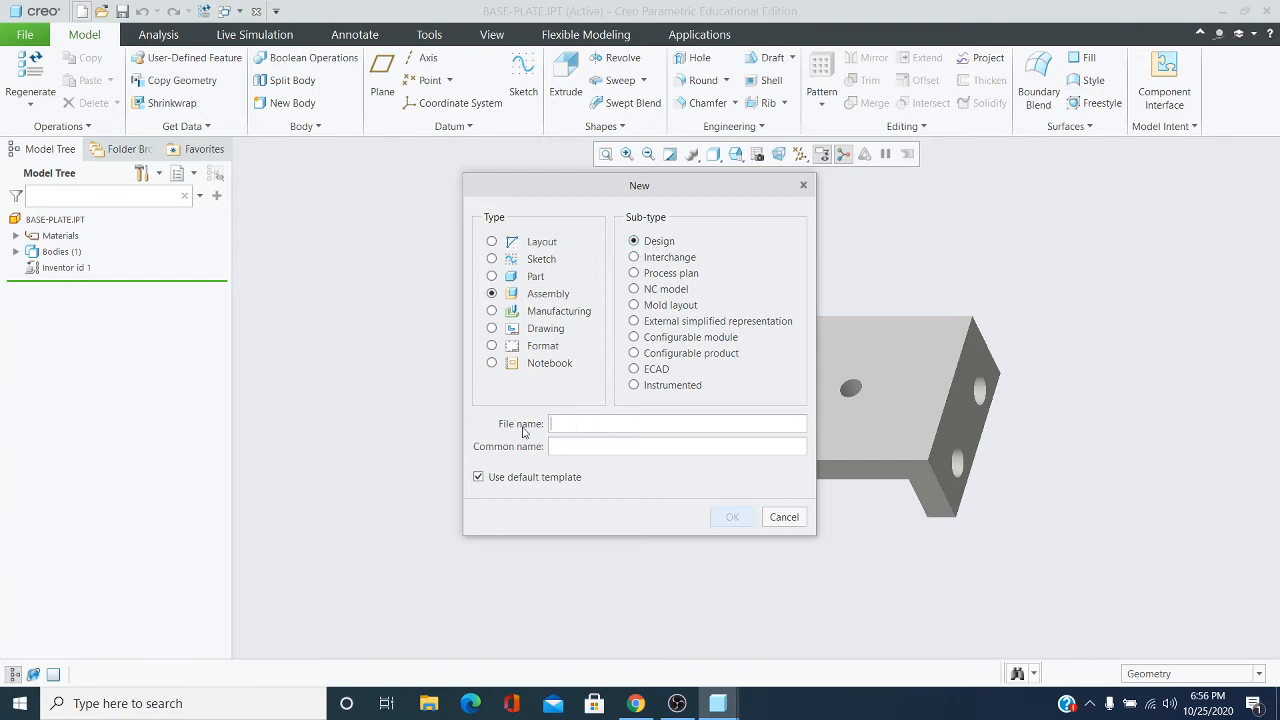
text(INVENTOR-TO-CREO)
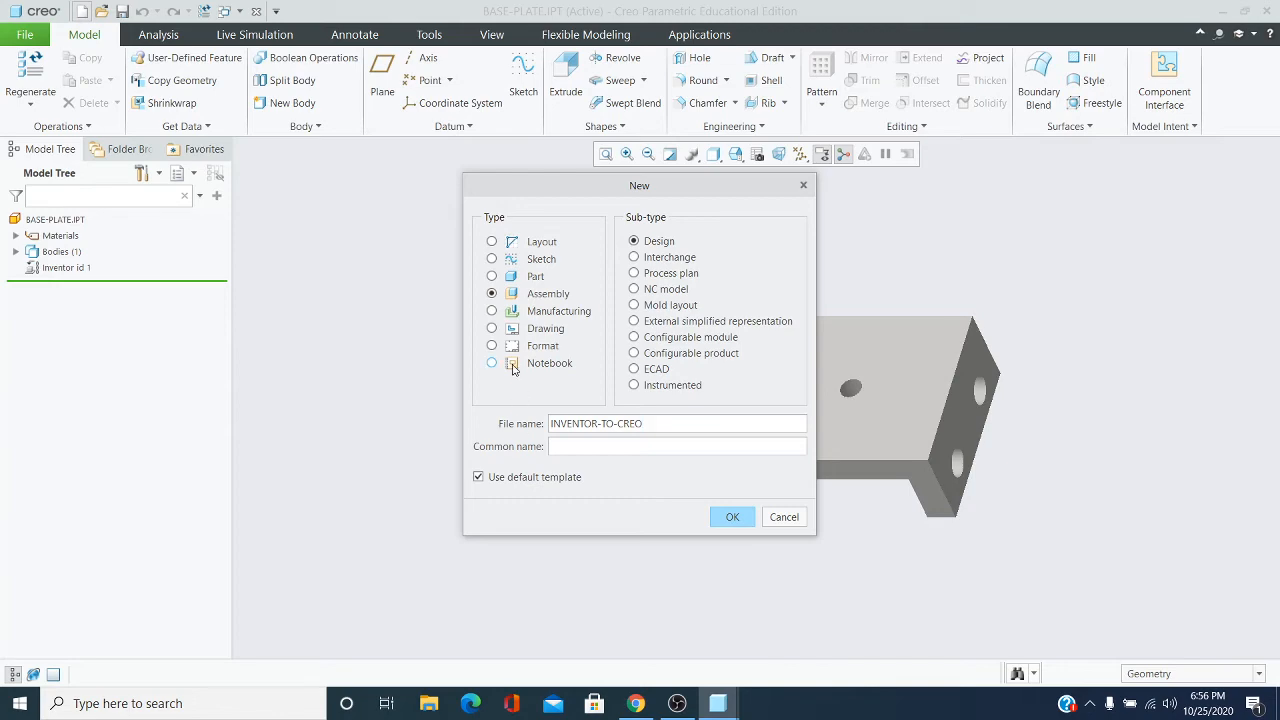
click(736, 517)
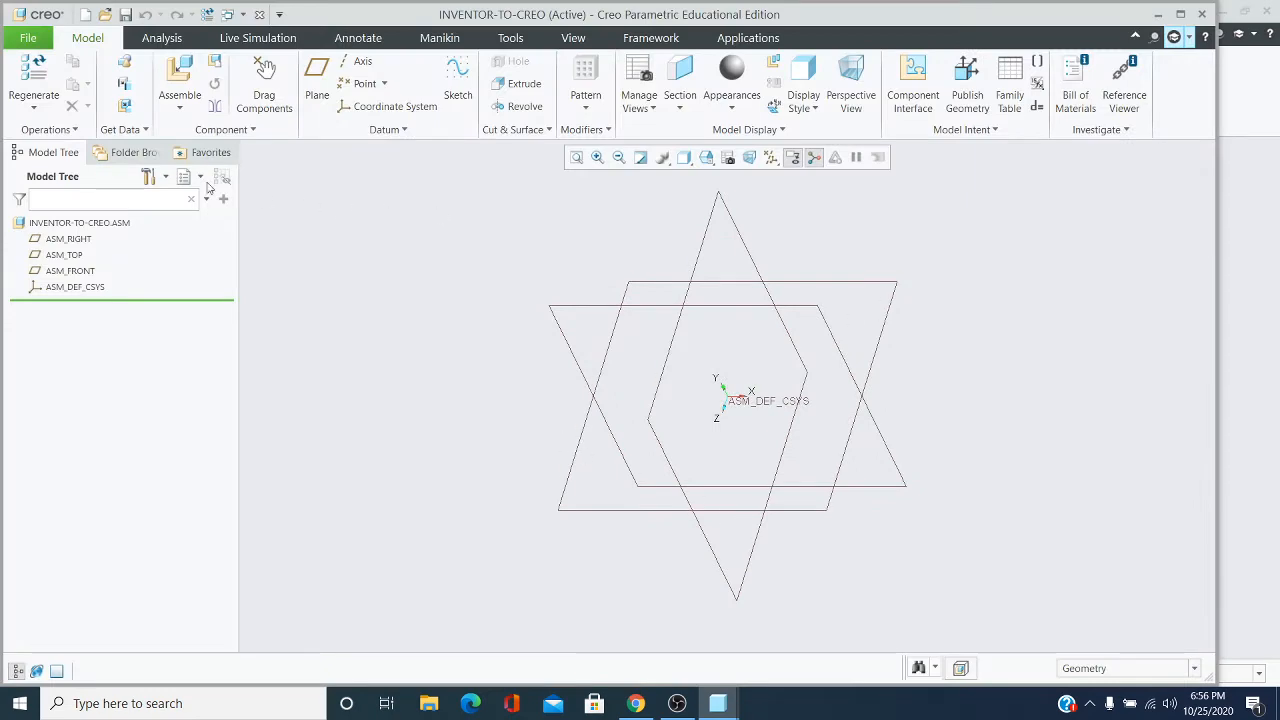
Maximize the assembly window and assemble base_plate-1.prt as the first component, accepting its placement without constraints.
click(1180, 14)
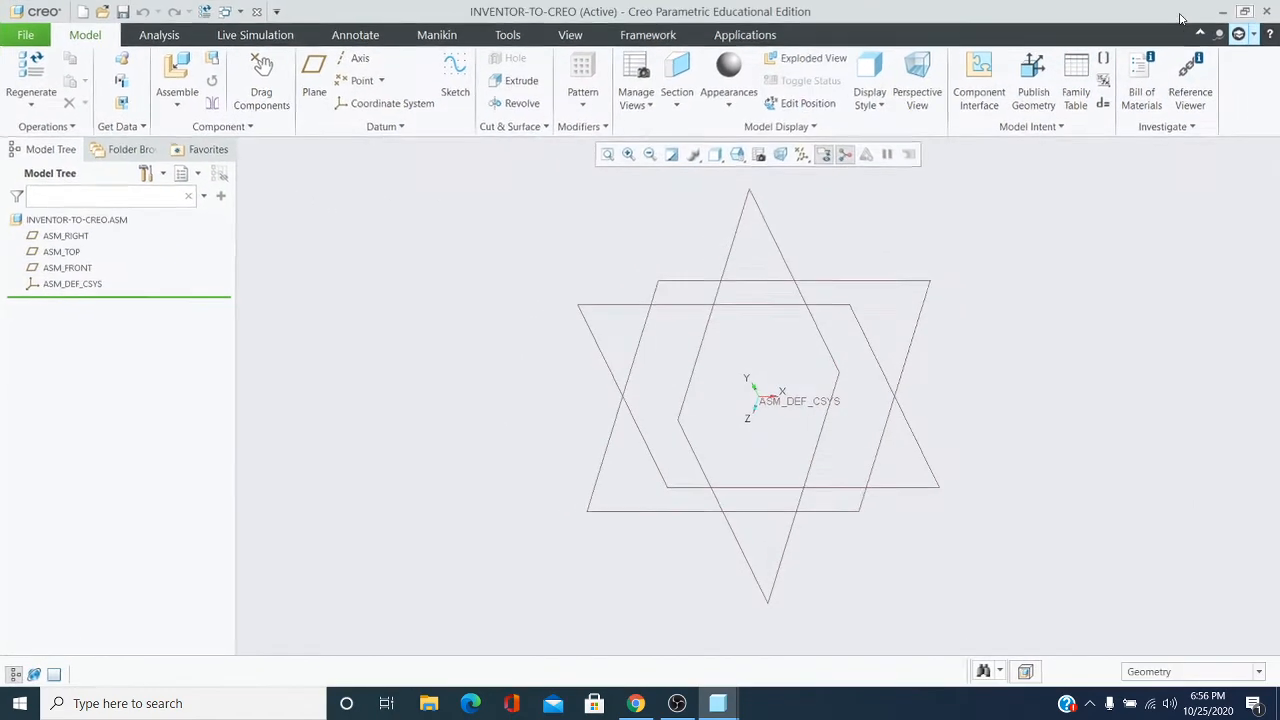
click(179, 106)
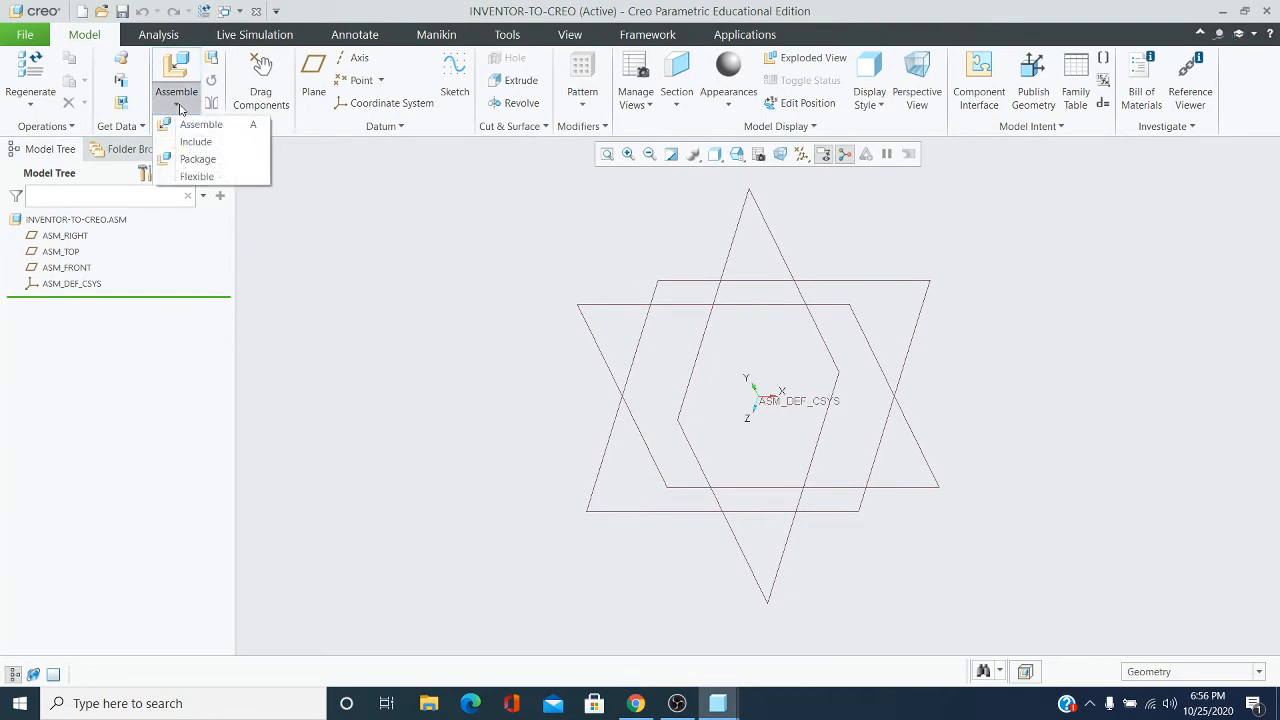
click(188, 127)
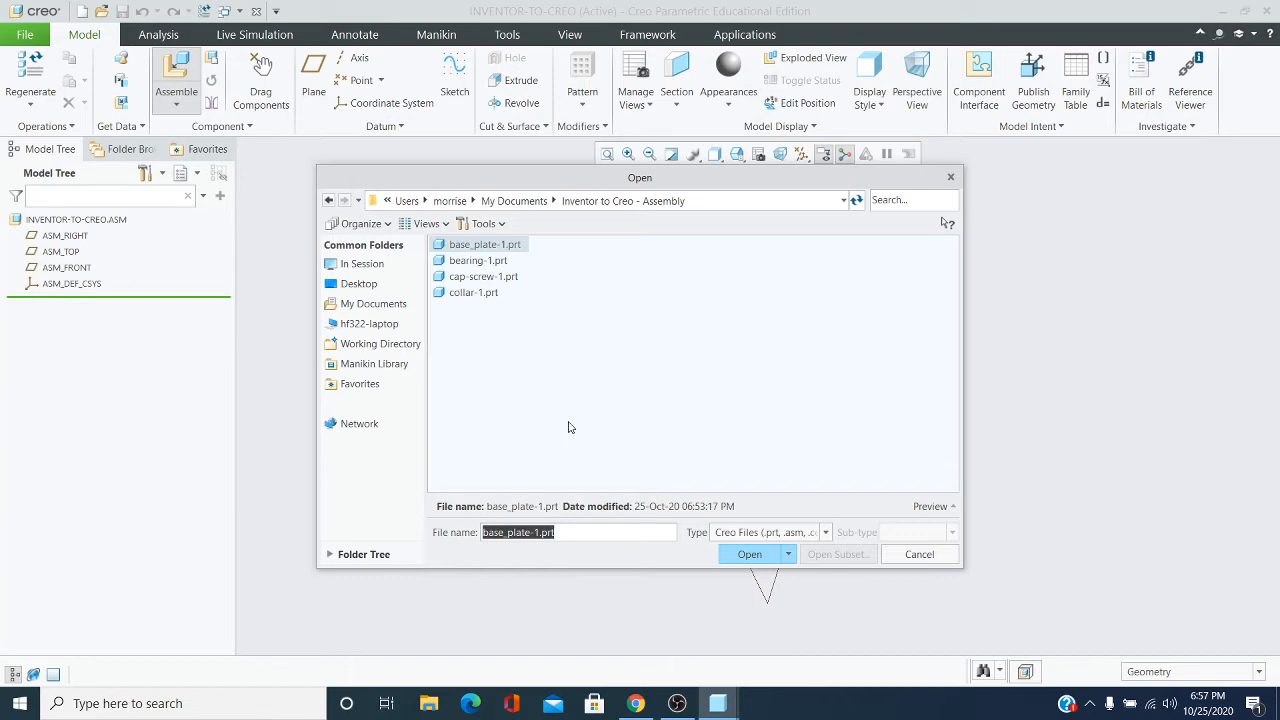
click(464, 249)
click(760, 553)
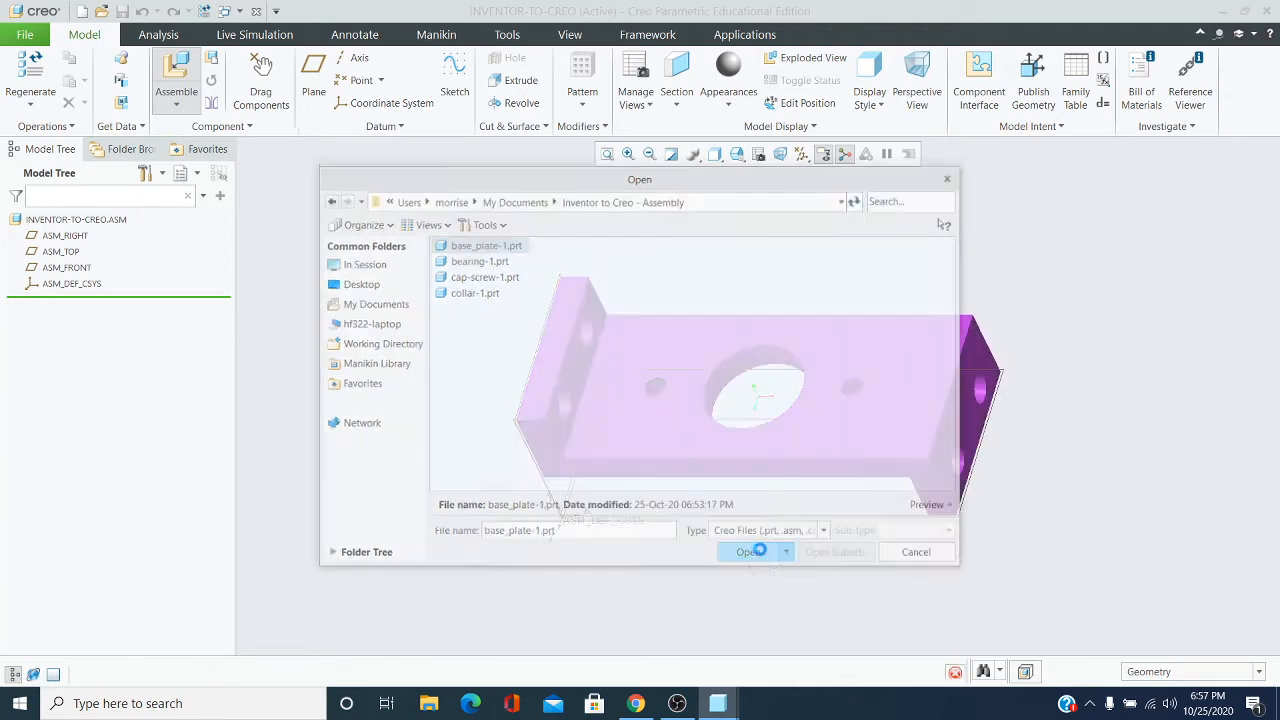
mouse_move(473, 321)
middle_down()
mouse_move(474, 274)
mouse_move(449, 300)
mouse_move(465, 320)
mouse_move(474, 300)
middle_up()
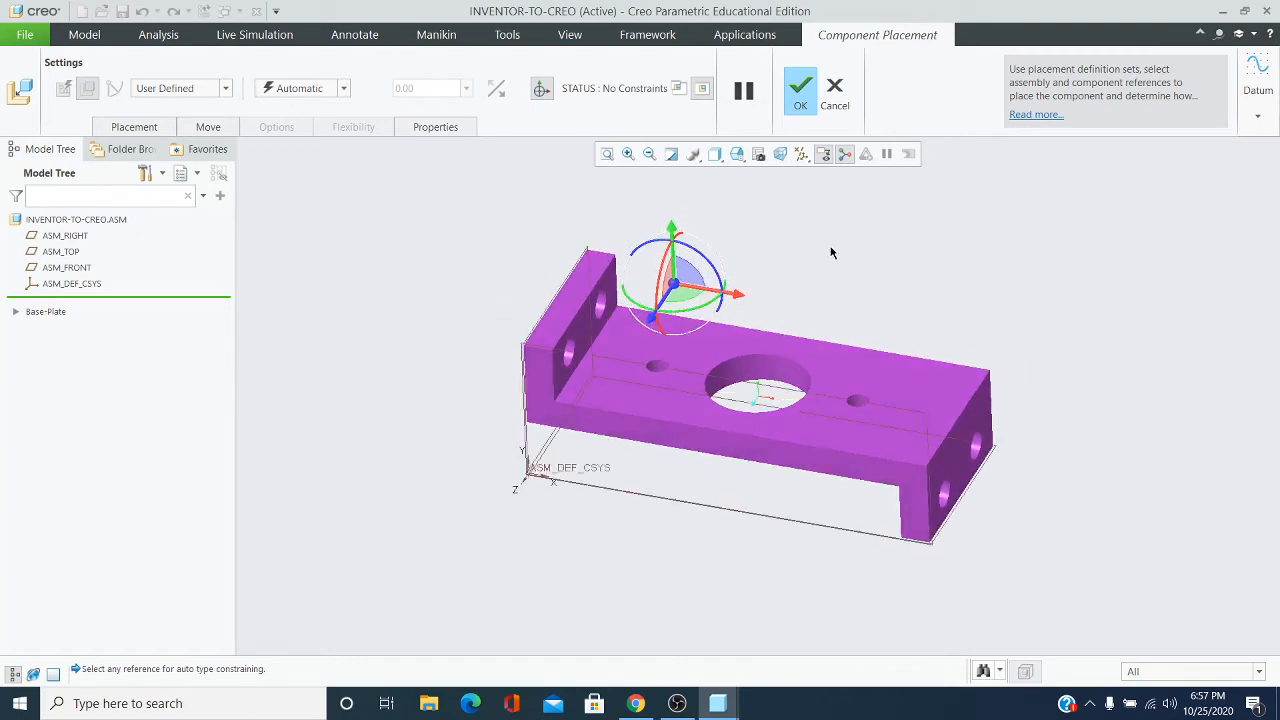
click(801, 106)
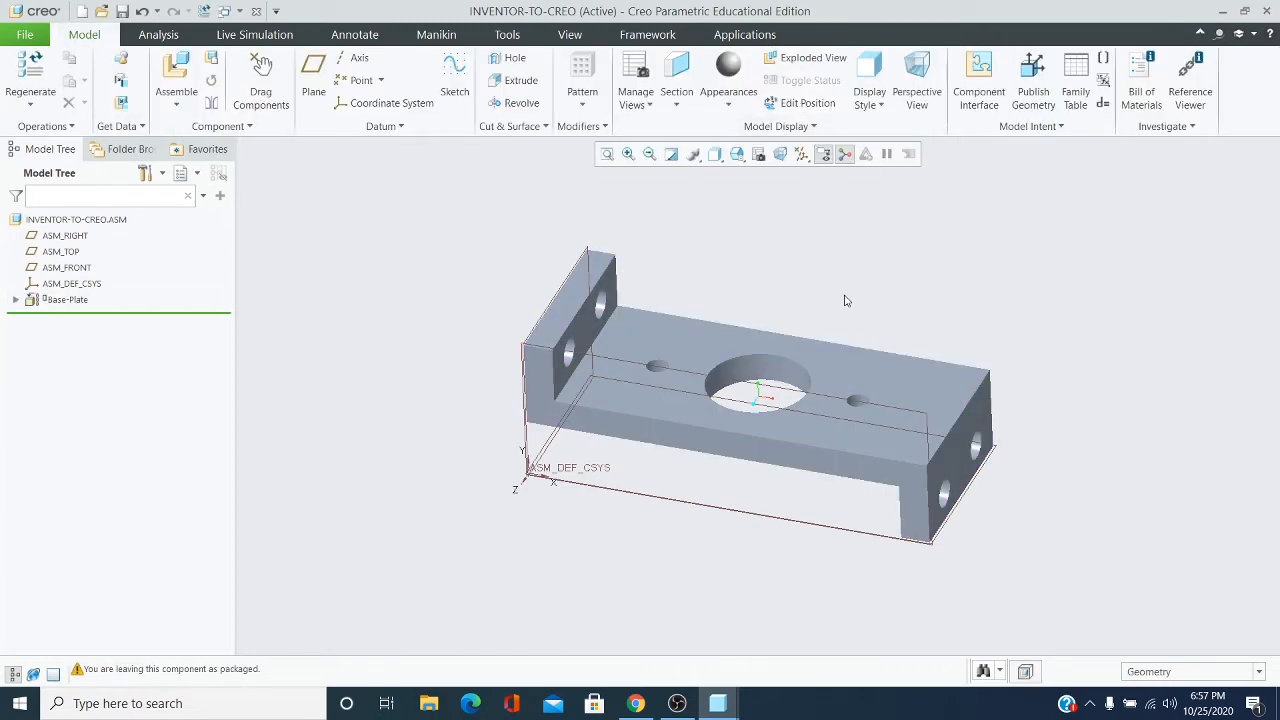
middle_drag(844, 296, 832, 300)
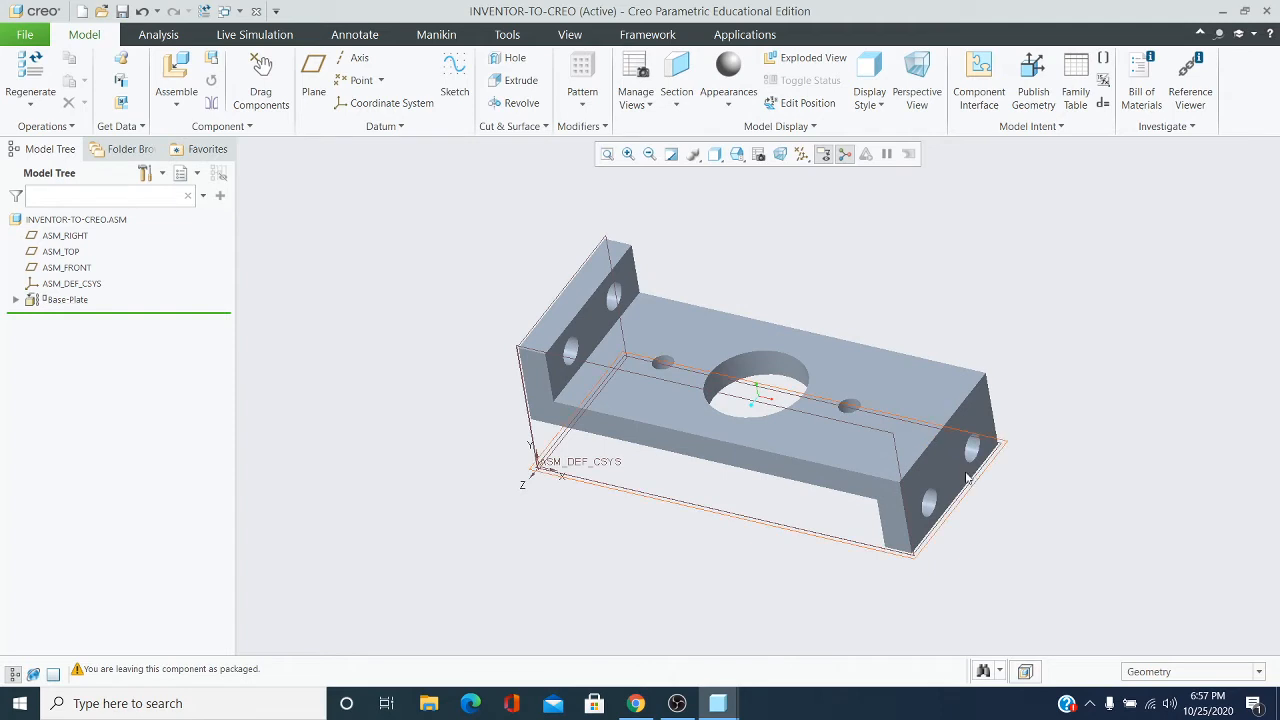
mouse_move(975, 480)
middle_down()
mouse_move(994, 483)
mouse_move(989, 449)
mouse_move(991, 486)
mouse_move(871, 371)
middle_up()
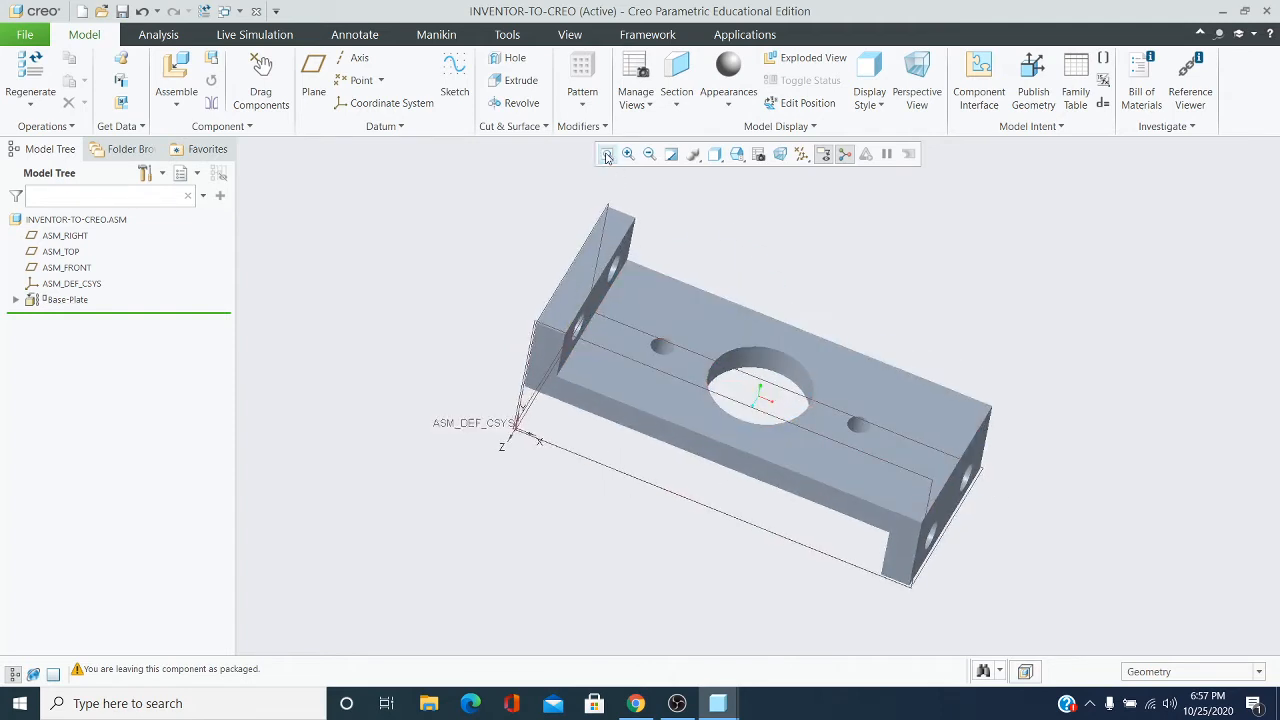
middle_drag(577, 302, 572, 270)
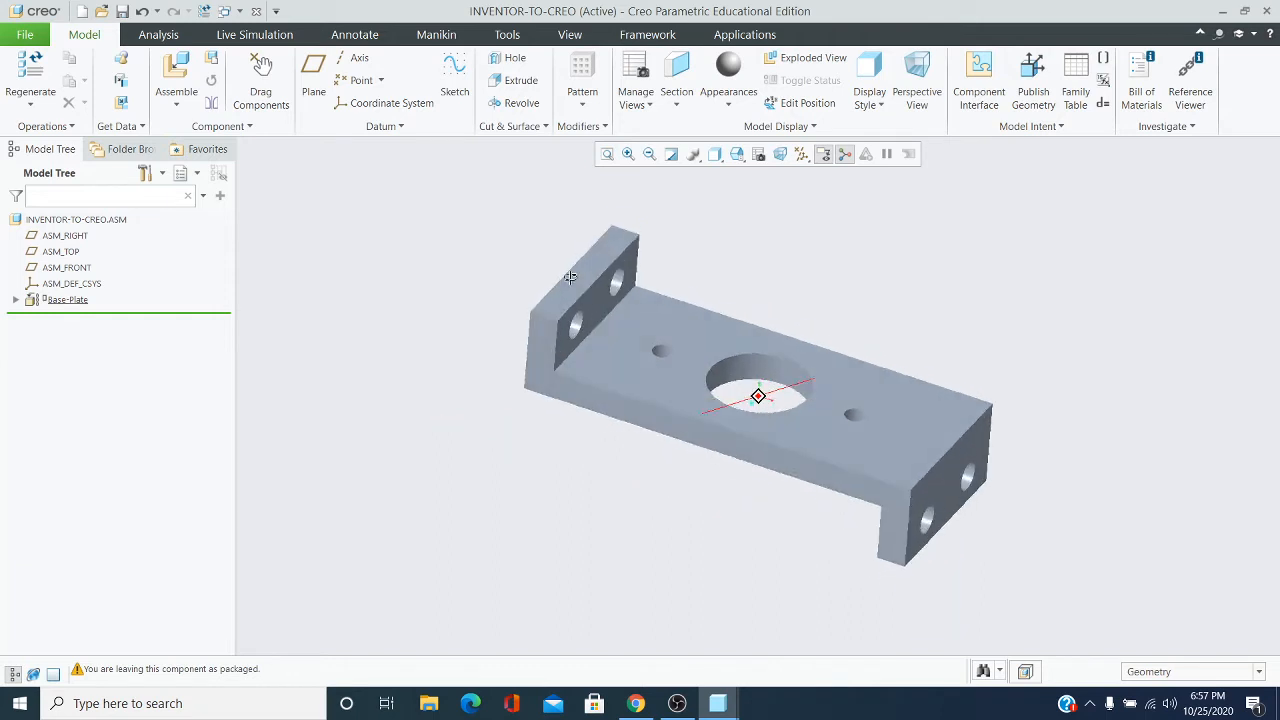
click(22, 36)
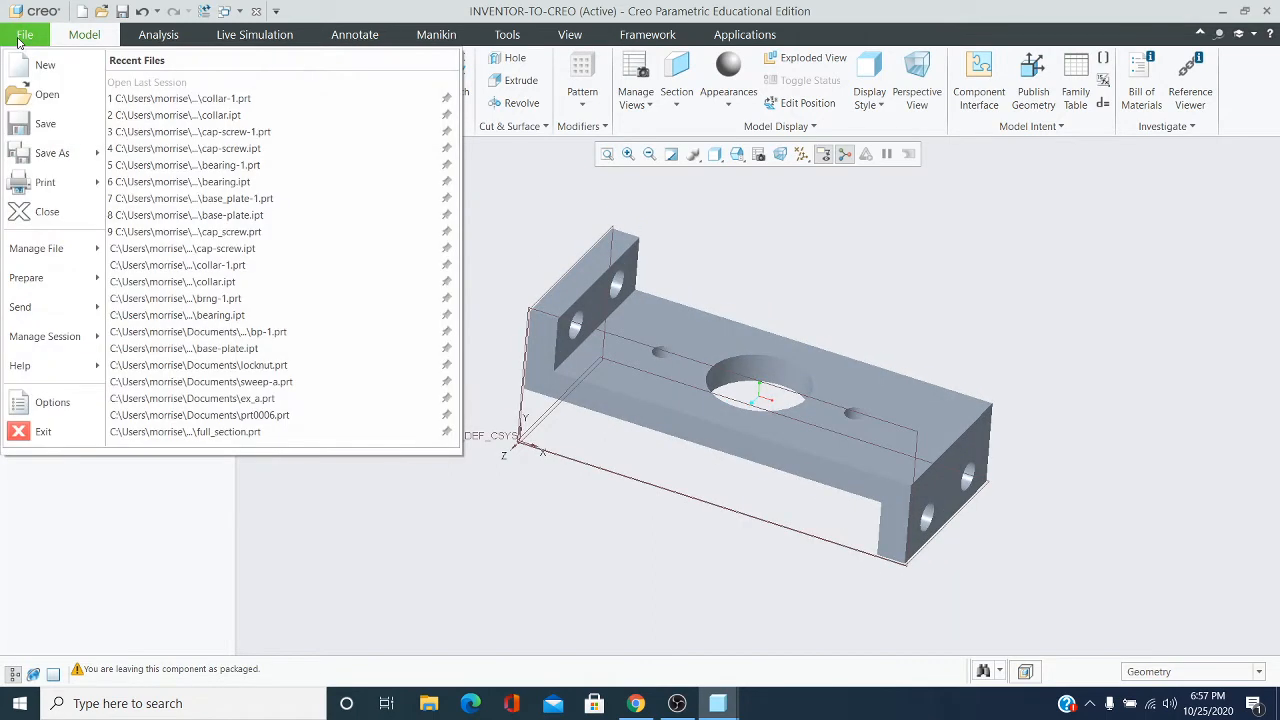
click(40, 96)
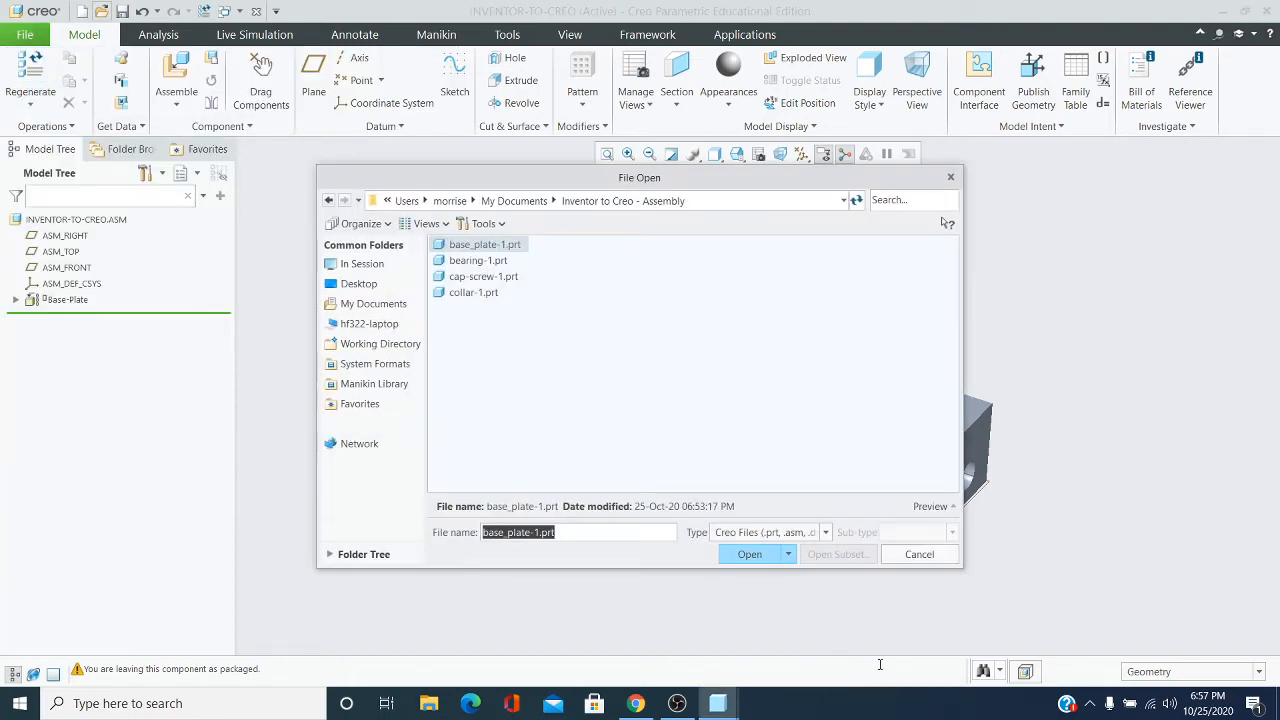
click(916, 553)
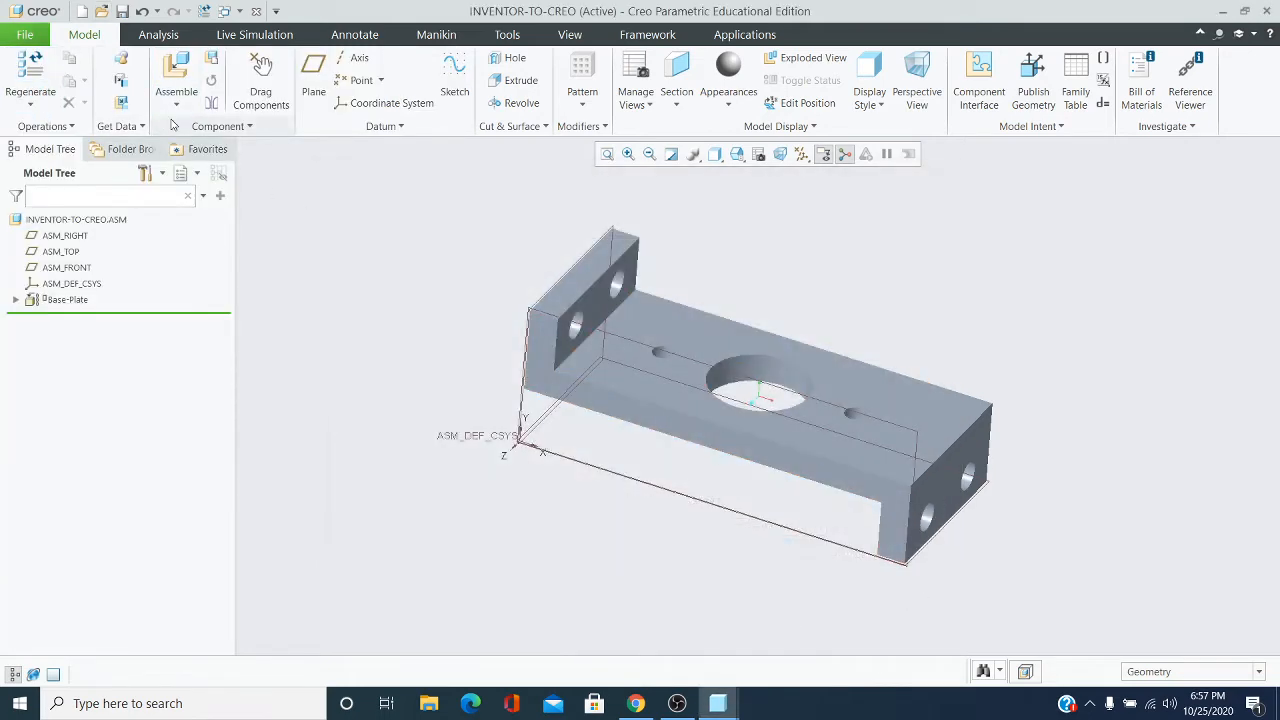
Bring bearing-1.prt into the assembly as a new component beside the base plate.
click(177, 104)
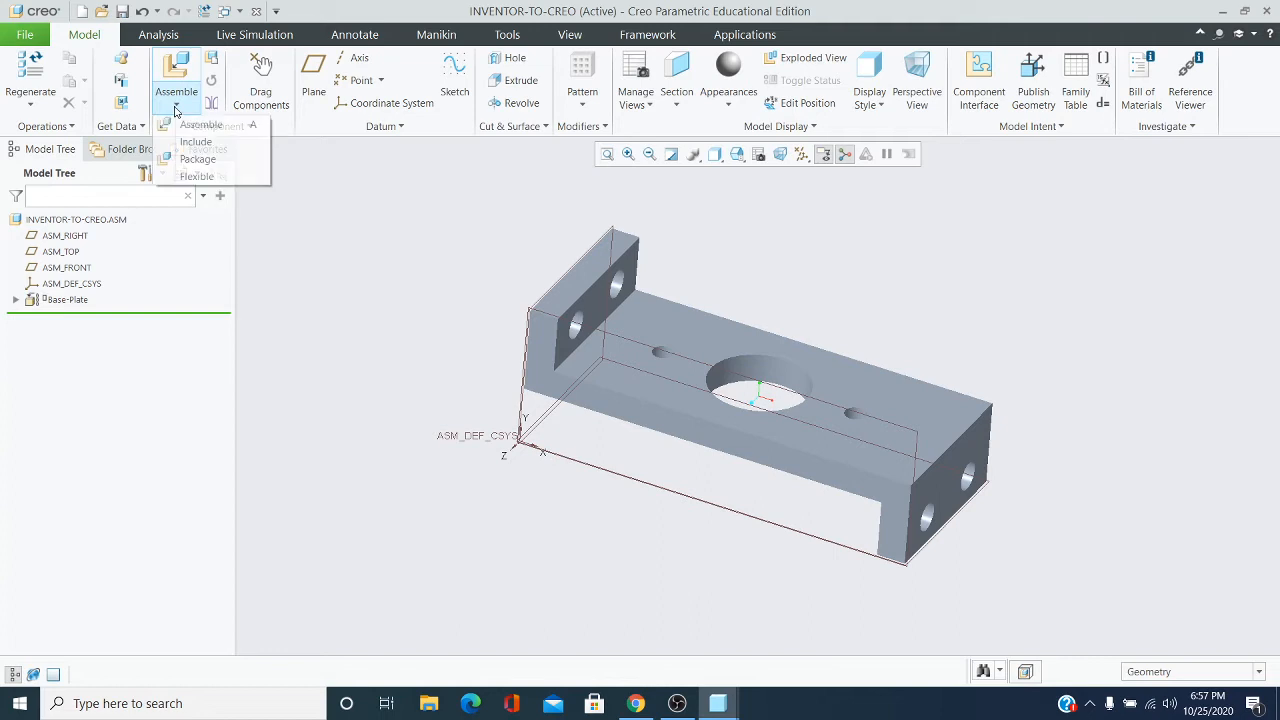
click(185, 130)
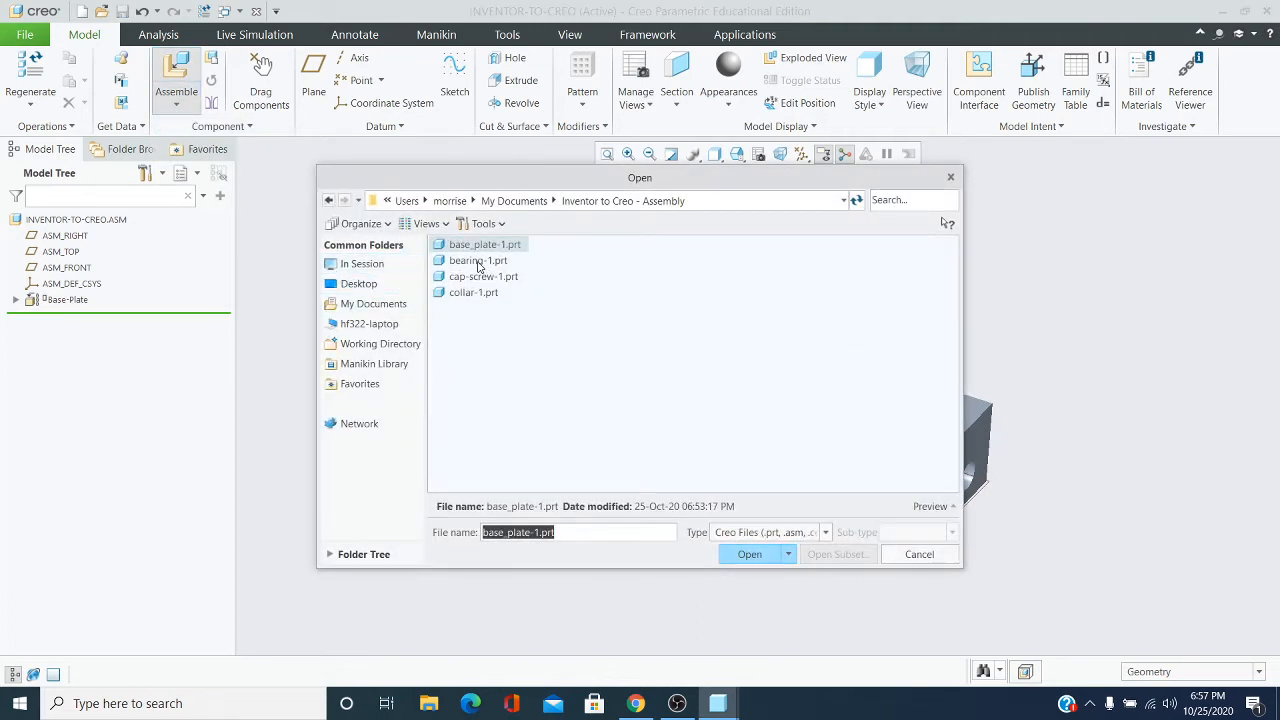
click(478, 261)
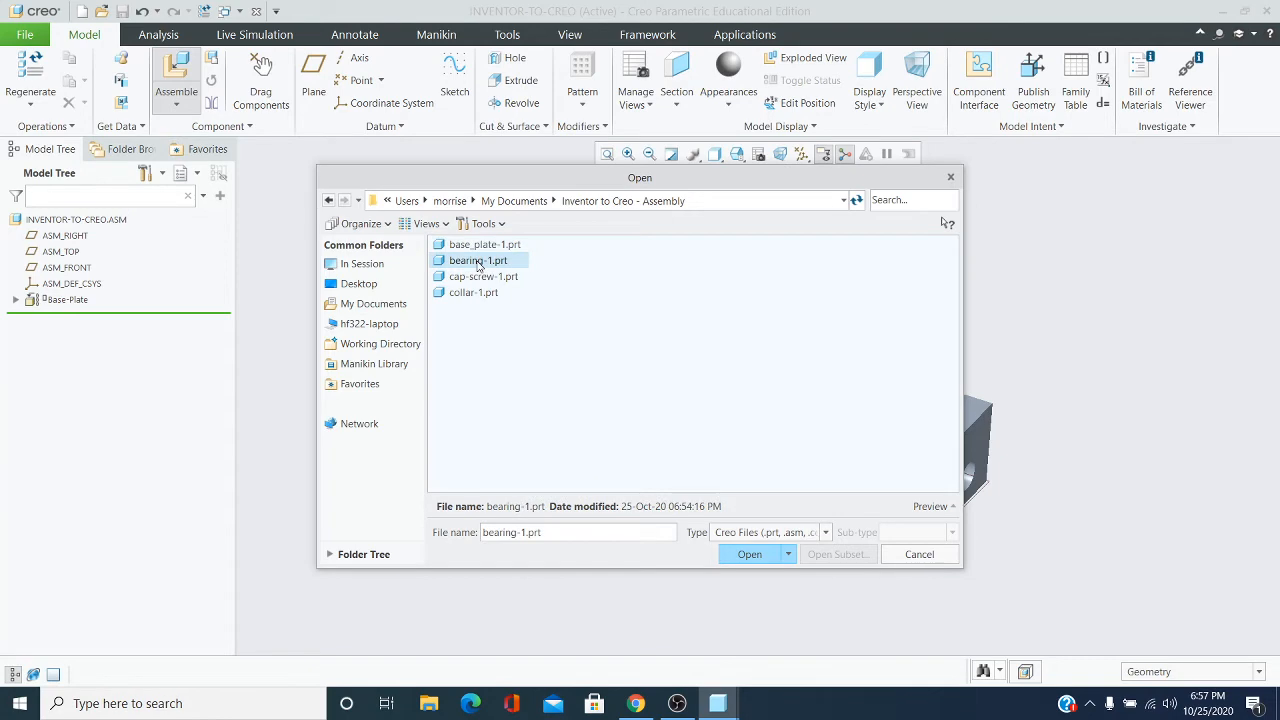
click(749, 557)
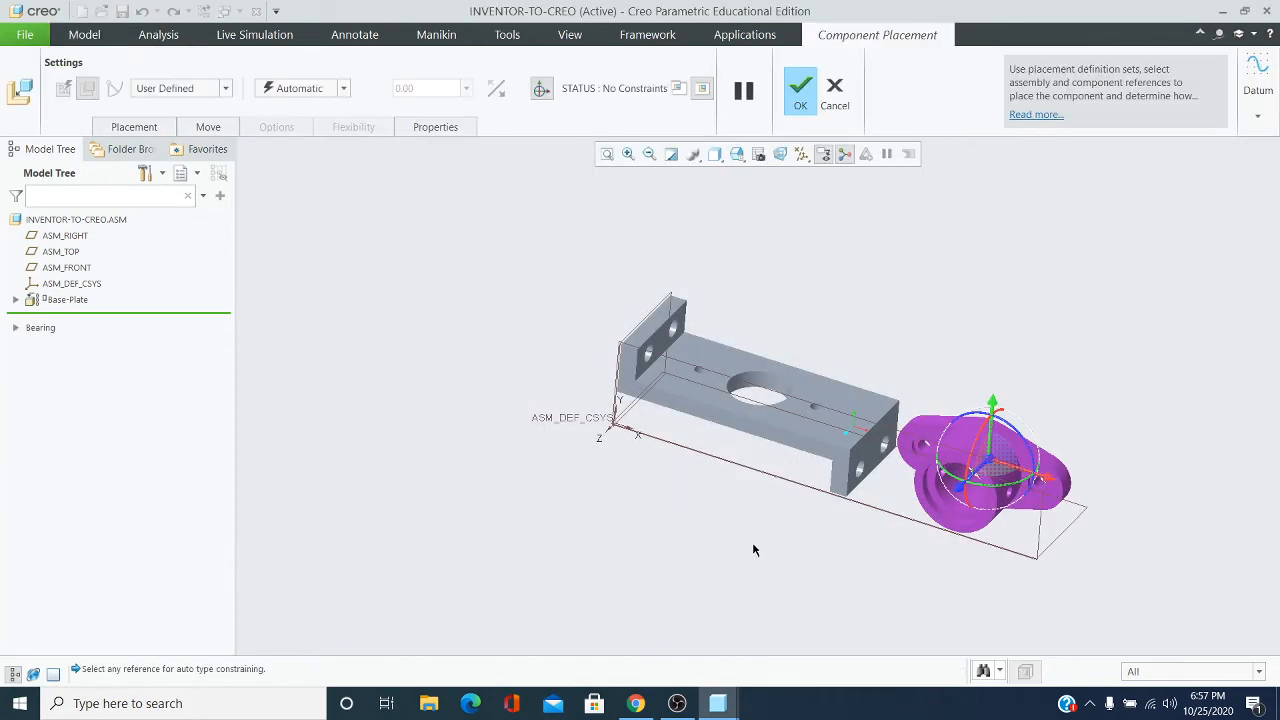
scroll(986, 465, up, 2)
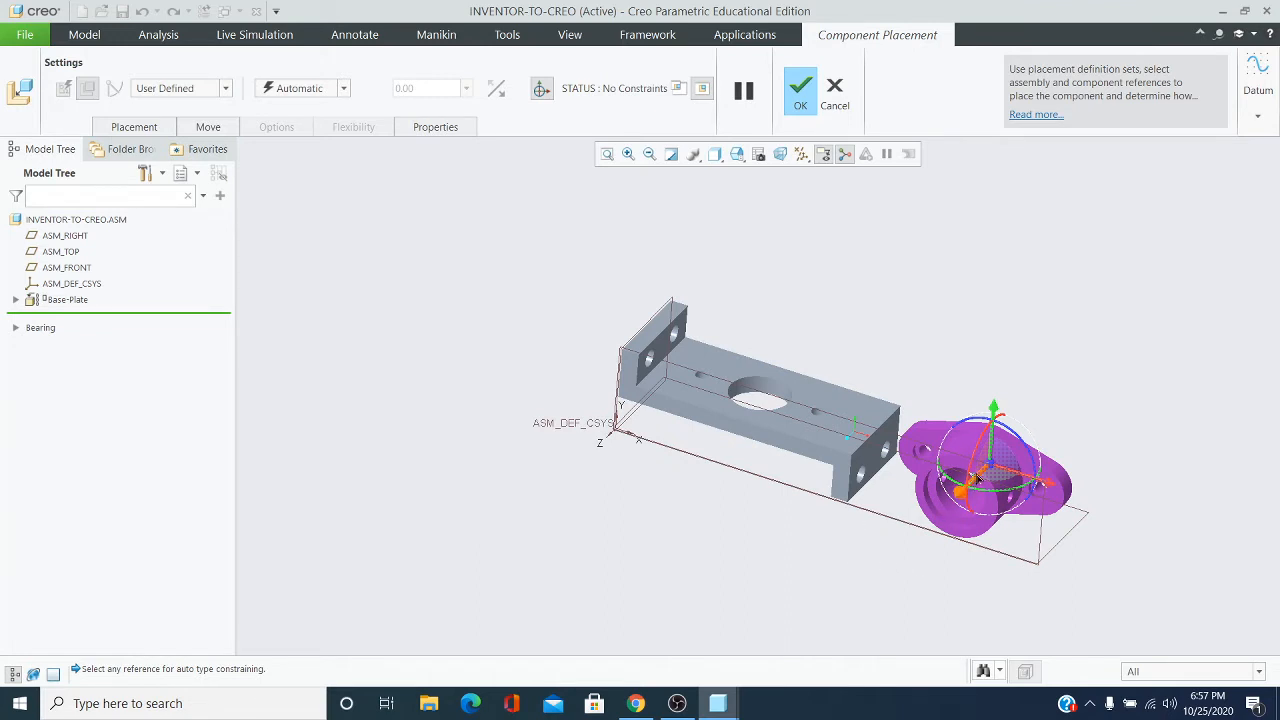
middle_drag(814, 389, 804, 390)
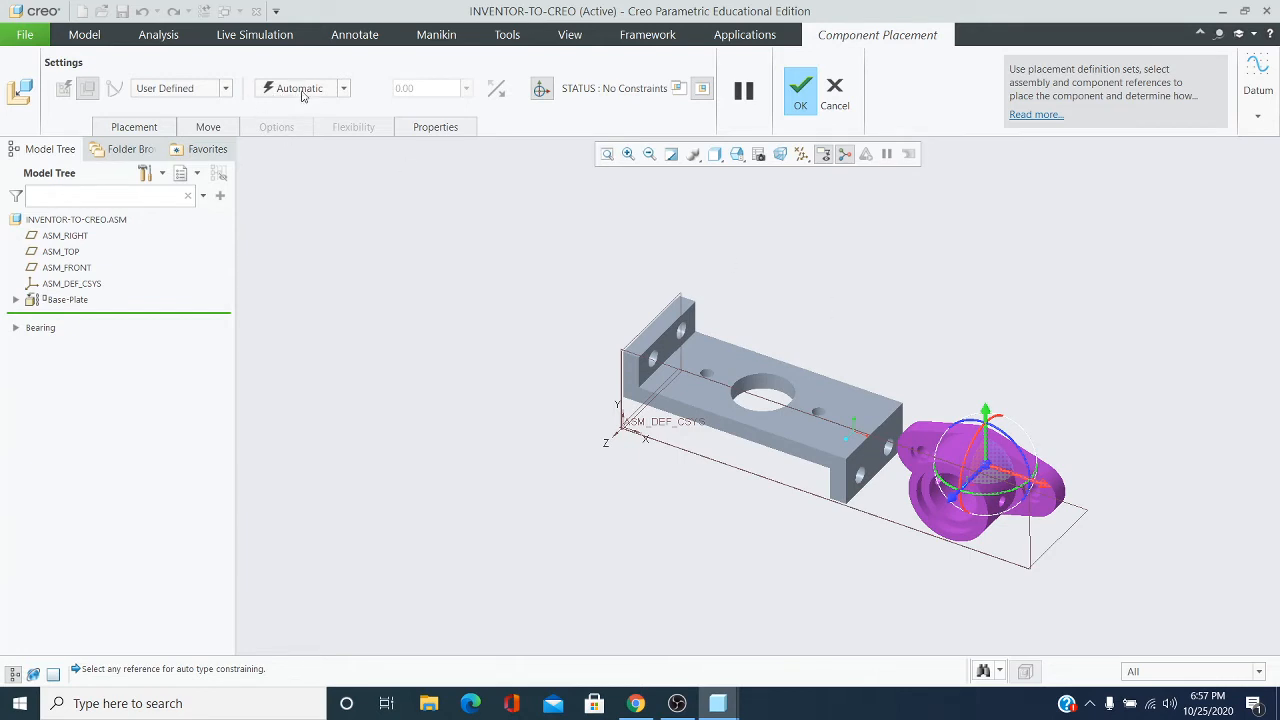
Rotate the unplaced bearing about its X axis until its cylindrical boss points upward and the flange lies underneath.
click(343, 91)
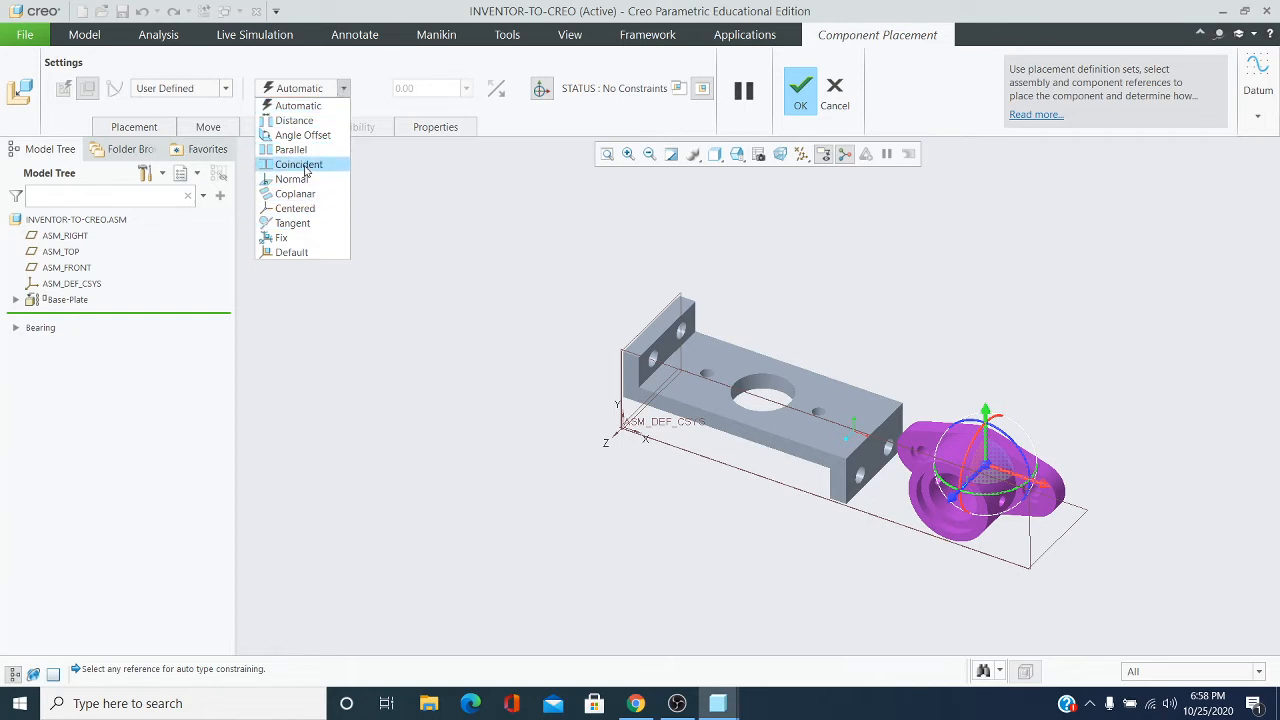
click(458, 264)
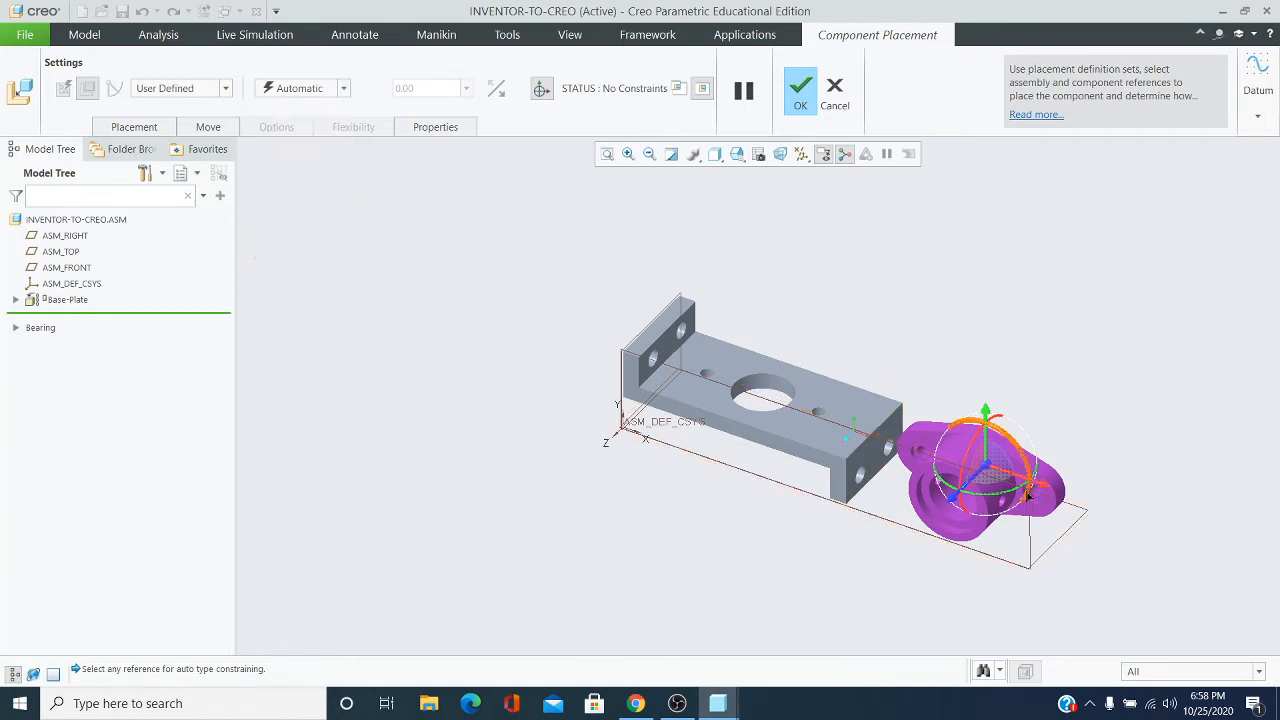
scroll(1007, 488, down, 1)
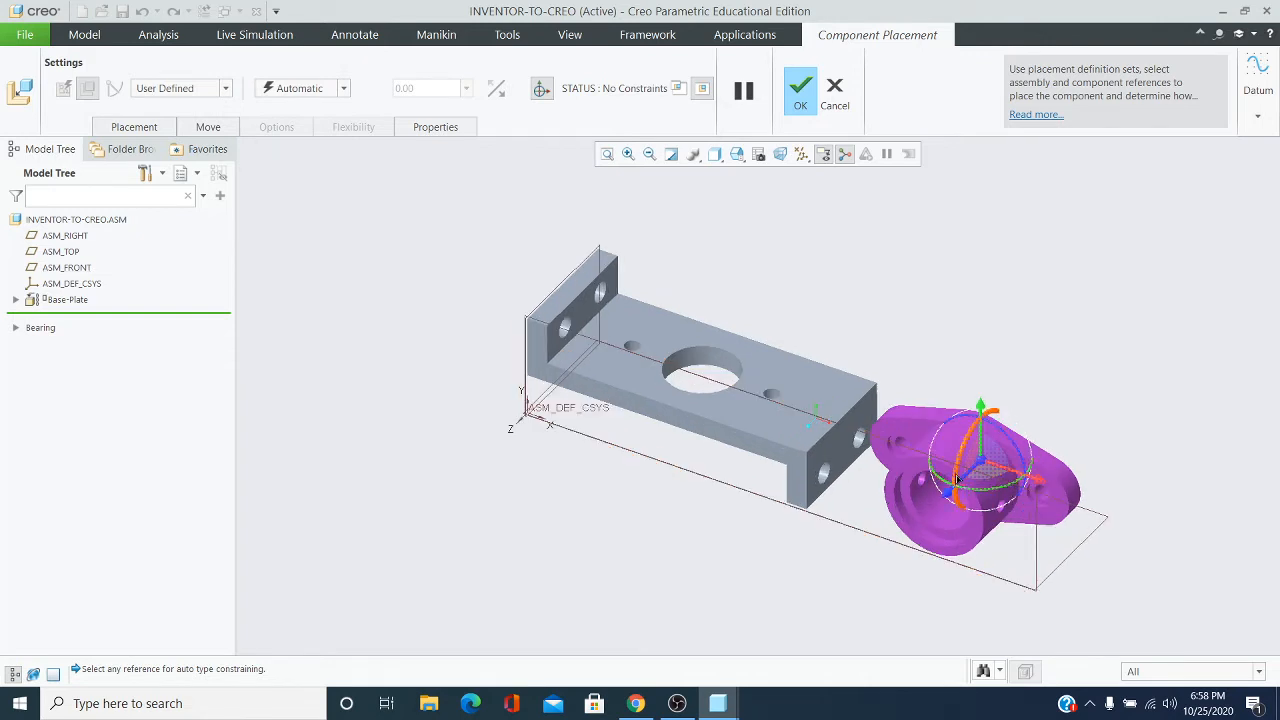
drag(957, 477, 940, 436)
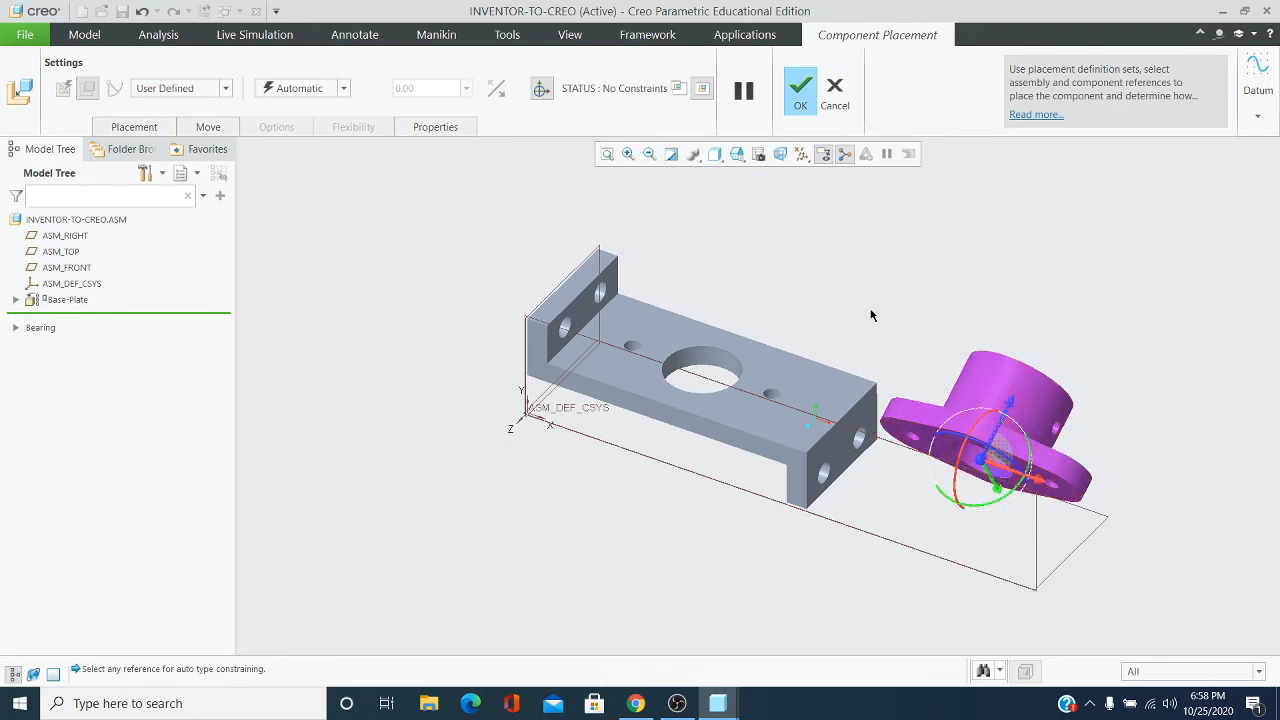
Make the bearing flange's underside Coincident with the base plate's upper face and slide the bearing partly over the plate.
click(345, 89)
click(318, 165)
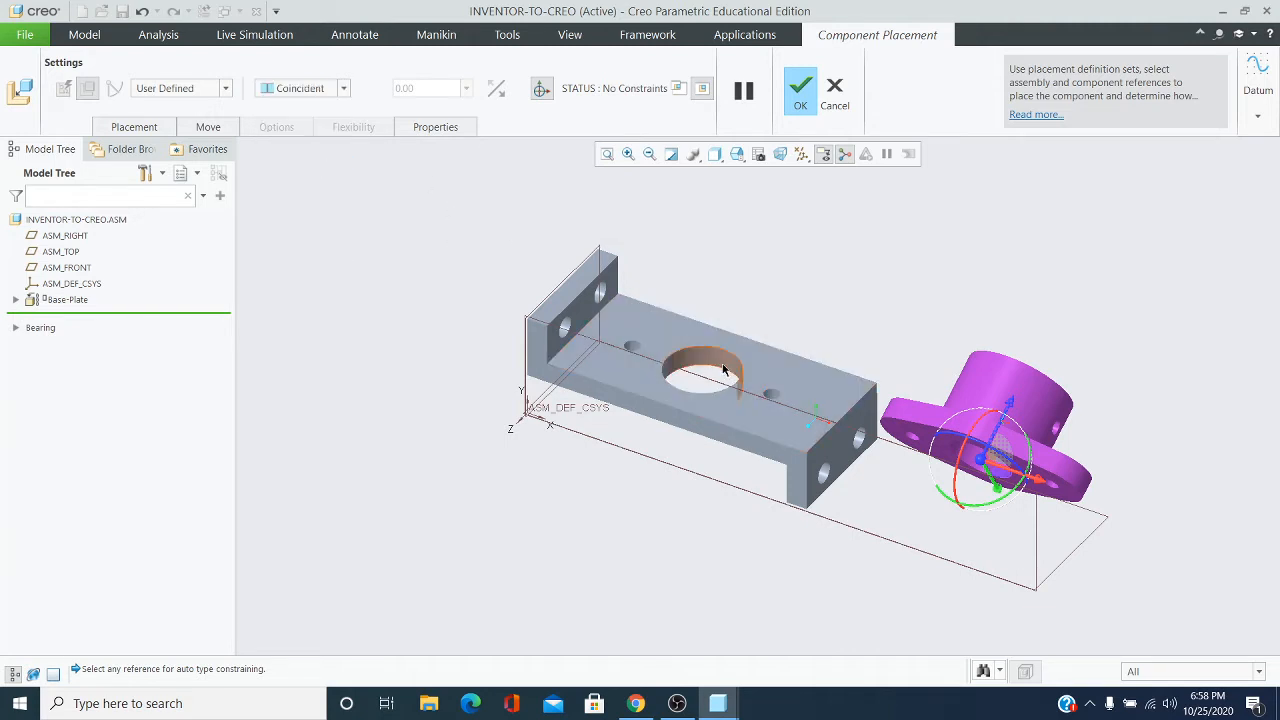
scroll(900, 425, up, 2)
click(938, 446)
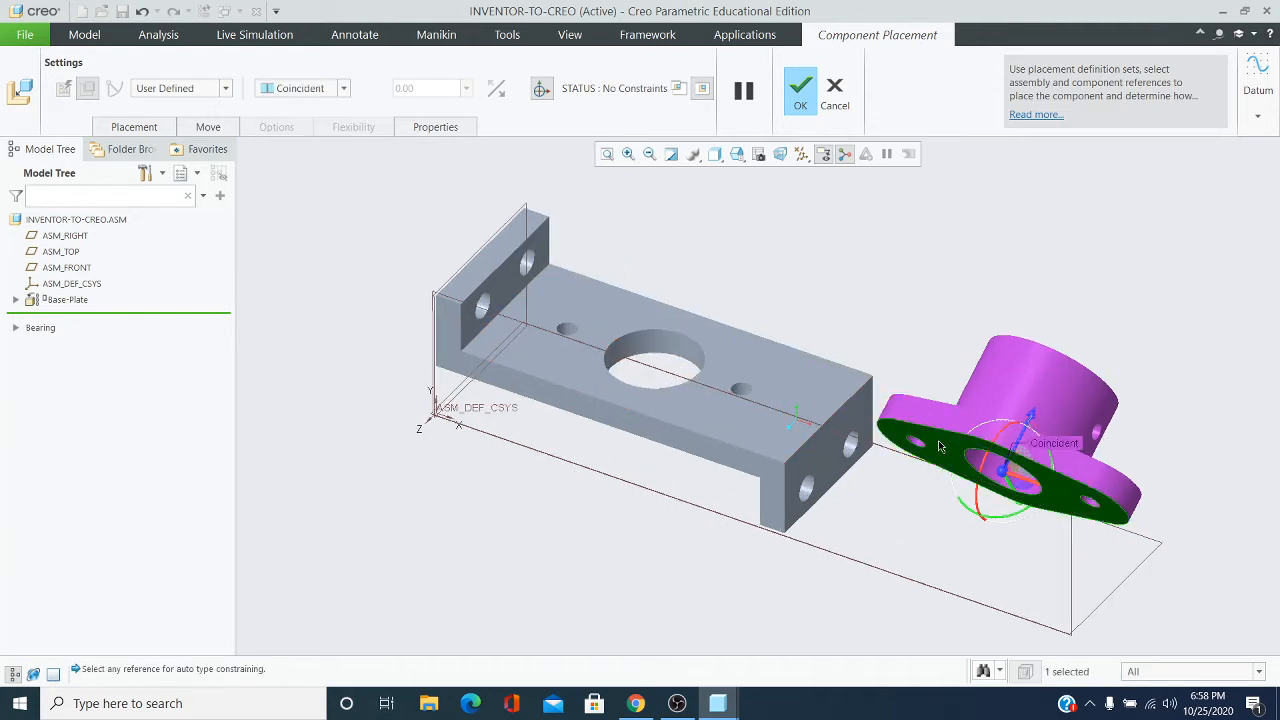
click(750, 356)
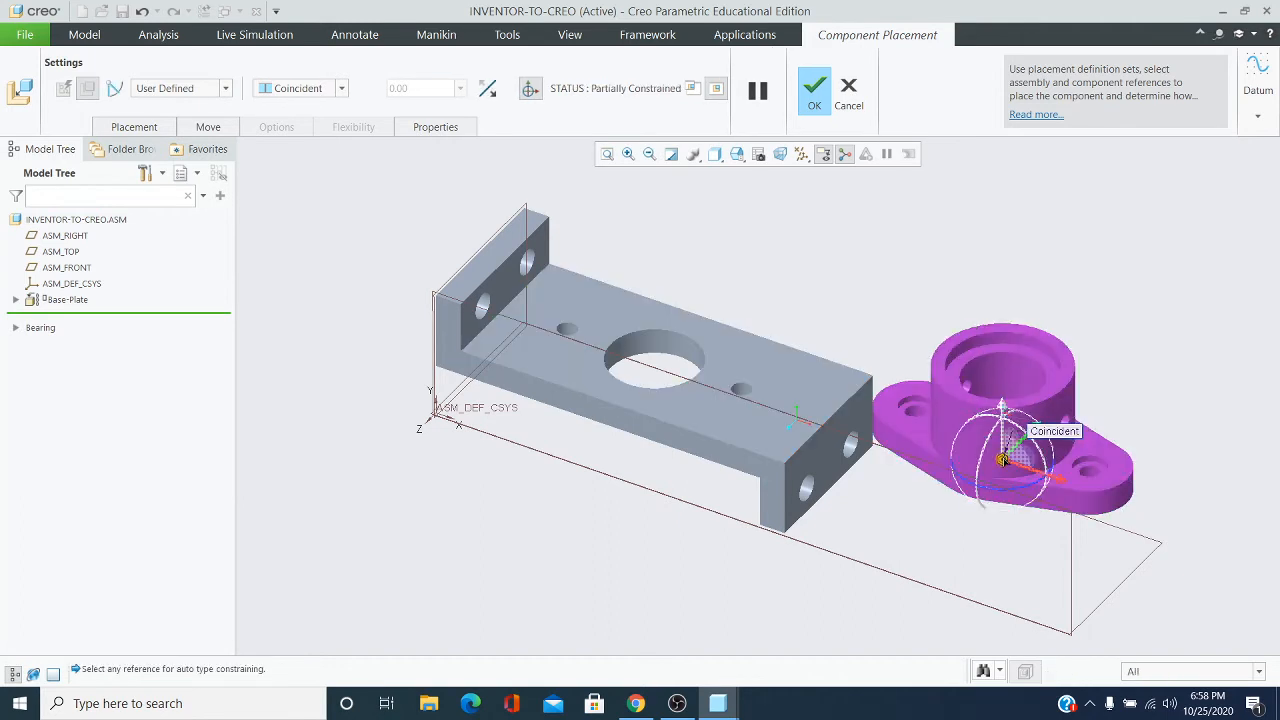
drag(1003, 459, 925, 415)
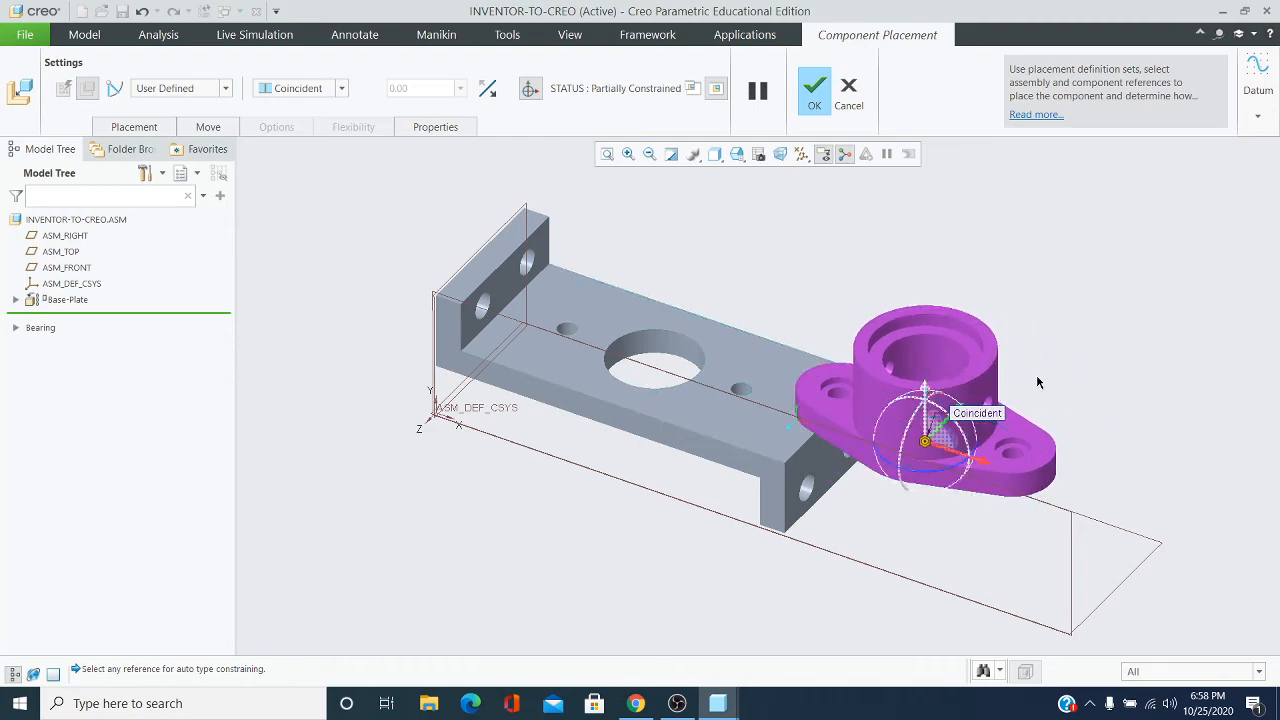
Constrain the bearing's lower bore edge Coincident with the edge of the base plate's large central hole and accept the placement.
middle_drag(1038, 366, 1026, 403)
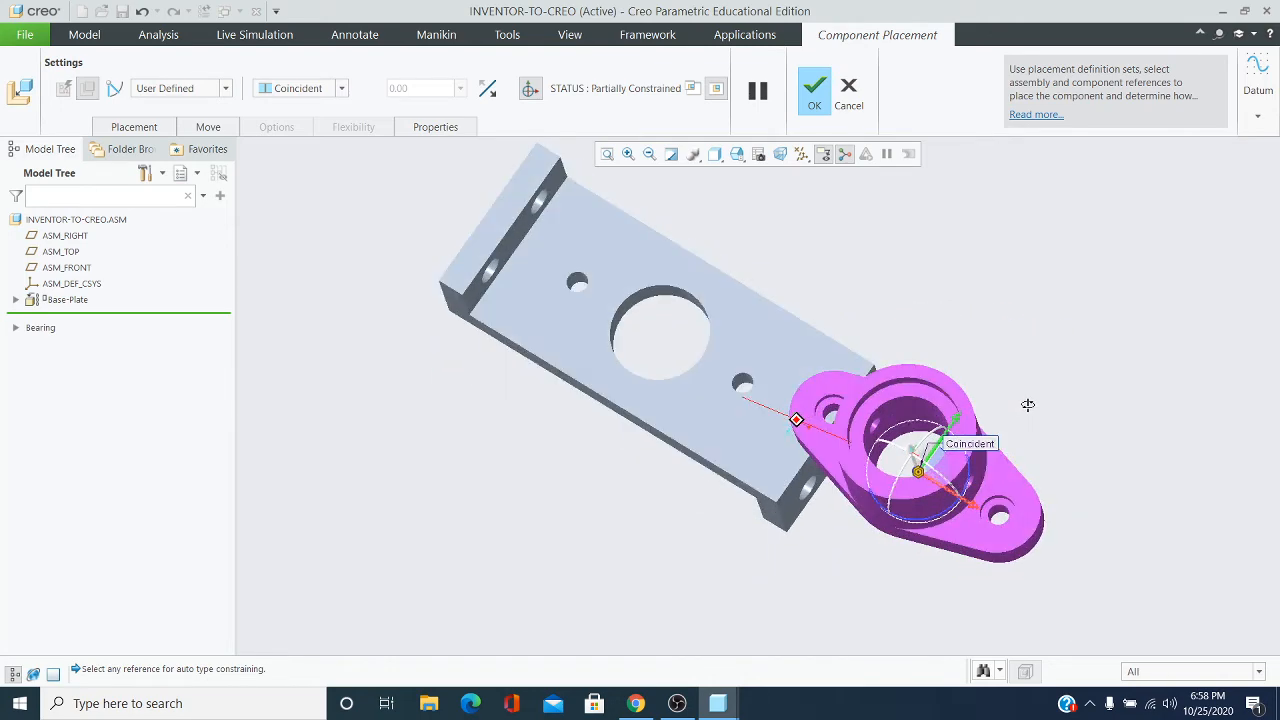
click(343, 91)
click(297, 149)
scroll(891, 428, up, 2)
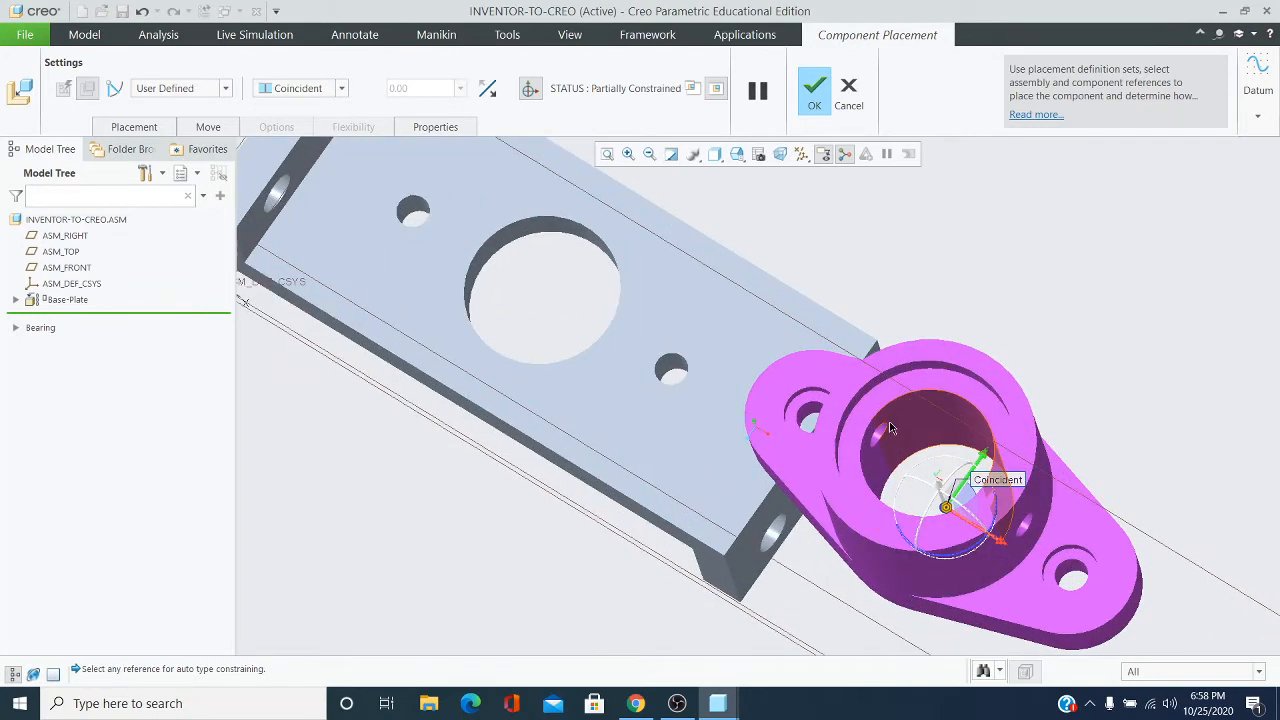
scroll(932, 448, up, 1)
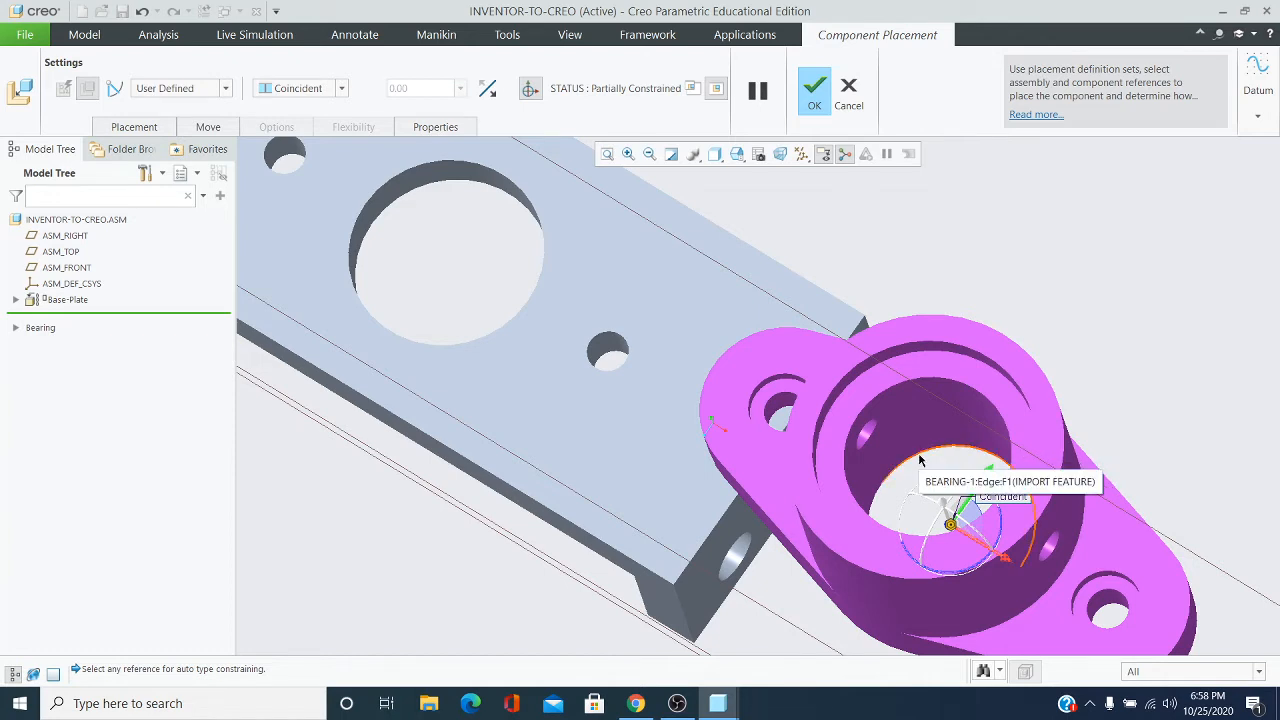
click(928, 456)
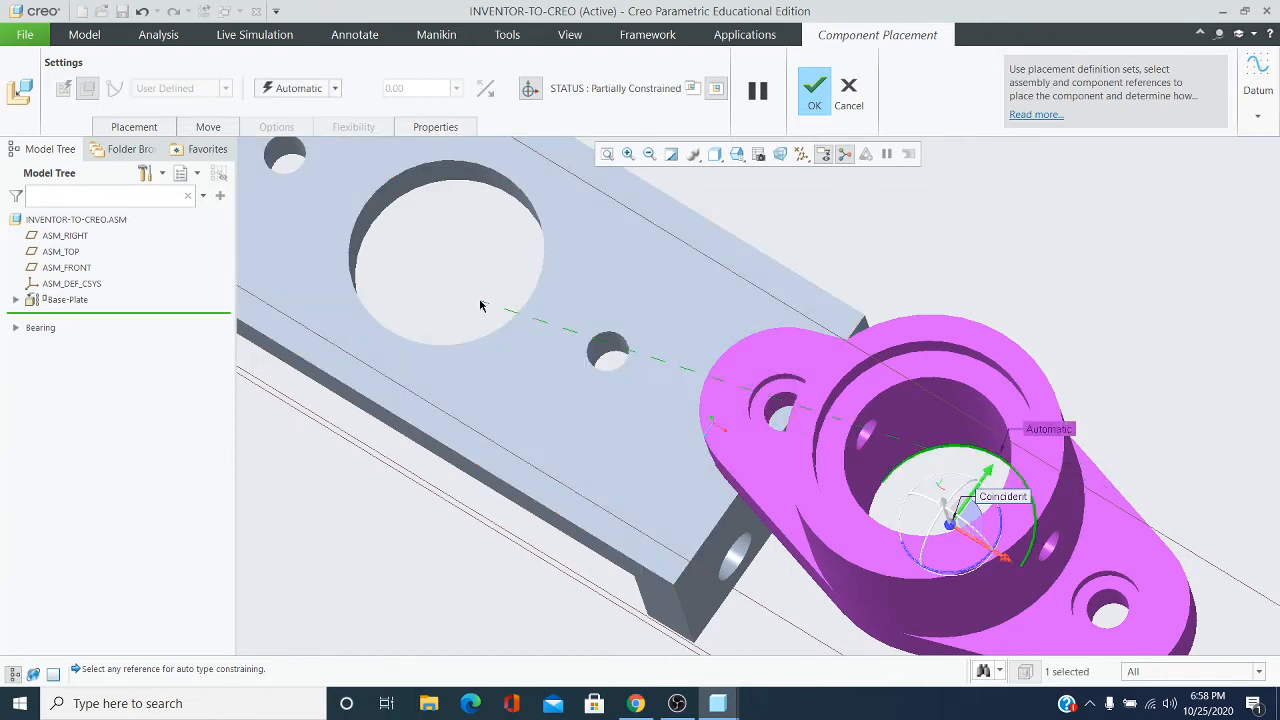
click(505, 180)
scroll(470, 344, down, 3)
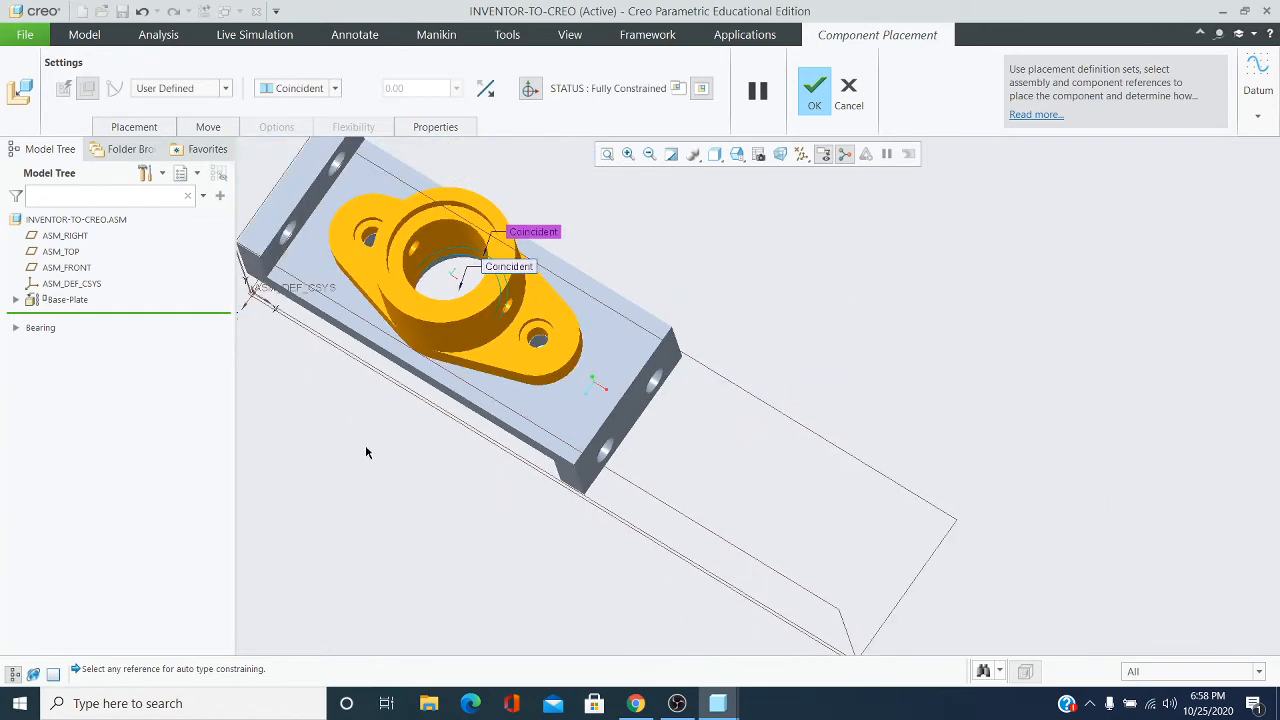
middle_drag(366, 453, 374, 423)
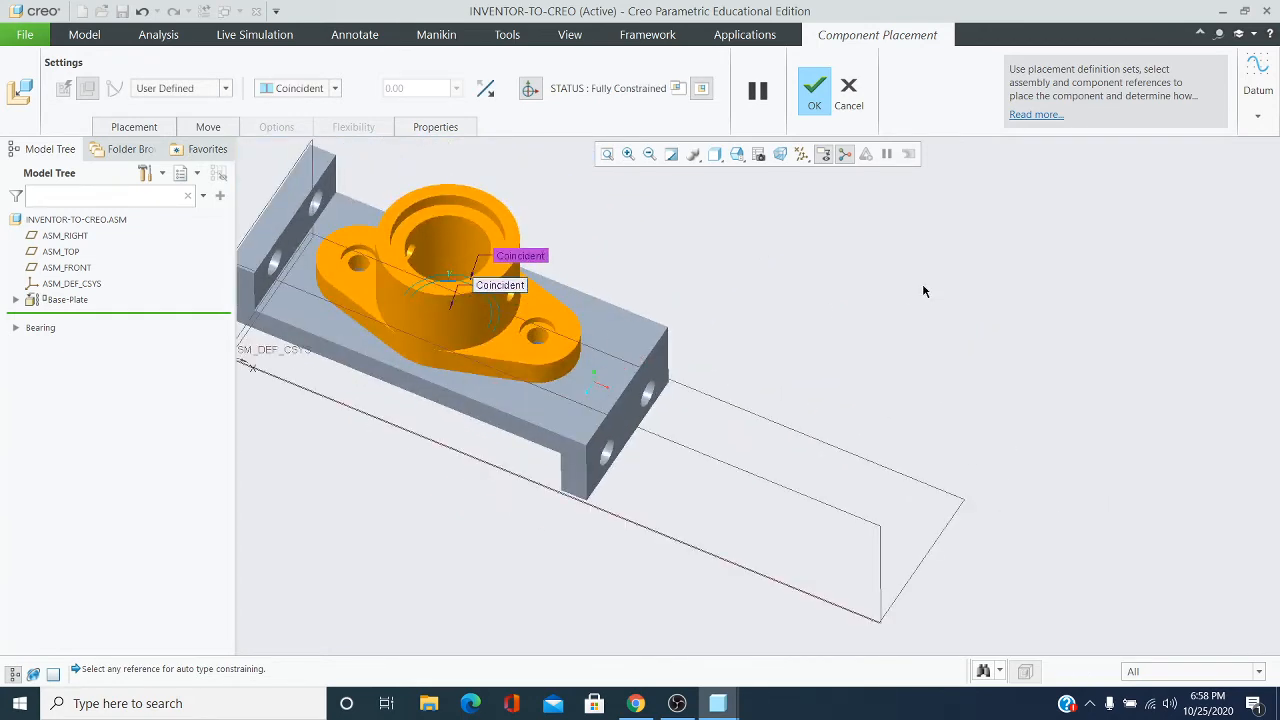
click(815, 95)
key(ctrl+d)
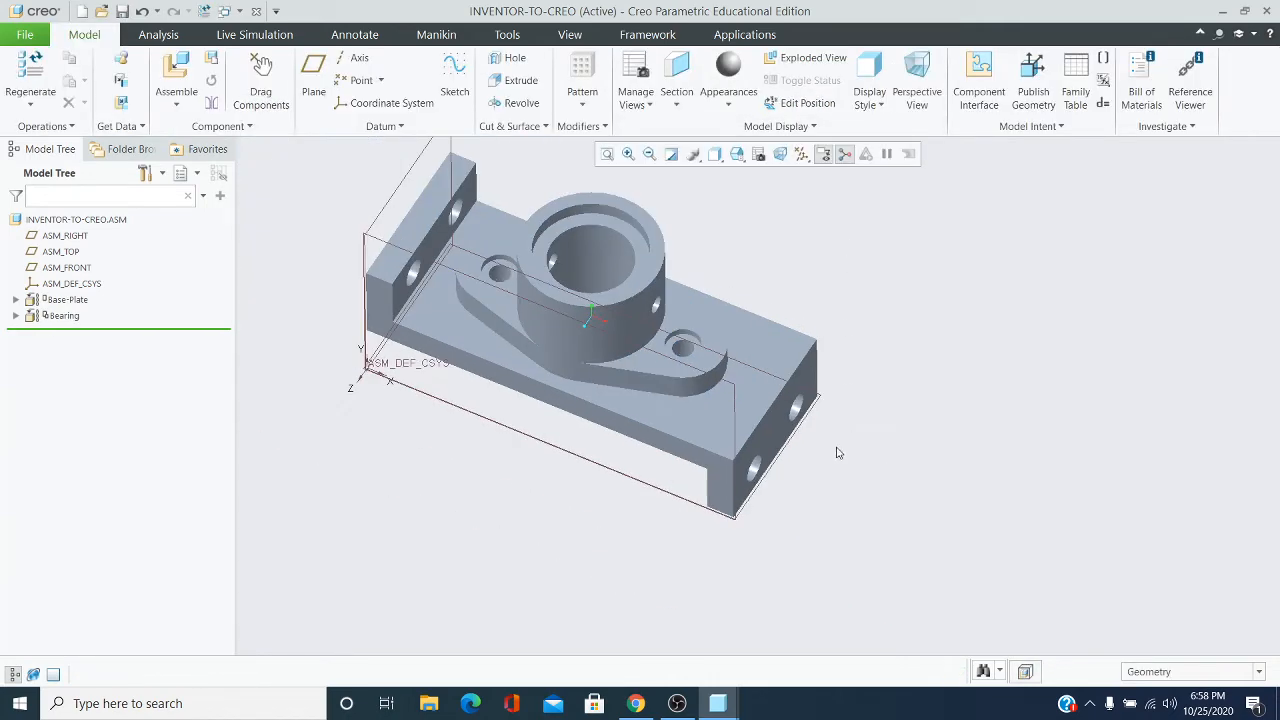
middle_drag(834, 449, 546, 491)
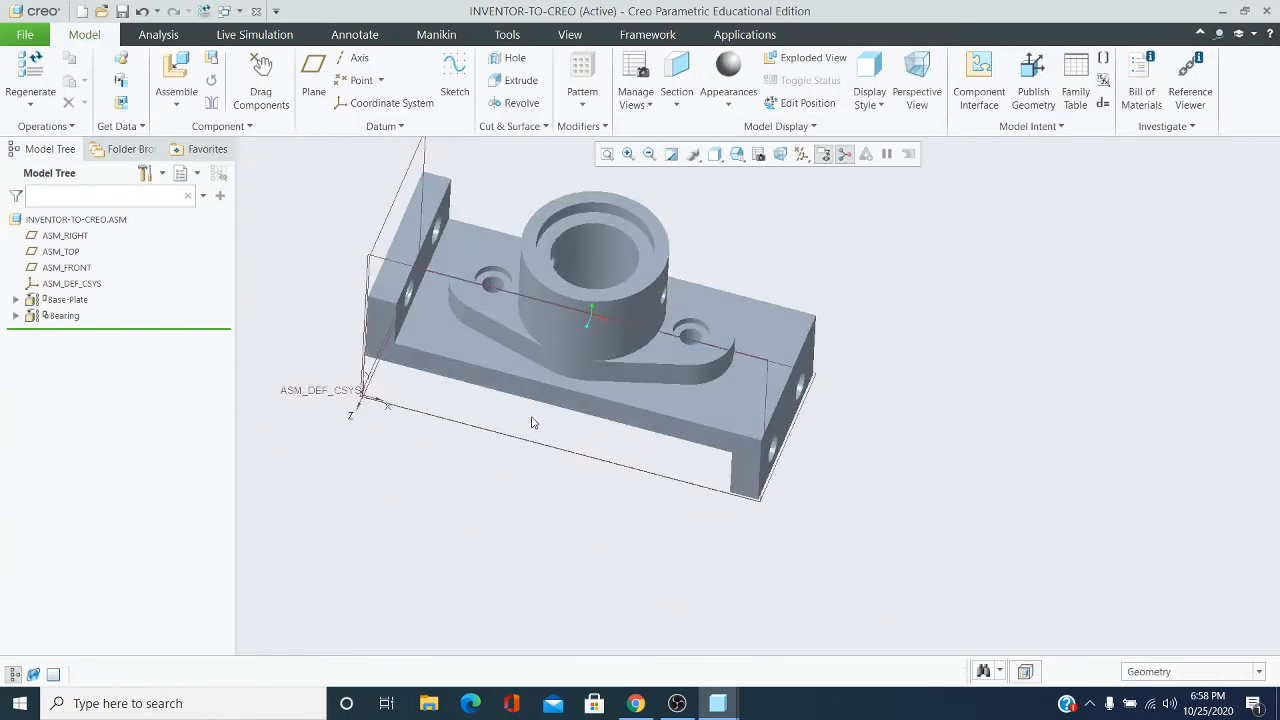
scroll(532, 422, up, 3)
middle_drag(532, 422, 851, 237)
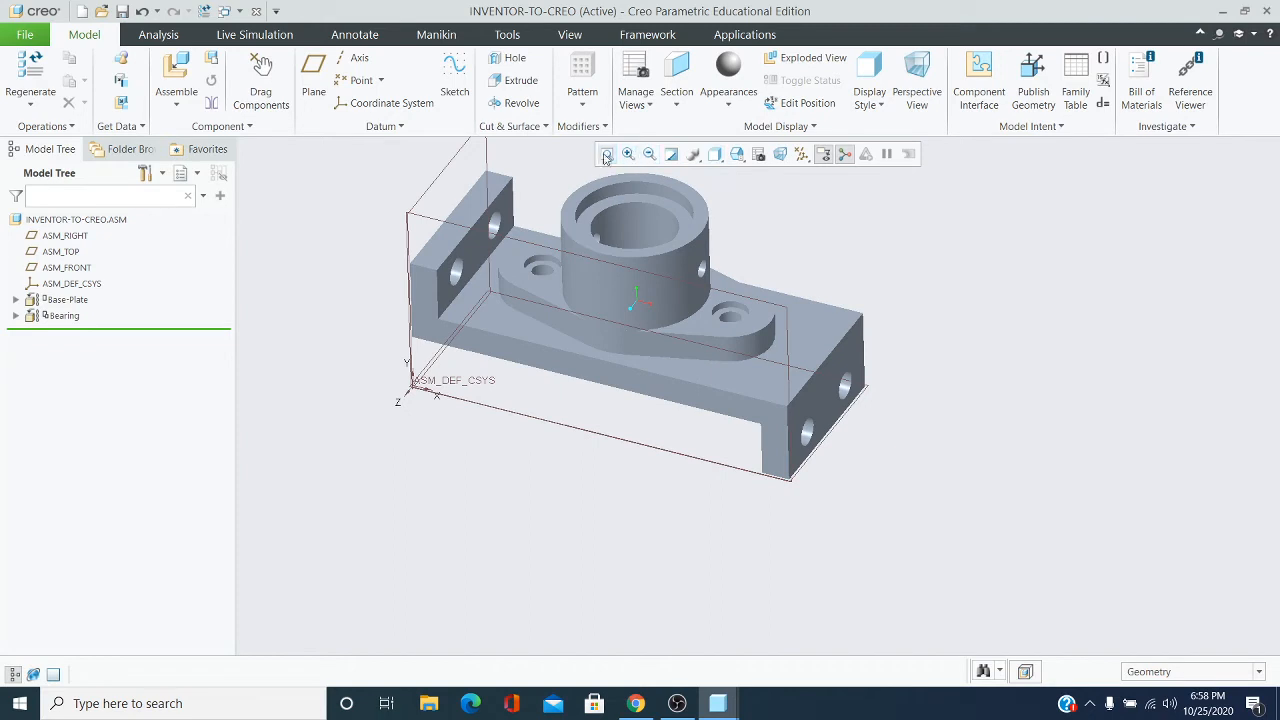
Bring collar-1.prt into the assembly as a new component beside the base plate.
click(606, 155)
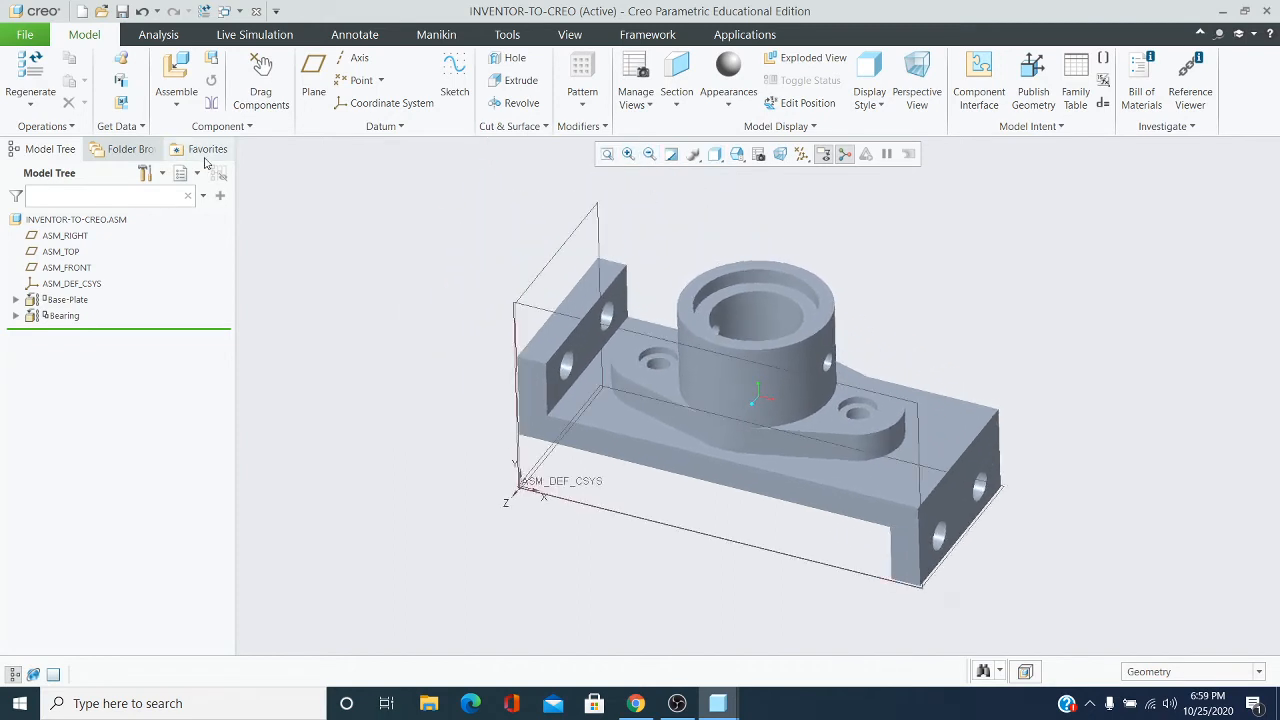
click(176, 100)
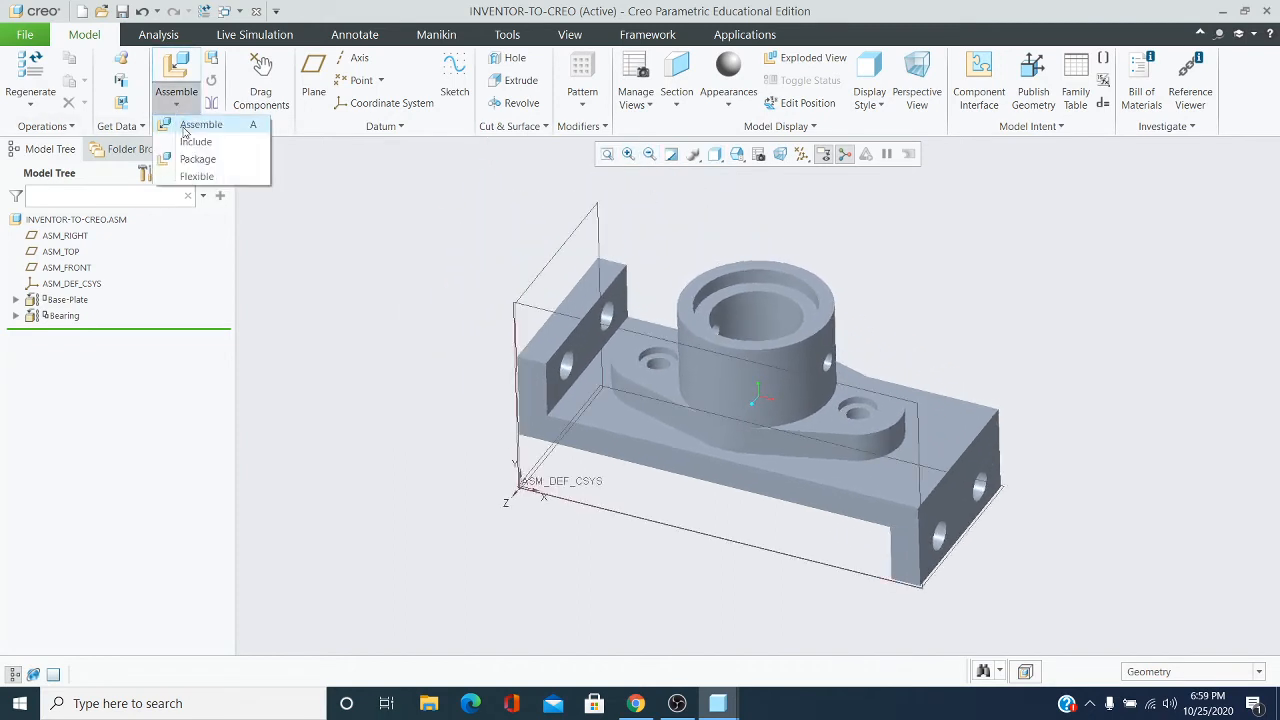
click(224, 126)
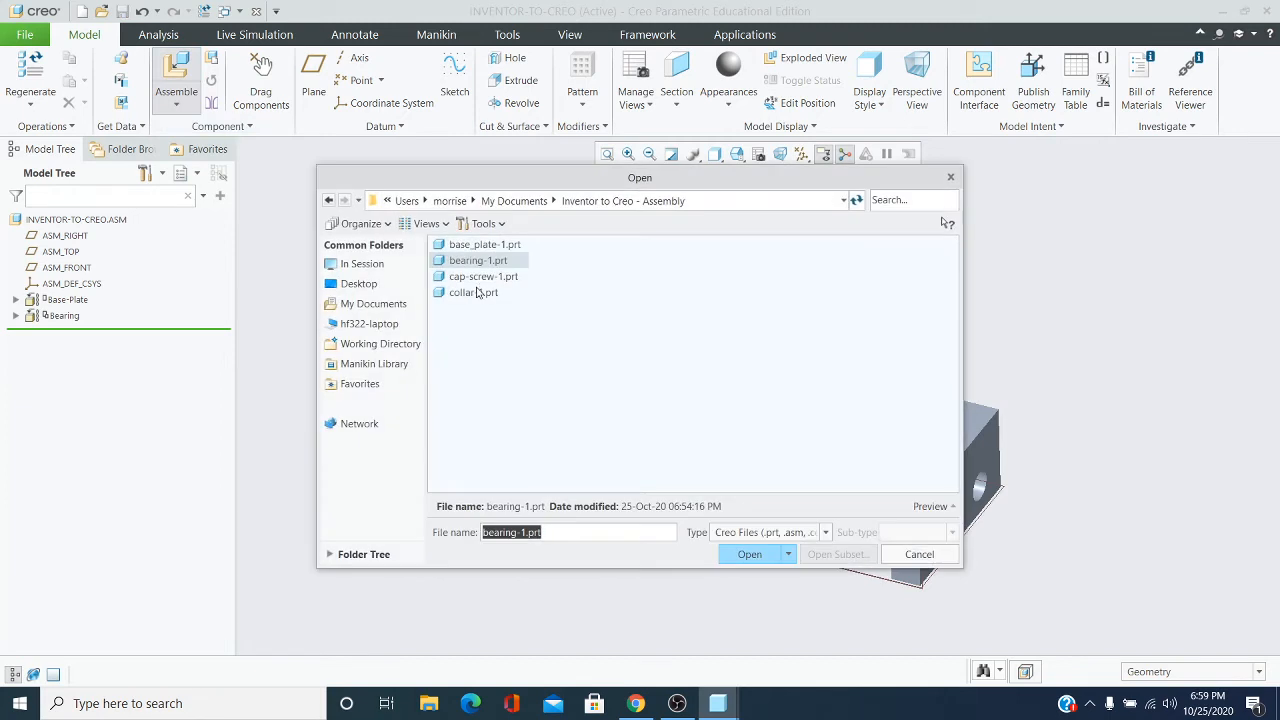
click(472, 295)
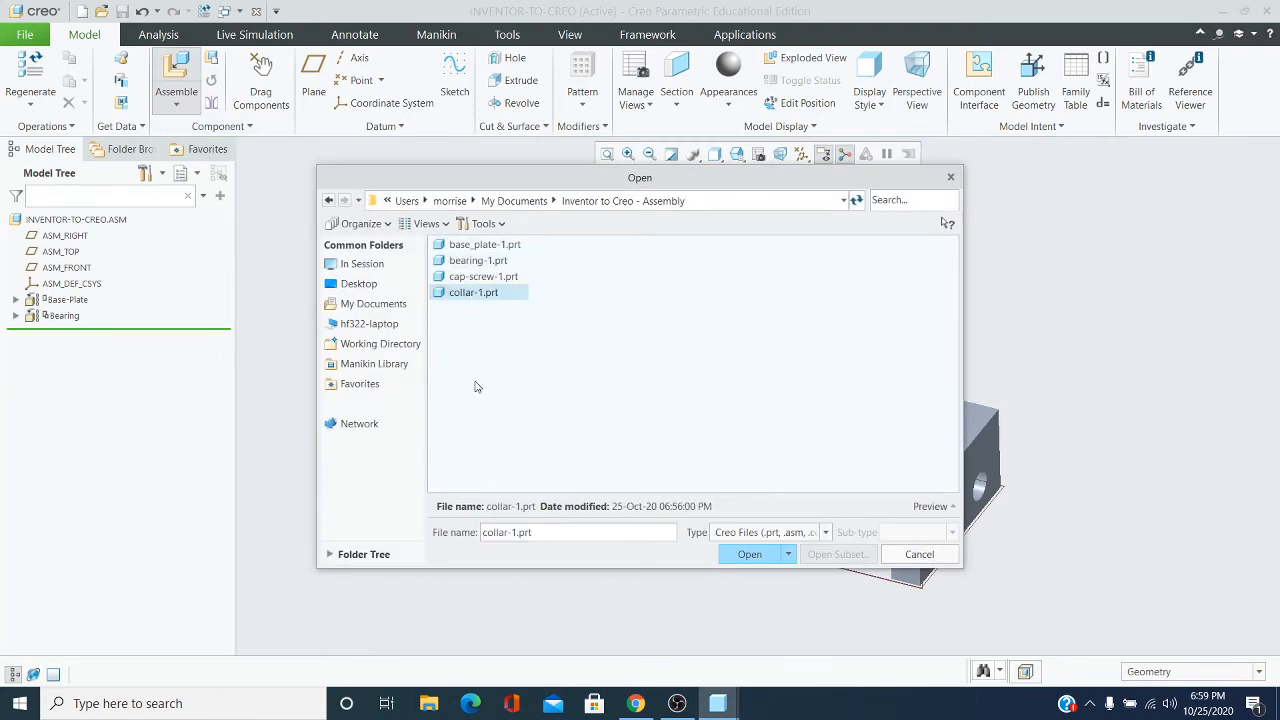
click(749, 555)
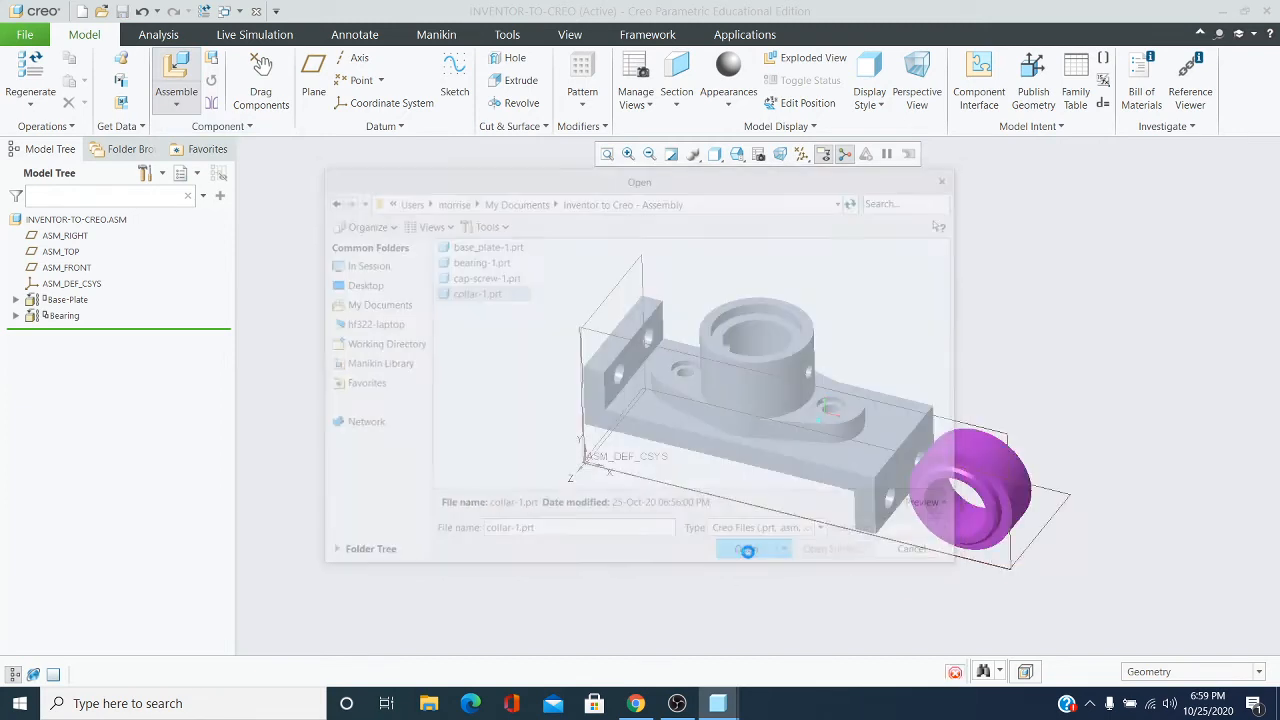
scroll(1064, 444, down, 3)
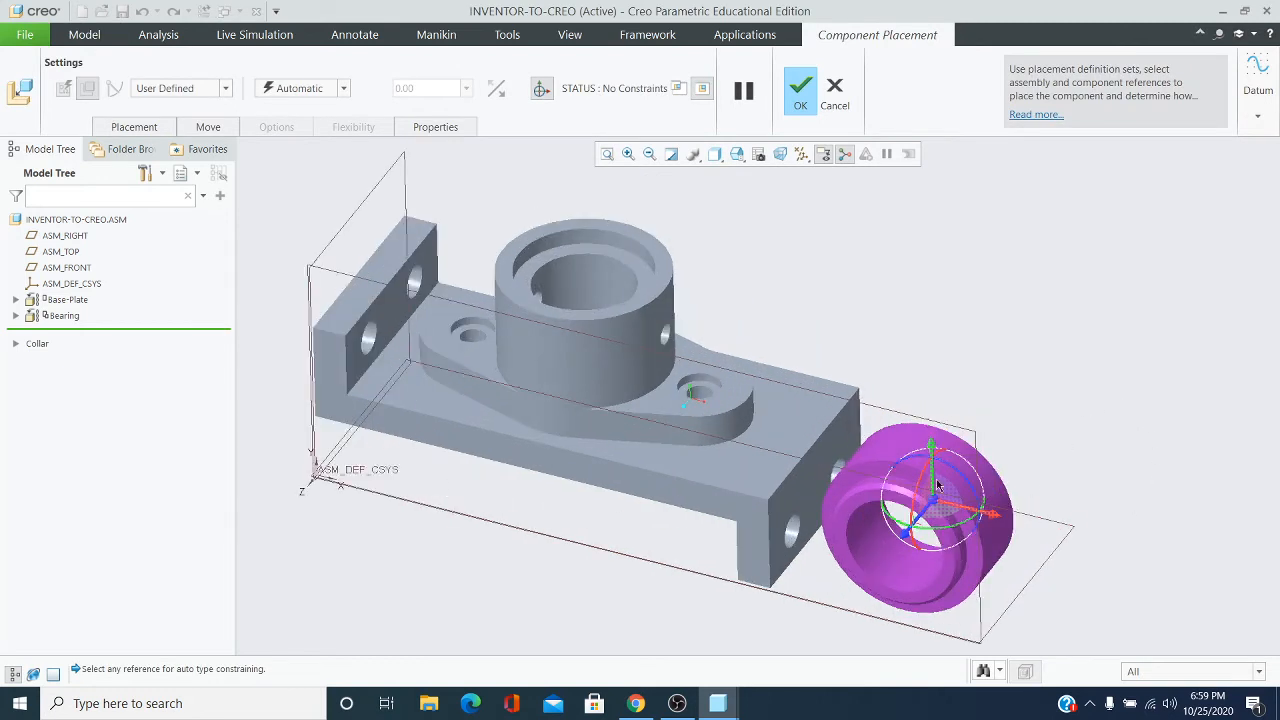
drag(930, 462, 930, 383)
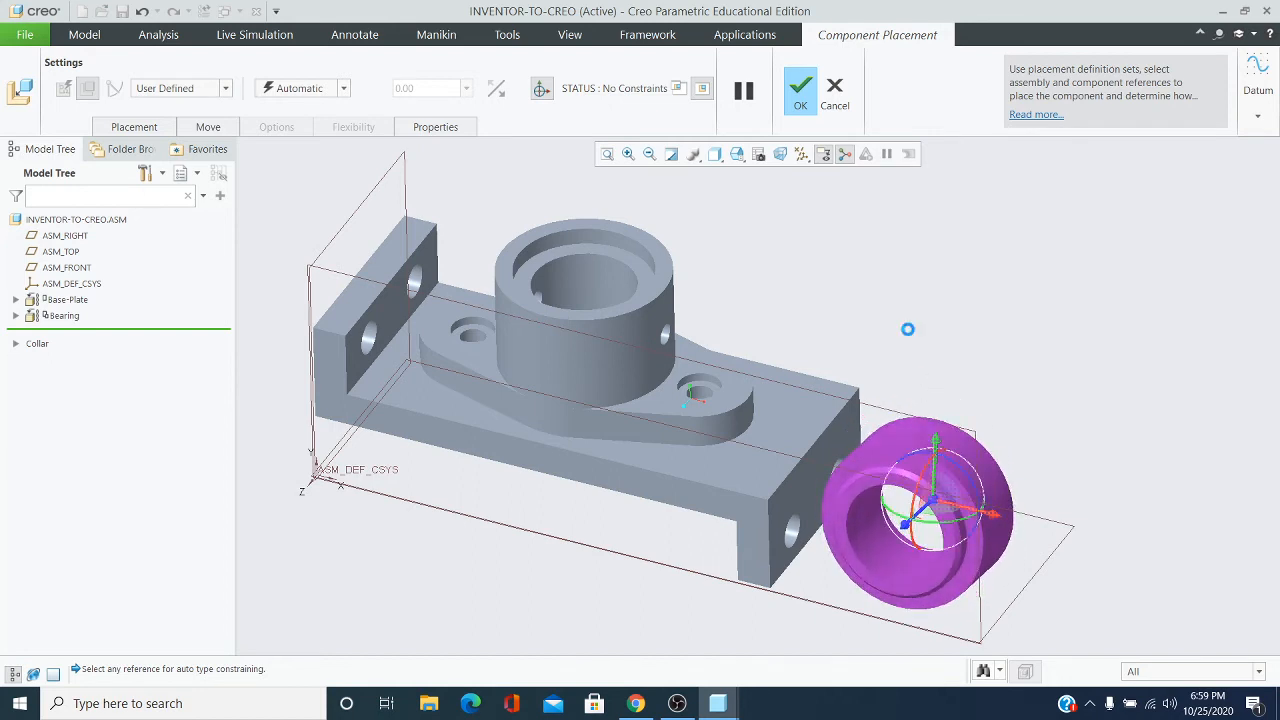
Make the collar's annular shoulder face Coincident with the bearing's upper rim face and flip the constraint so the collar's spigot points downward.
click(342, 88)
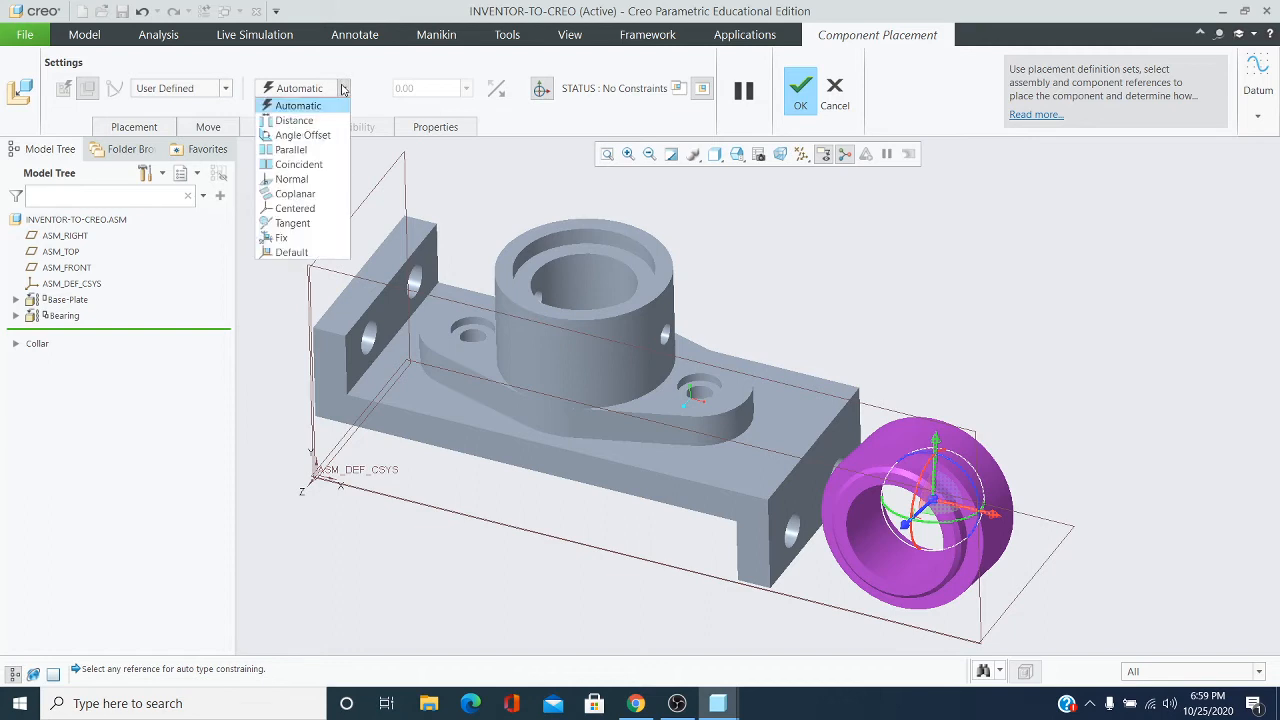
click(298, 164)
scroll(866, 429, up, 2)
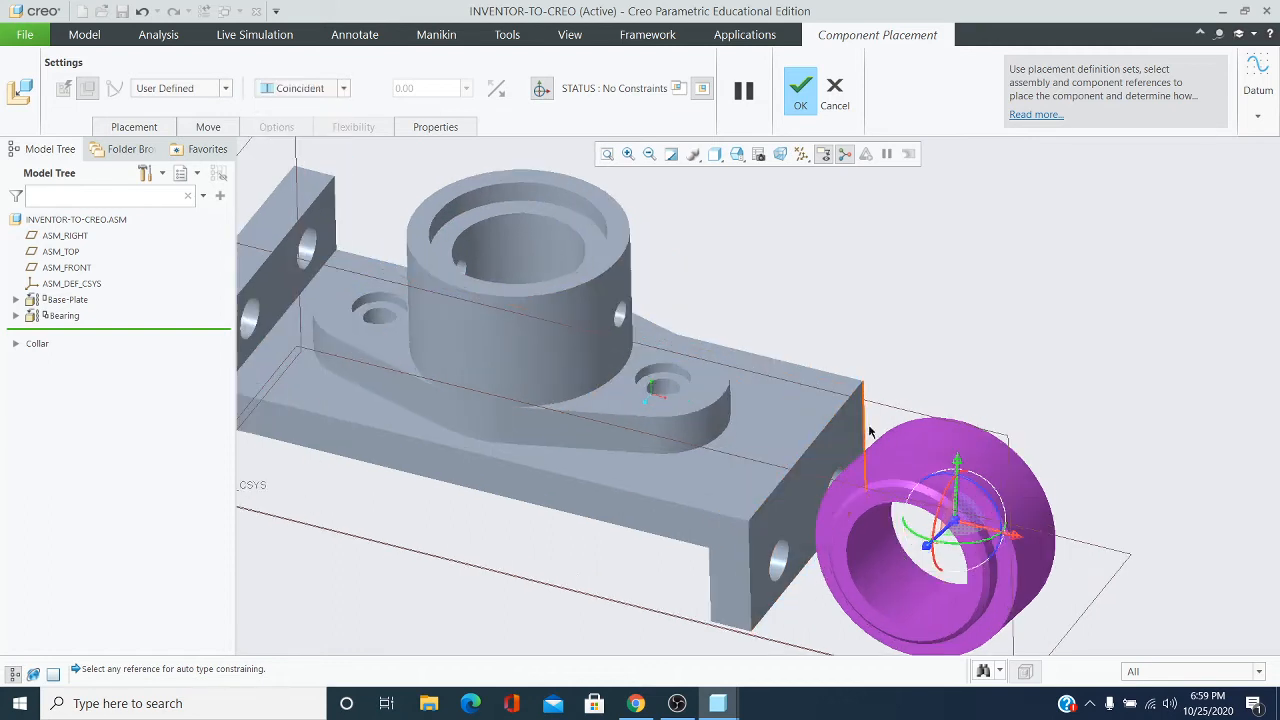
click(917, 474)
scroll(756, 305, up, 2)
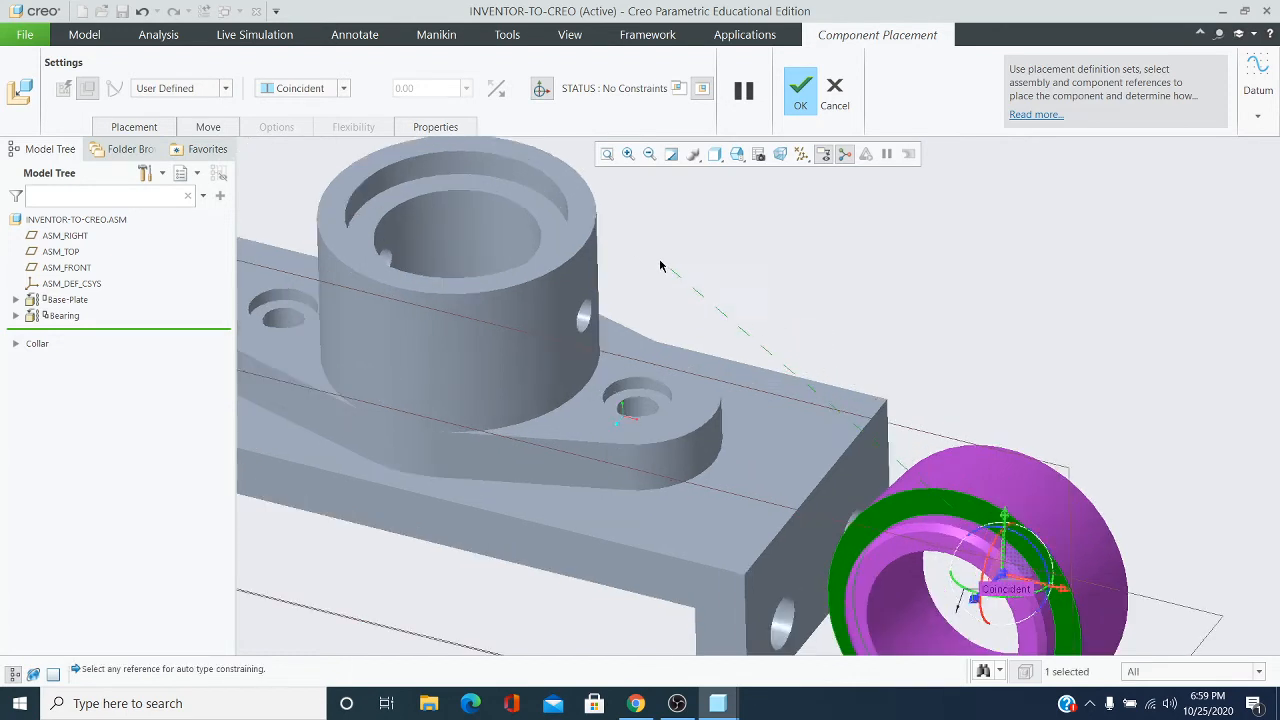
click(579, 200)
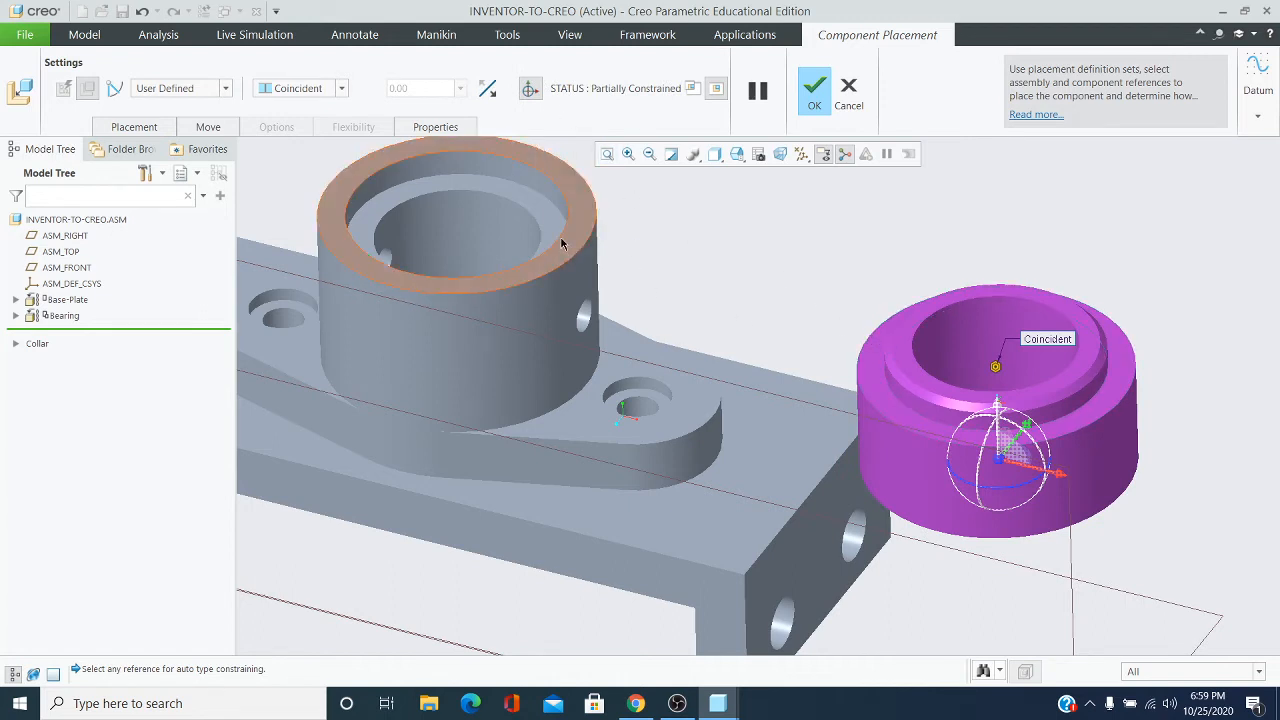
click(494, 96)
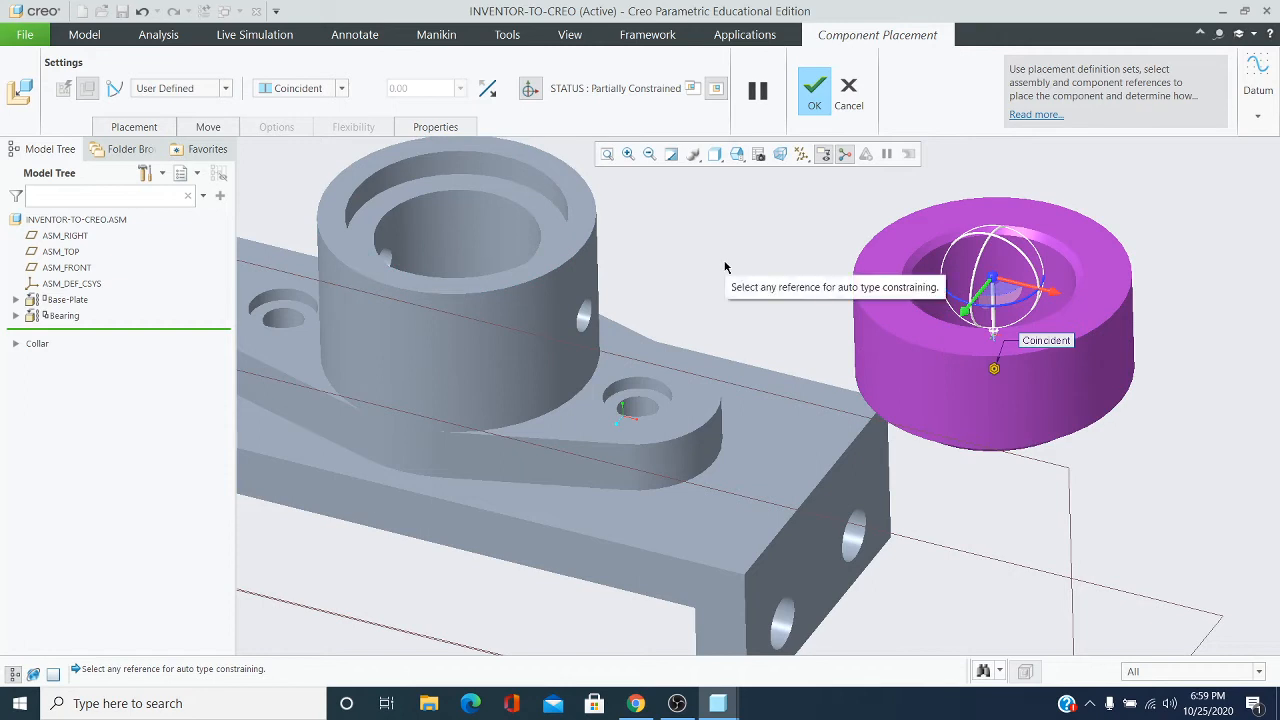
Constrain the collar's inner bore surface Coincident with the bearing's bore surface and accept the placement.
scroll(726, 268, up, 2)
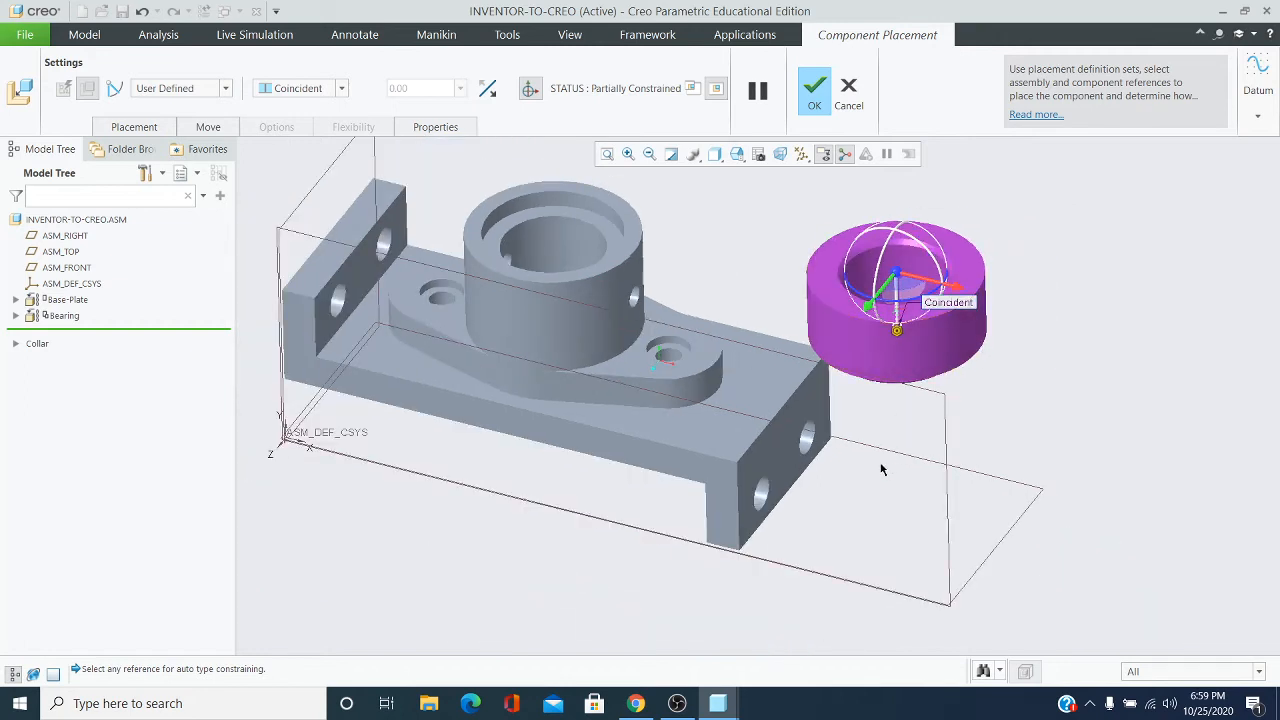
middle_drag(883, 469, 855, 406)
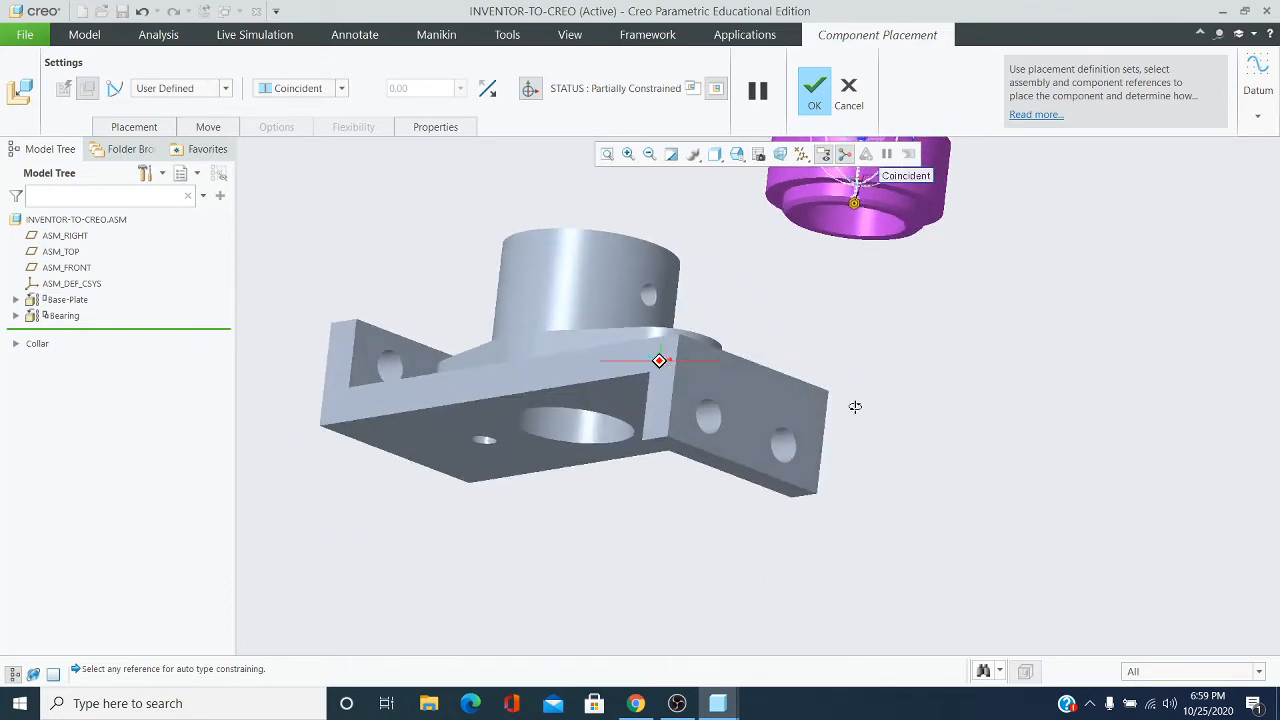
scroll(705, 150, down, 2)
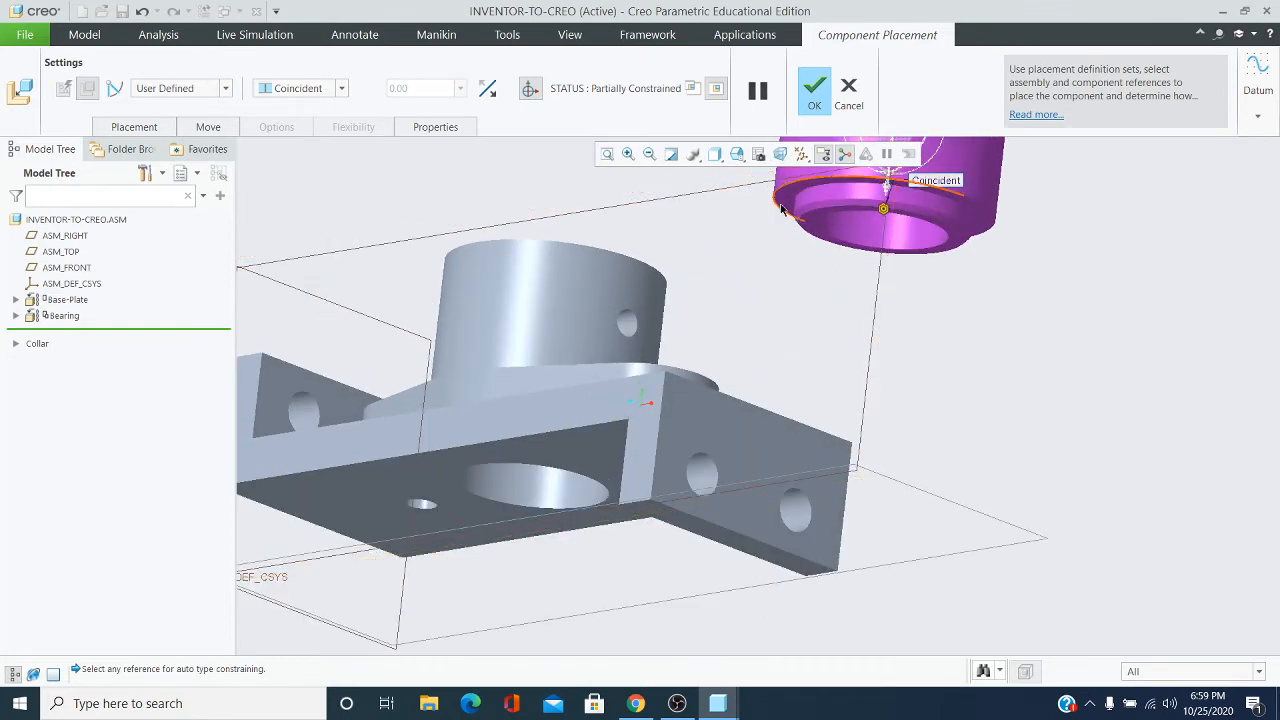
click(840, 239)
scroll(778, 328, up, 4)
middle_drag(780, 323, 790, 383)
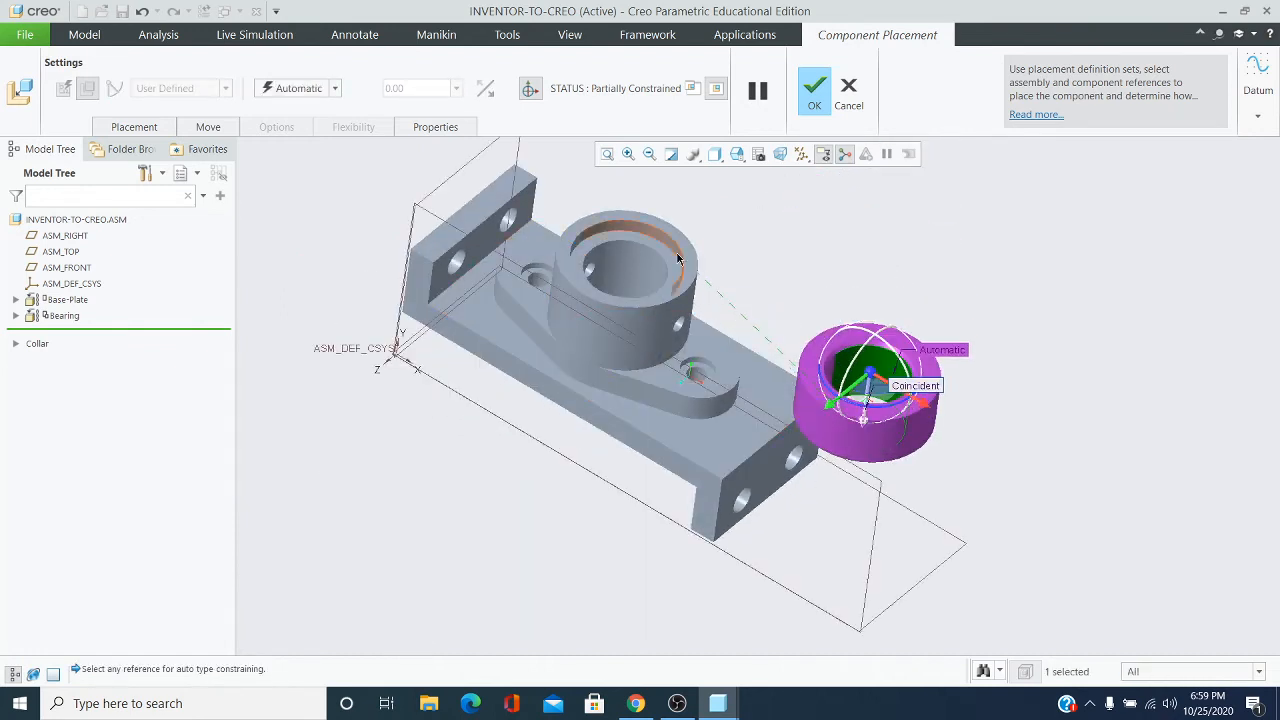
click(634, 262)
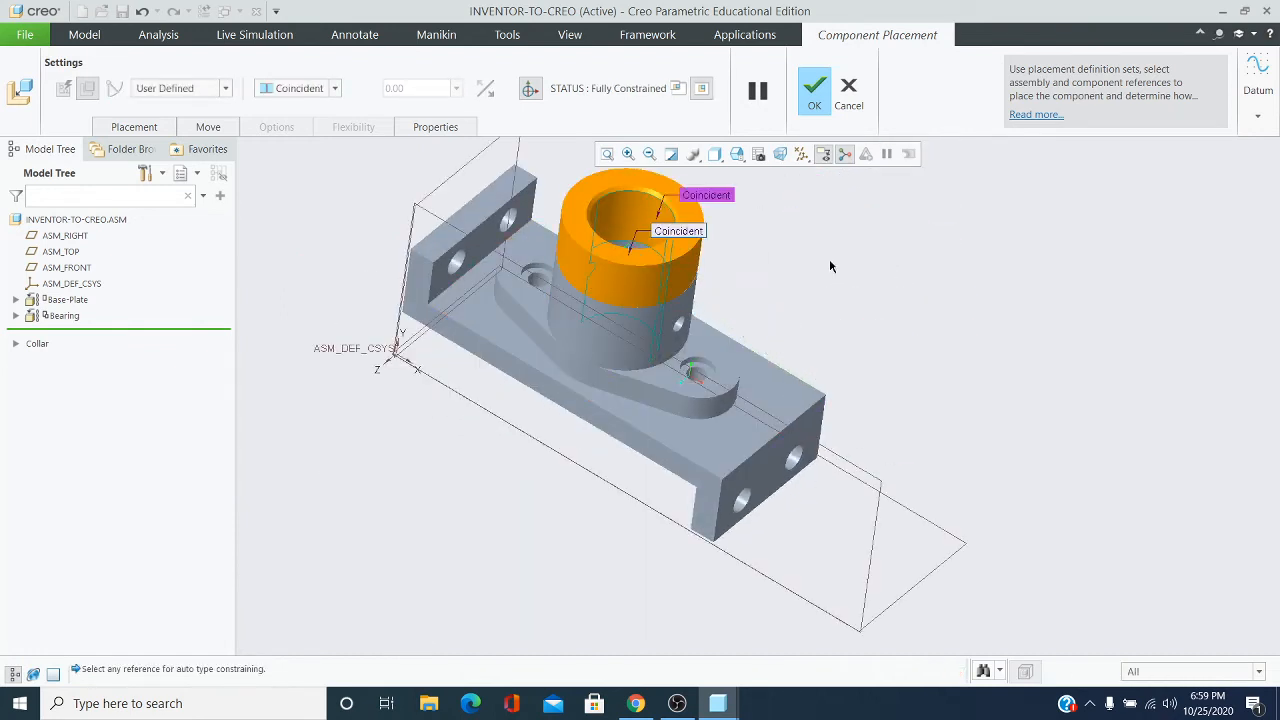
click(814, 90)
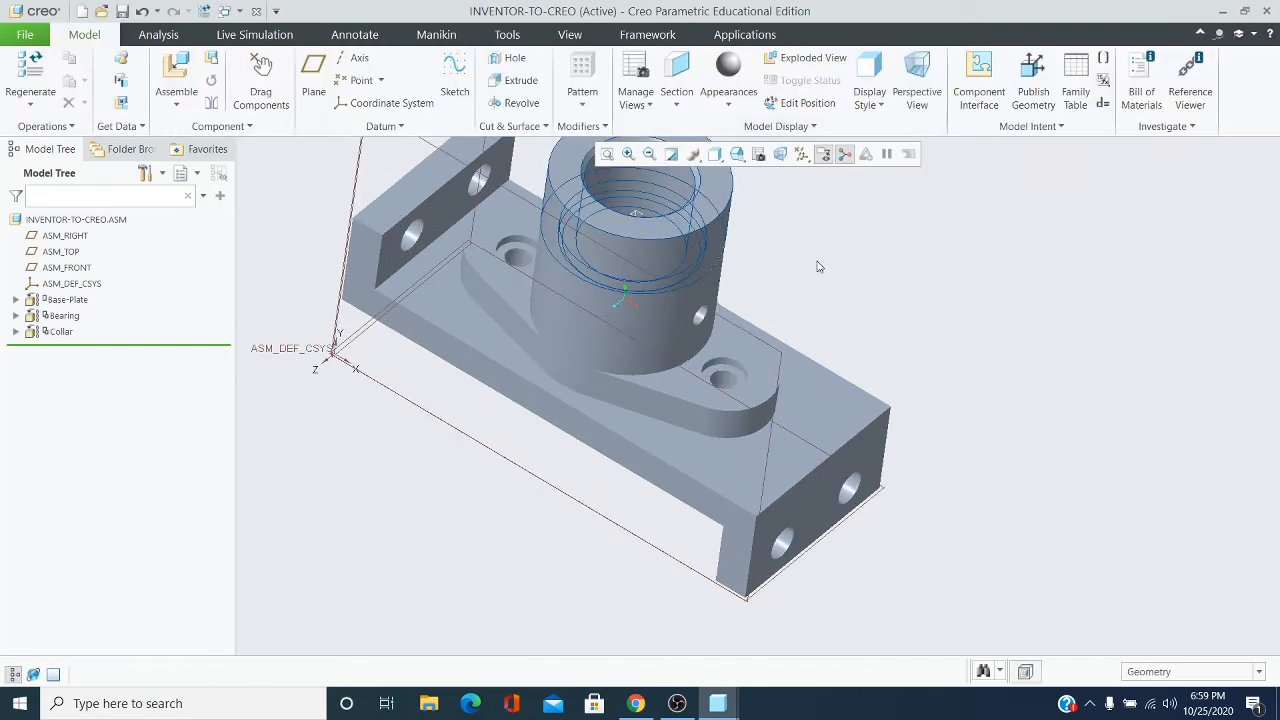
Bring cap-screw-1.prt into the assembly as a new component beside the base plate.
mouse_move(817, 266)
middle_down()
mouse_move(811, 217)
mouse_move(823, 223)
mouse_move(746, 281)
mouse_move(789, 289)
mouse_move(838, 249)
mouse_move(876, 267)
mouse_move(849, 280)
mouse_move(846, 263)
mouse_move(839, 279)
middle_up()
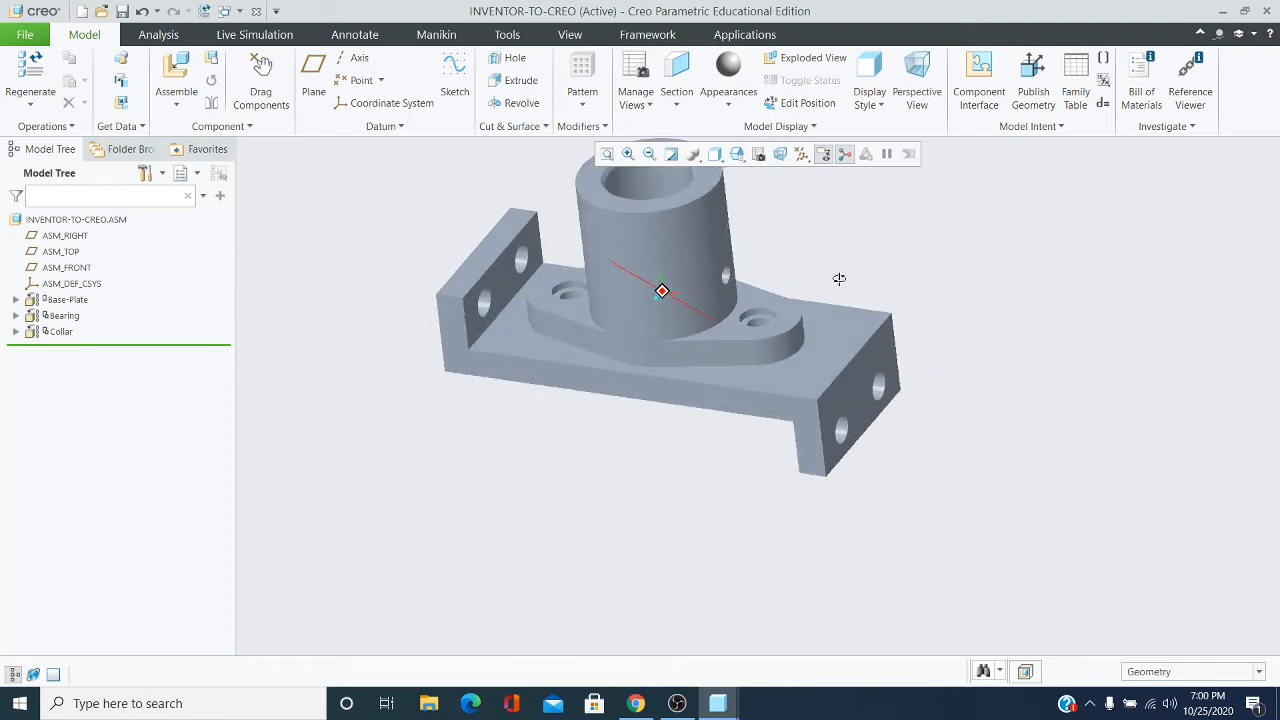
click(606, 157)
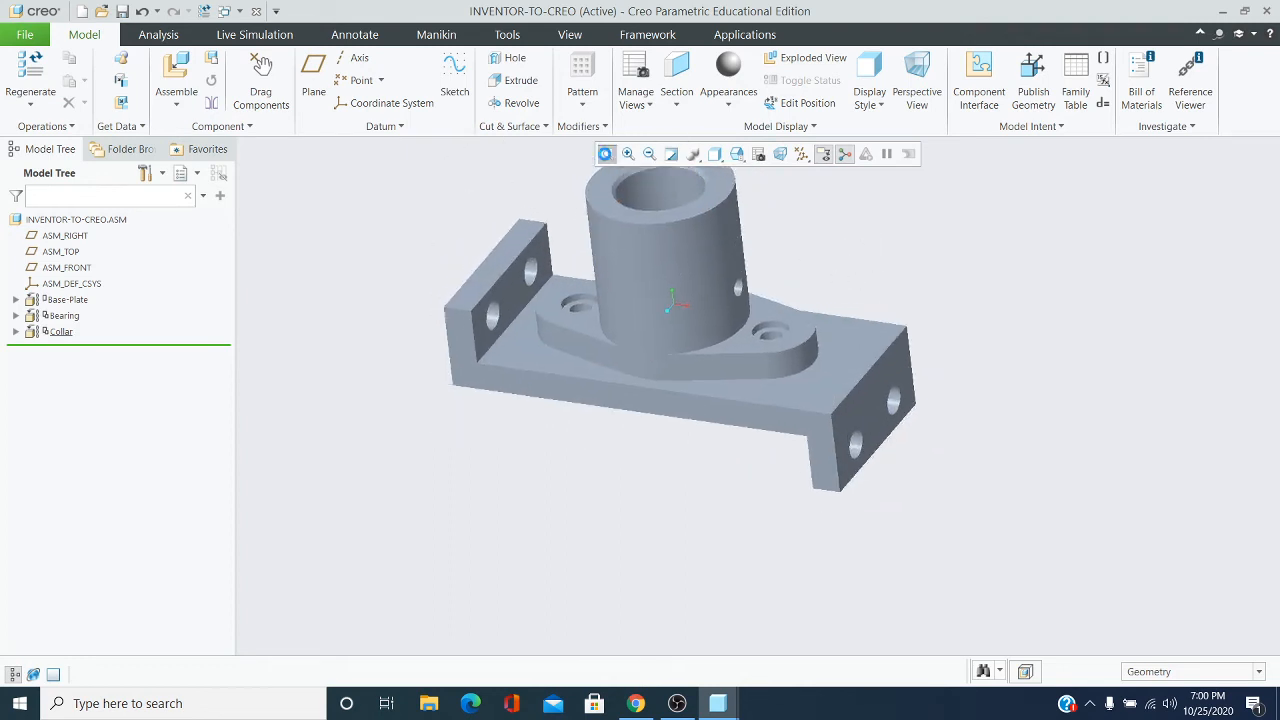
middle_drag(843, 291, 867, 254)
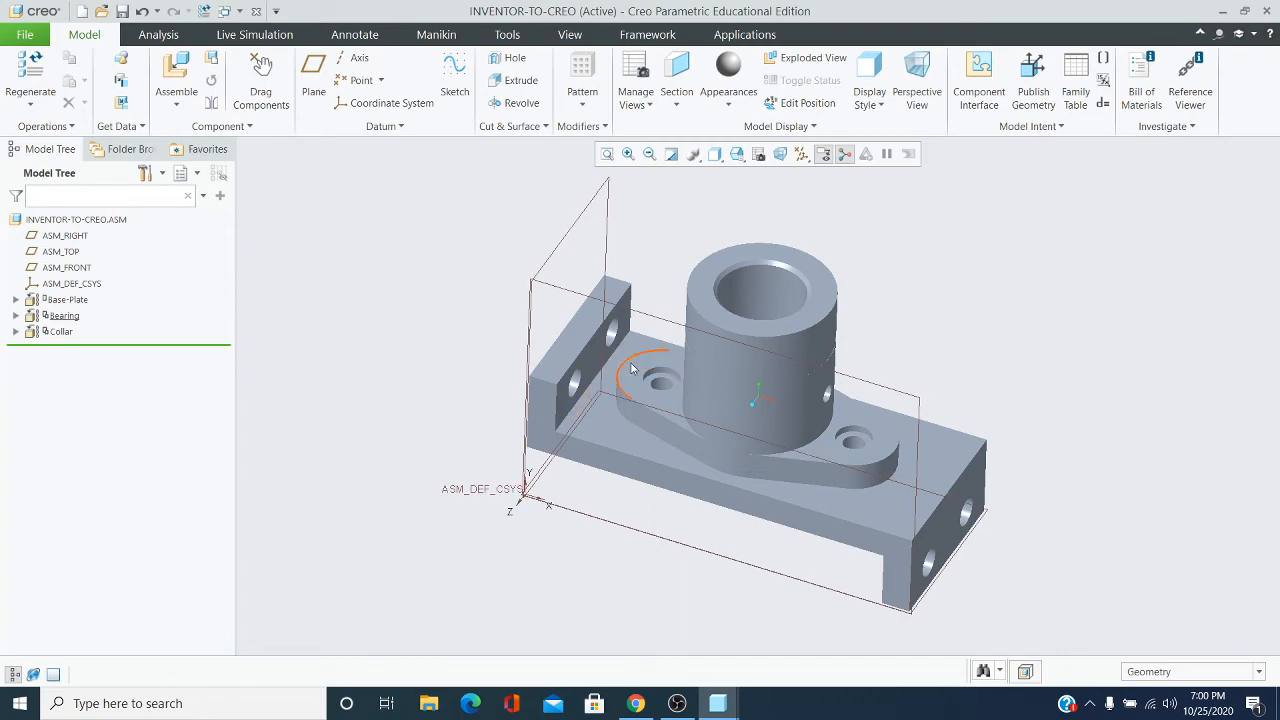
click(176, 100)
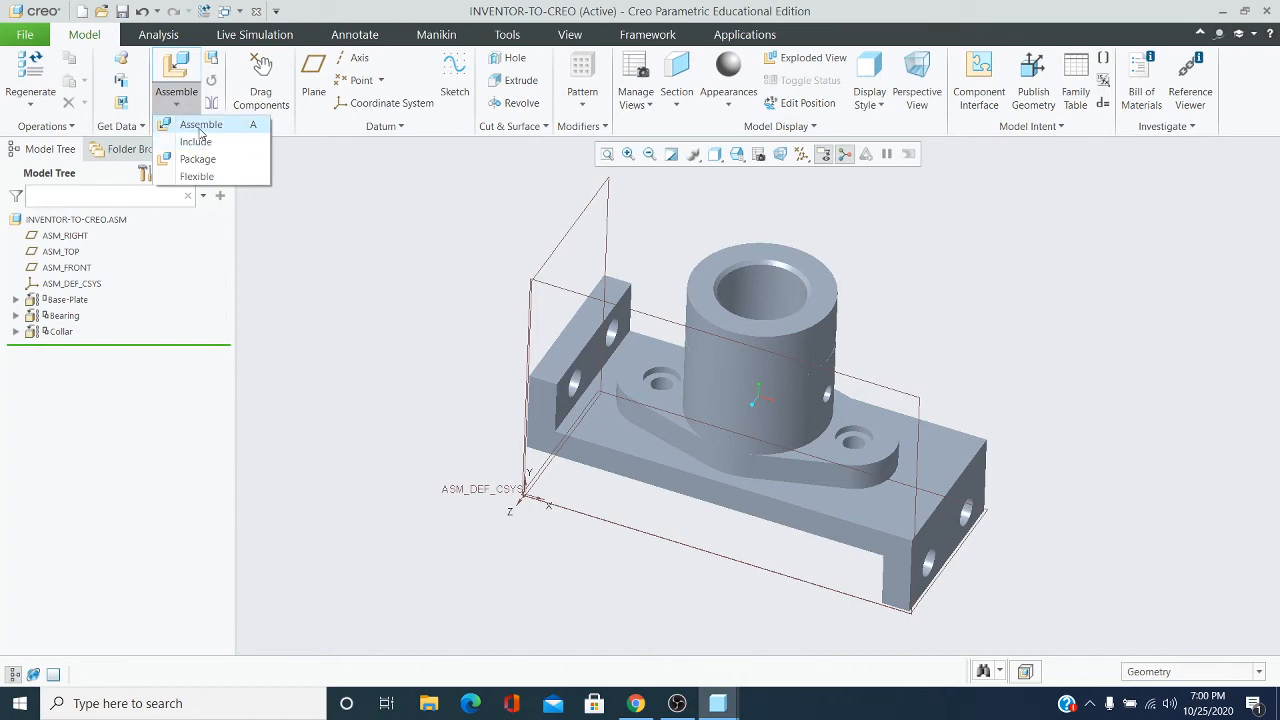
click(201, 125)
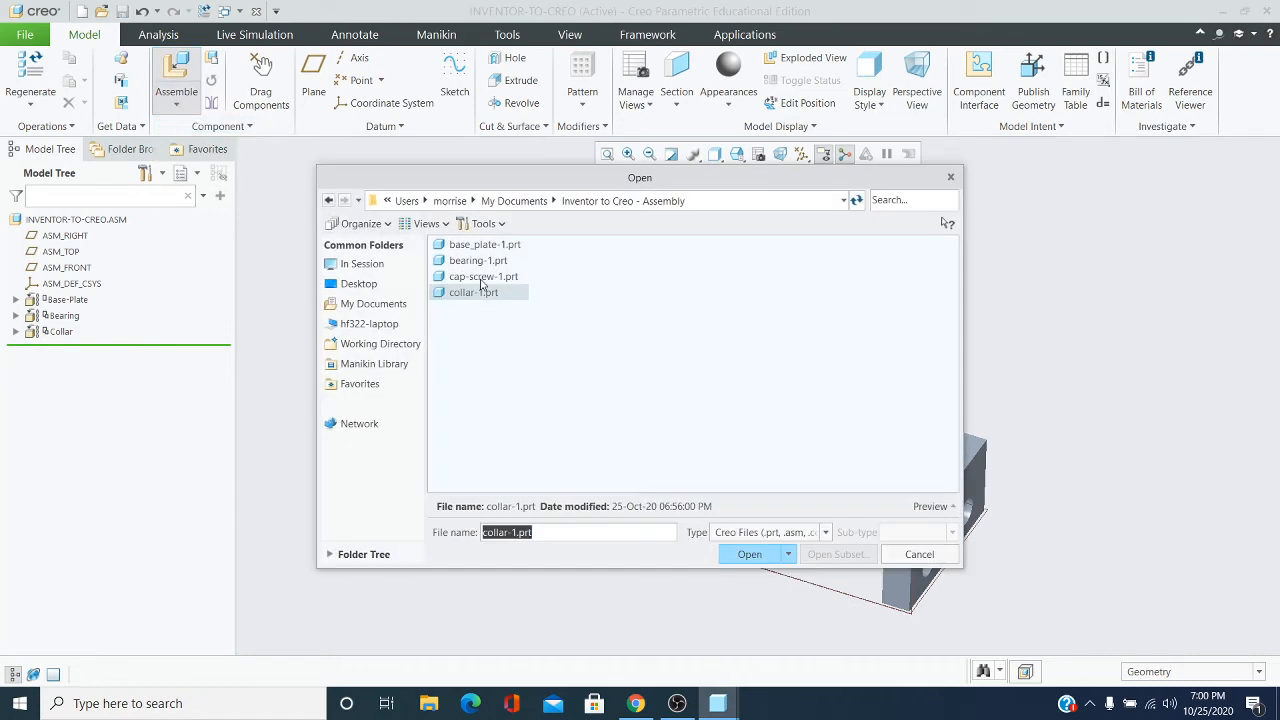
click(481, 279)
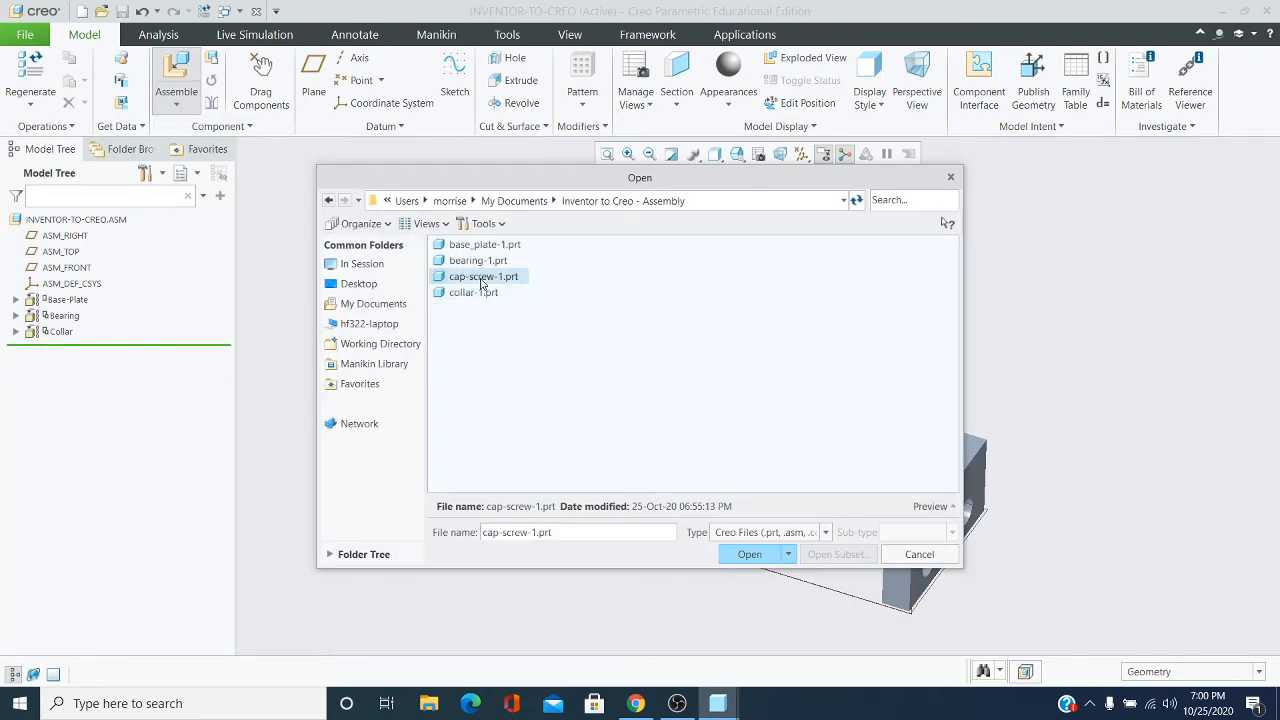
click(750, 556)
scroll(896, 580, up, 3)
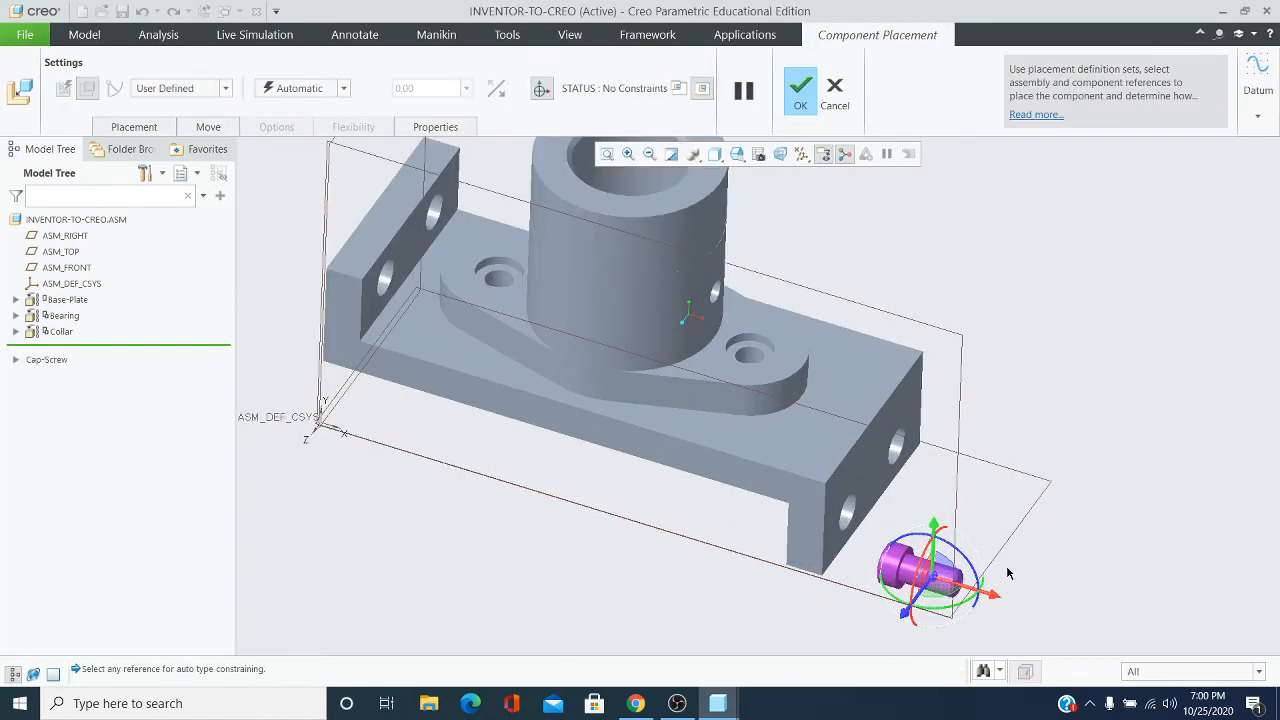
Make the cap screw's shank Coincident with the counterbored hole at the +X end of the bearing flange and slide the screw up above the flange.
click(343, 89)
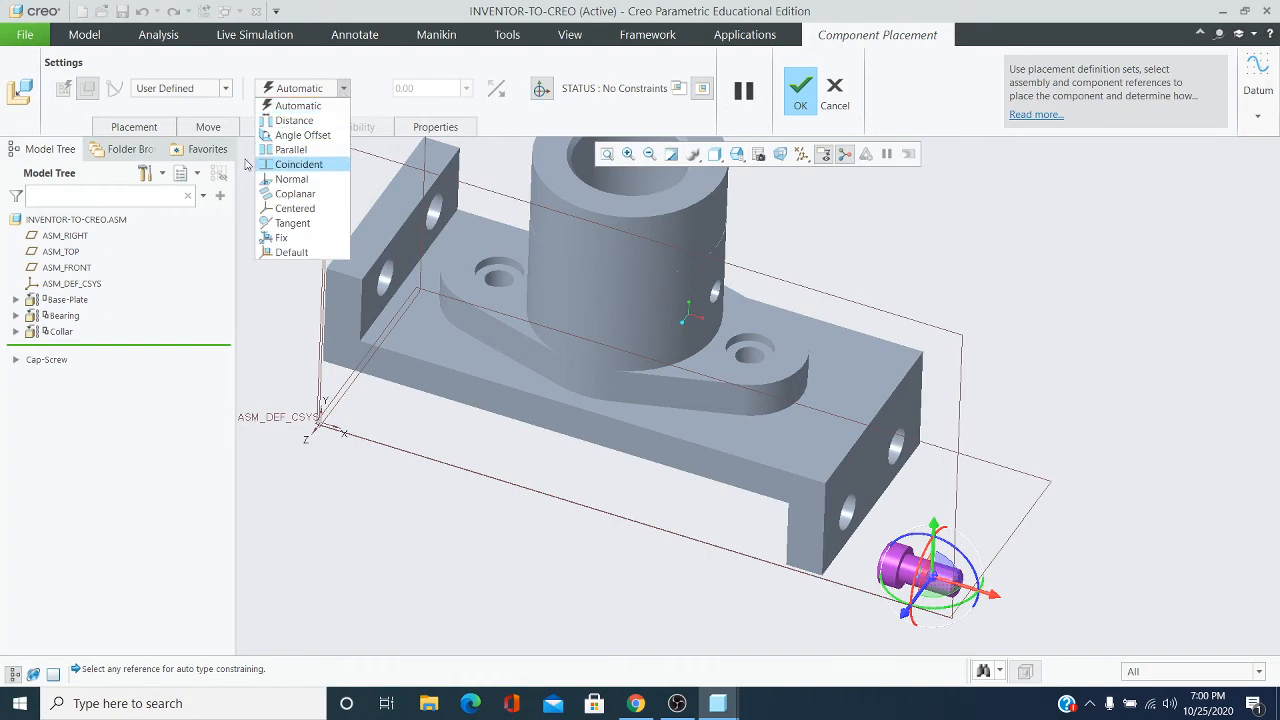
click(300, 170)
scroll(912, 577, up, 3)
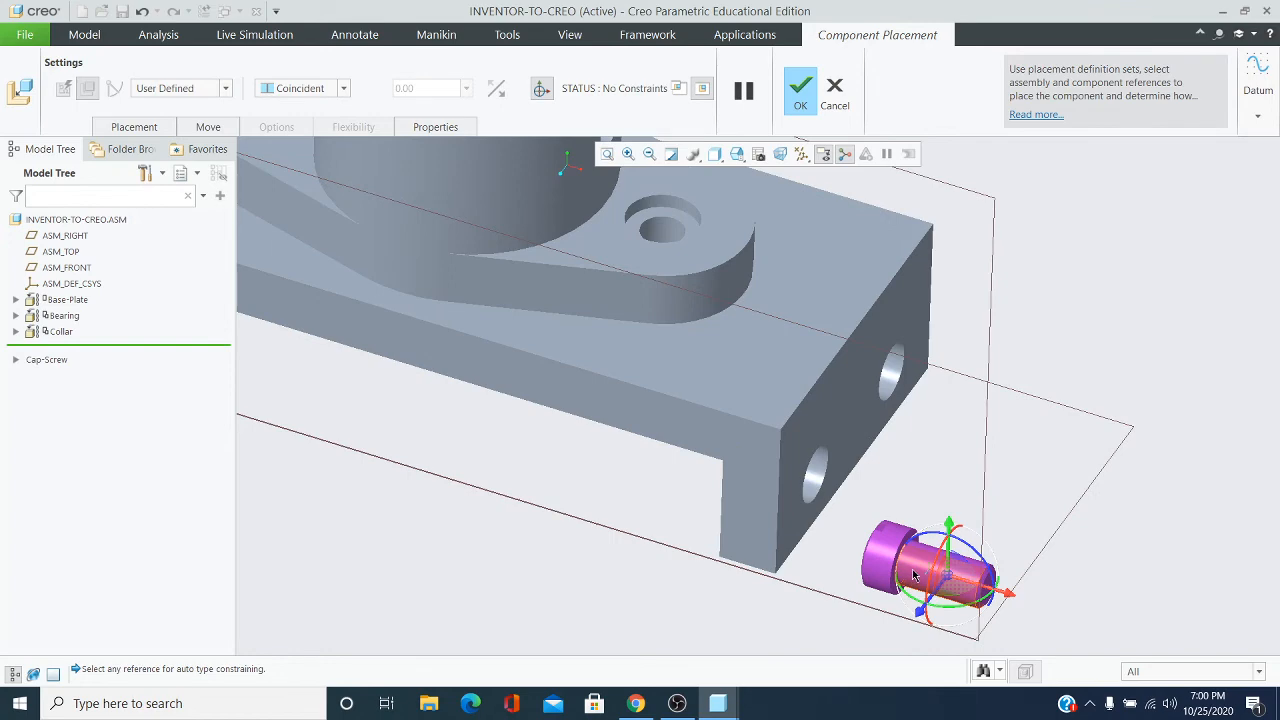
click(912, 577)
scroll(912, 577, down, 3)
scroll(710, 303, up, 3)
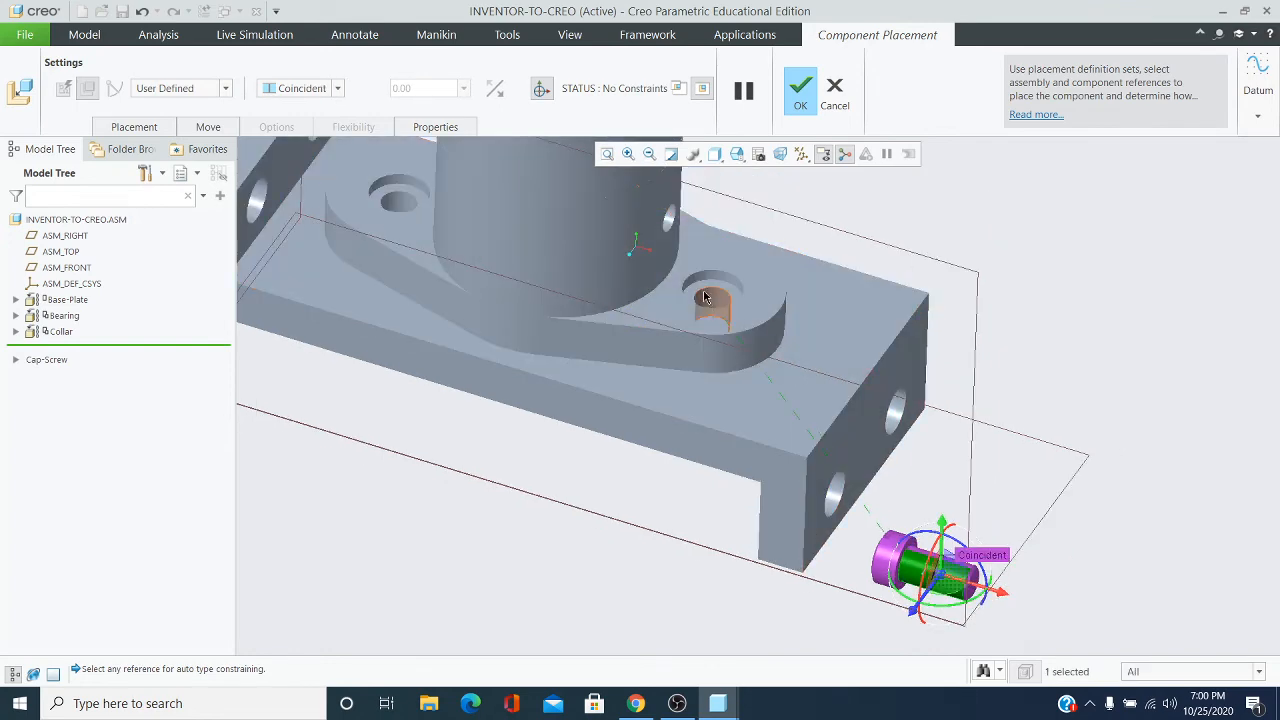
click(705, 297)
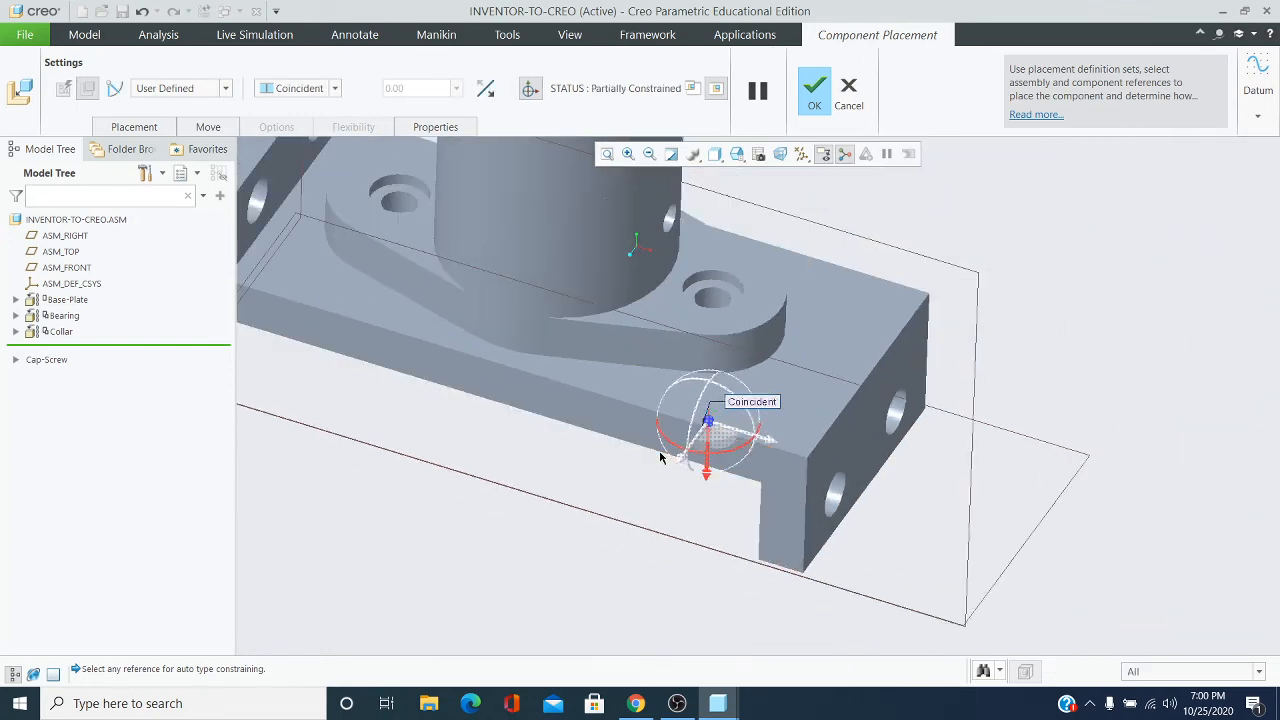
drag(709, 428, 762, 192)
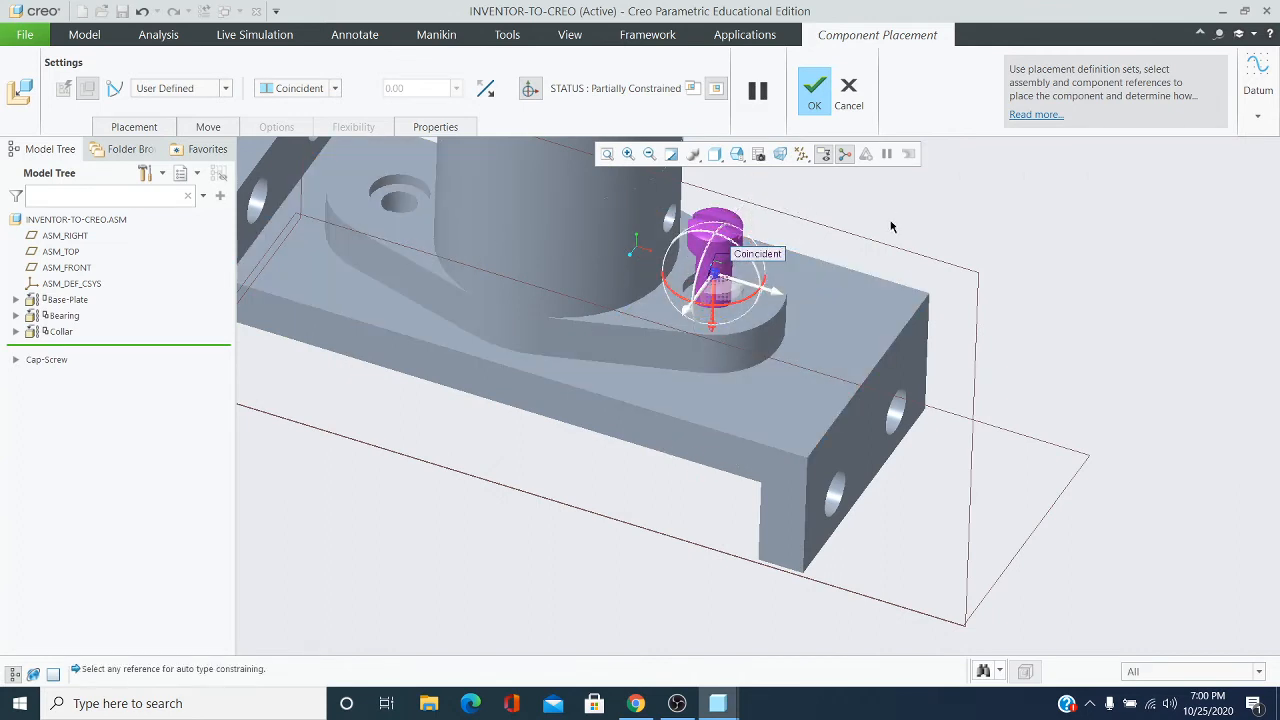
Add a second constraint between the underside of the cap screw's head and the counterbore floor in the bearing flange.
middle_drag(811, 302, 788, 170)
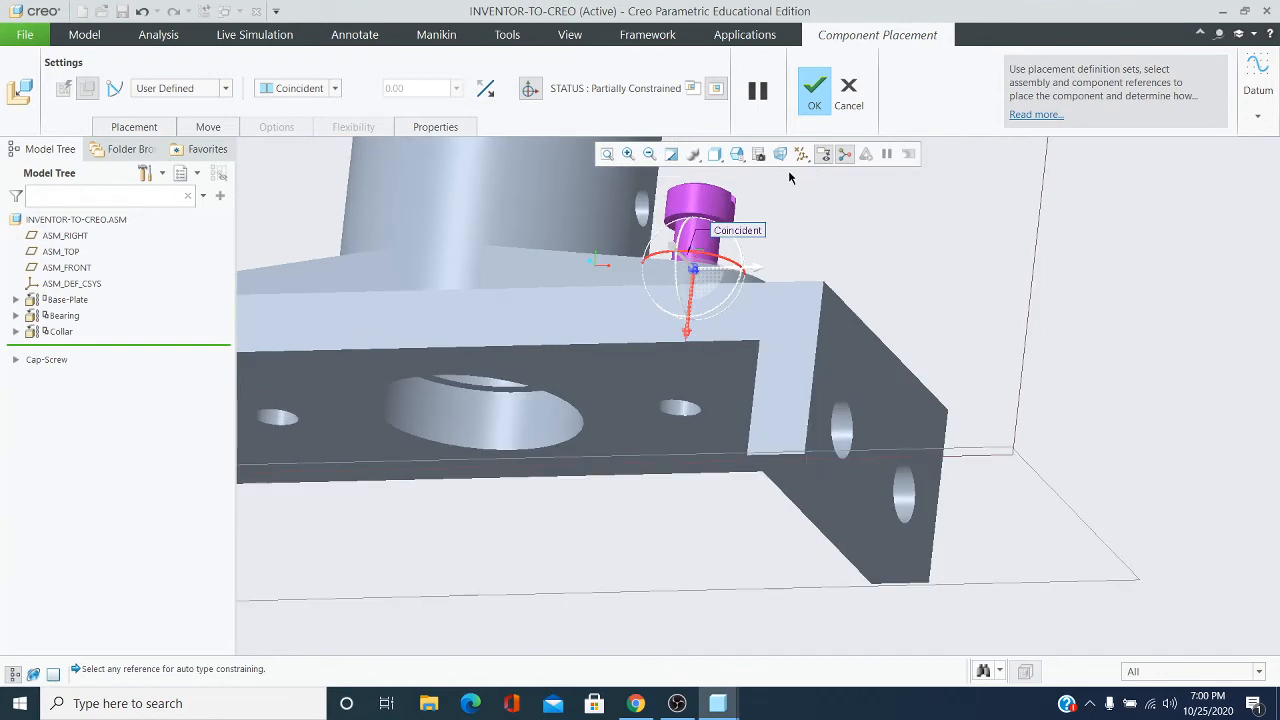
click(338, 90)
click(312, 121)
scroll(680, 180, down, 2)
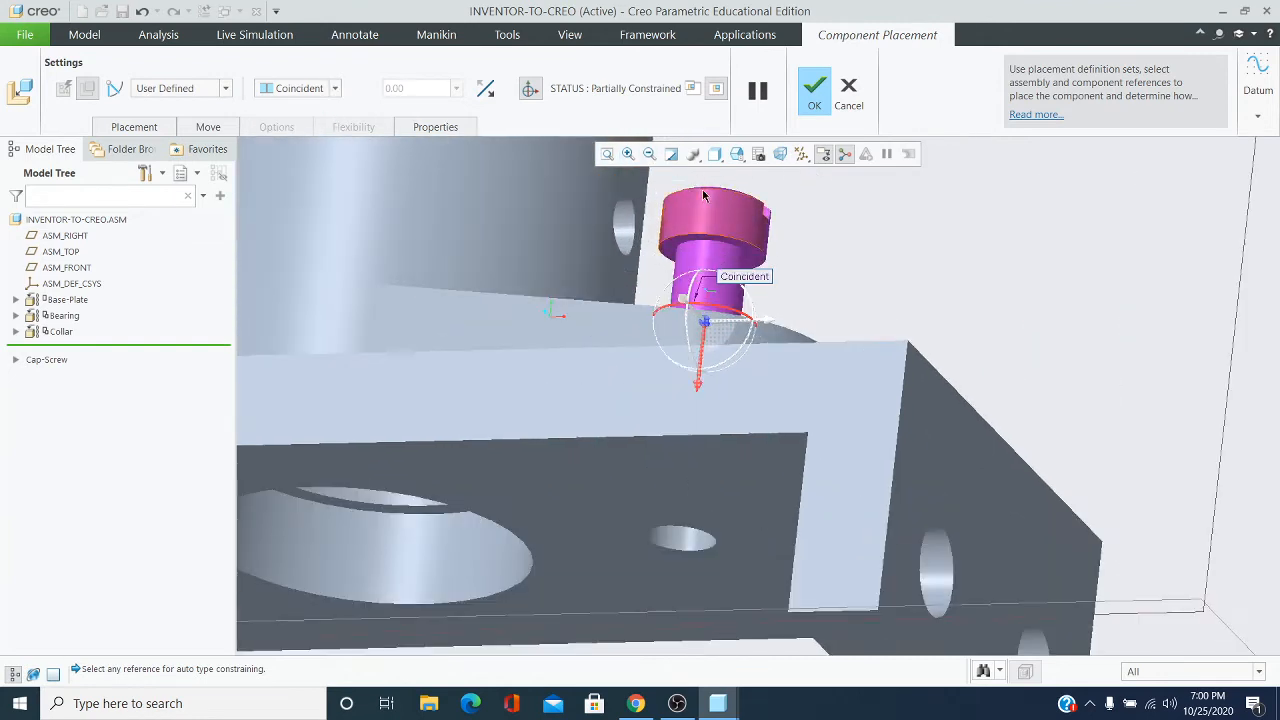
scroll(702, 196, down, 1)
click(773, 267)
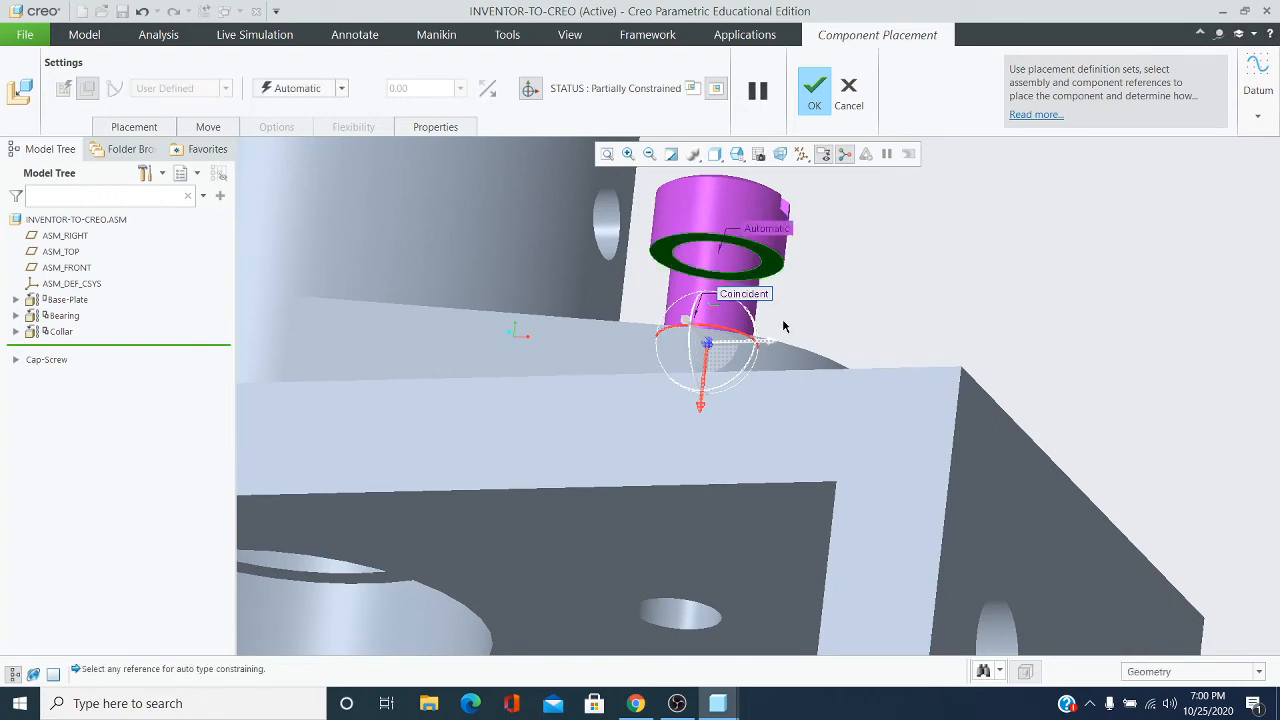
scroll(779, 350, up, 2)
middle_drag(778, 357, 756, 428)
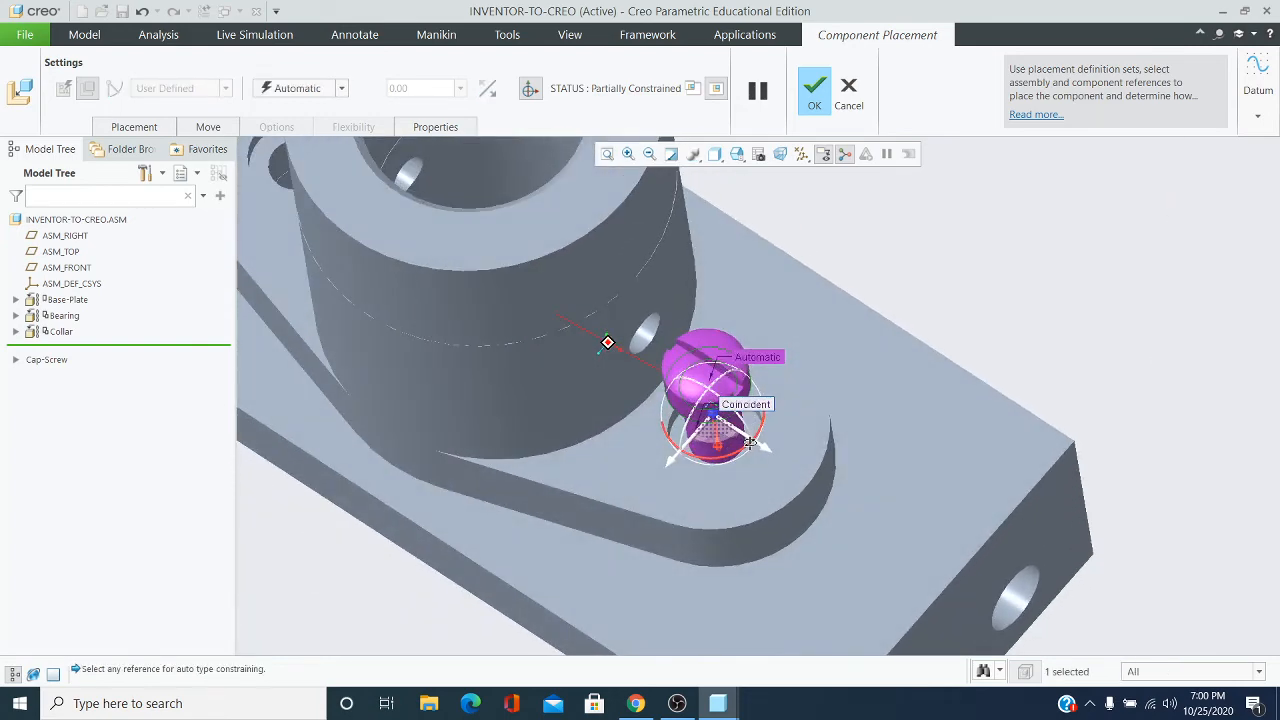
scroll(754, 424, down, 2)
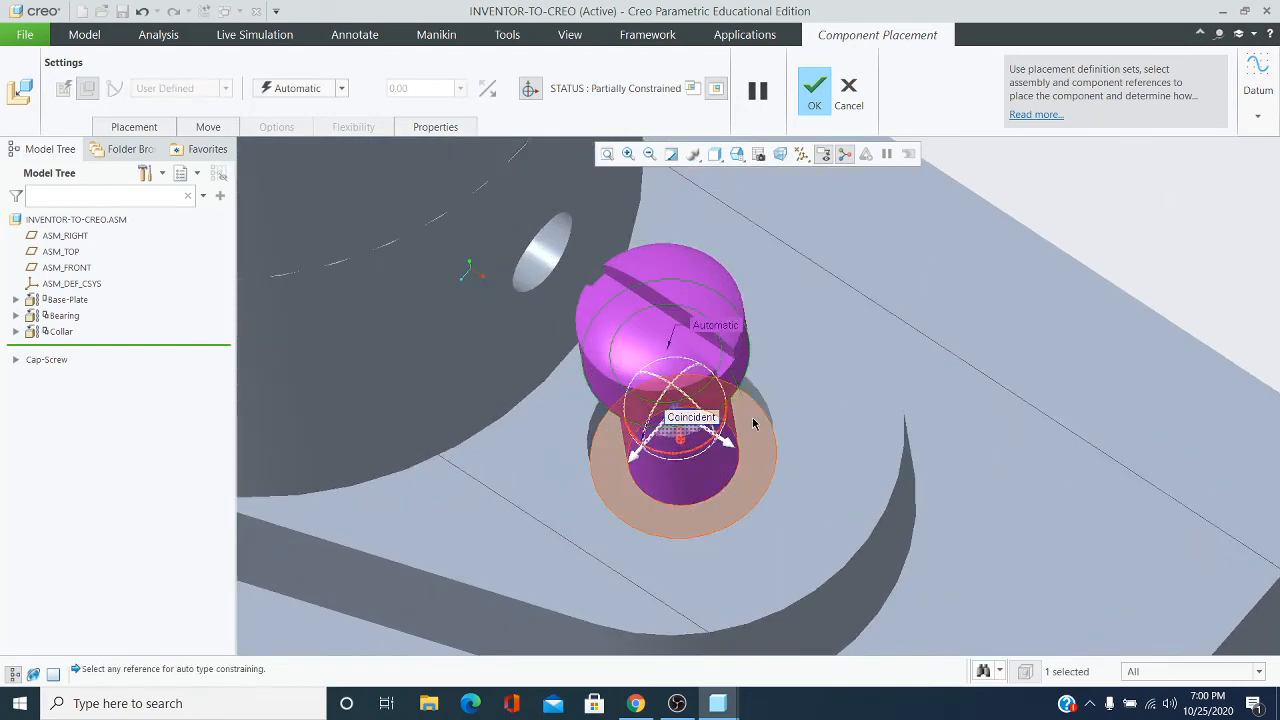
click(754, 424)
scroll(757, 346, up, 3)
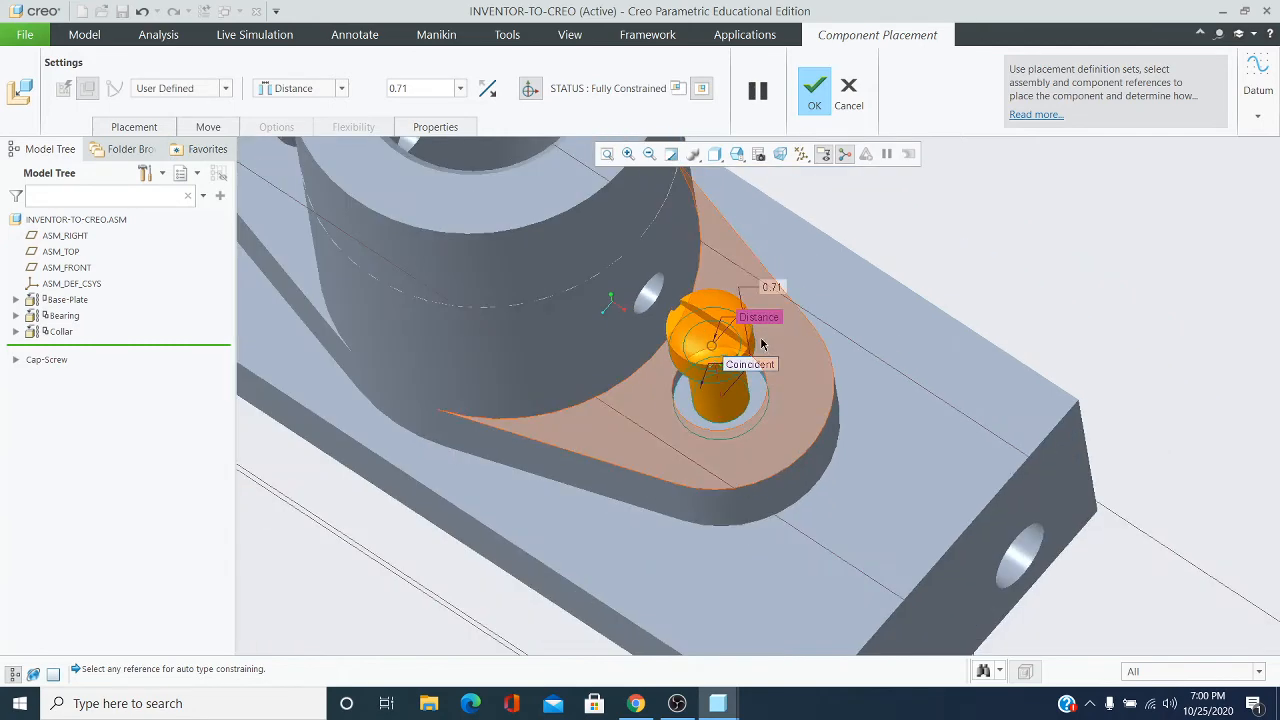
Change the constraint between the screw head's underside and the counterbore floor to Coincident and accept the placement.
middle_drag(761, 343, 908, 294)
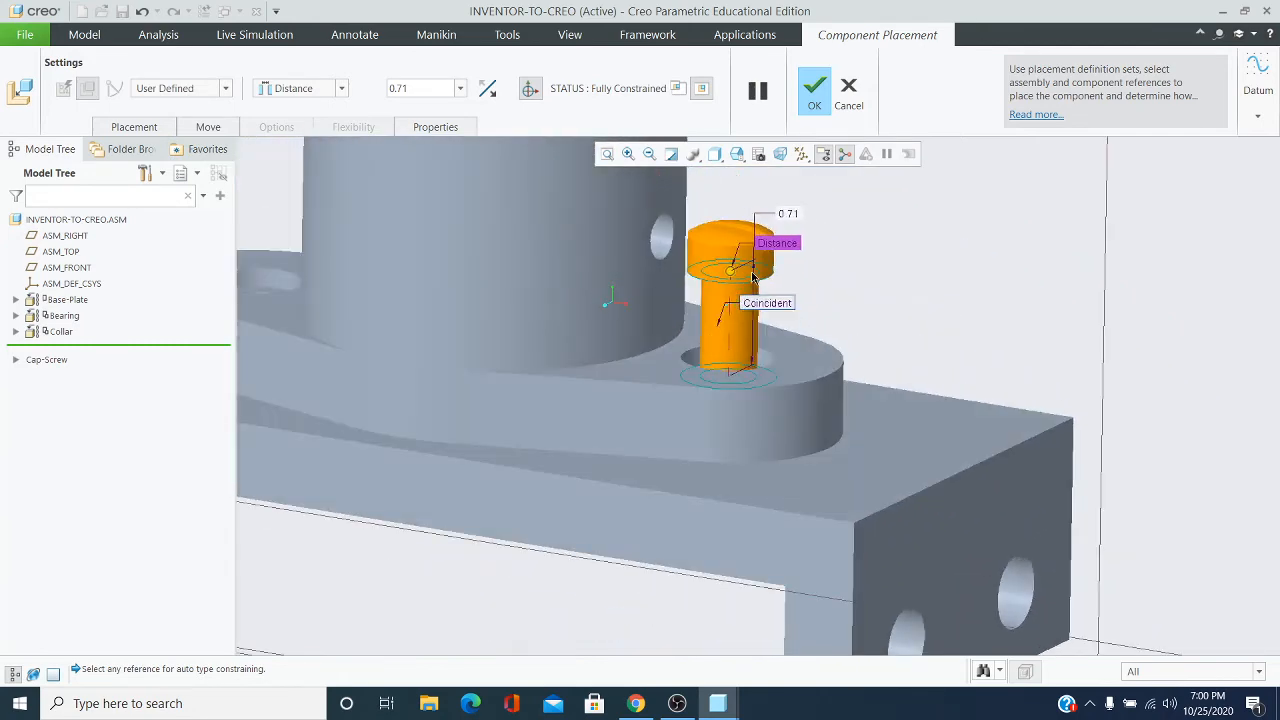
drag(732, 272, 733, 220)
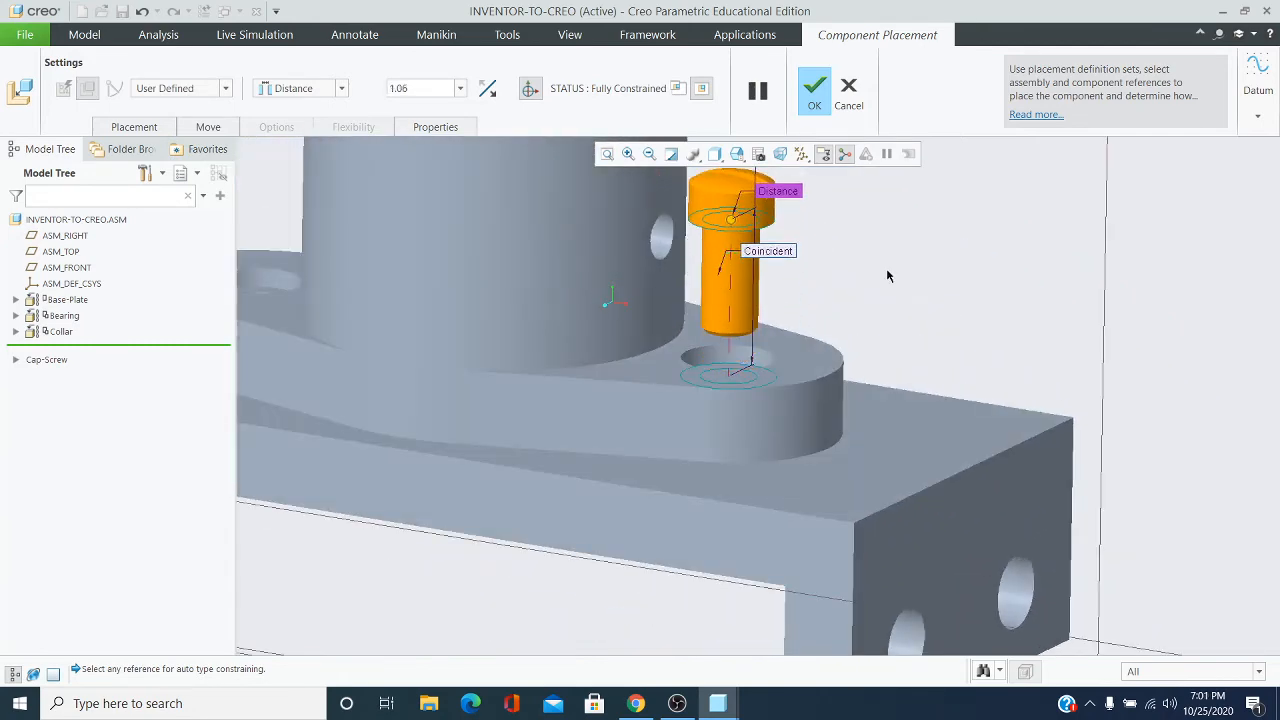
middle_drag(881, 274, 884, 234)
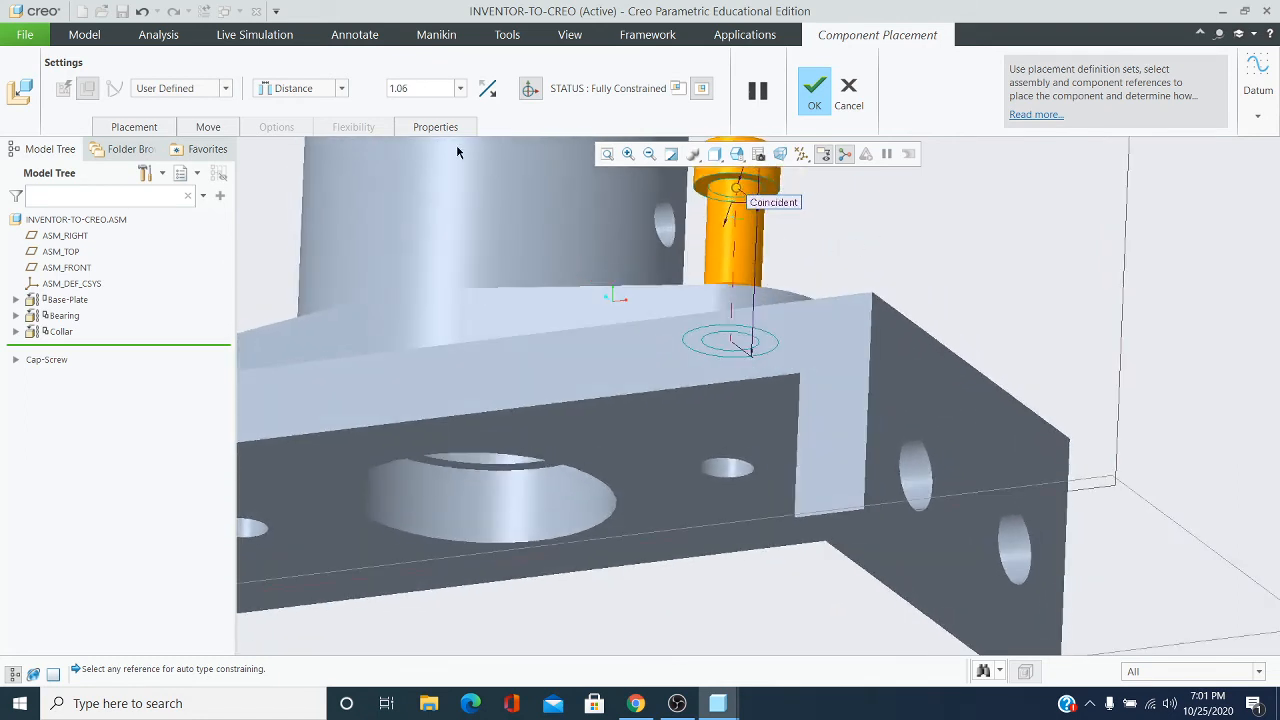
click(341, 89)
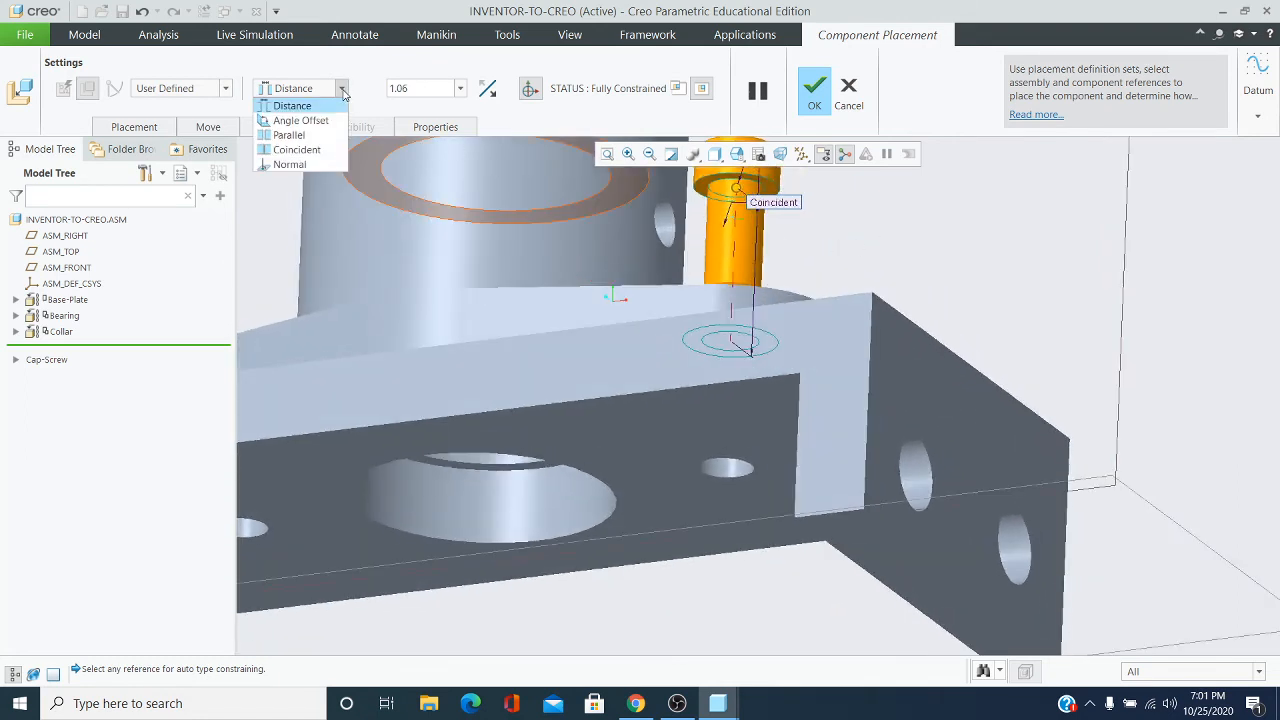
click(296, 149)
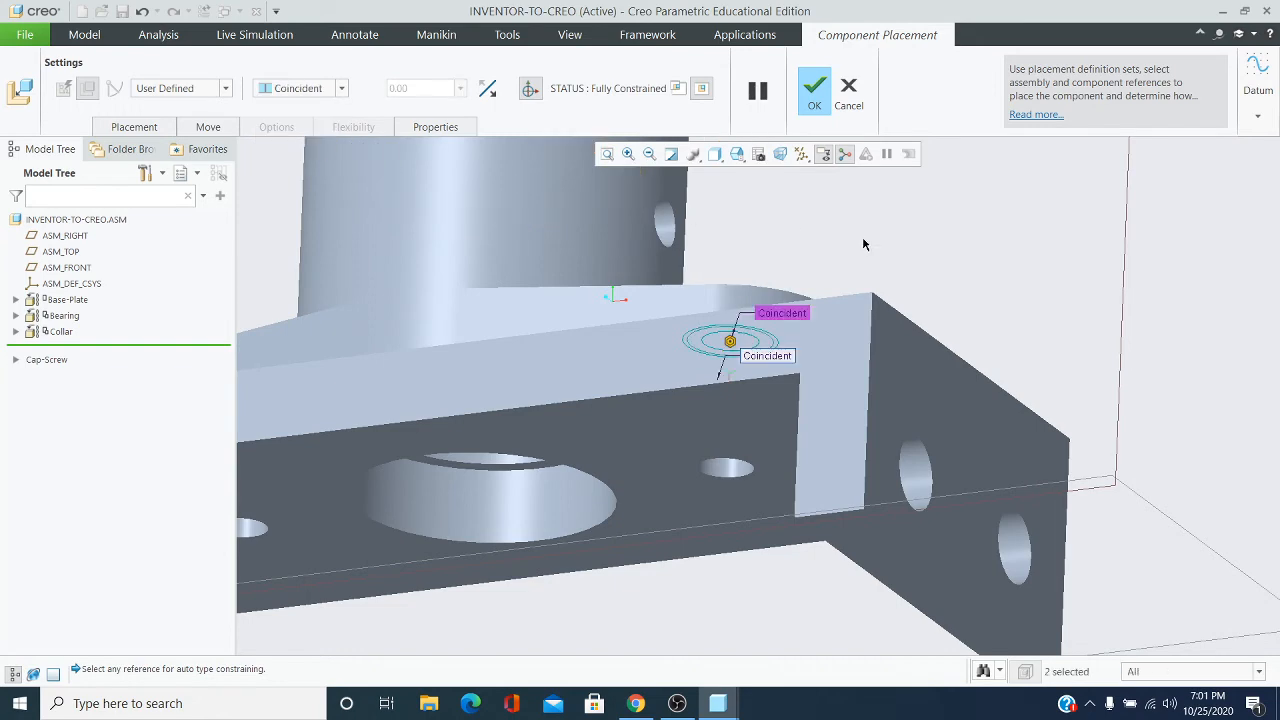
middle_drag(788, 240, 837, 330)
scroll(808, 340, down, 2)
scroll(808, 340, up, 2)
click(817, 107)
scroll(839, 327, up, 3)
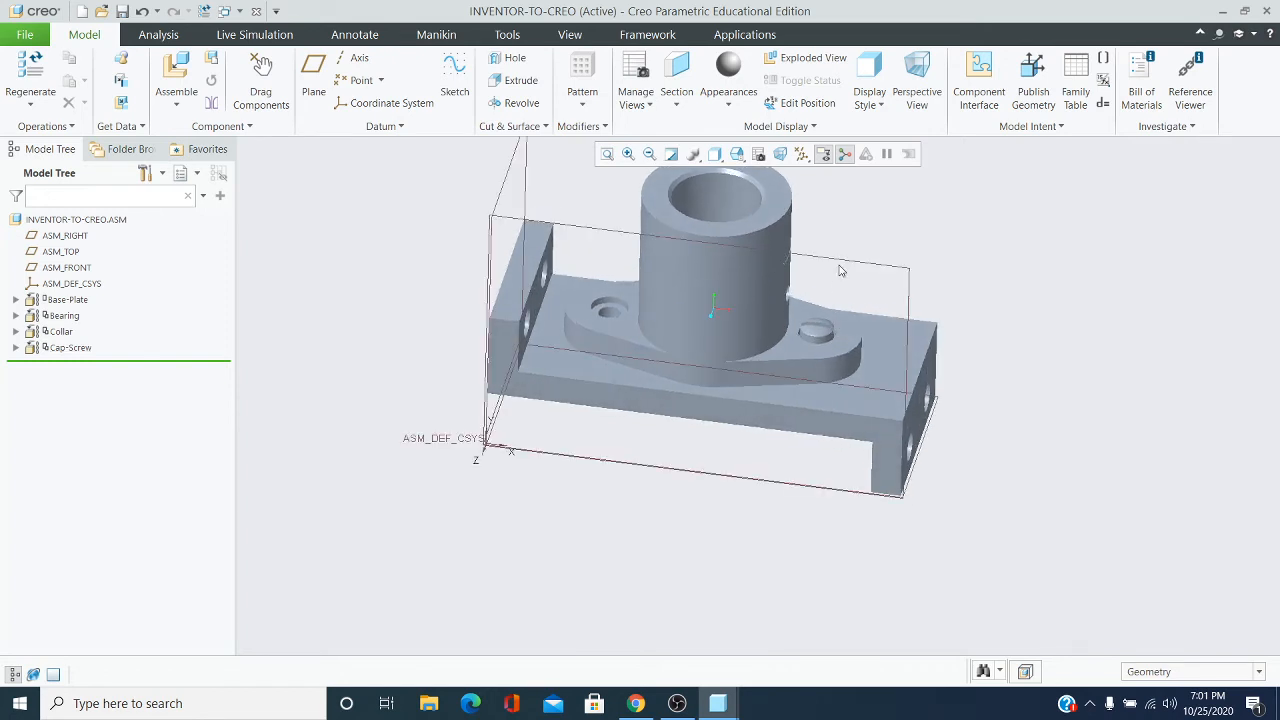
Bring a second cap-screw-1.prt into the assembly and rotate it upright with its head facing up.
click(179, 106)
click(186, 124)
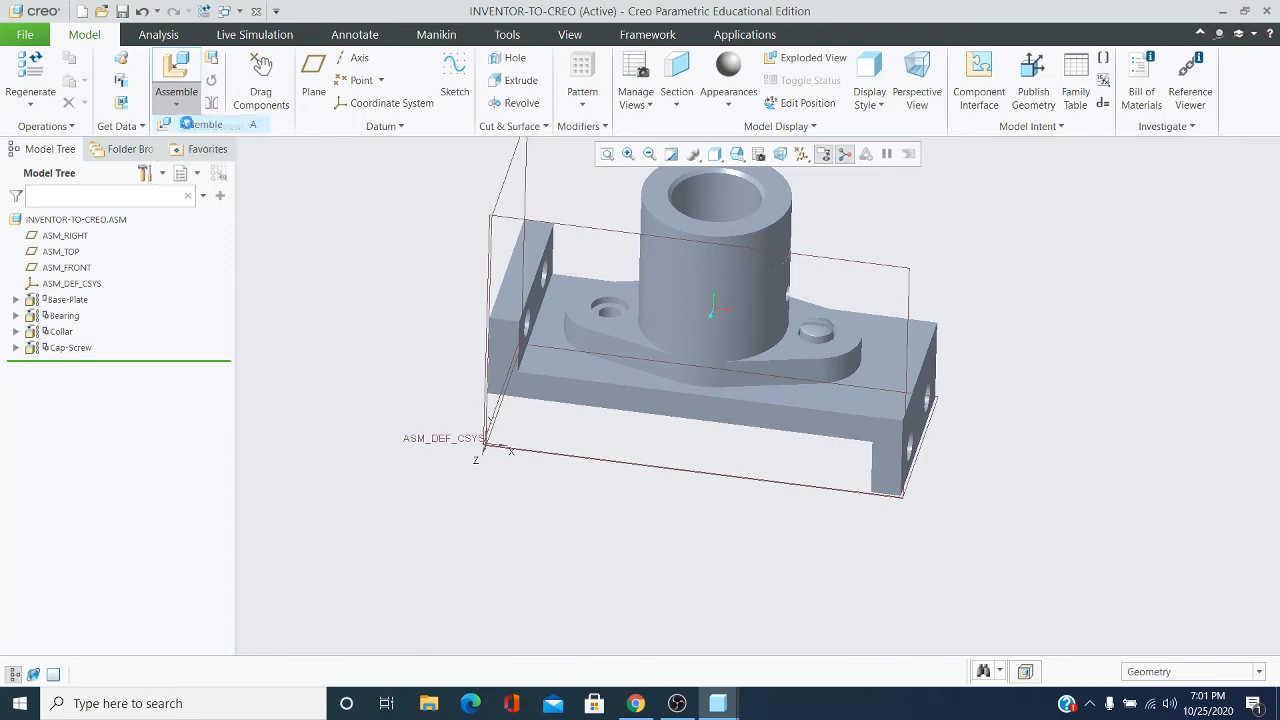
click(483, 280)
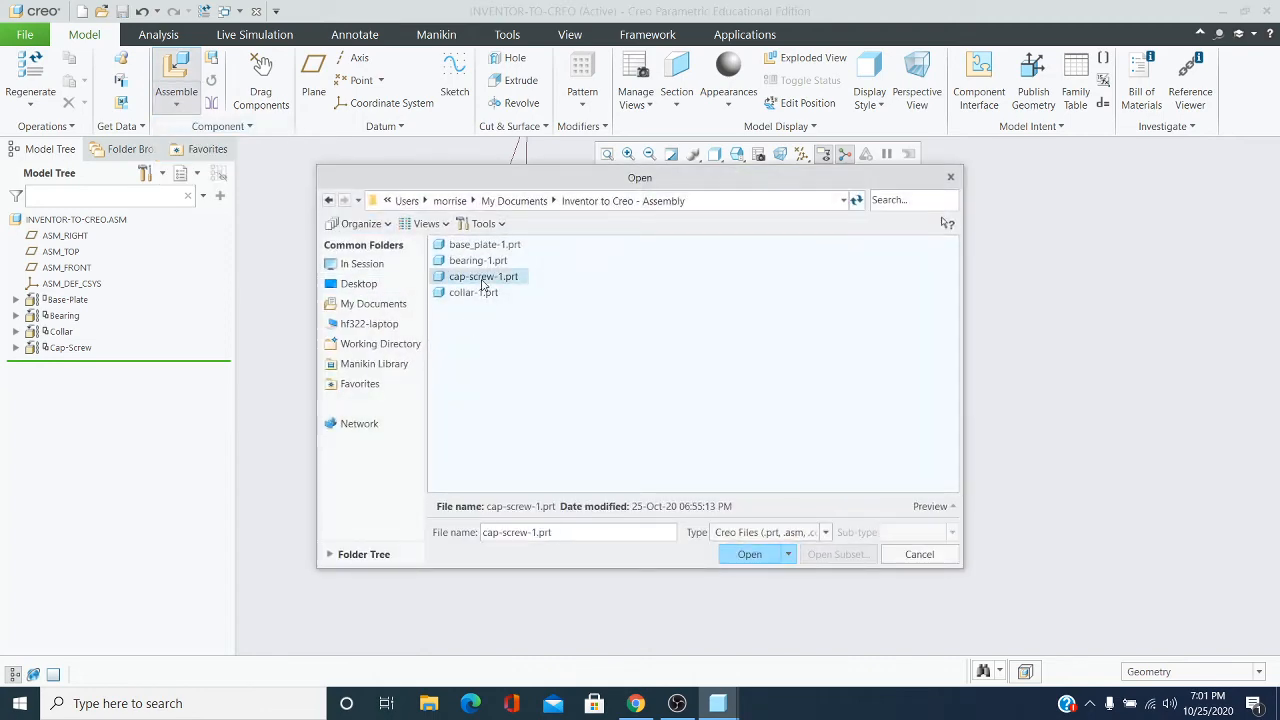
click(750, 554)
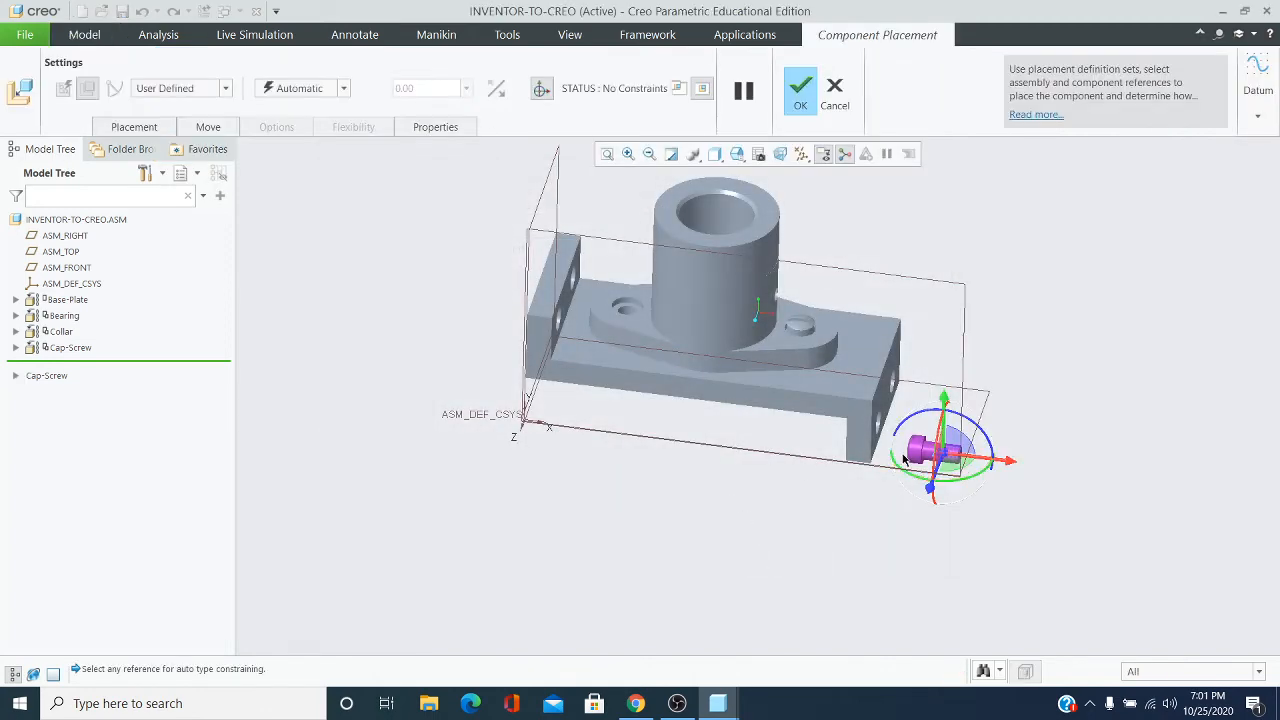
scroll(903, 457, up, 1)
scroll(906, 459, down, 1)
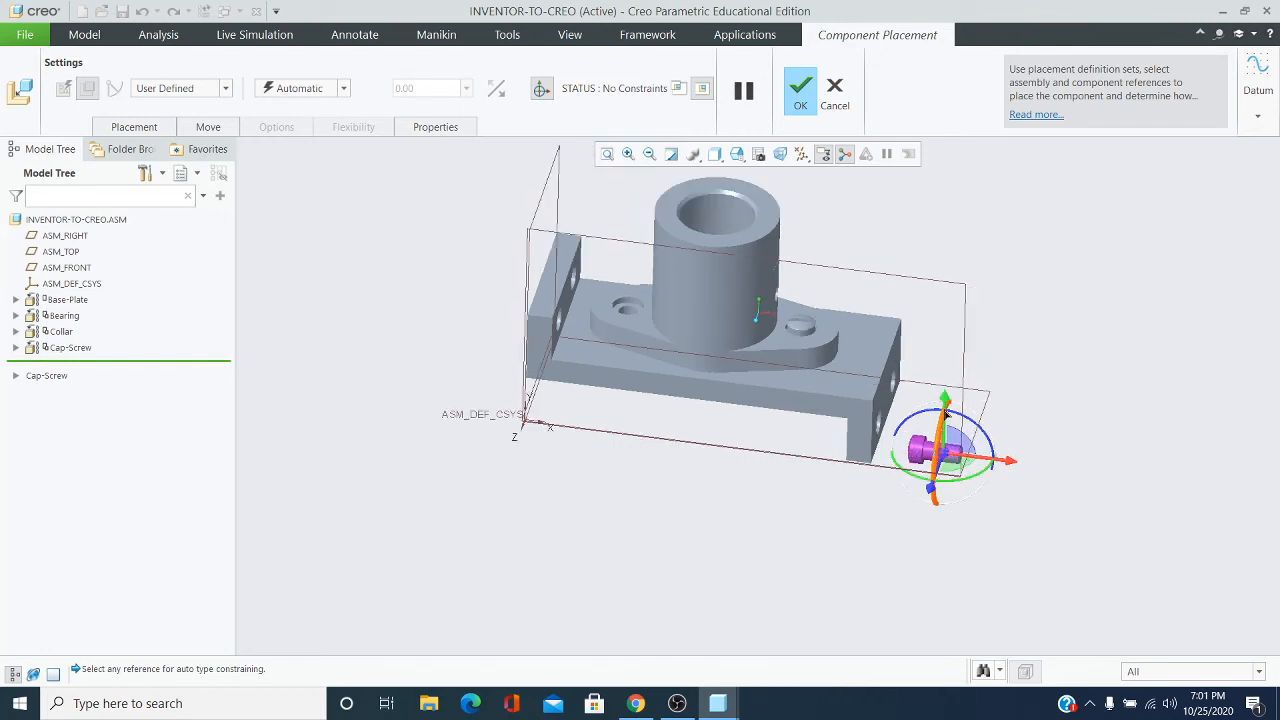
drag(960, 419, 996, 472)
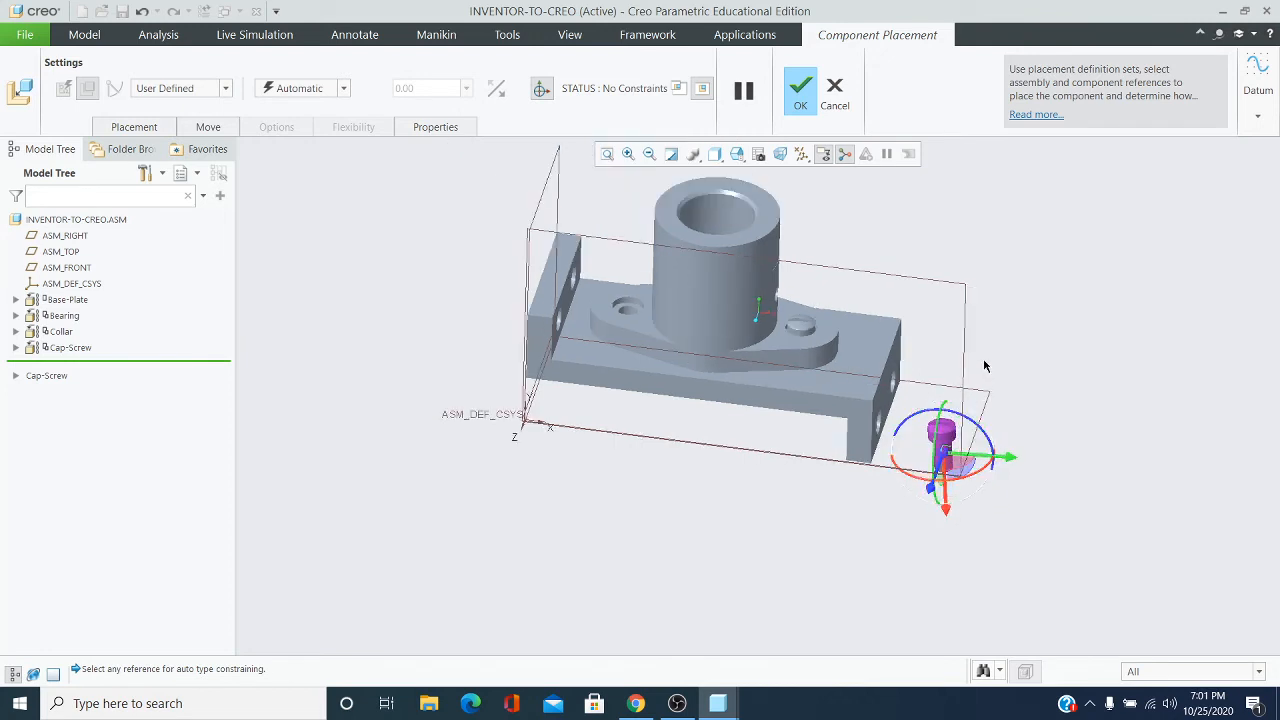
scroll(984, 366, up, 1)
Try a Normal constraint between the second cap screw's shank and the empty hole in the bearing flange, and undo it.
click(343, 89)
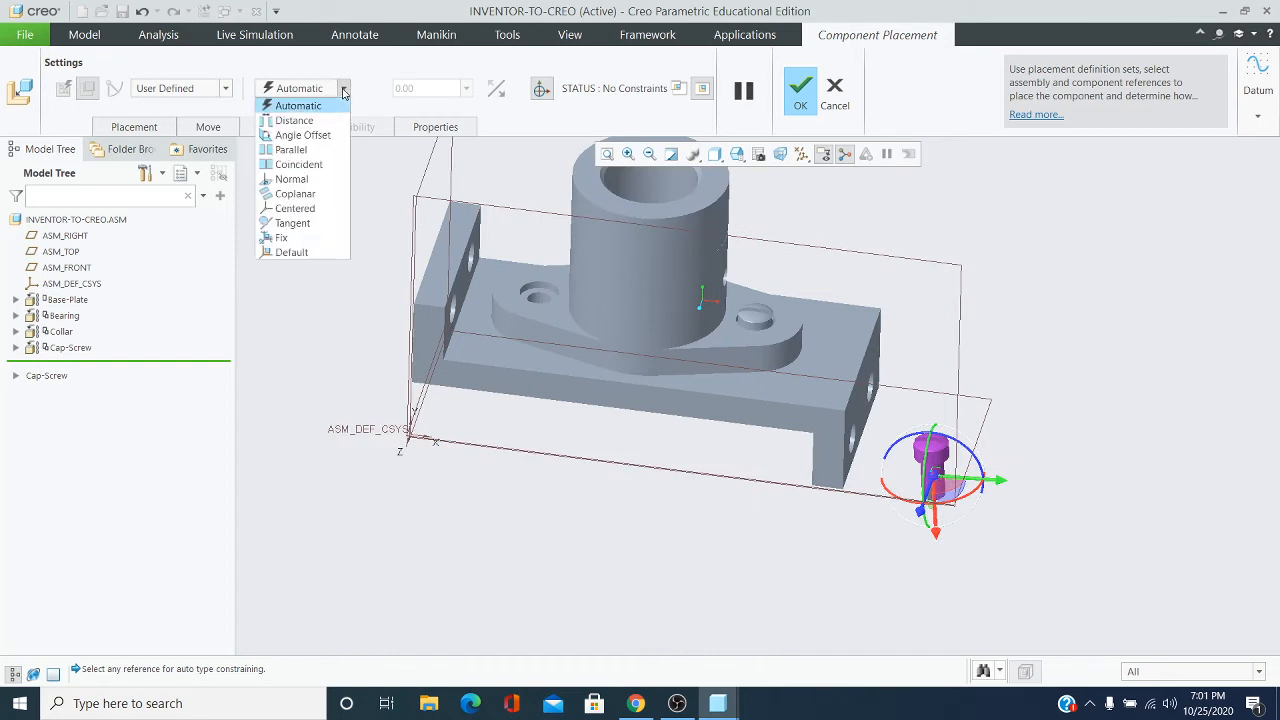
click(291, 179)
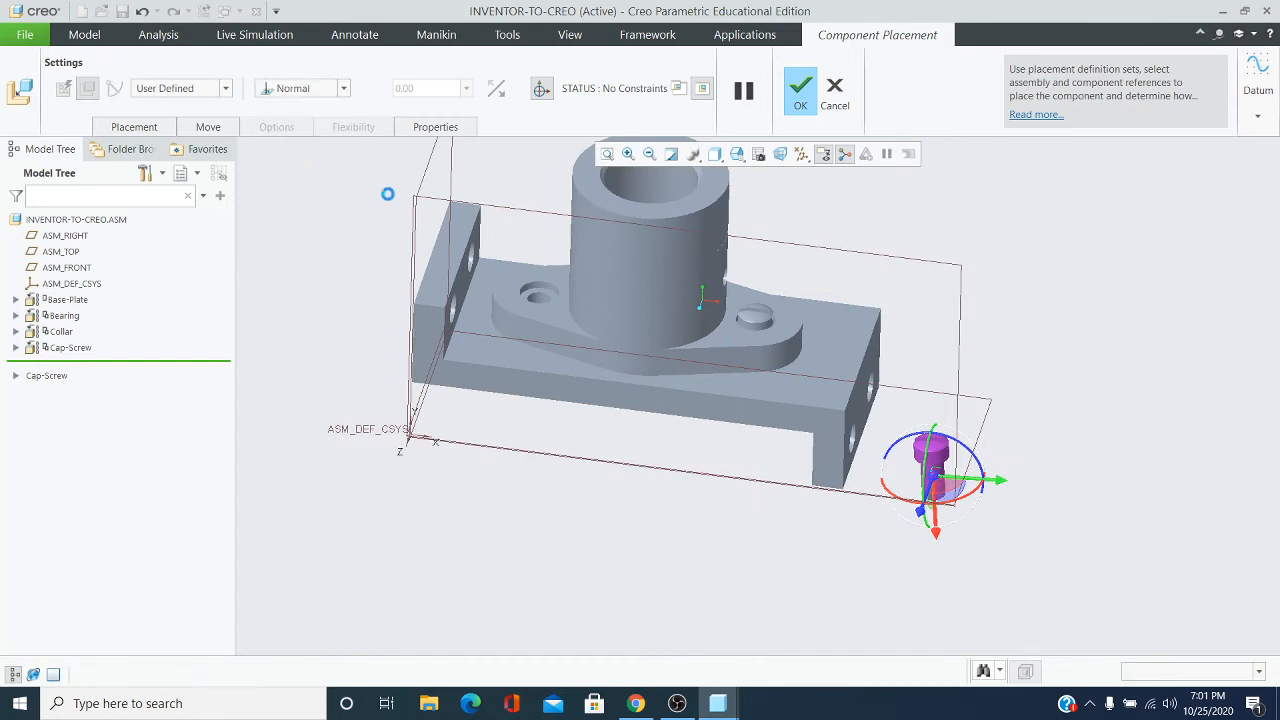
scroll(1018, 544, up, 1)
scroll(993, 514, up, 1)
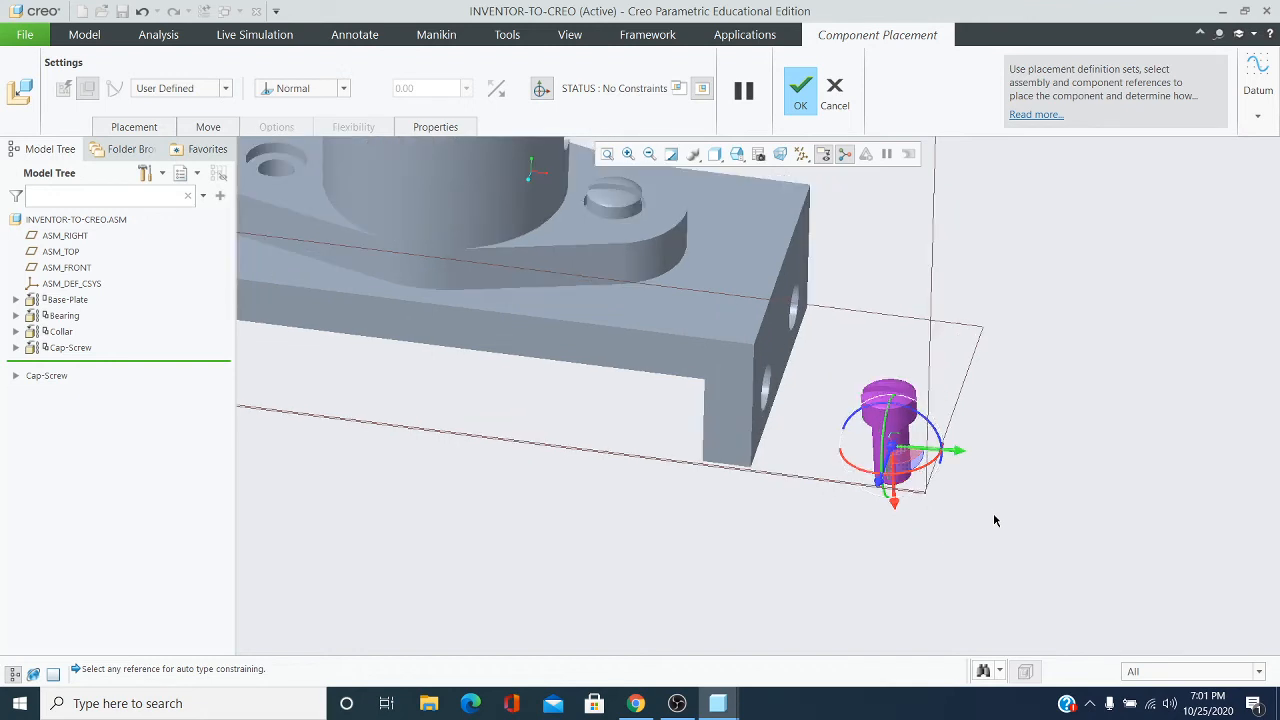
scroll(990, 516, up, 1)
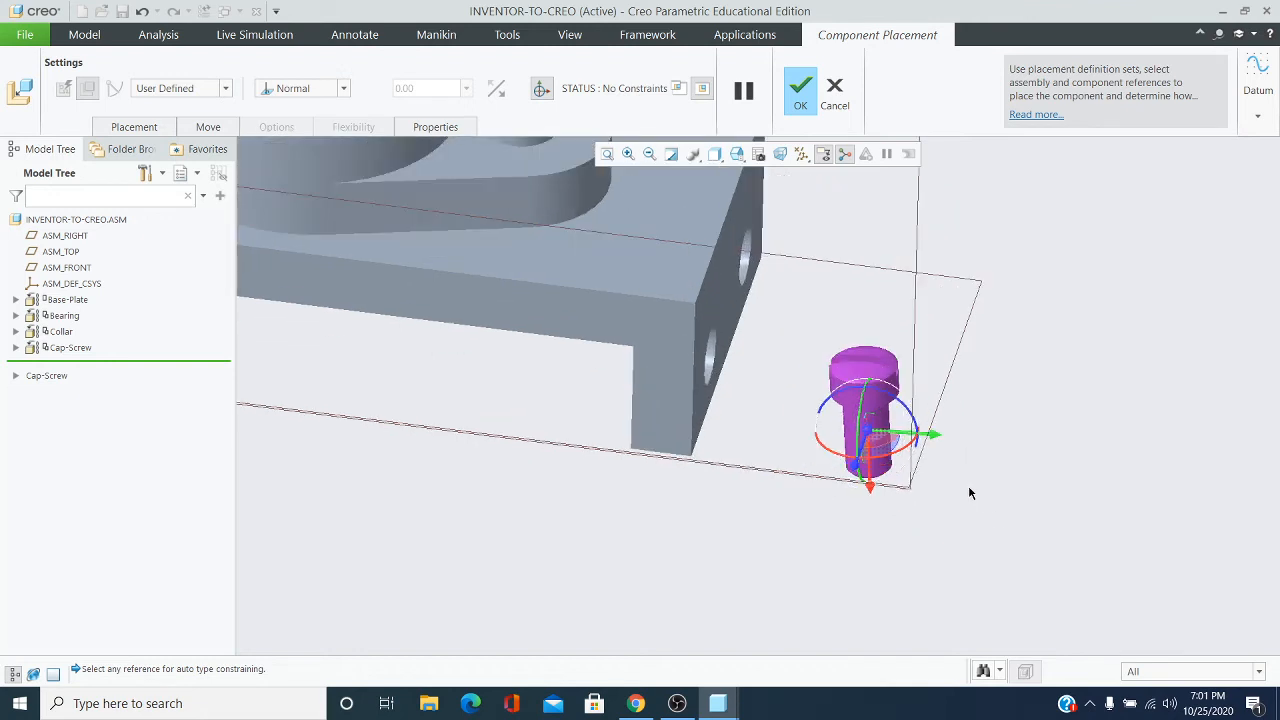
scroll(926, 472, up, 1)
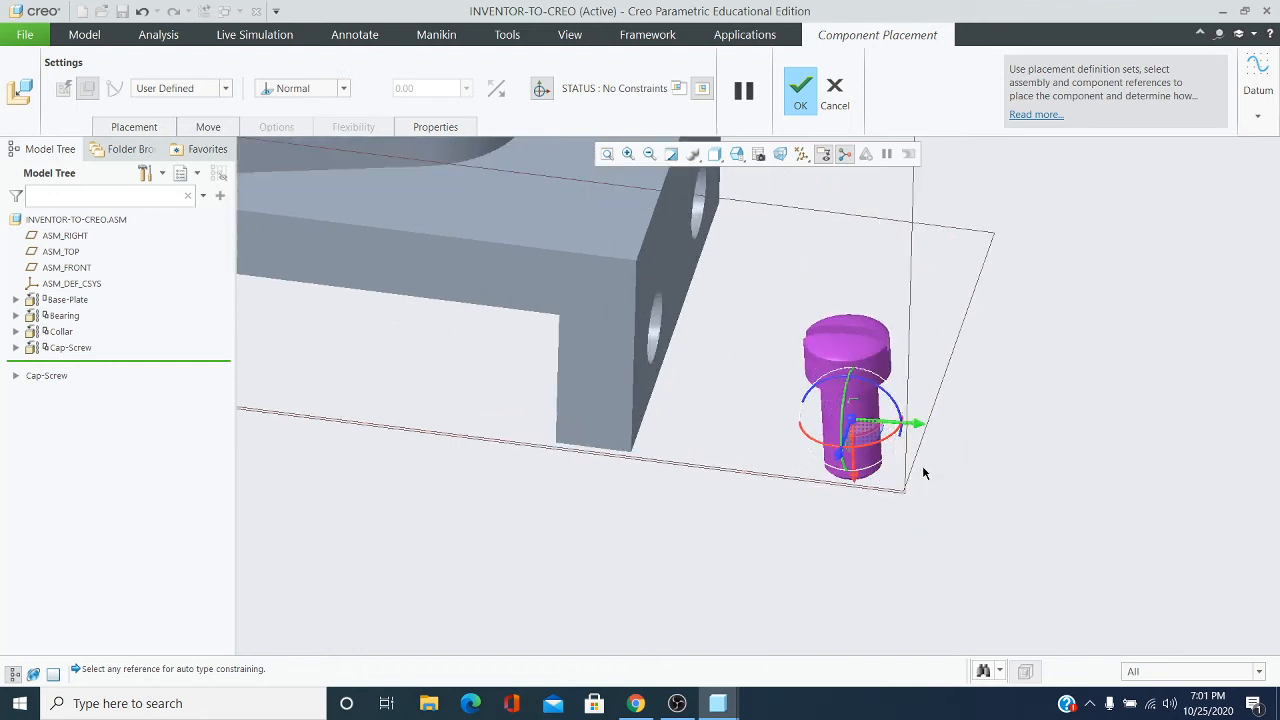
click(862, 403)
scroll(999, 452, down, 2)
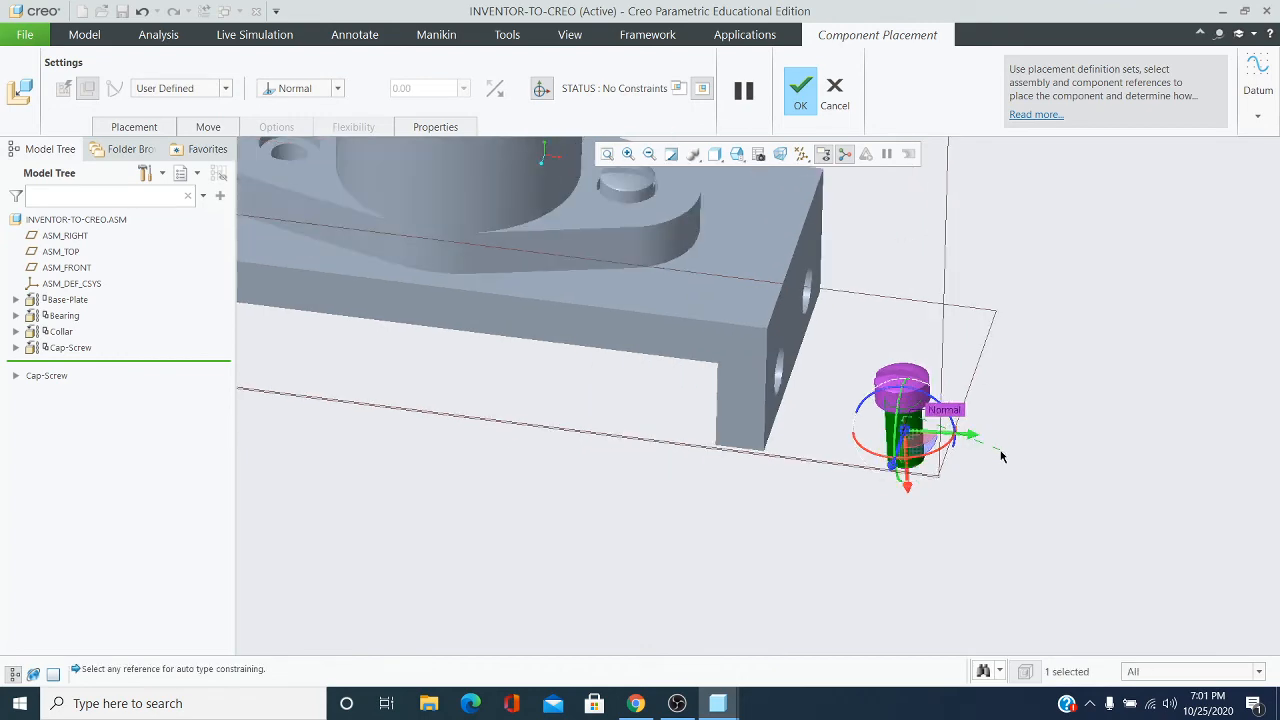
scroll(789, 385, down, 1)
scroll(789, 385, down, 2)
scroll(520, 262, up, 3)
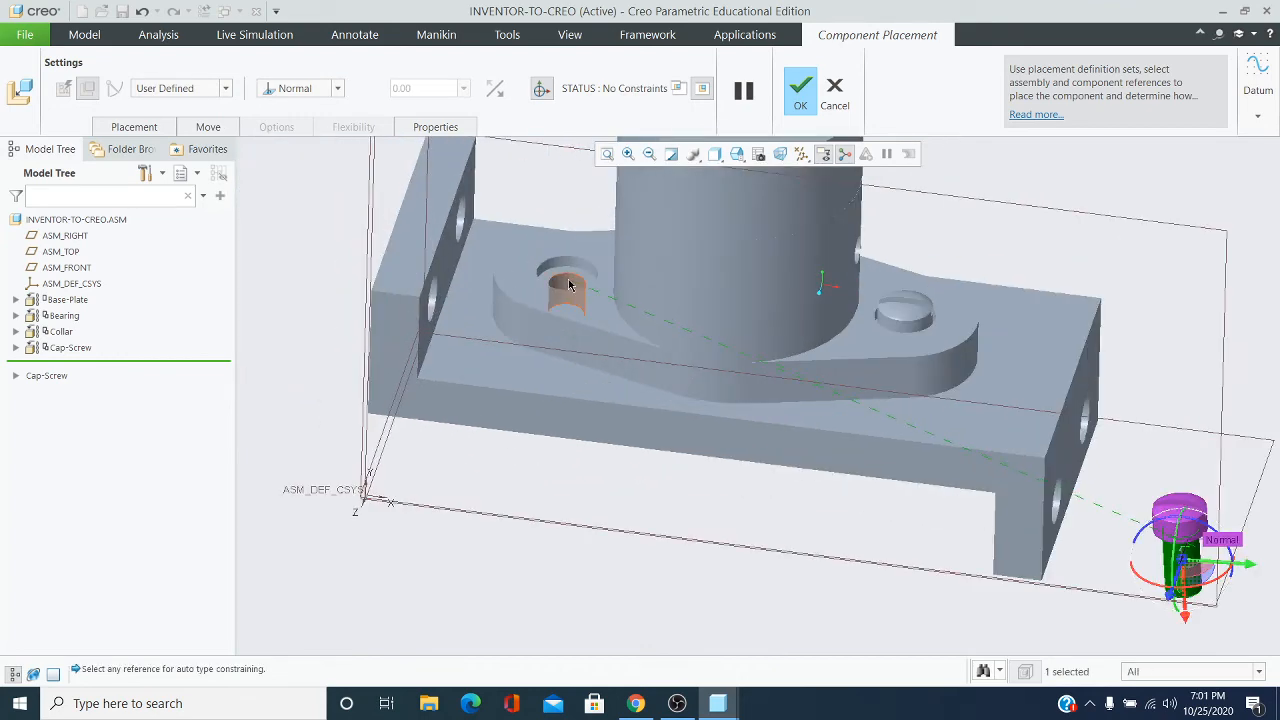
click(566, 279)
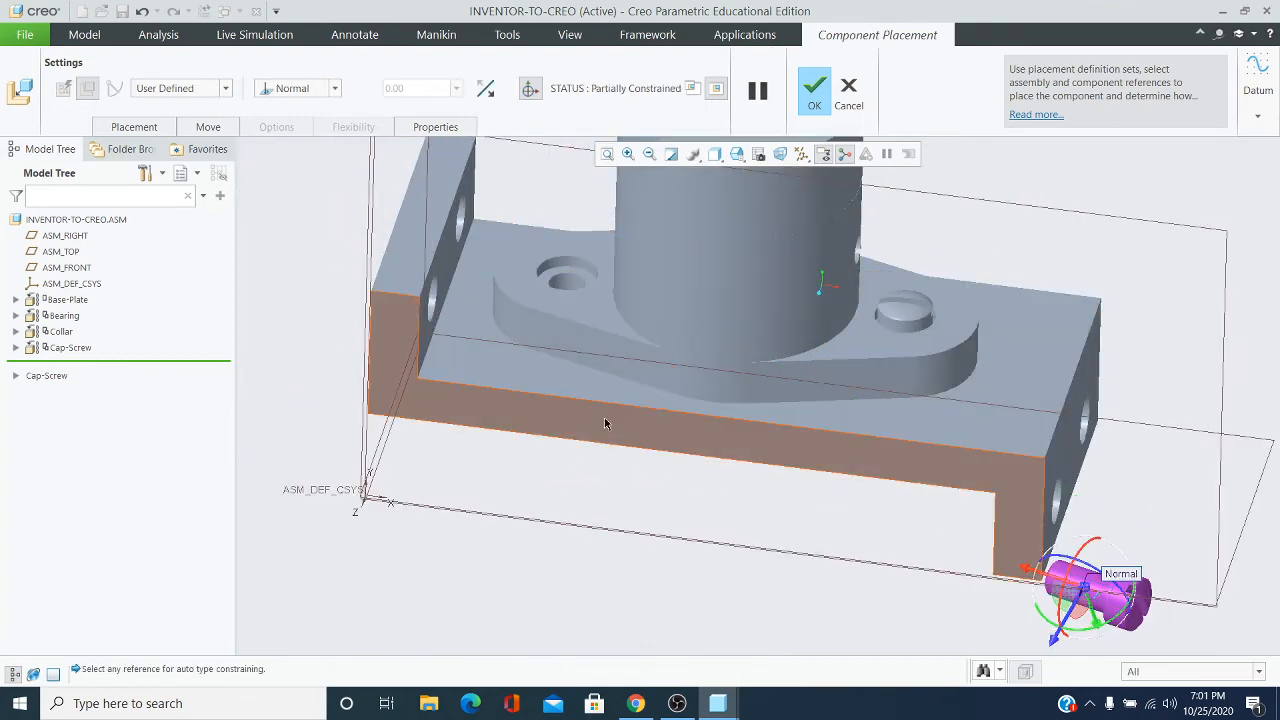
scroll(284, 154, down, 2)
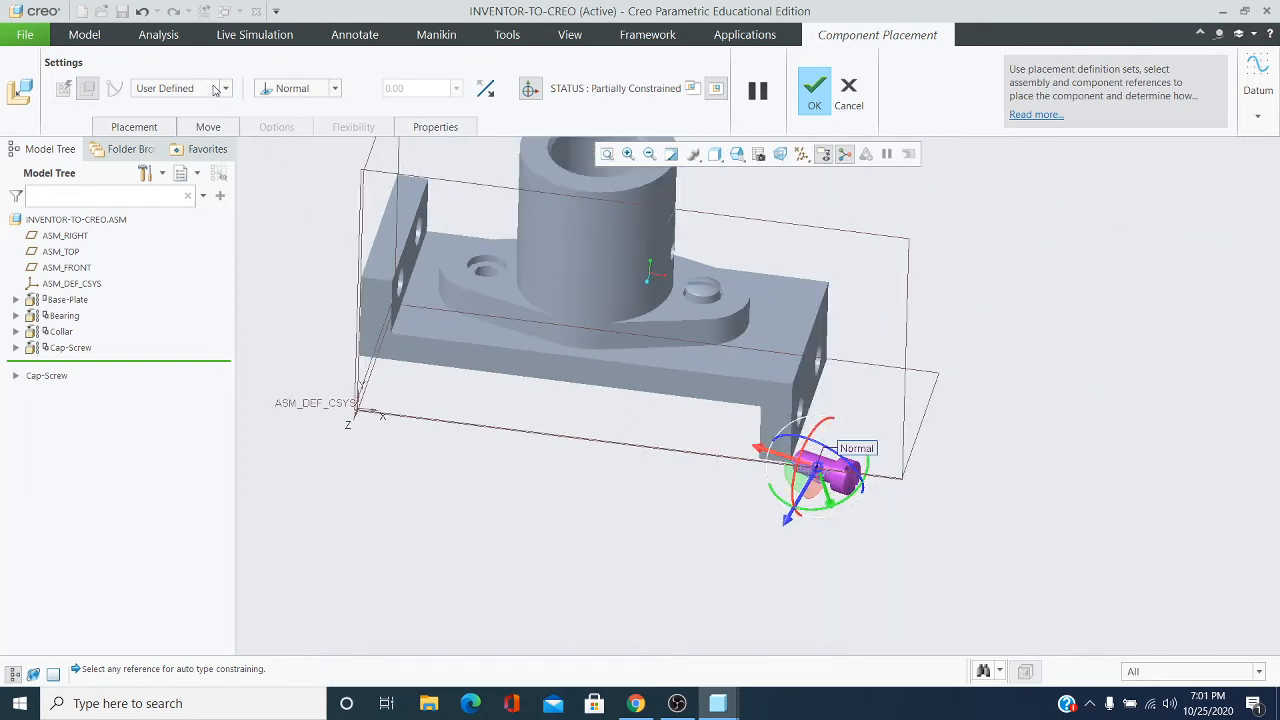
click(143, 14)
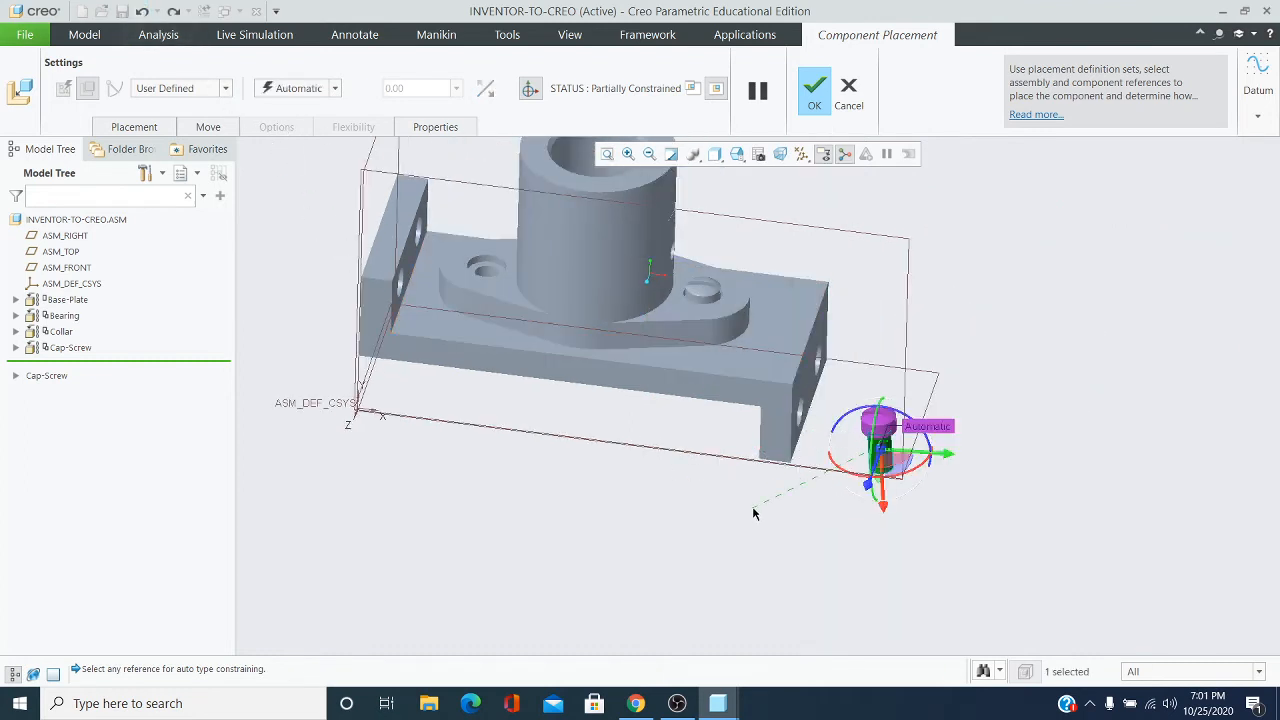
Make the second cap screw's shank Coincident with the empty counterbored hole in the bearing flange and slide the screw up above the flange.
scroll(848, 433, up, 1)
scroll(849, 434, up, 1)
middle_drag(849, 434, 846, 350)
middle_drag(844, 515, 846, 539)
click(336, 88)
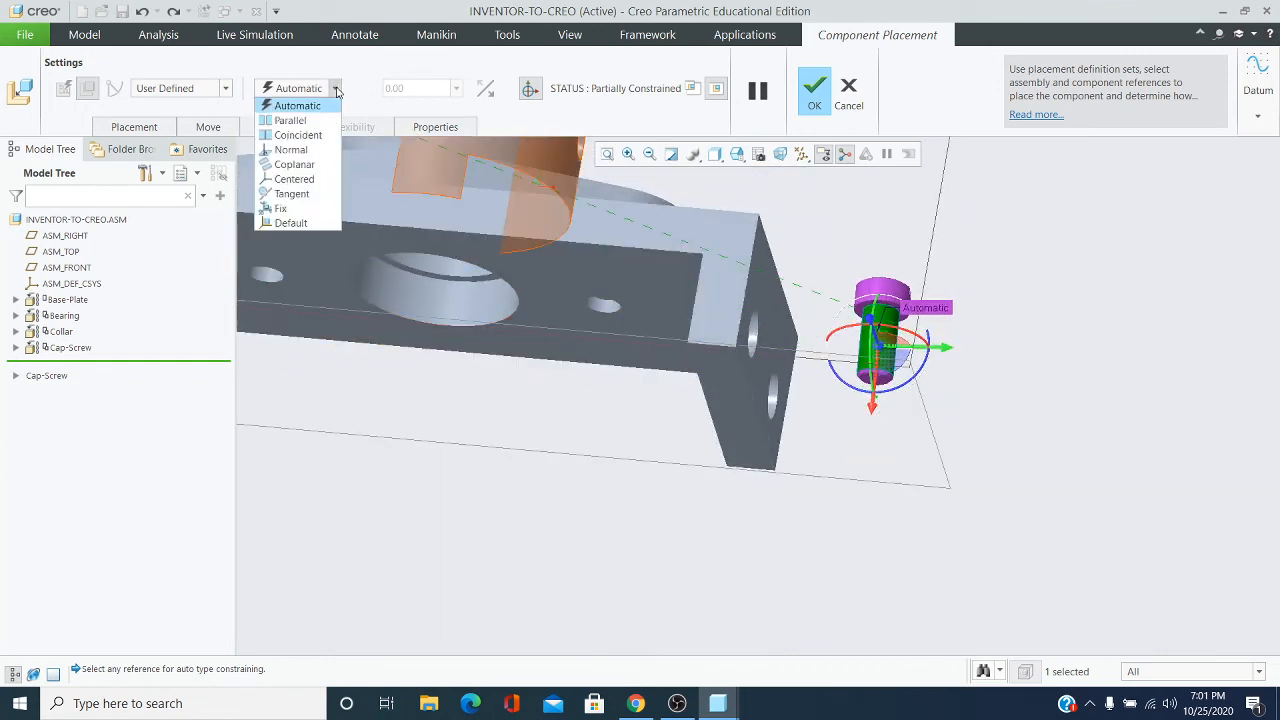
click(302, 134)
click(880, 318)
scroll(943, 349, down, 2)
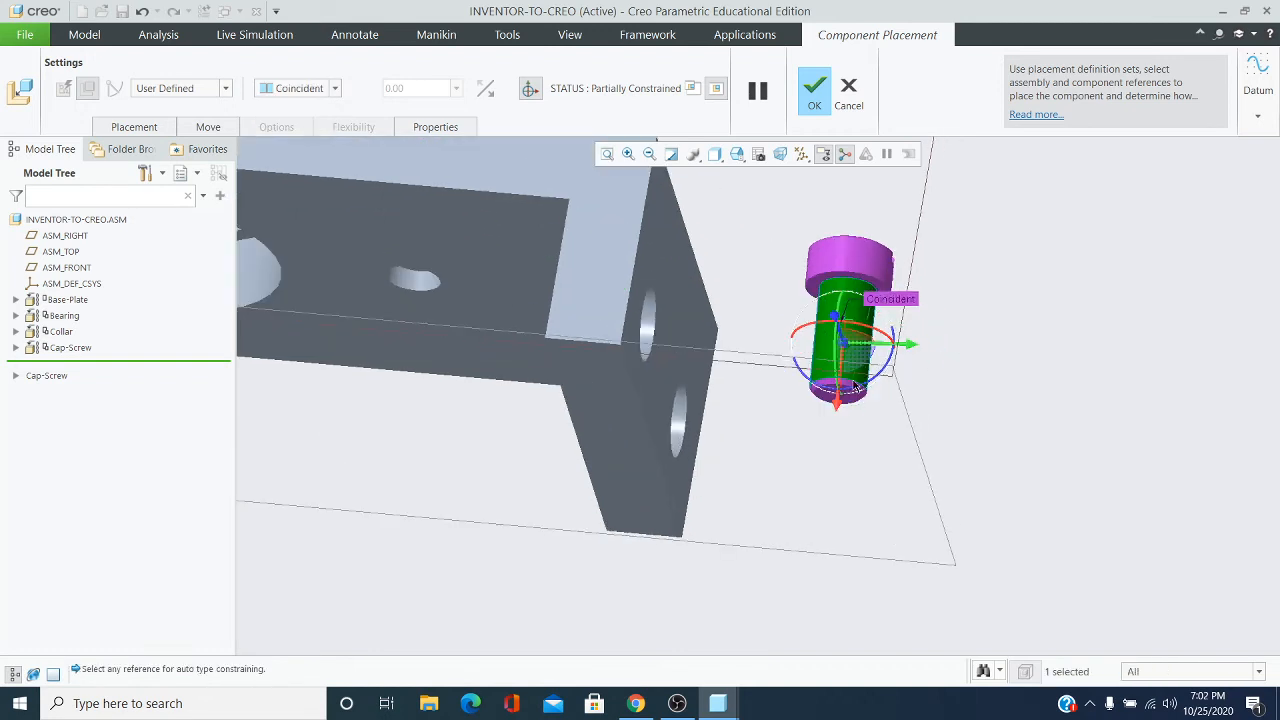
scroll(860, 308, down, 1)
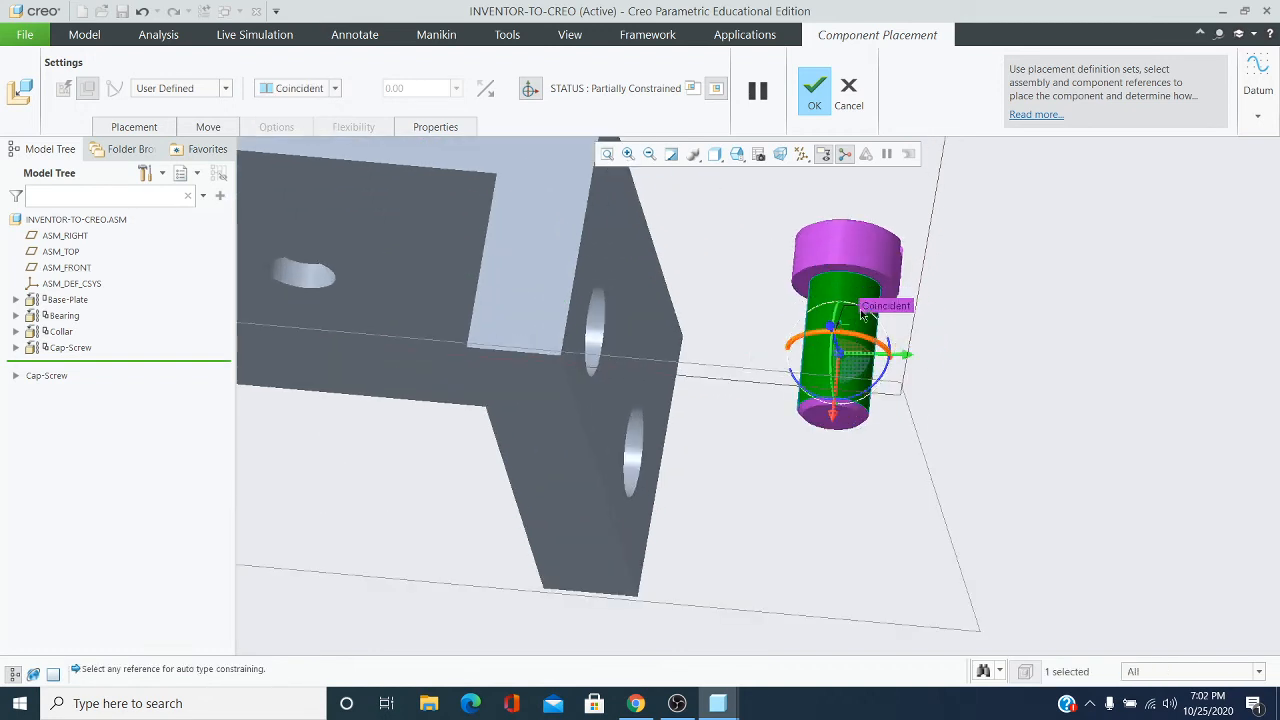
scroll(830, 345, up, 3)
middle_drag(771, 354, 763, 440)
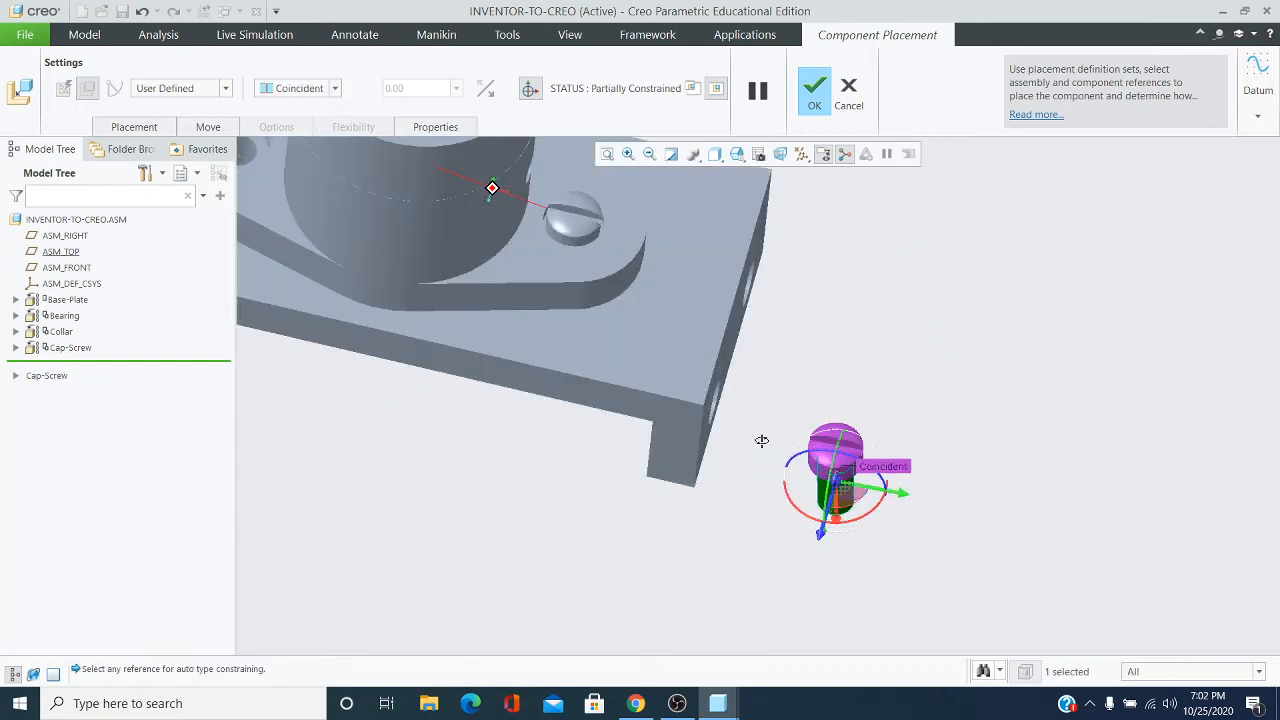
scroll(556, 338, up, 3)
scroll(430, 248, down, 5)
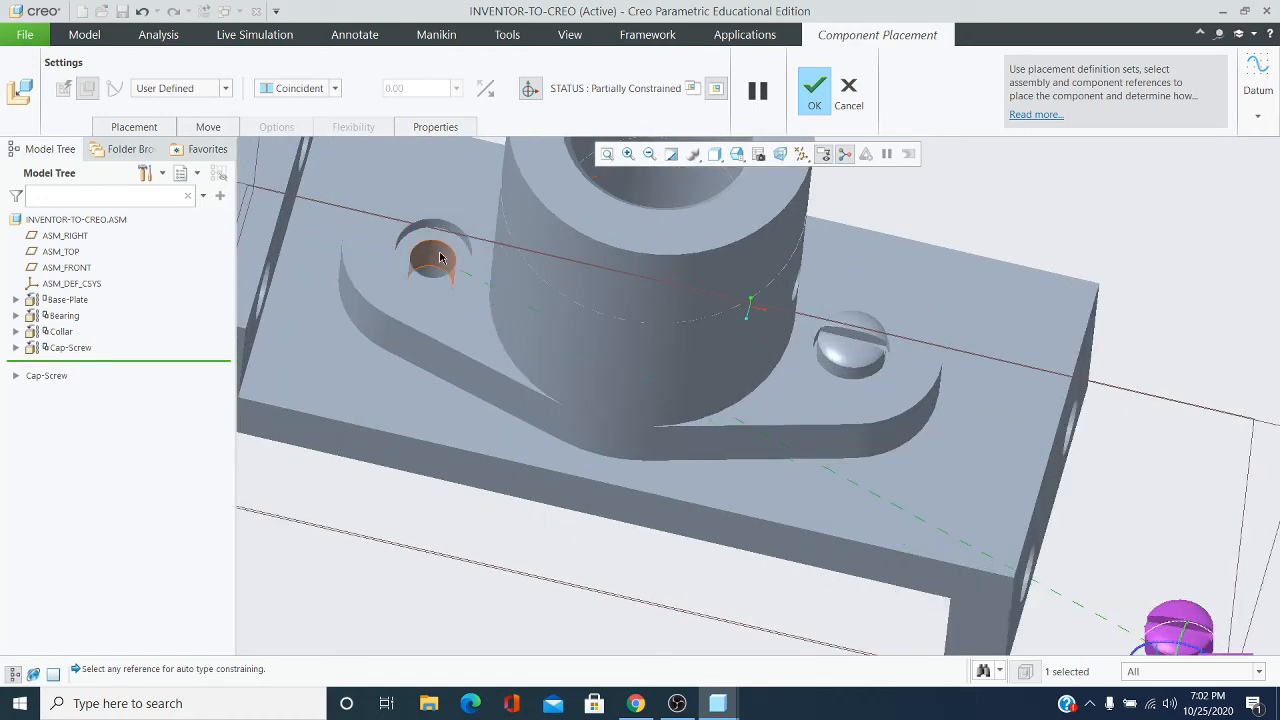
click(444, 257)
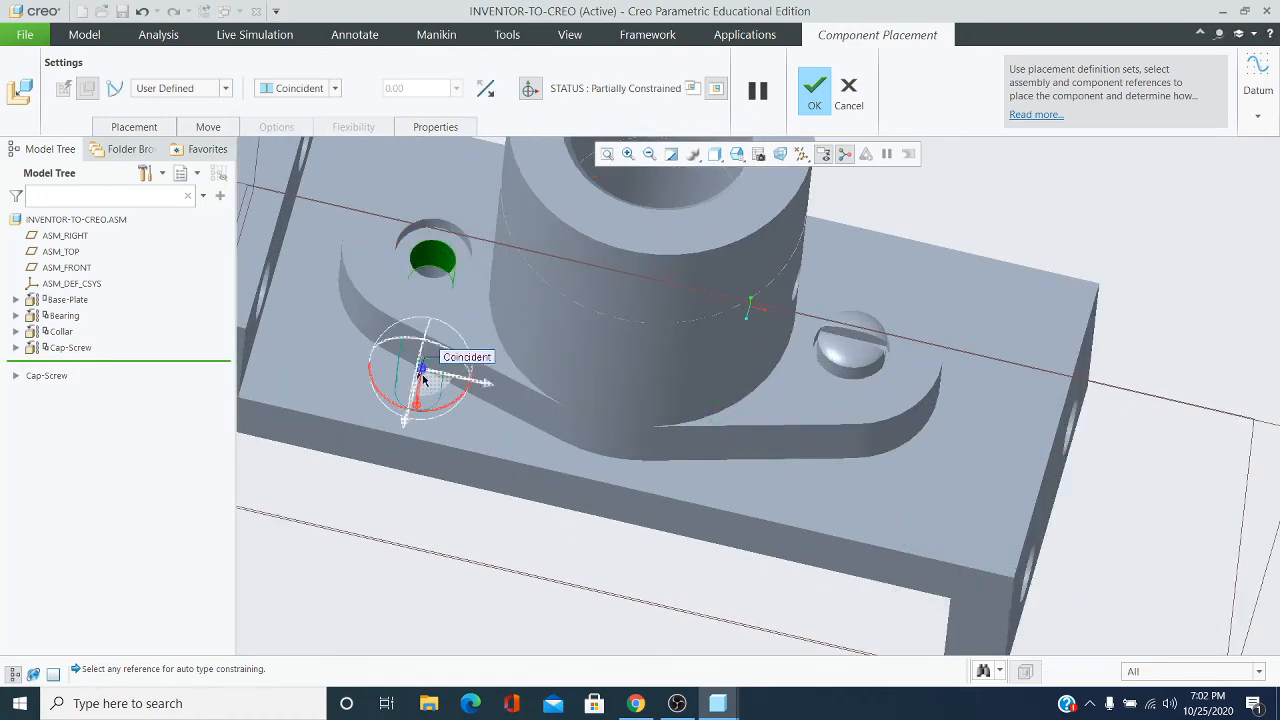
middle_drag(426, 421, 425, 405)
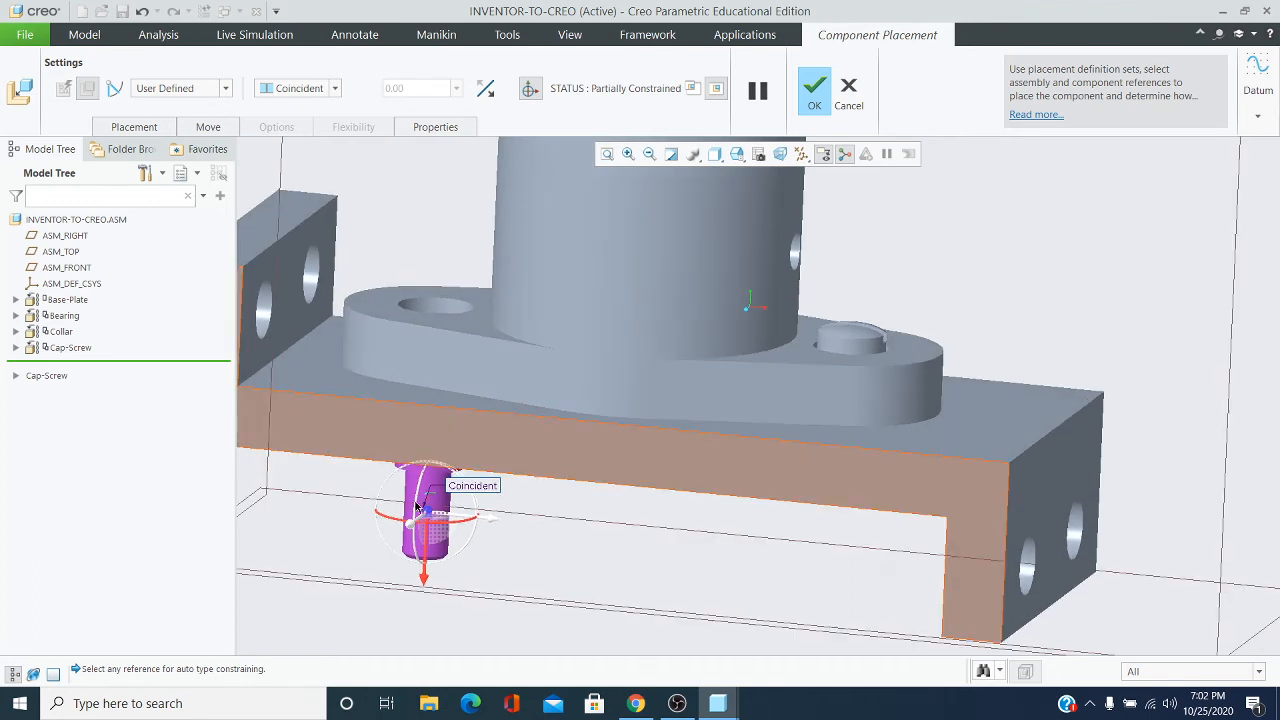
drag(428, 517, 435, 284)
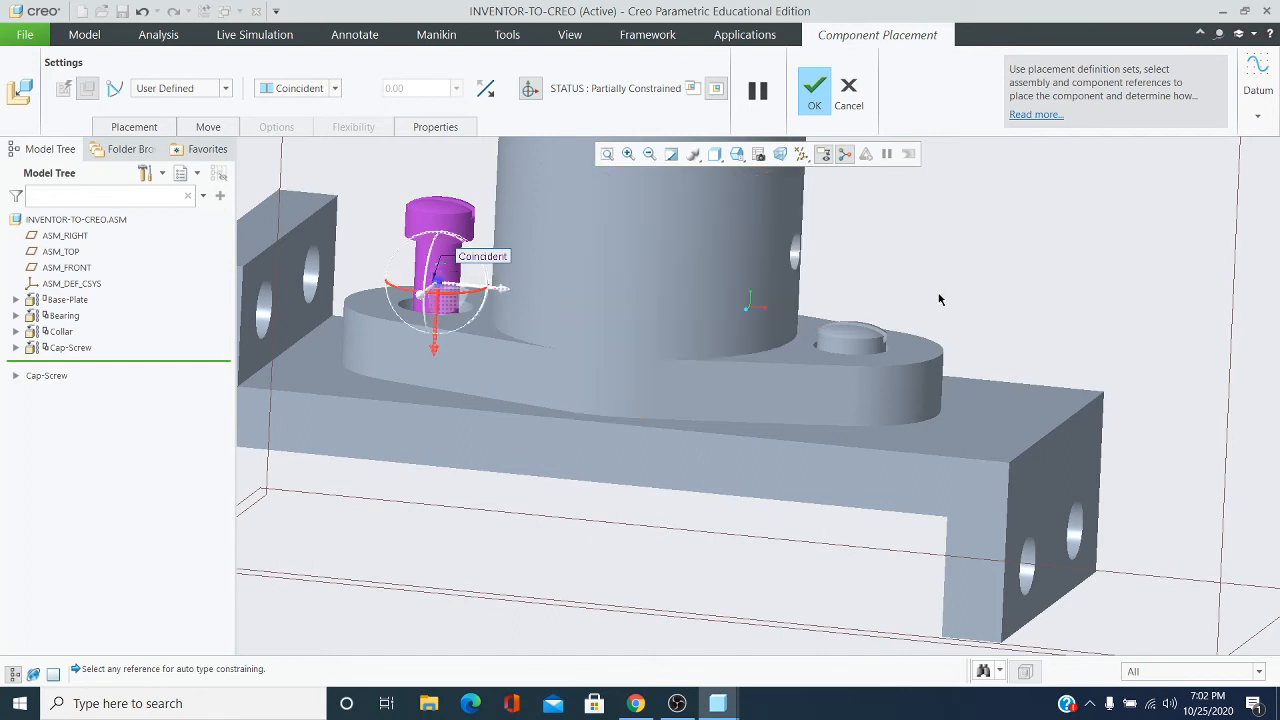
Add a placement constraint between the underside of the second cap screw's head and the counterbore floor in the bearing flange.
middle_drag(939, 309, 927, 288)
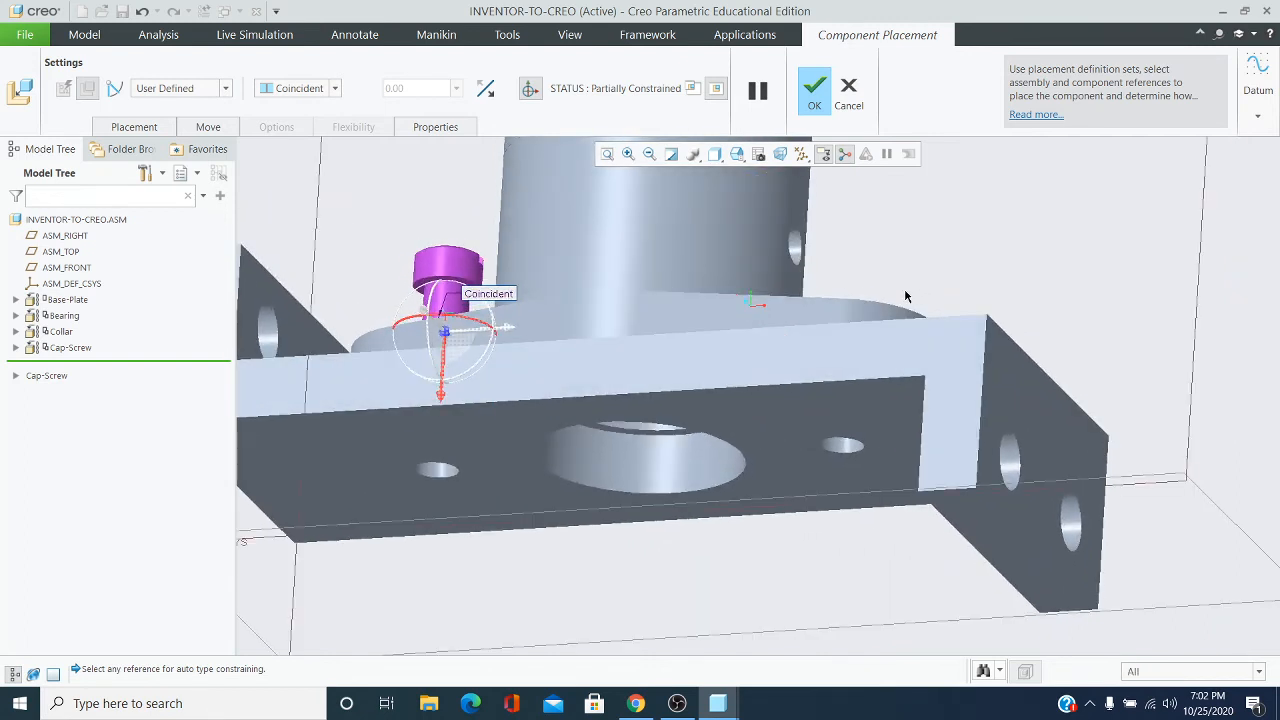
click(340, 88)
scroll(409, 290, up, 1)
scroll(409, 290, up, 1)
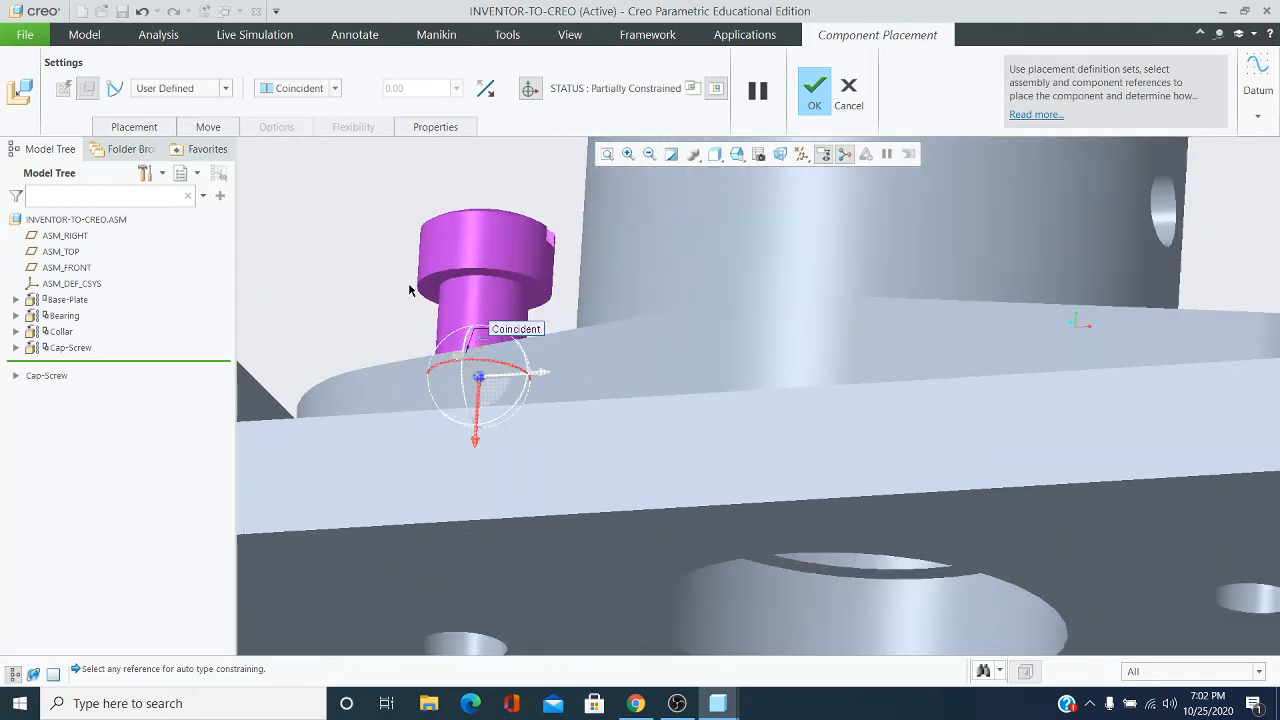
click(431, 289)
scroll(387, 287, down, 2)
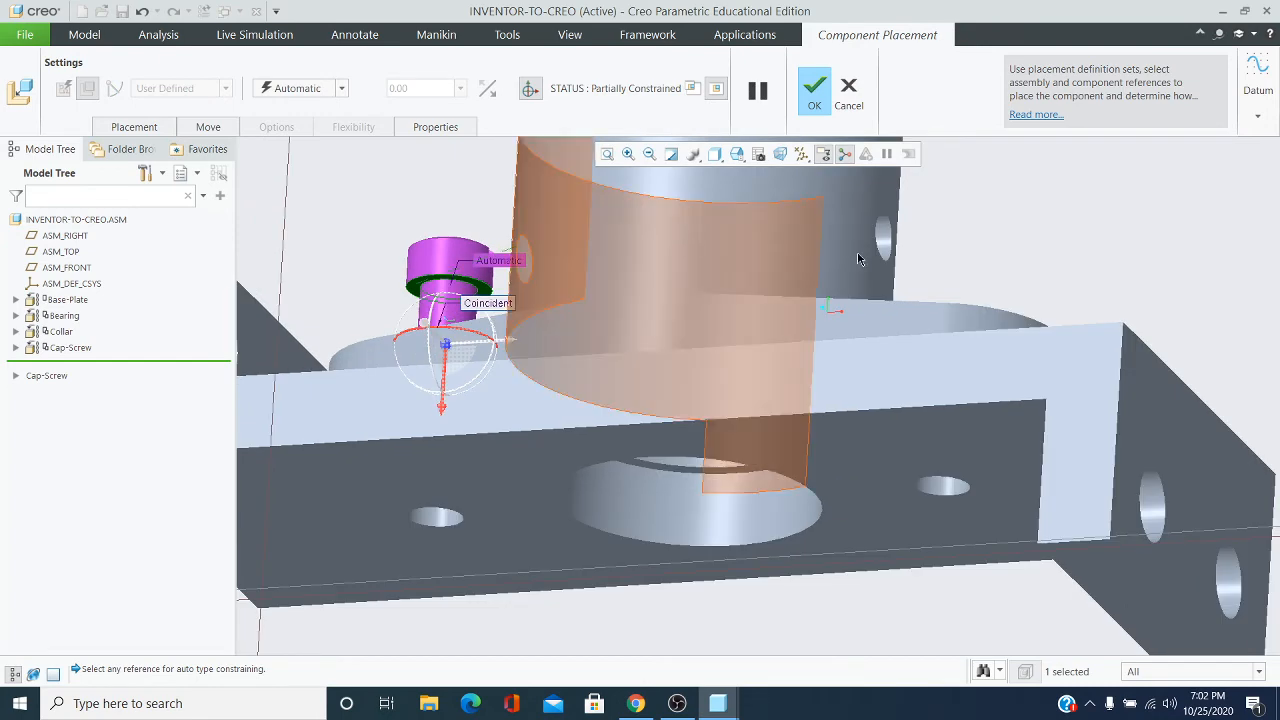
middle_drag(791, 257, 860, 313)
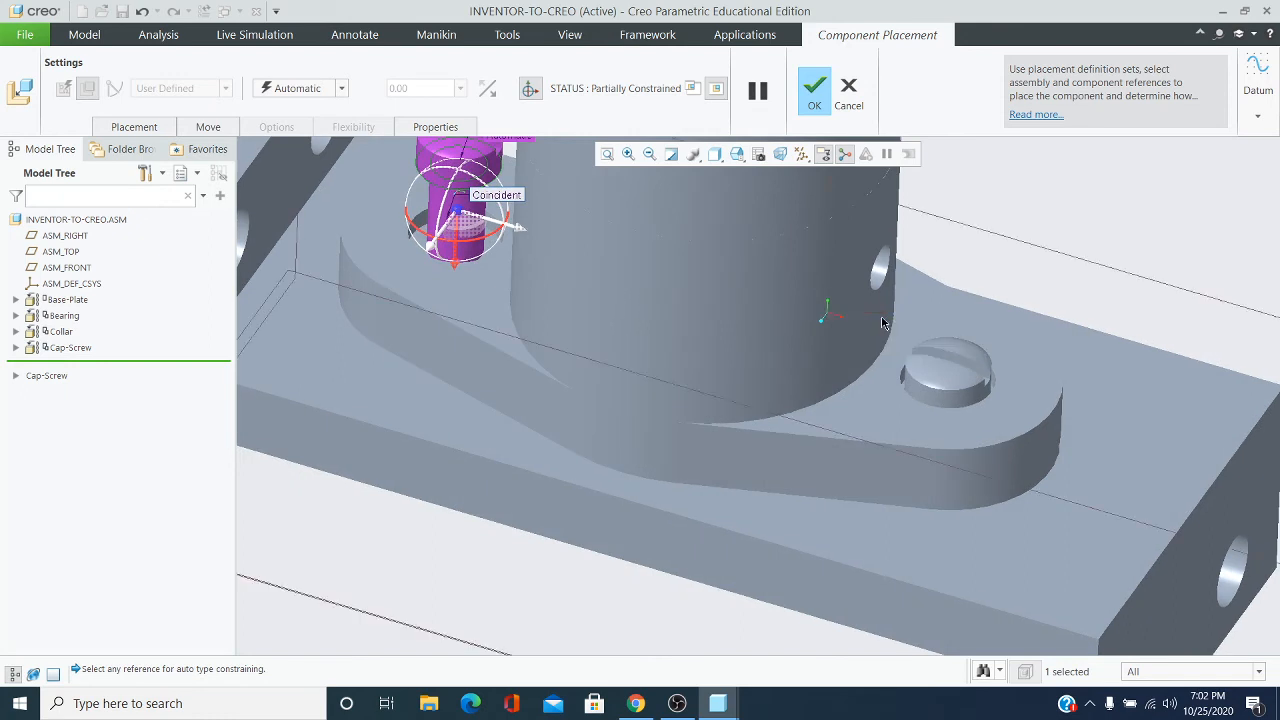
scroll(427, 206, up, 3)
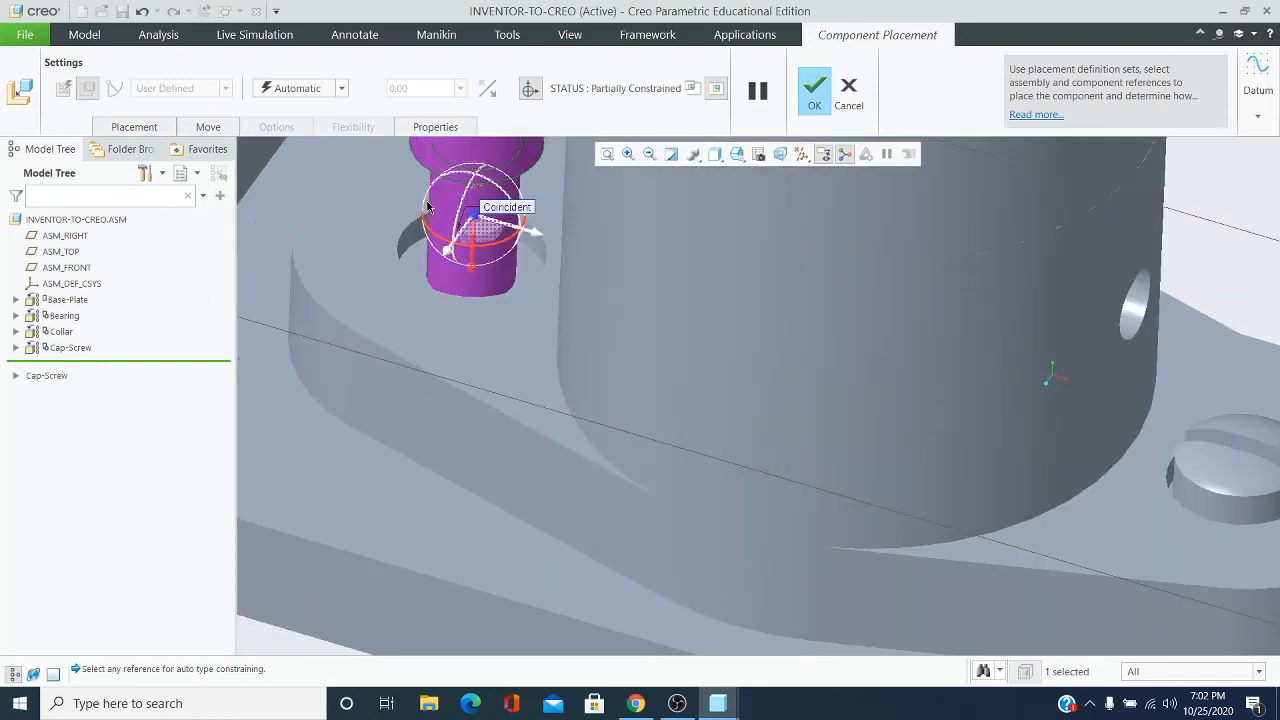
click(412, 262)
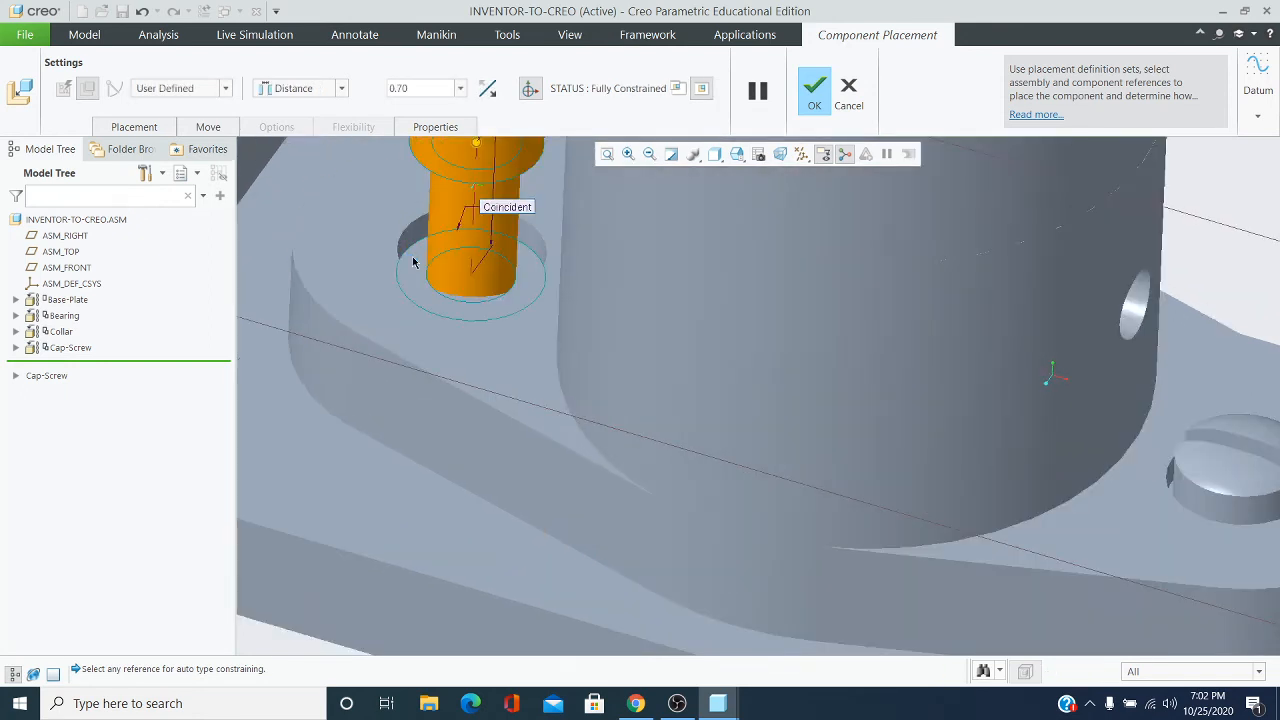
scroll(412, 262, down, 3)
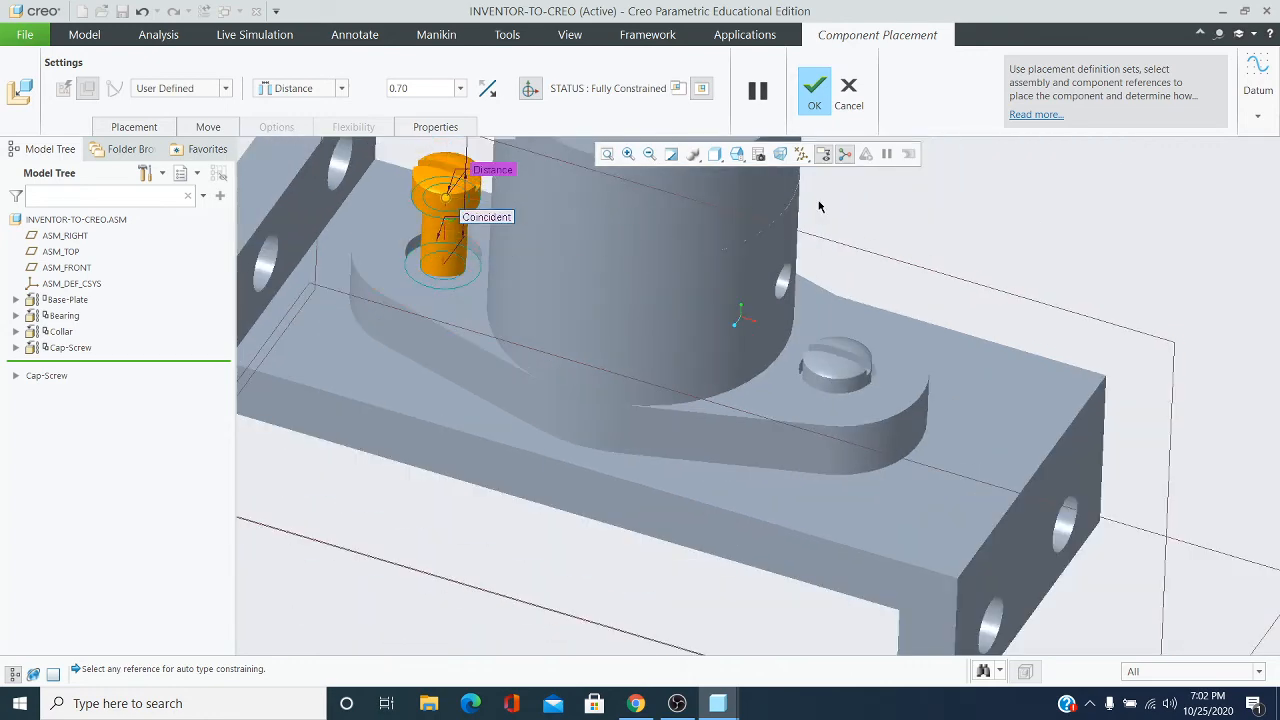
Change the second cap screw's Distance constraint to Coincident and accept the component placement.
middle_drag(470, 212, 389, 256)
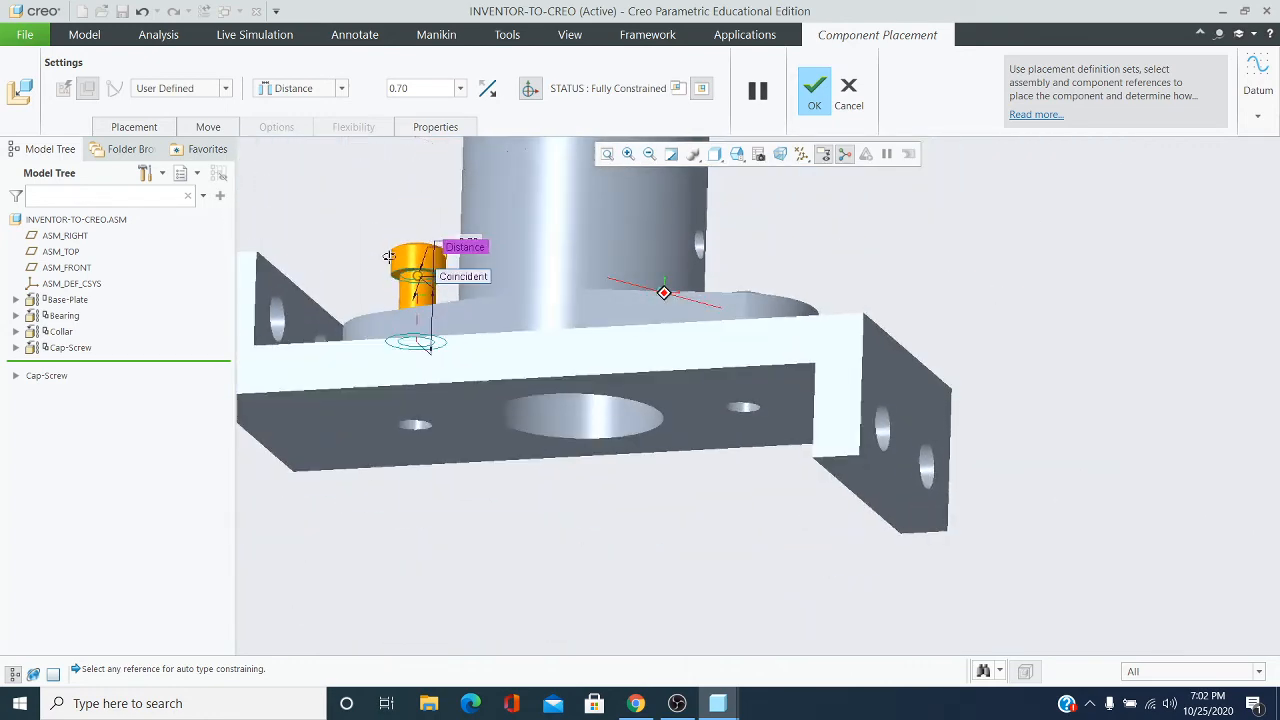
click(343, 90)
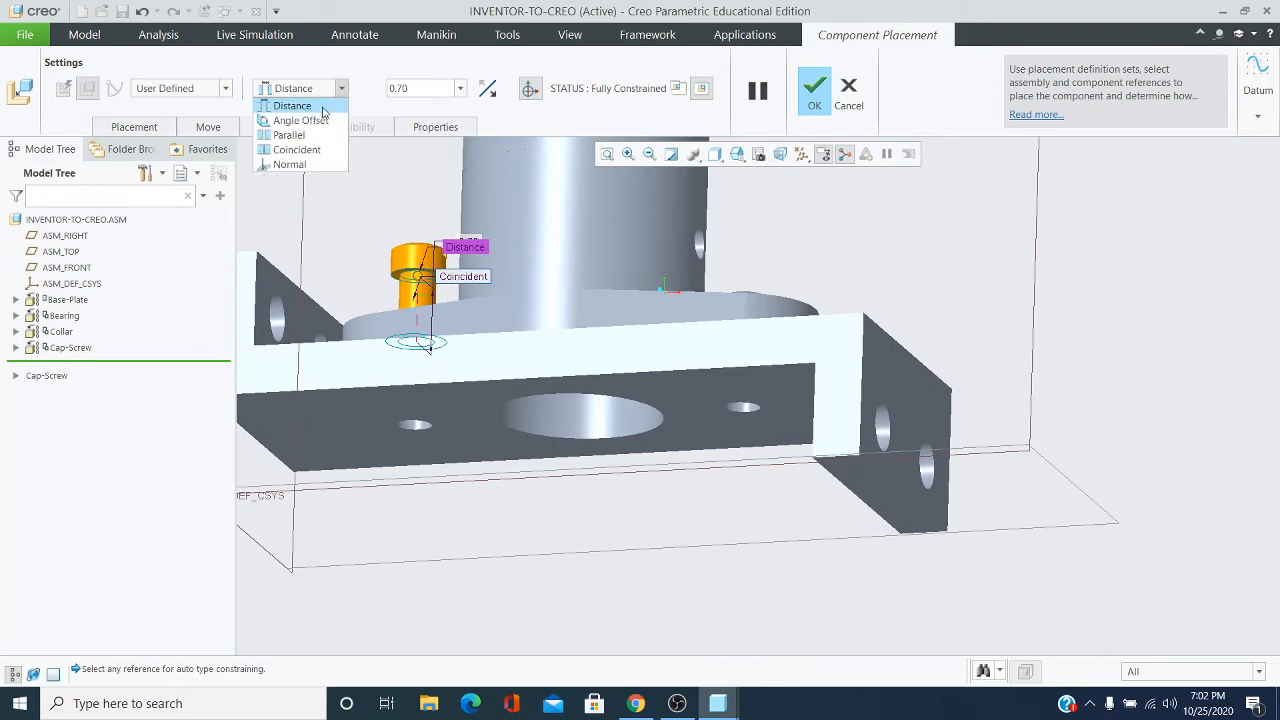
click(297, 149)
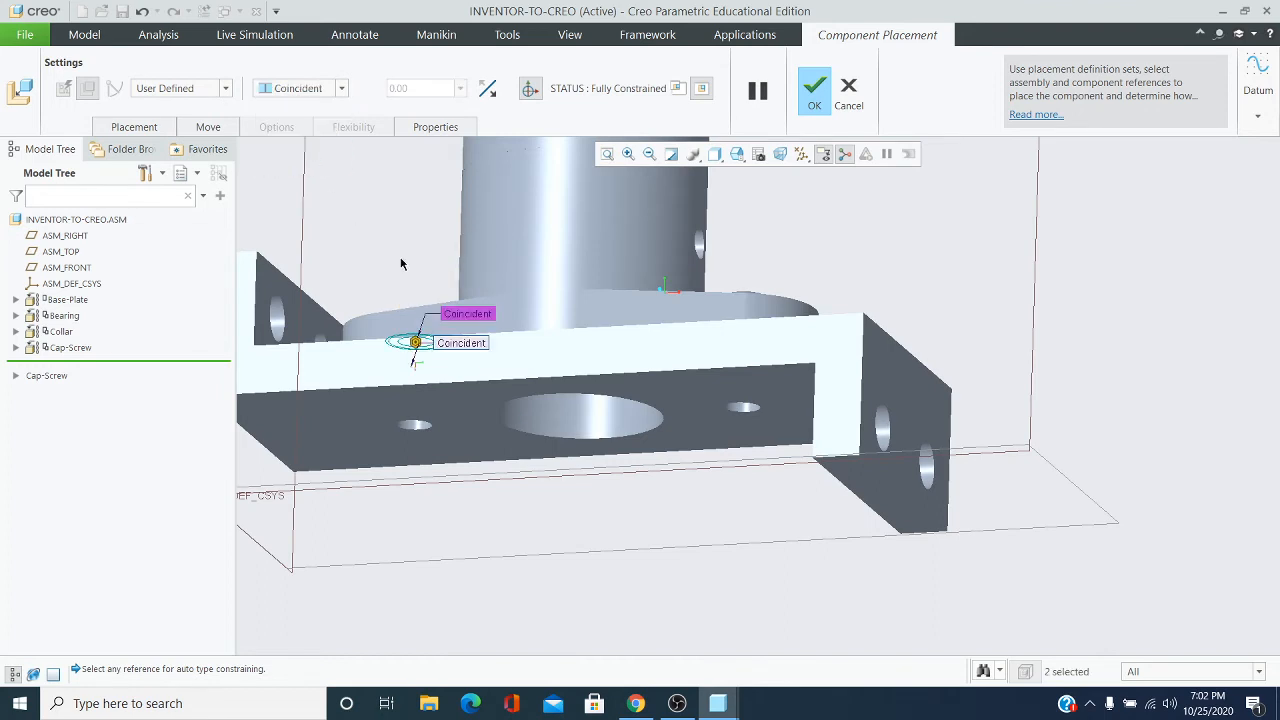
middle_drag(430, 340, 394, 305)
scroll(394, 305, up, 5)
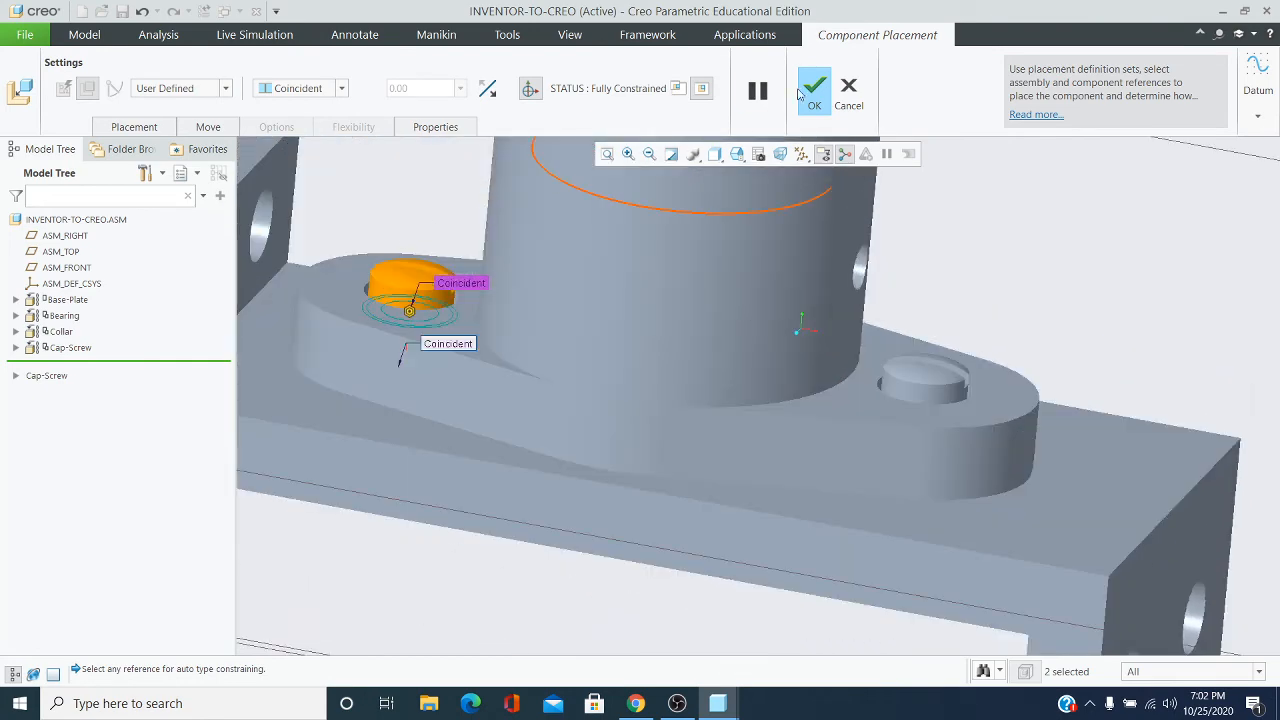
click(814, 90)
scroll(672, 298, down, 5)
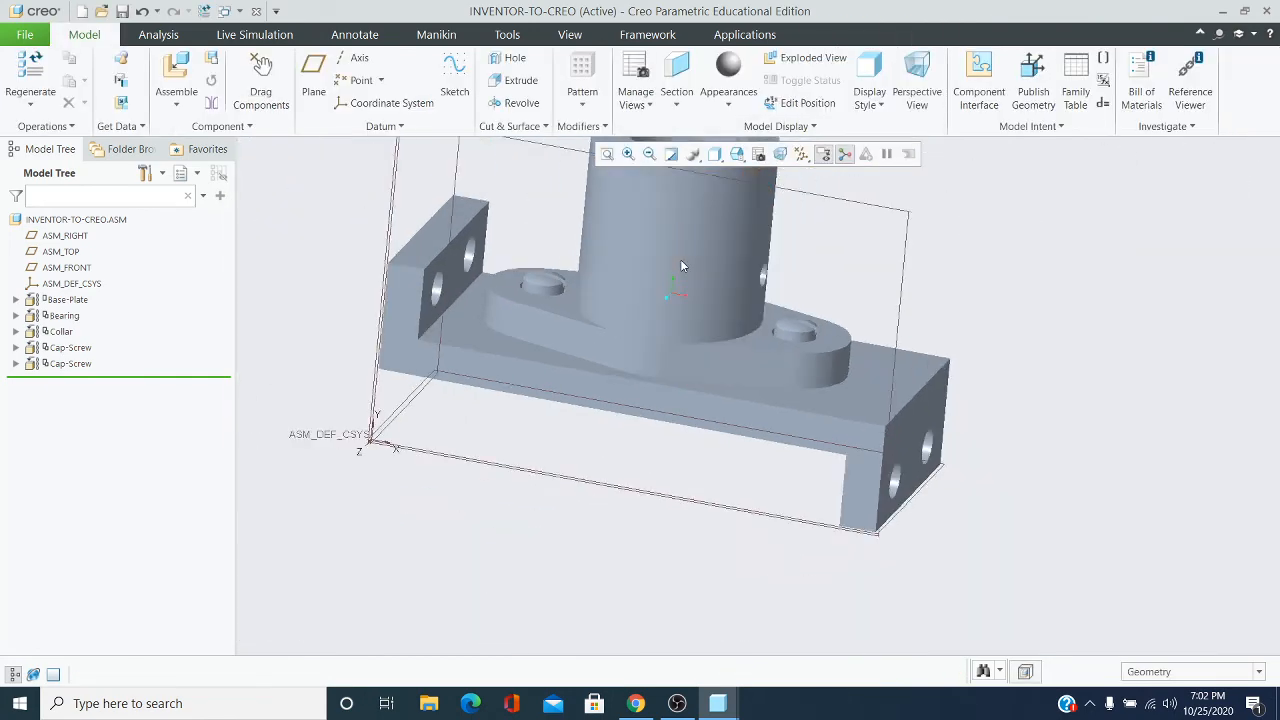
Refit the assembly in an angled view from above and turn off all datum display filters for axes, points, coordinate systems and planes.
click(607, 153)
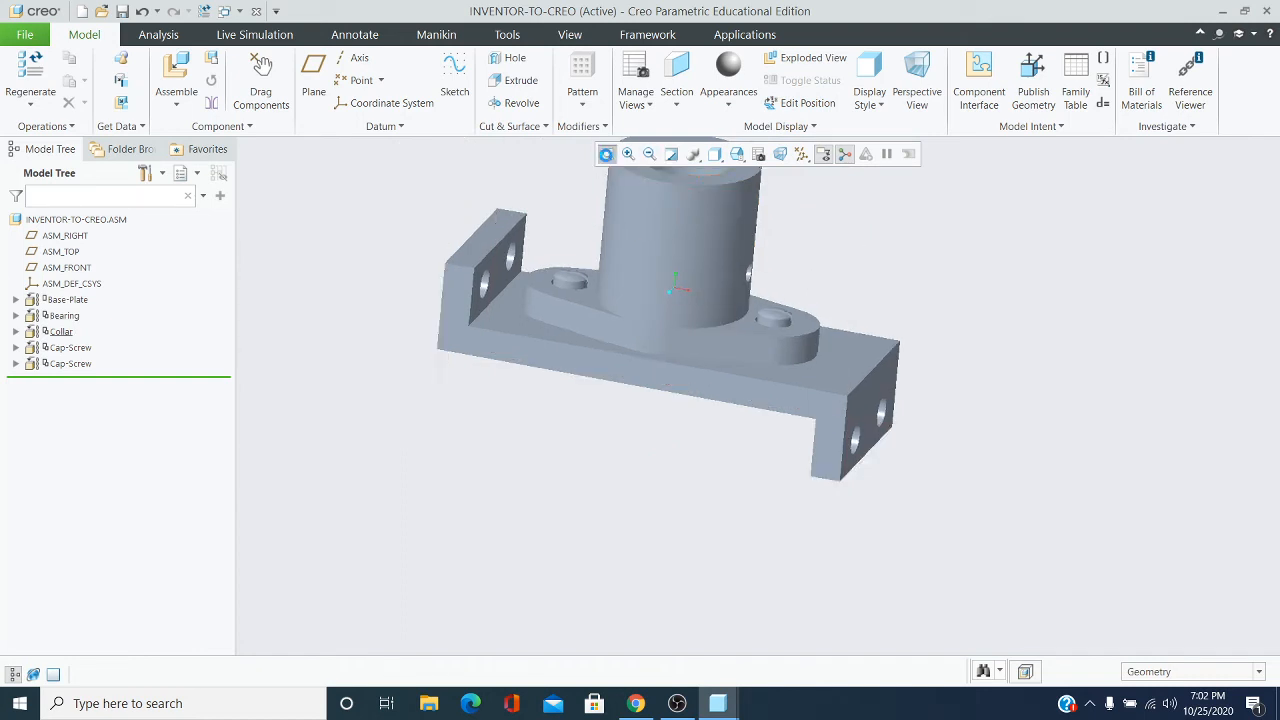
middle_drag(723, 387, 846, 548)
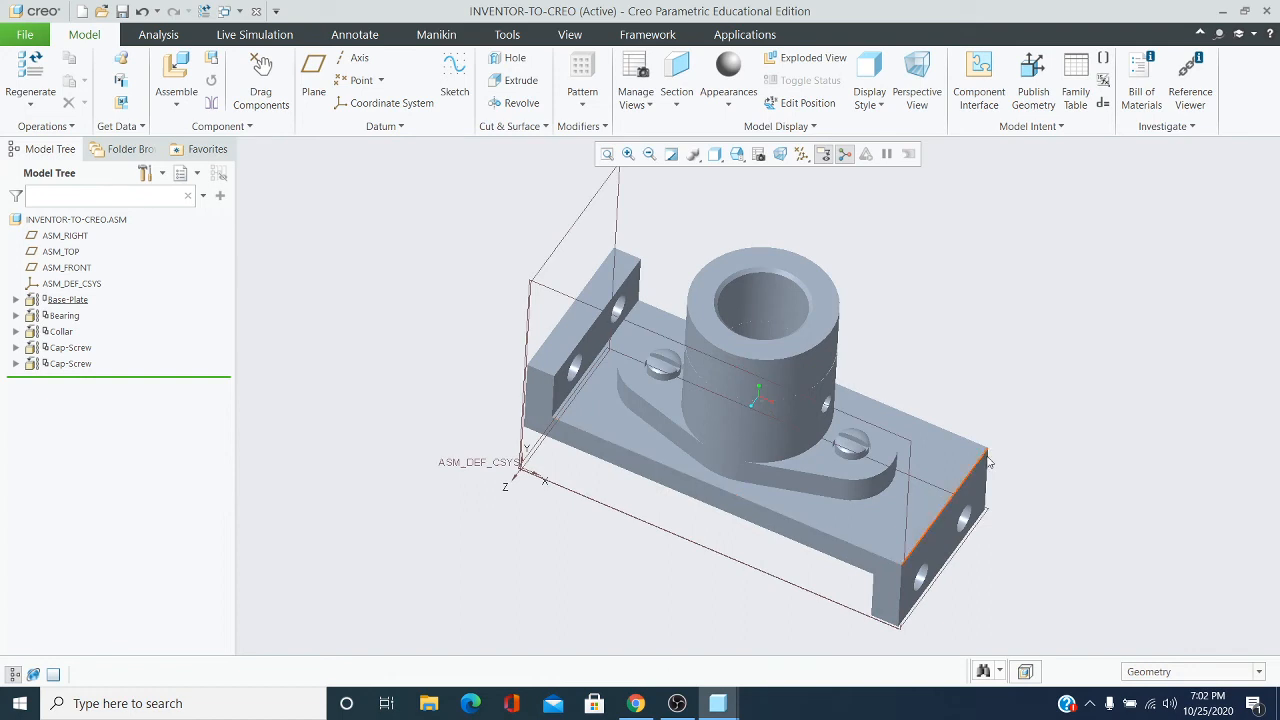
shift+middle_drag(866, 603, 872, 603)
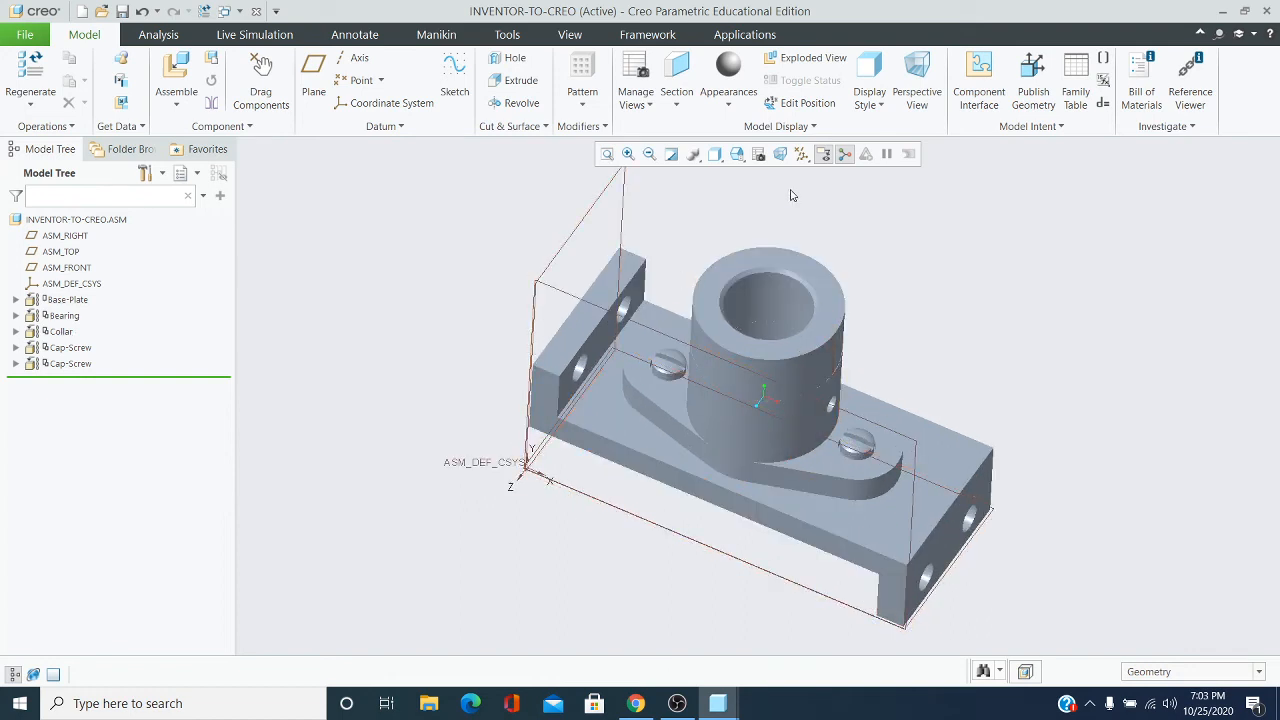
click(801, 155)
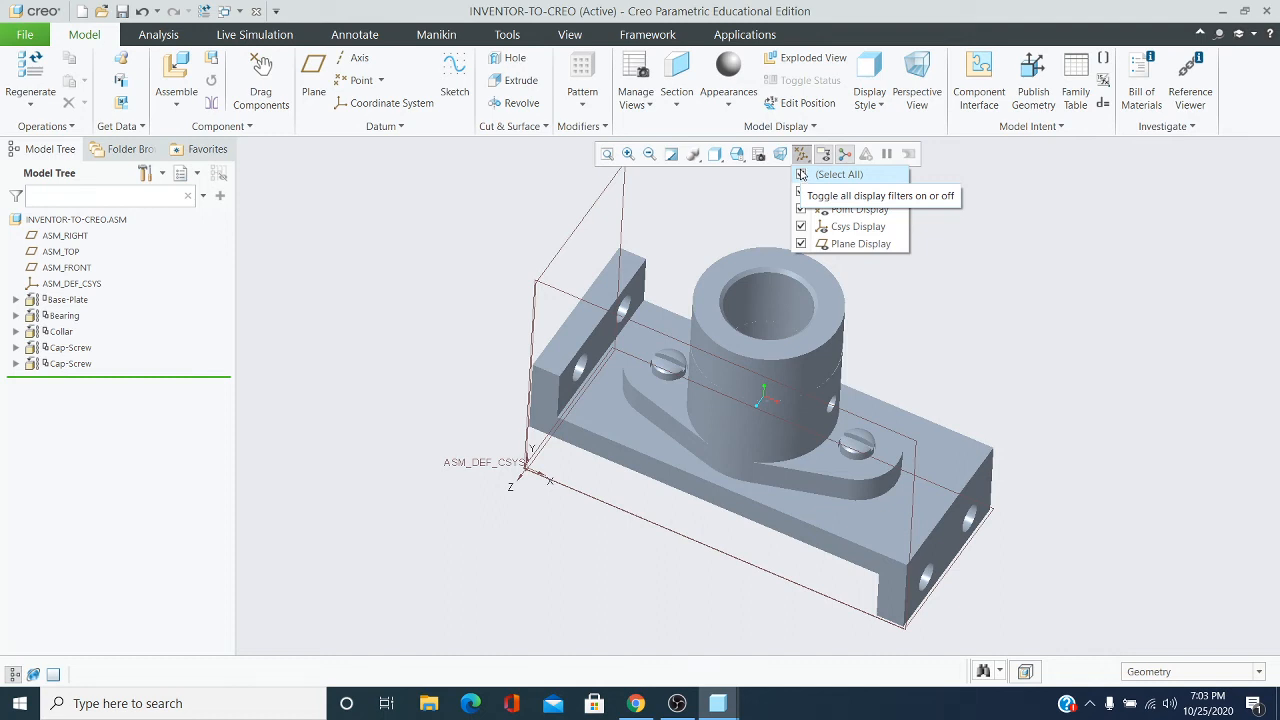
click(801, 175)
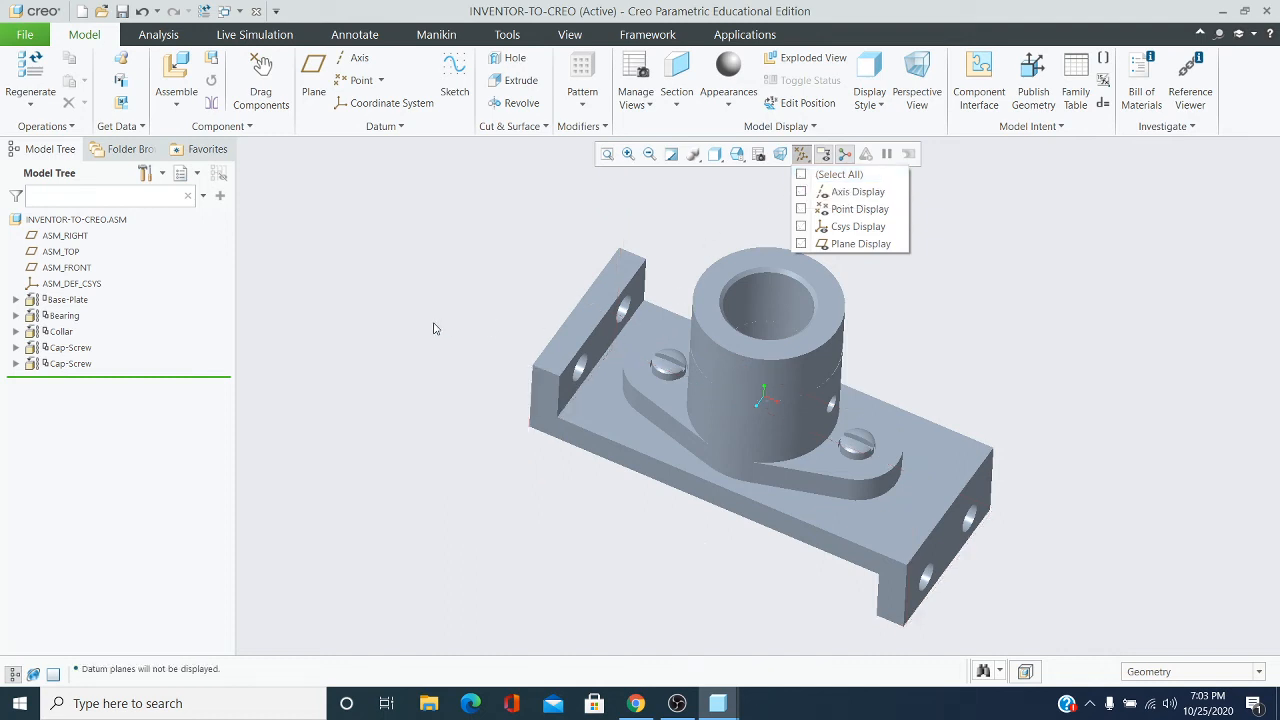
mouse_move(992, 310)
middle_down()
mouse_move(991, 298)
mouse_move(994, 314)
middle_up()
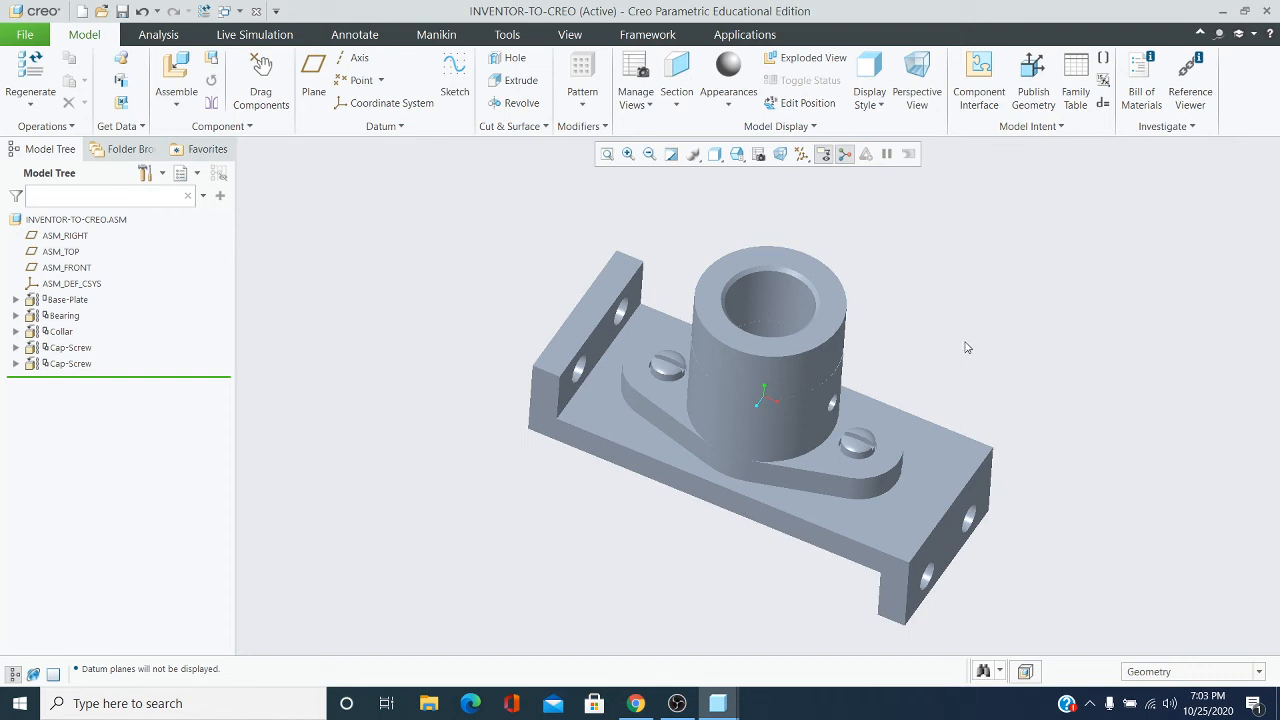
Try to save a copy of the assembly under the name INVENTOR-TO-CREO in the Inventor to Creo - Assembly folder.
click(25, 36)
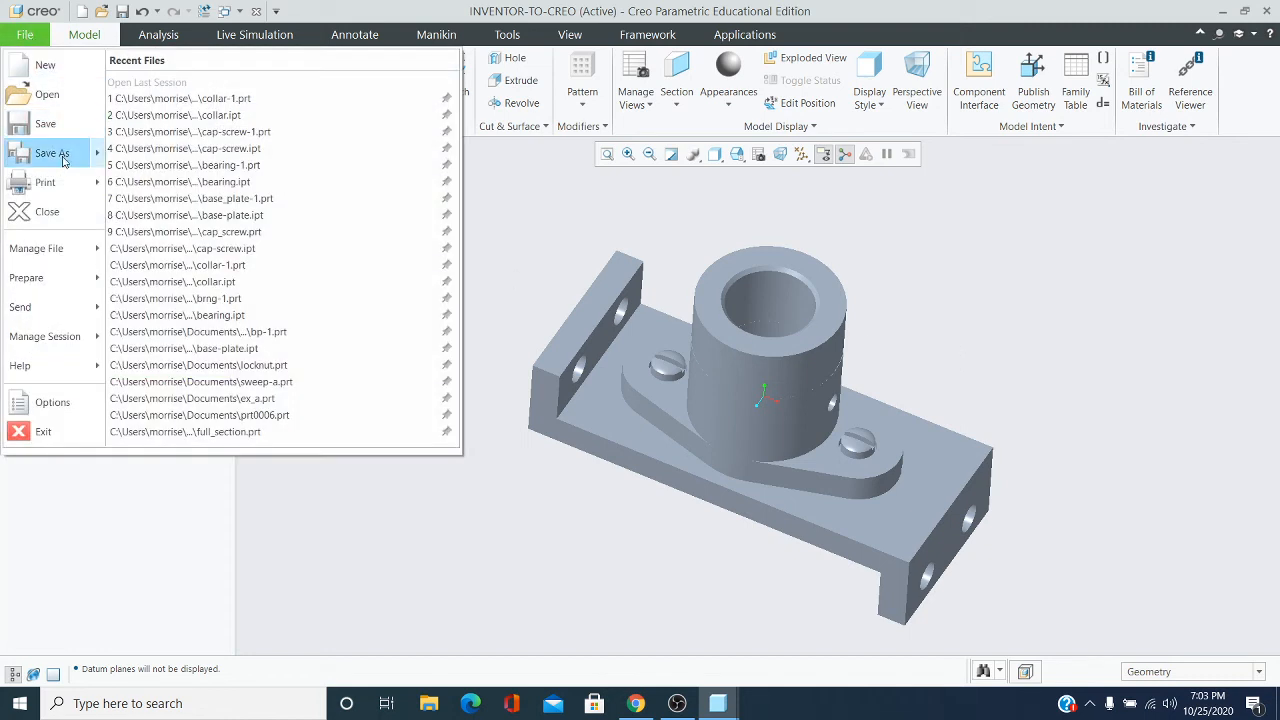
mouse_move(63, 160)
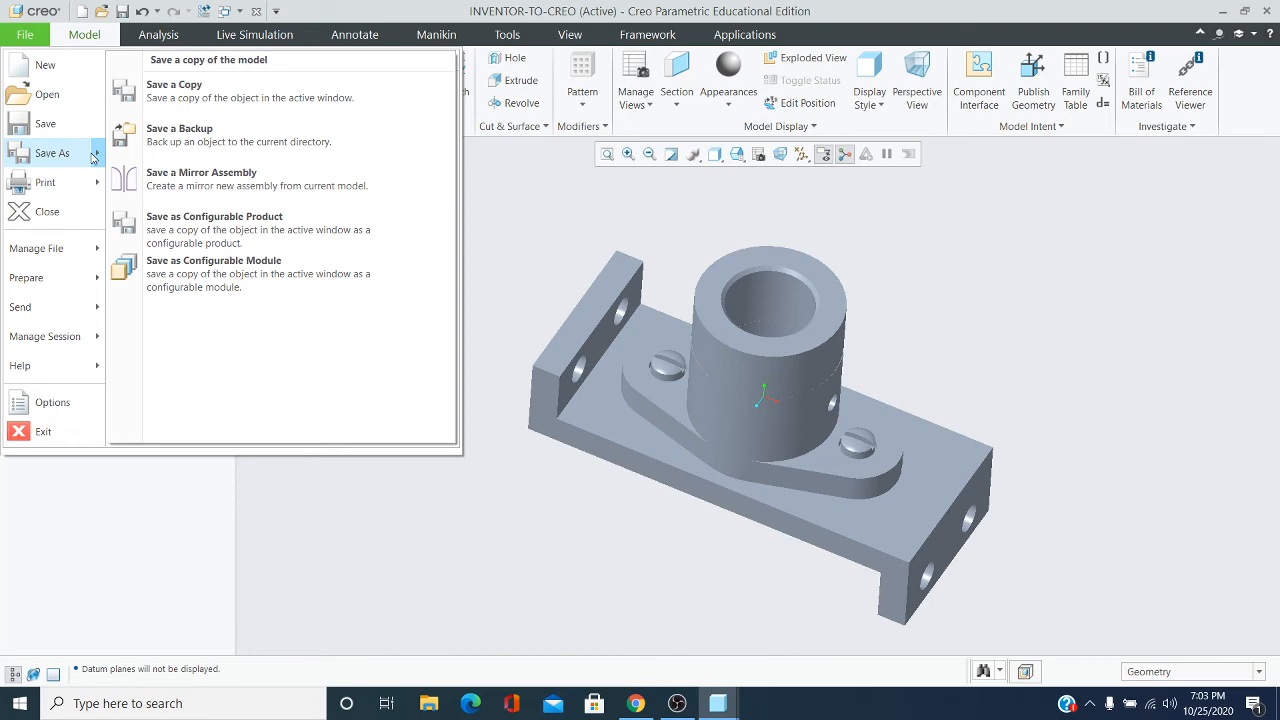
click(65, 156)
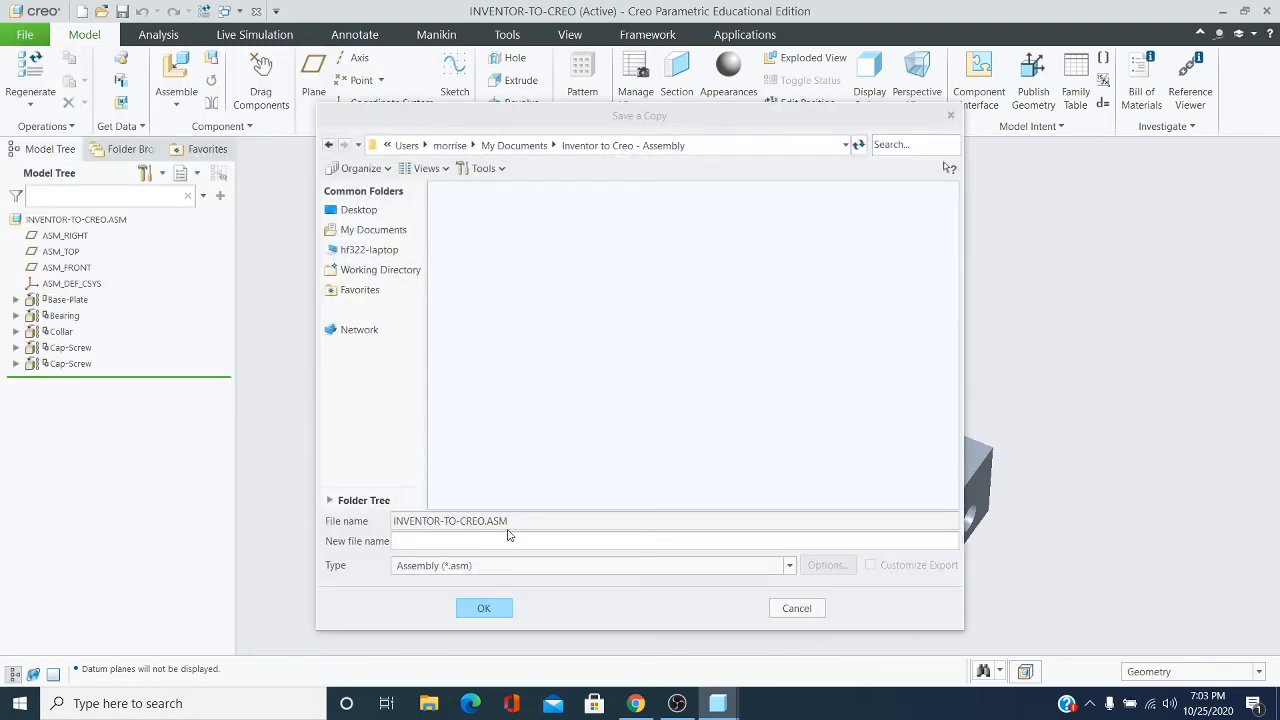
click(575, 150)
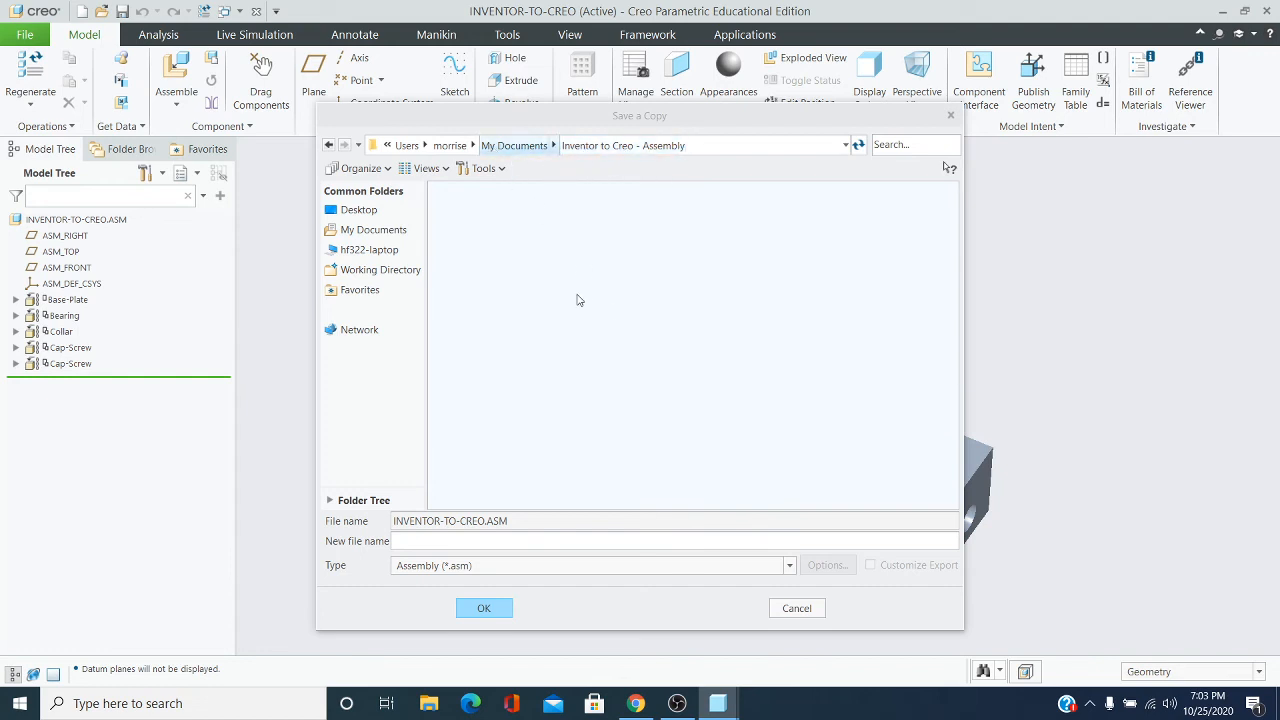
click(488, 611)
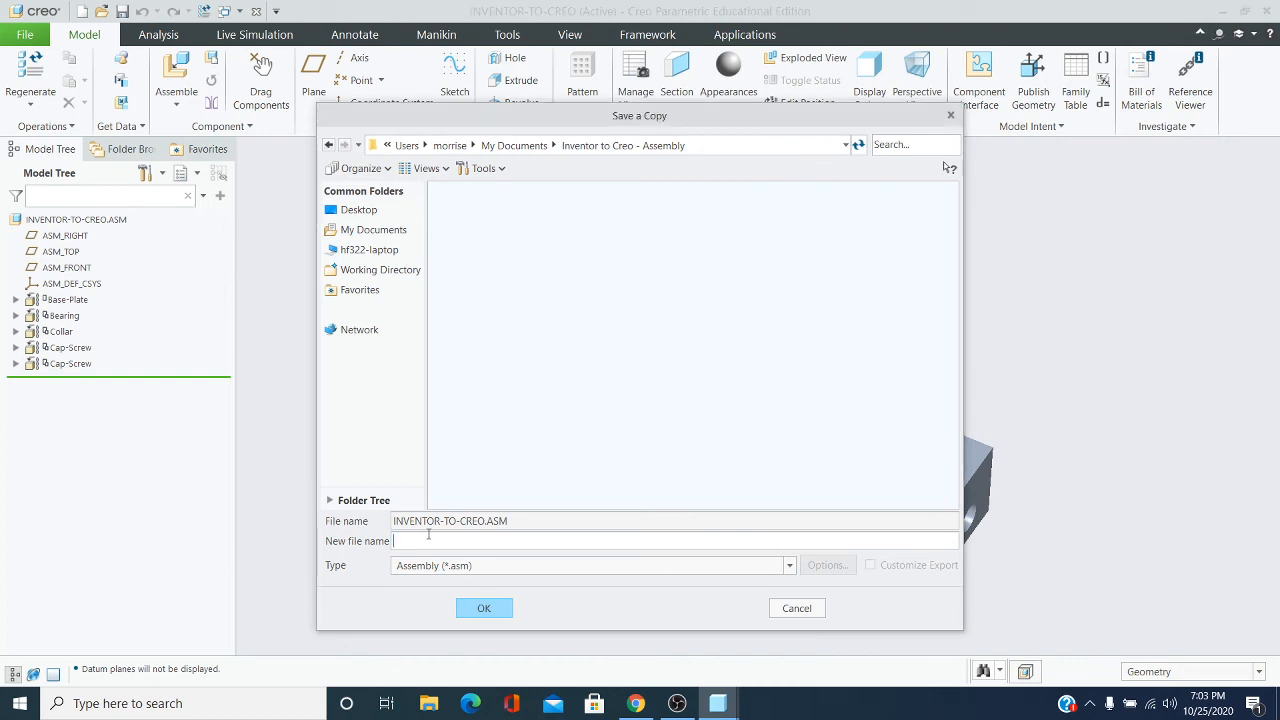
text(INVENTOR-TO-CREO)
click(500, 612)
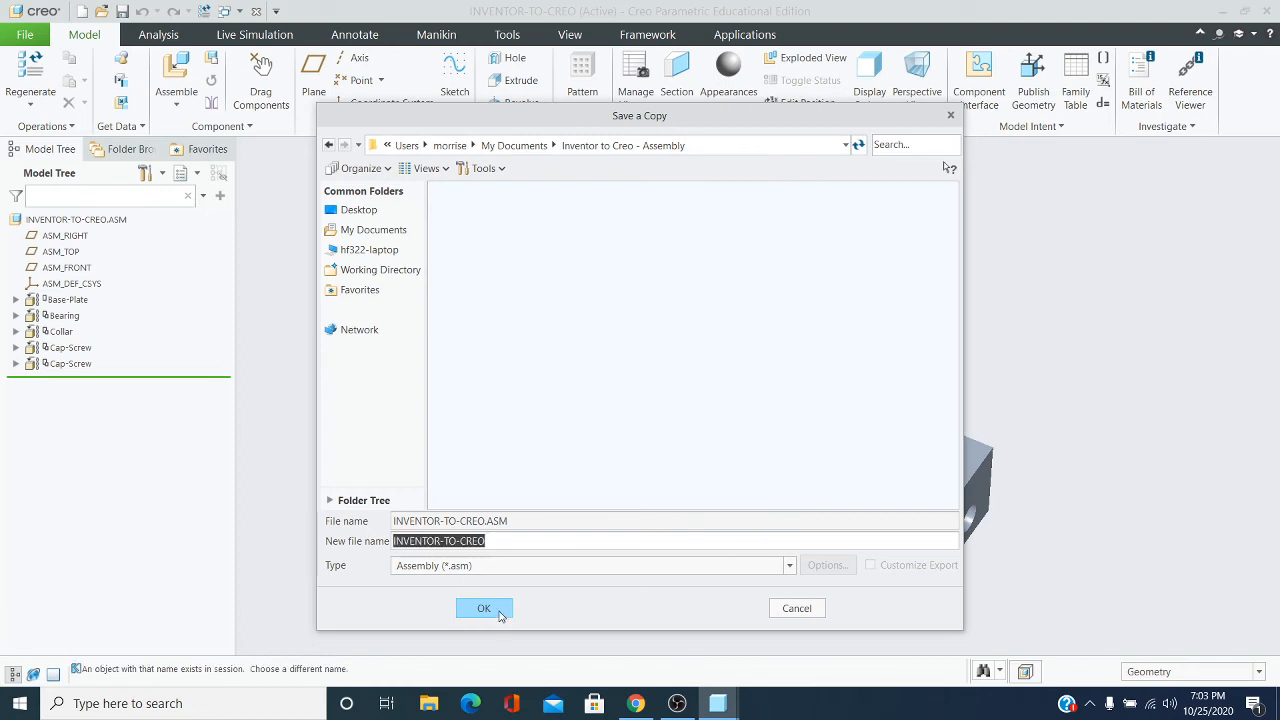
click(1060, 335)
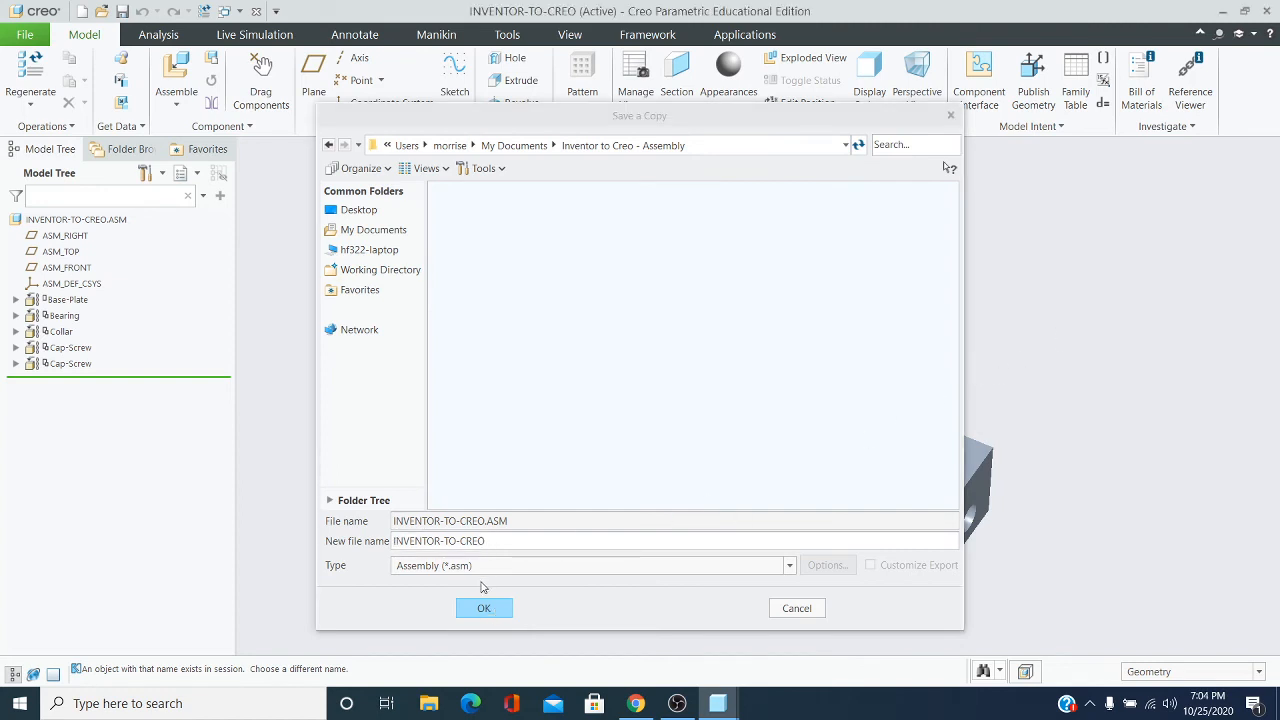
click(486, 612)
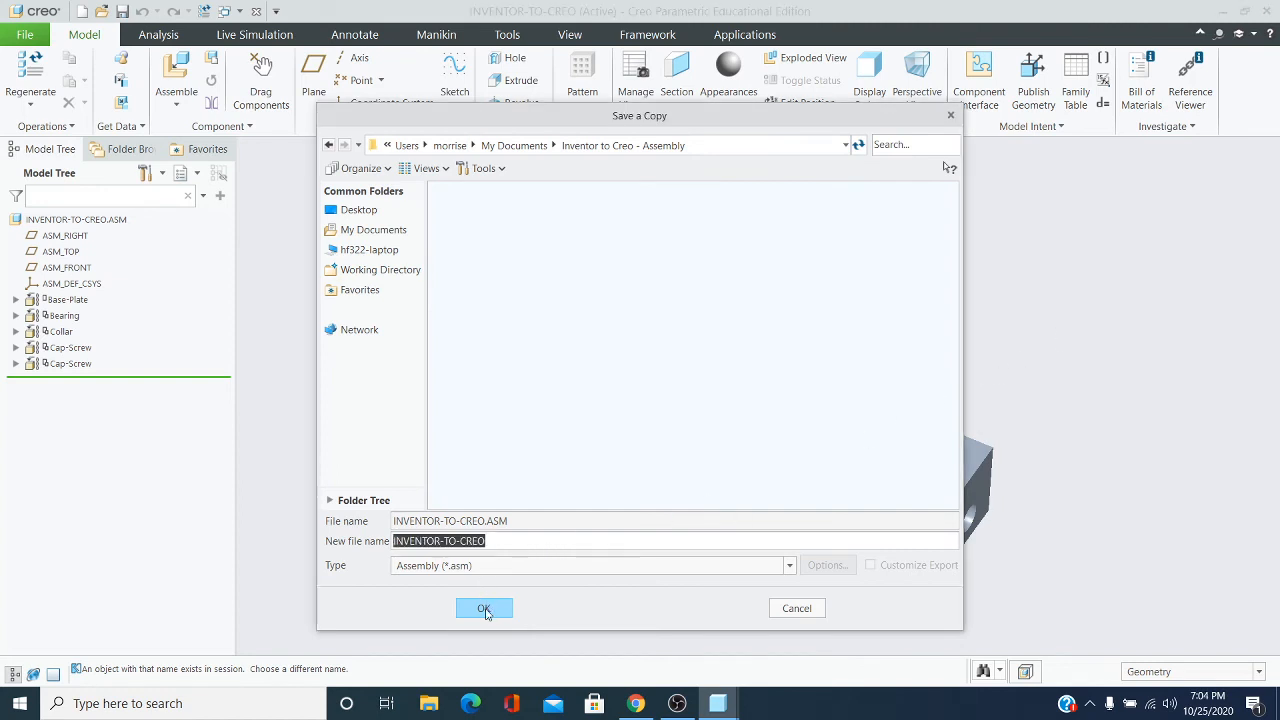
click(952, 117)
Save the INVENTOR-TO-CREO.ASM assembly in the Inventor to Creo - Assembly folder.
click(25, 35)
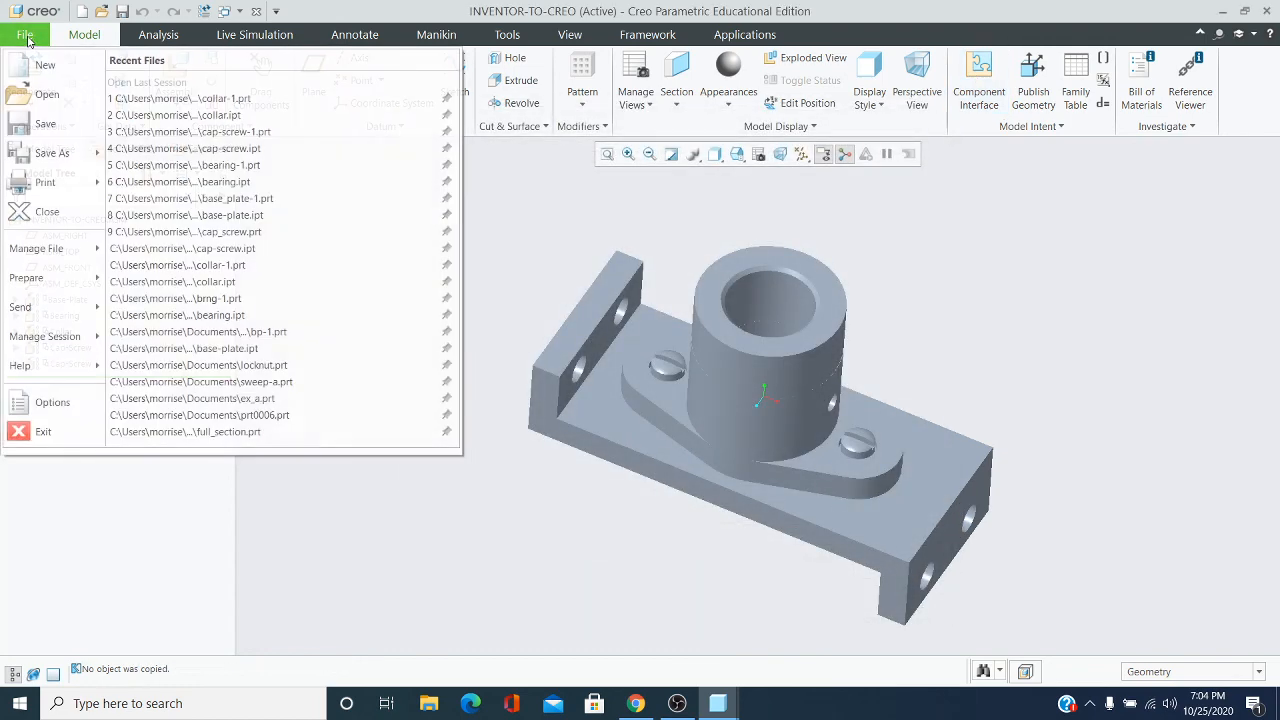
click(40, 120)
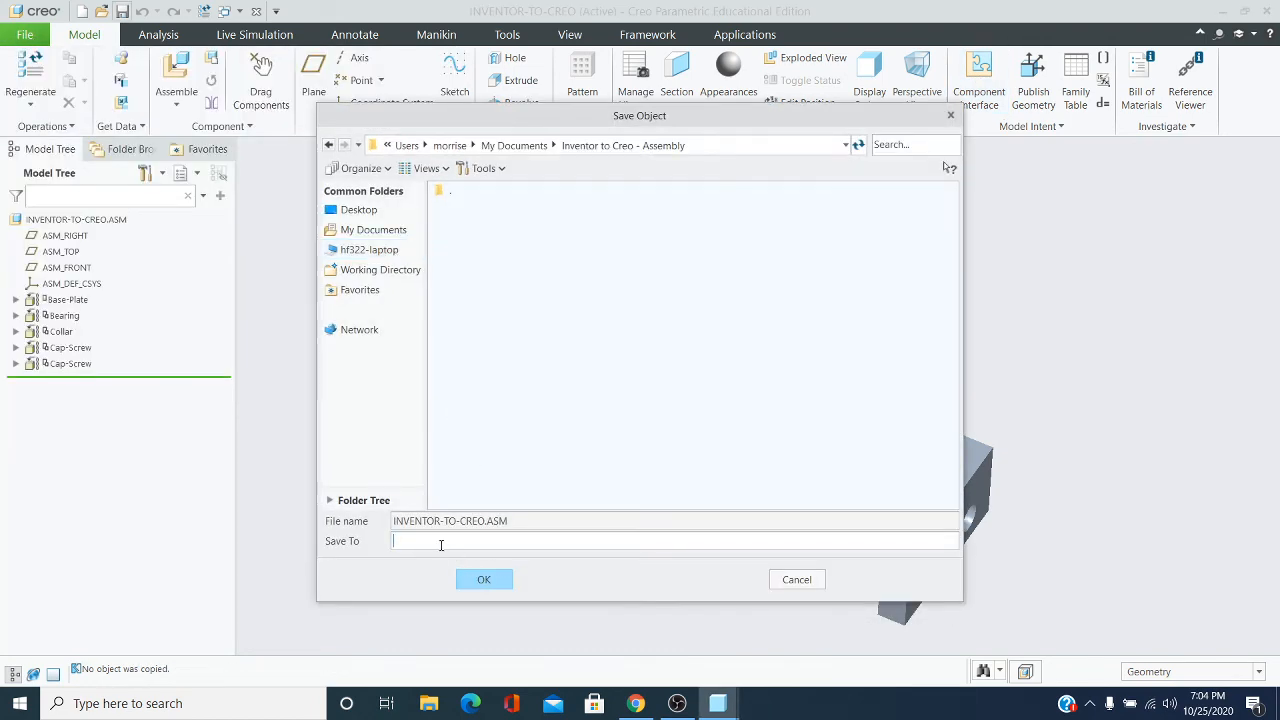
click(482, 579)
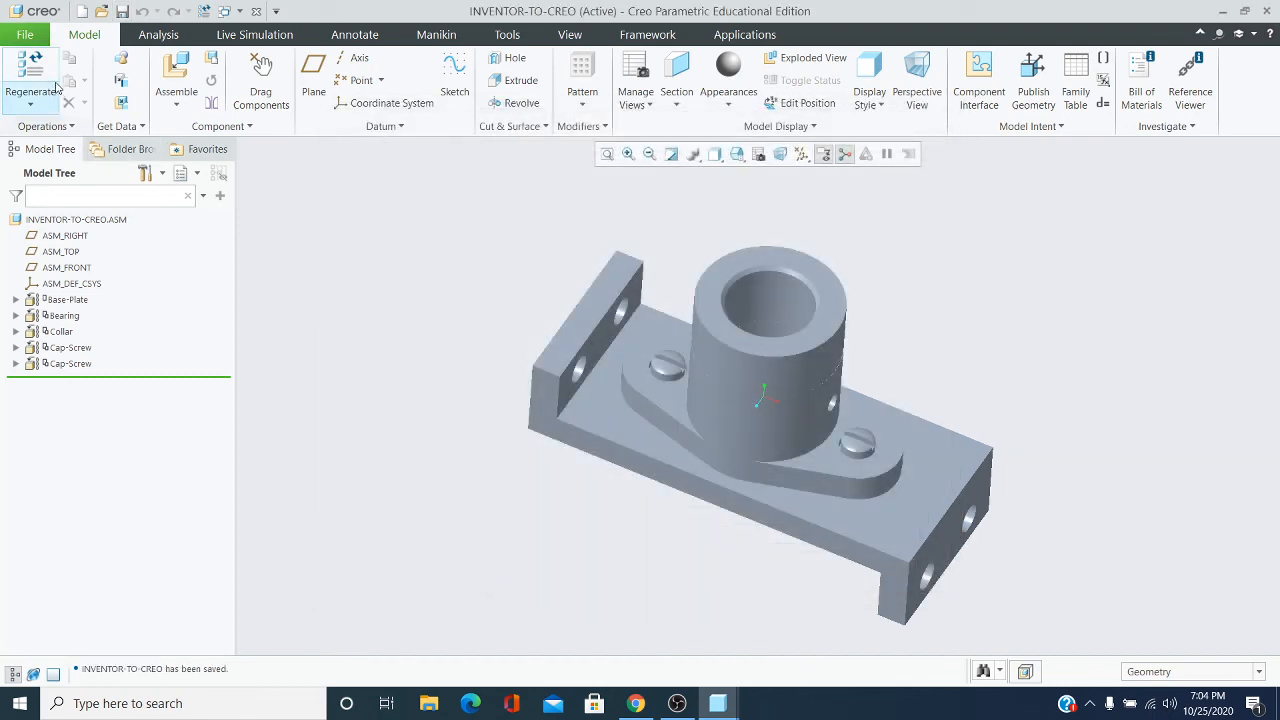
Review the general and page settings in the assembly's Printer Configuration, including the format list, and close it without printing.
click(22, 37)
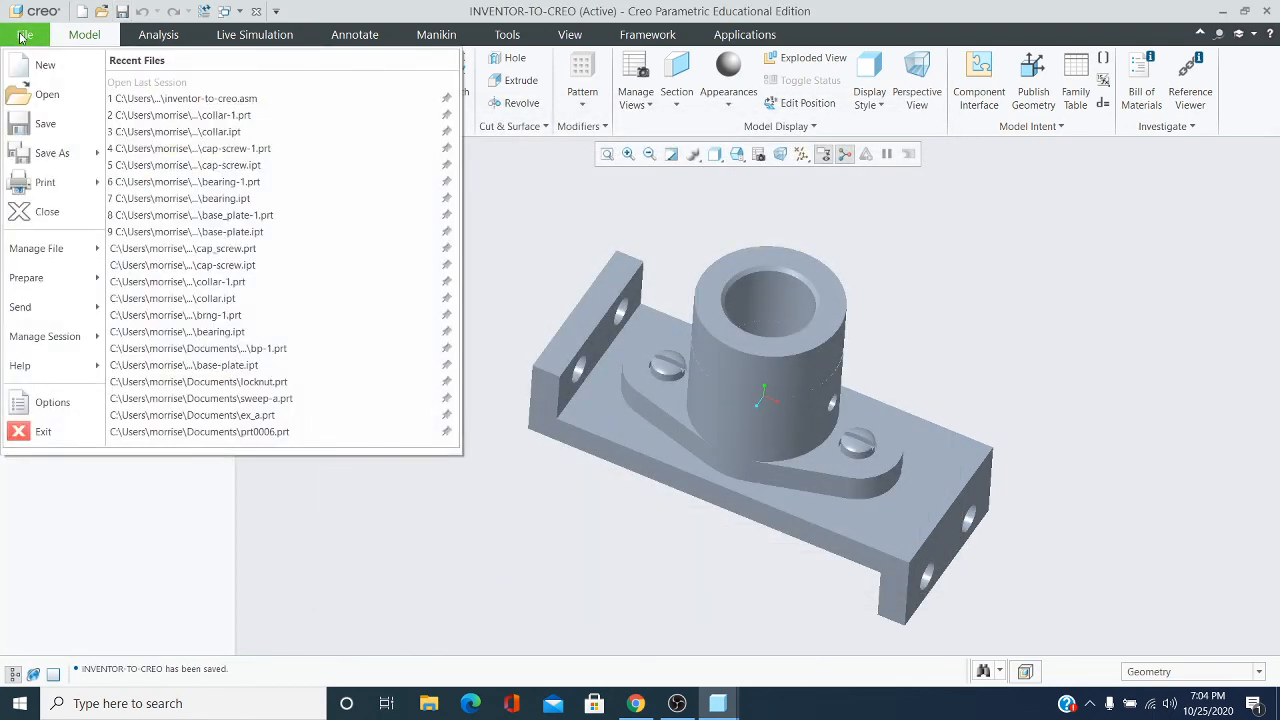
mouse_move(51, 190)
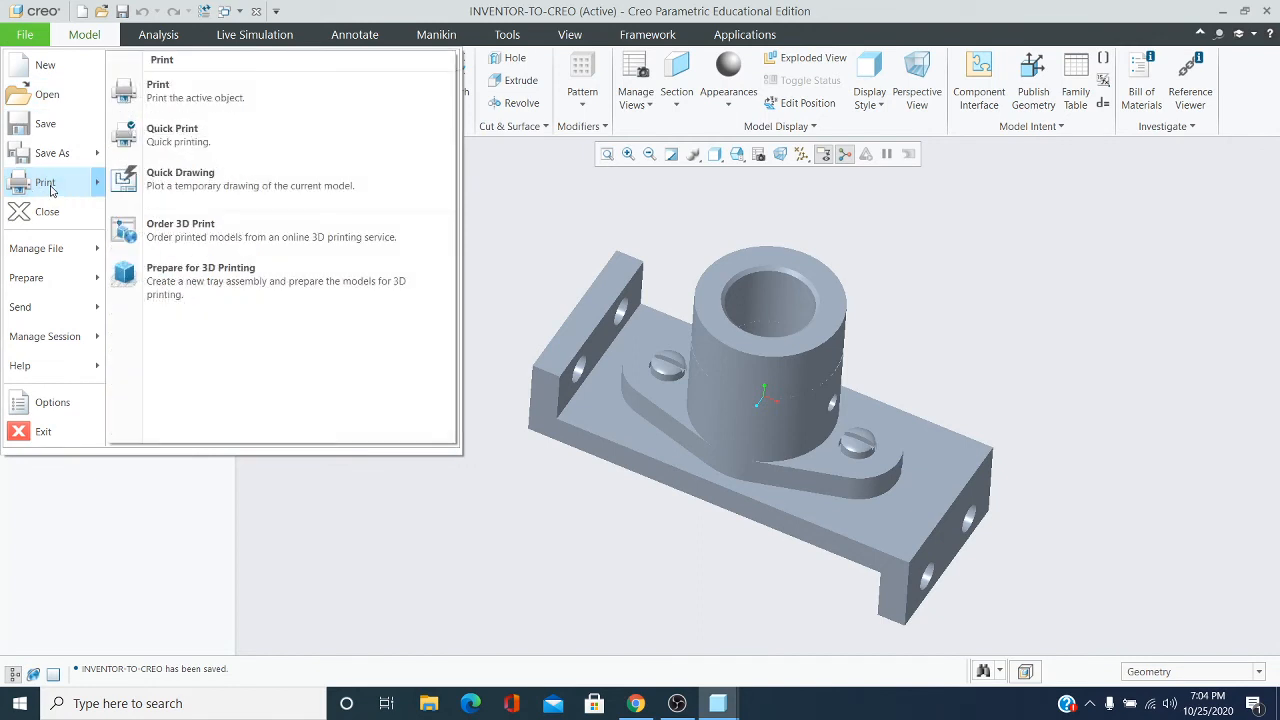
click(155, 95)
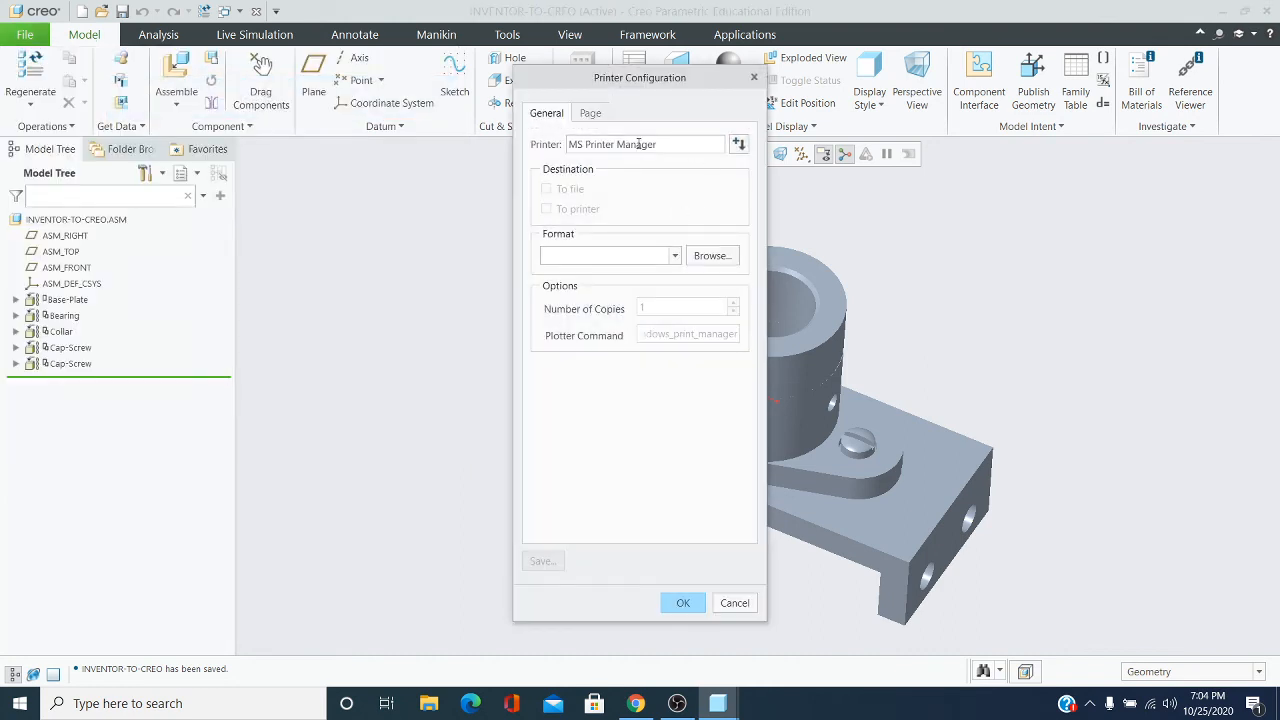
click(734, 603)
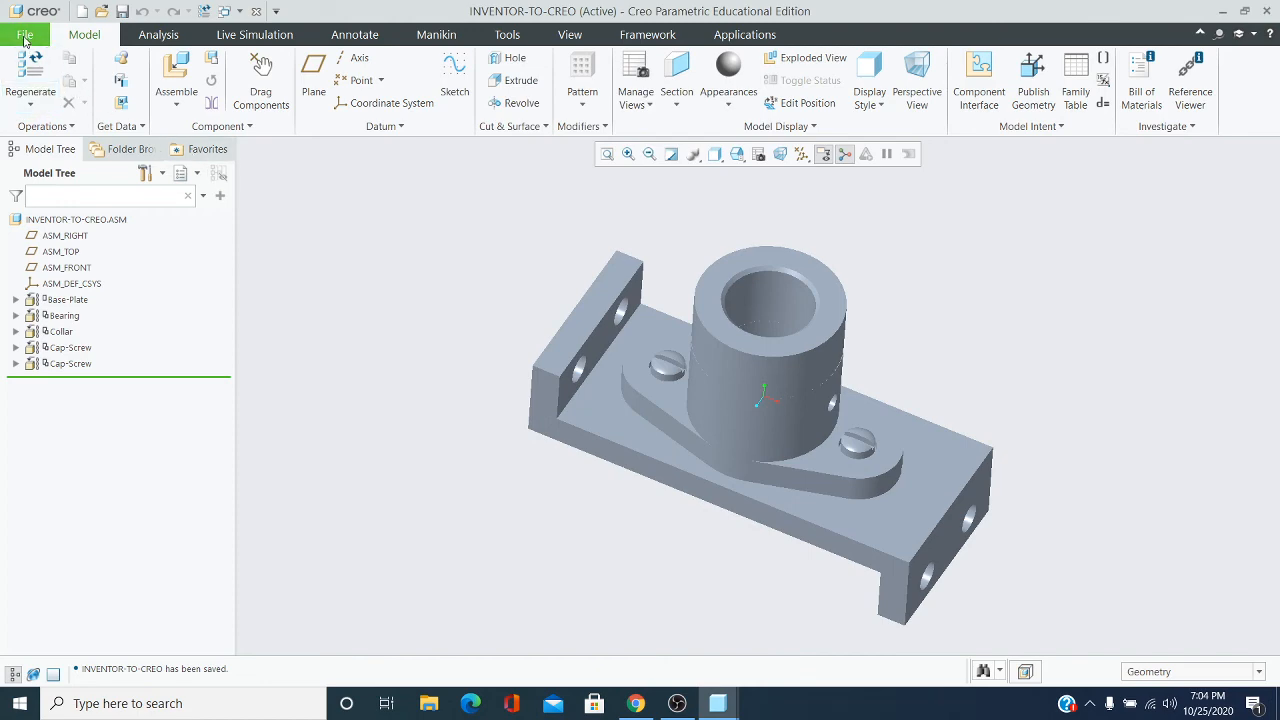
click(25, 37)
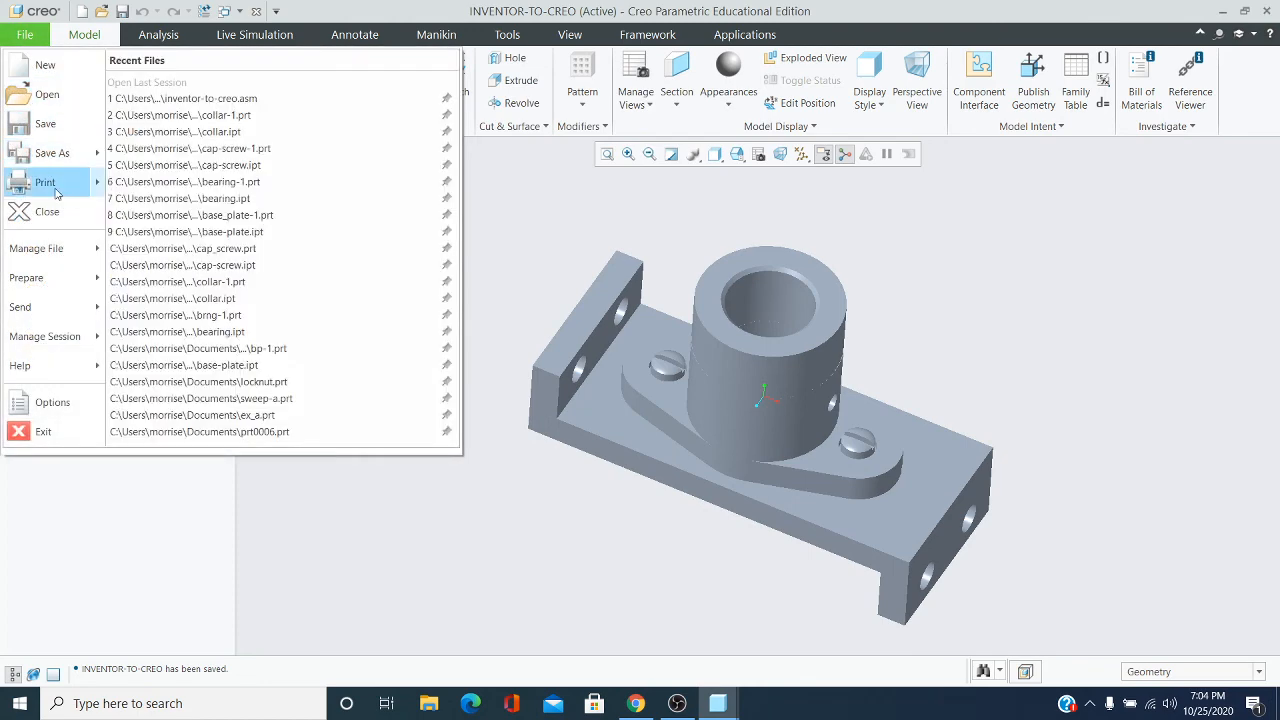
mouse_move(56, 193)
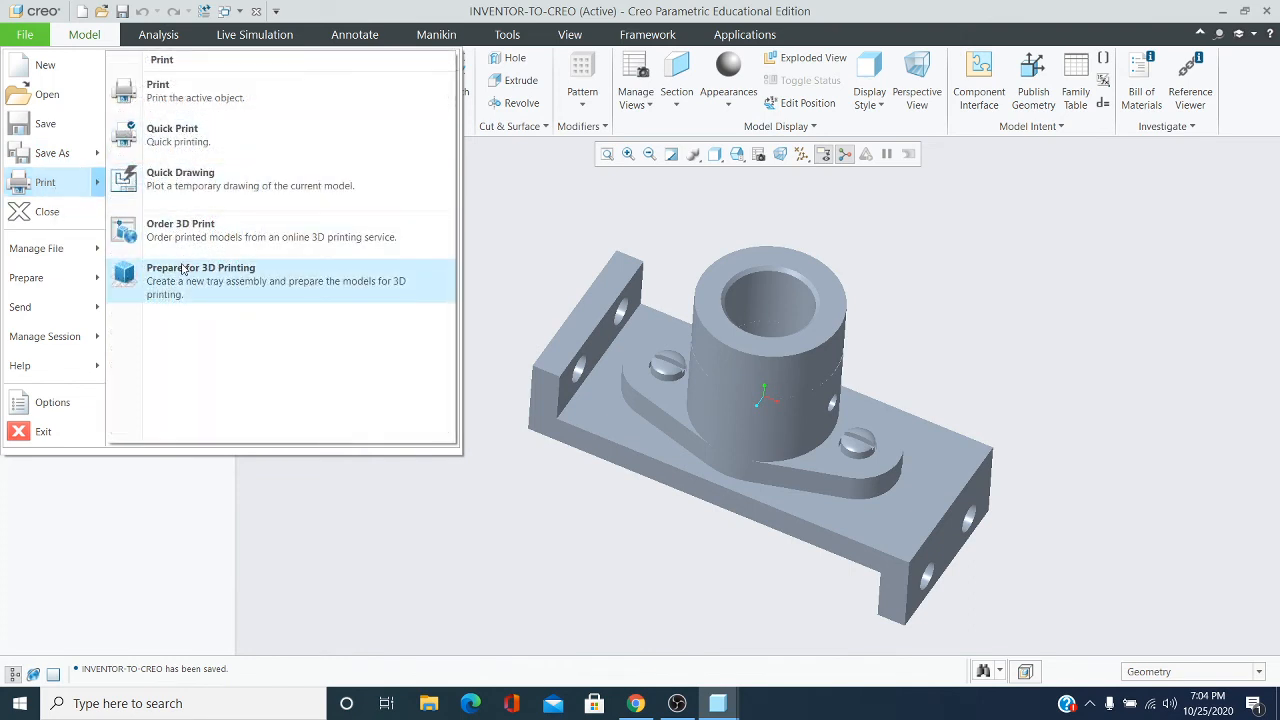
click(170, 105)
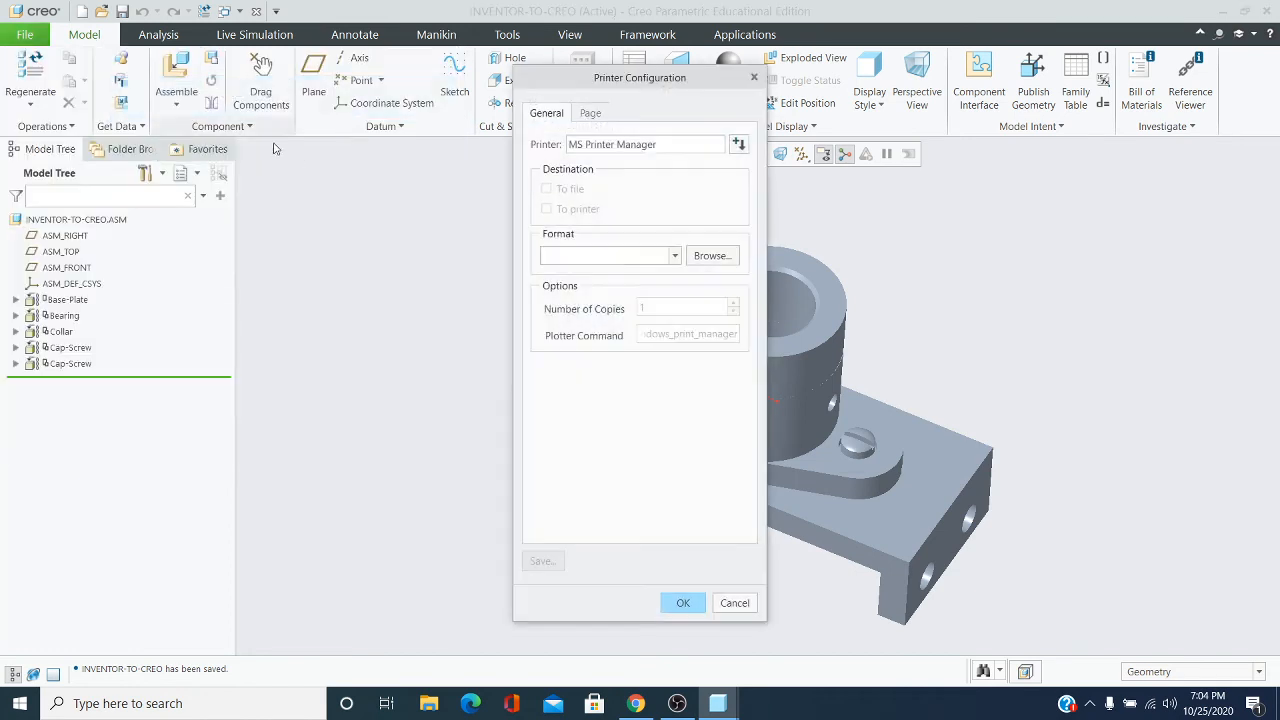
click(676, 256)
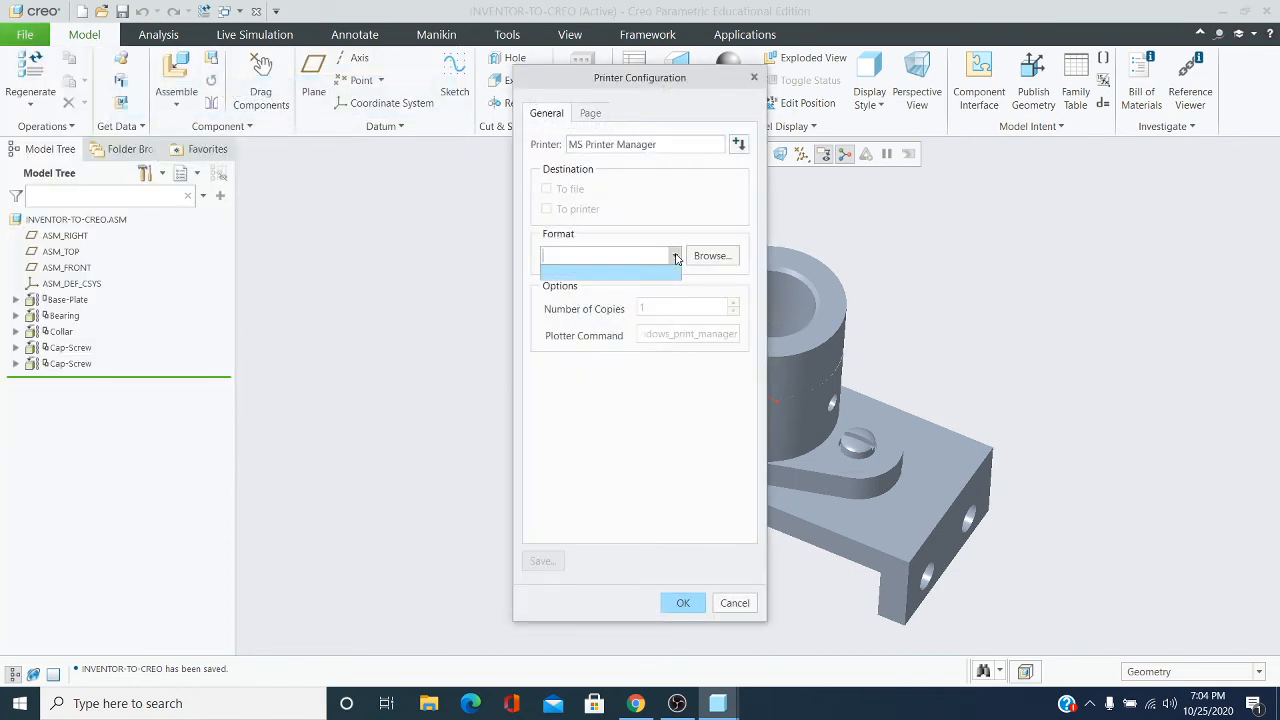
click(676, 256)
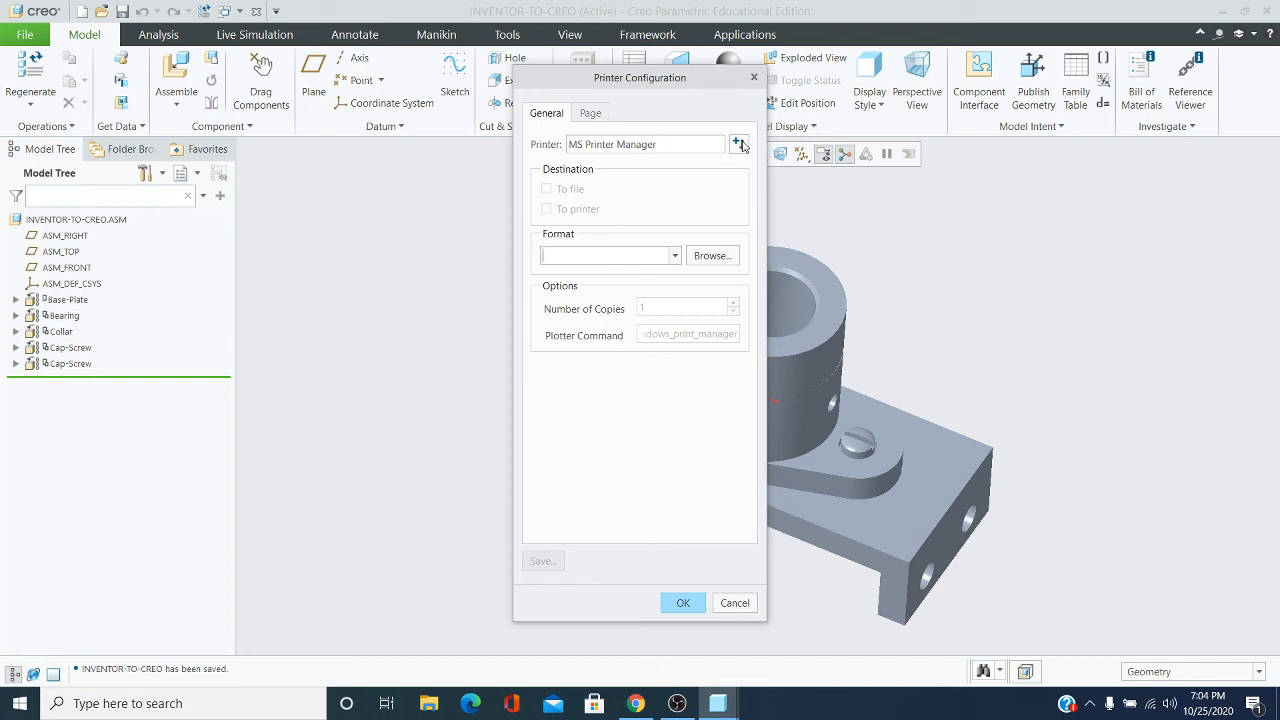
click(591, 114)
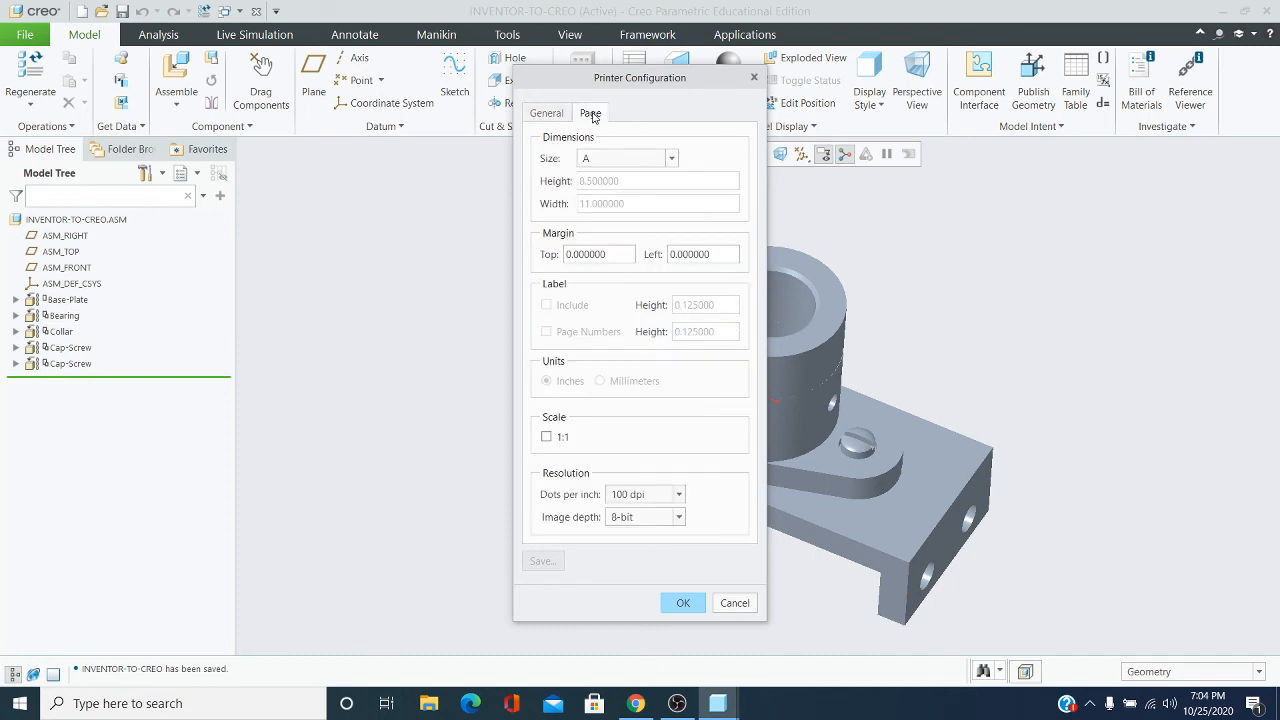
click(552, 114)
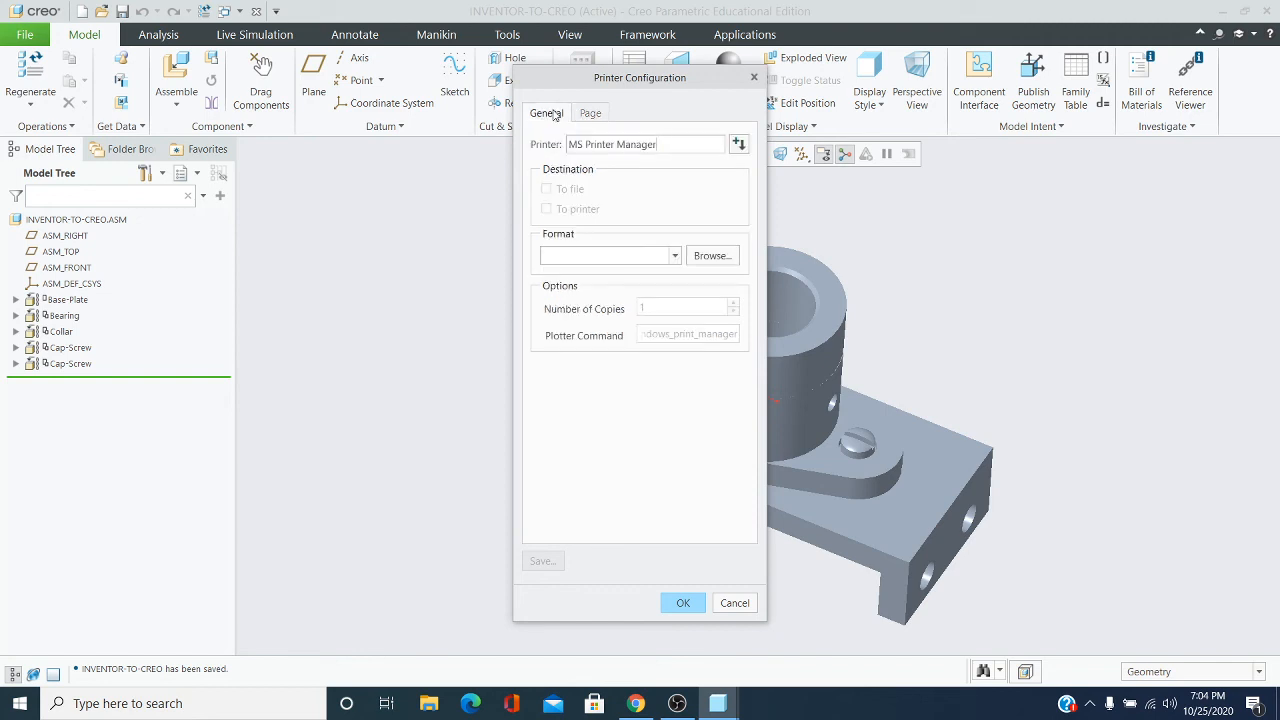
click(725, 606)
Start a quick print of the assembly in an angled view on the Adobe PDF printer, with the output printed to file.
scroll(365, 383, up, 2)
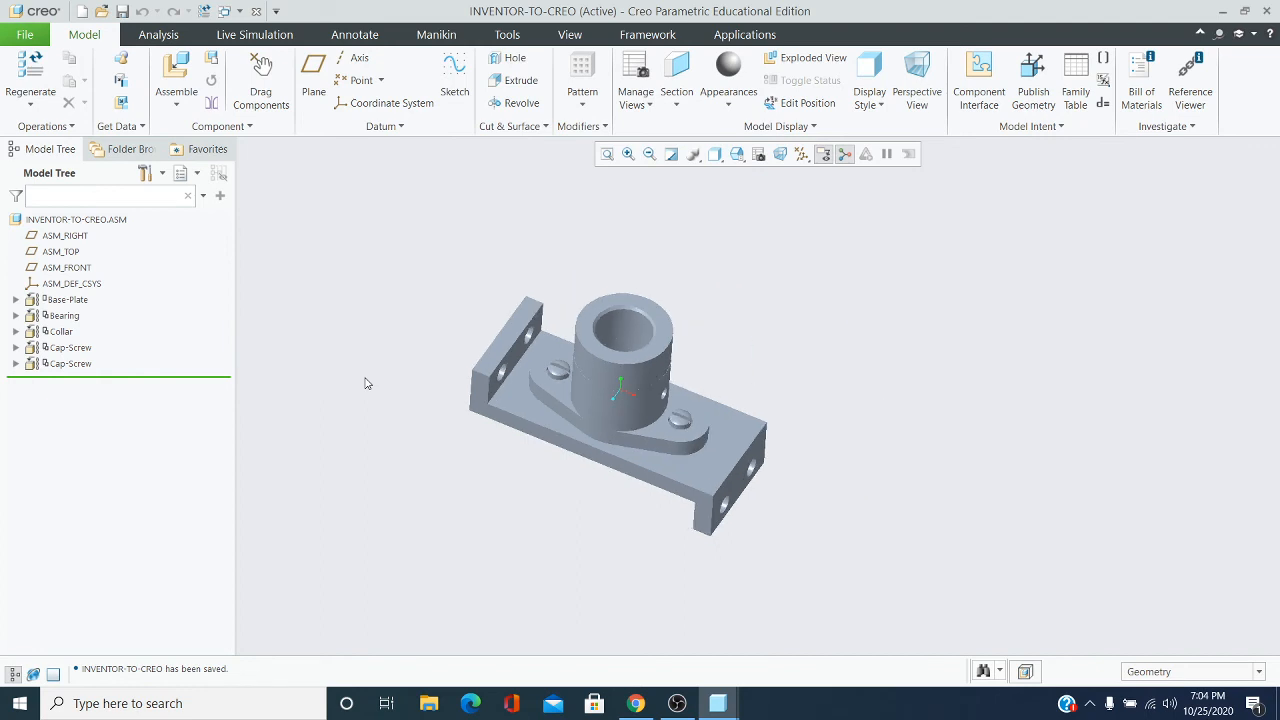
scroll(366, 385, down, 2)
mouse_move(380, 386)
middle_down()
mouse_move(371, 369)
mouse_move(509, 377)
middle_up()
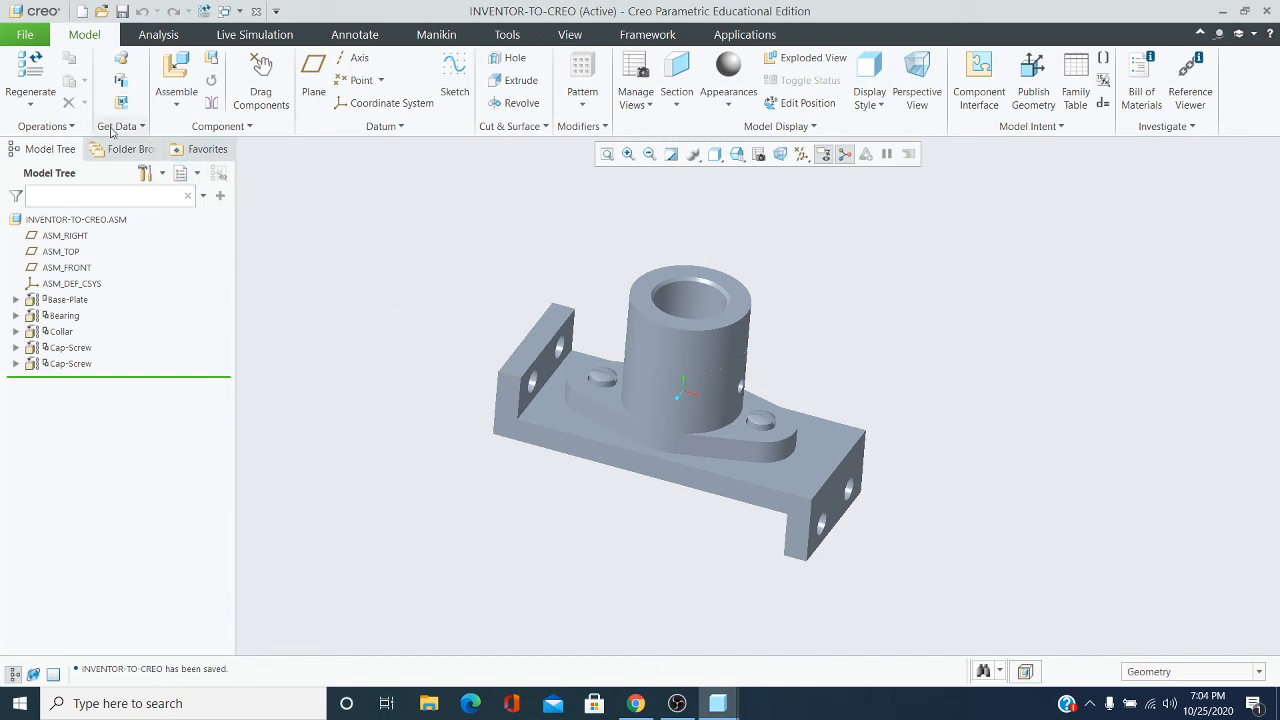
click(25, 40)
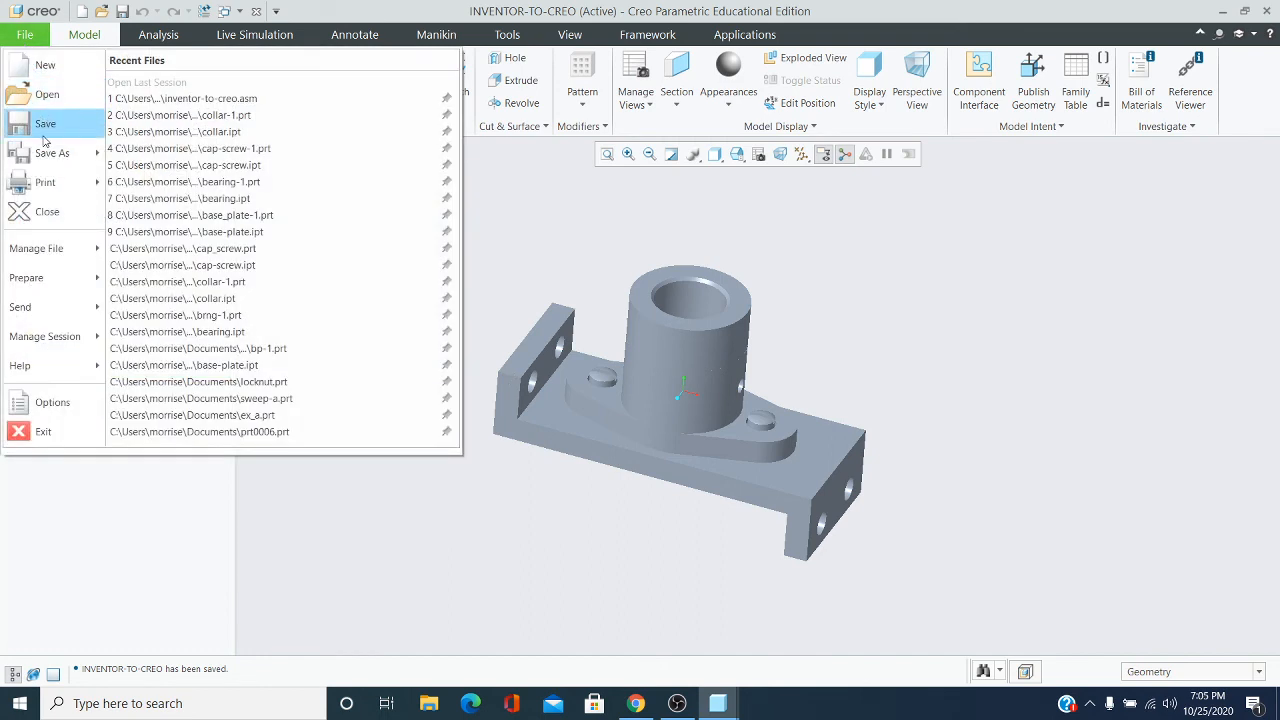
mouse_move(47, 186)
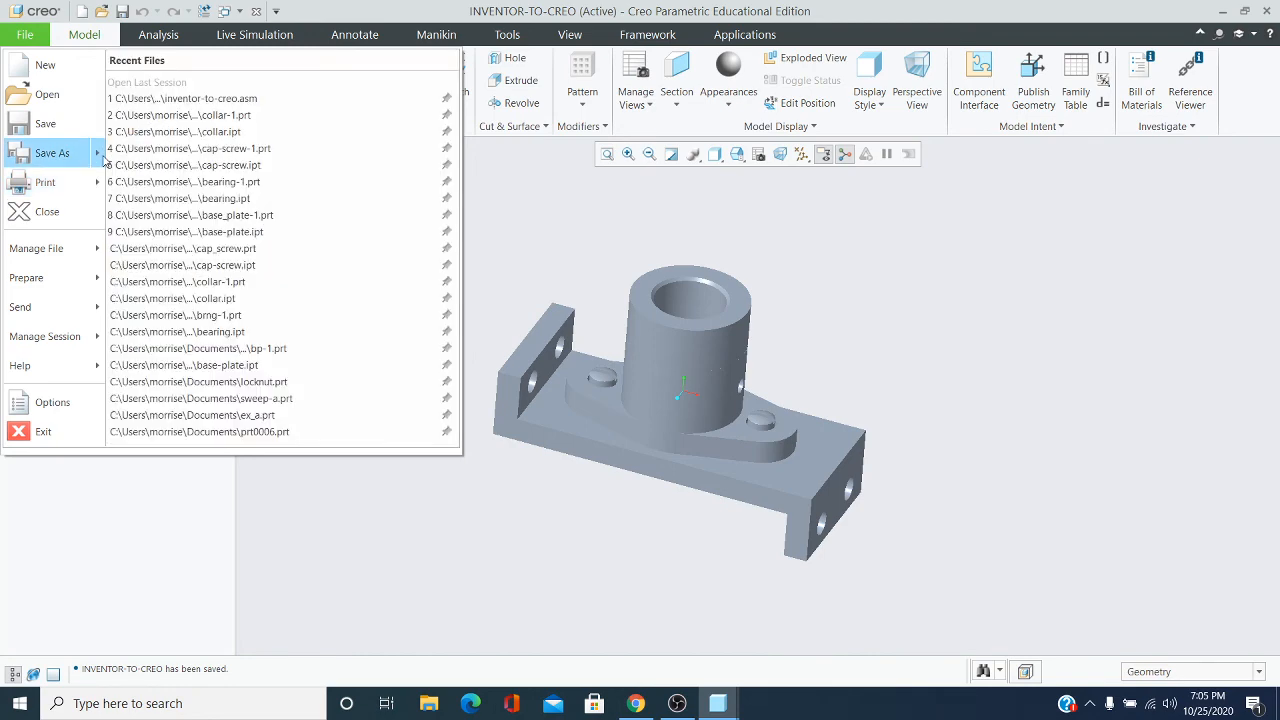
mouse_move(99, 153)
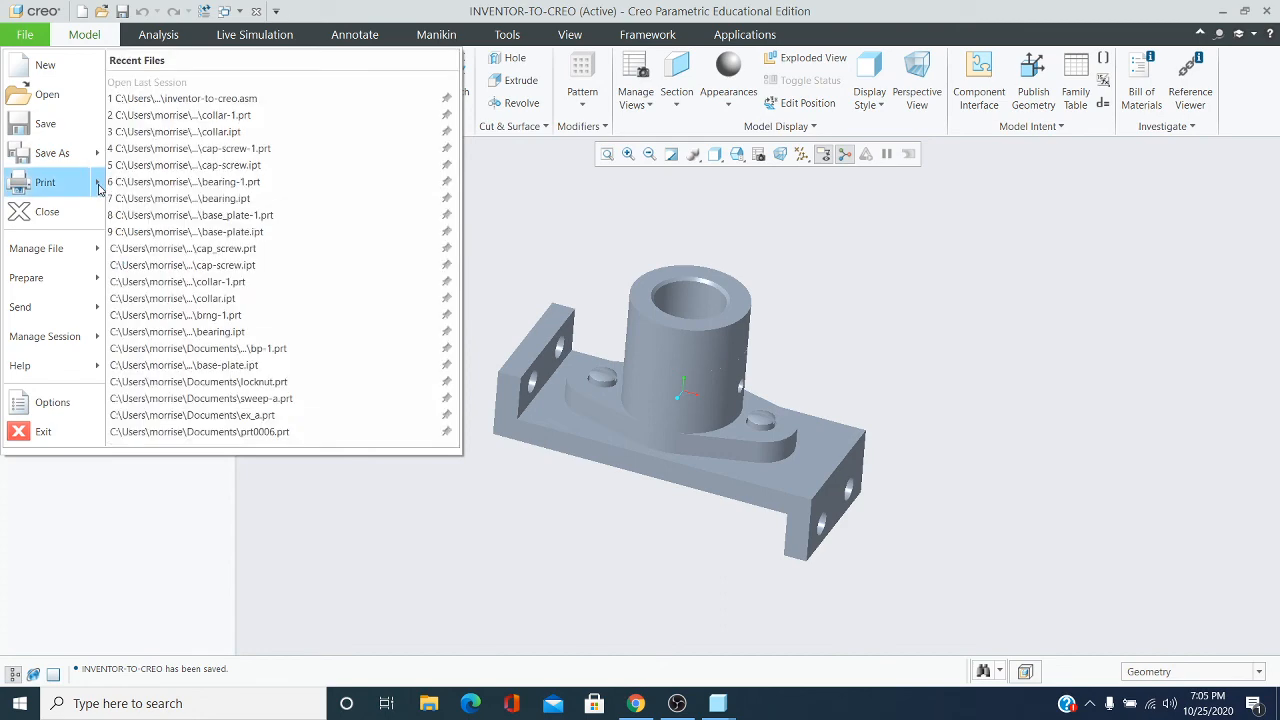
mouse_move(99, 190)
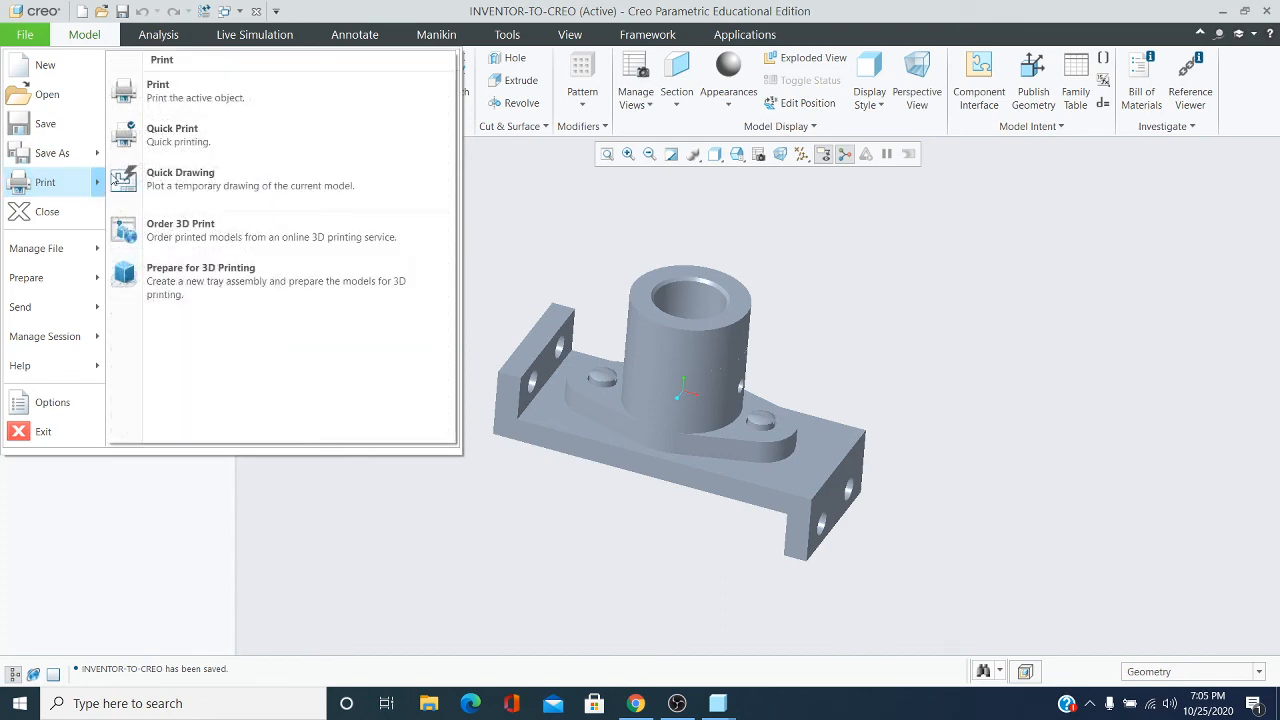
click(172, 133)
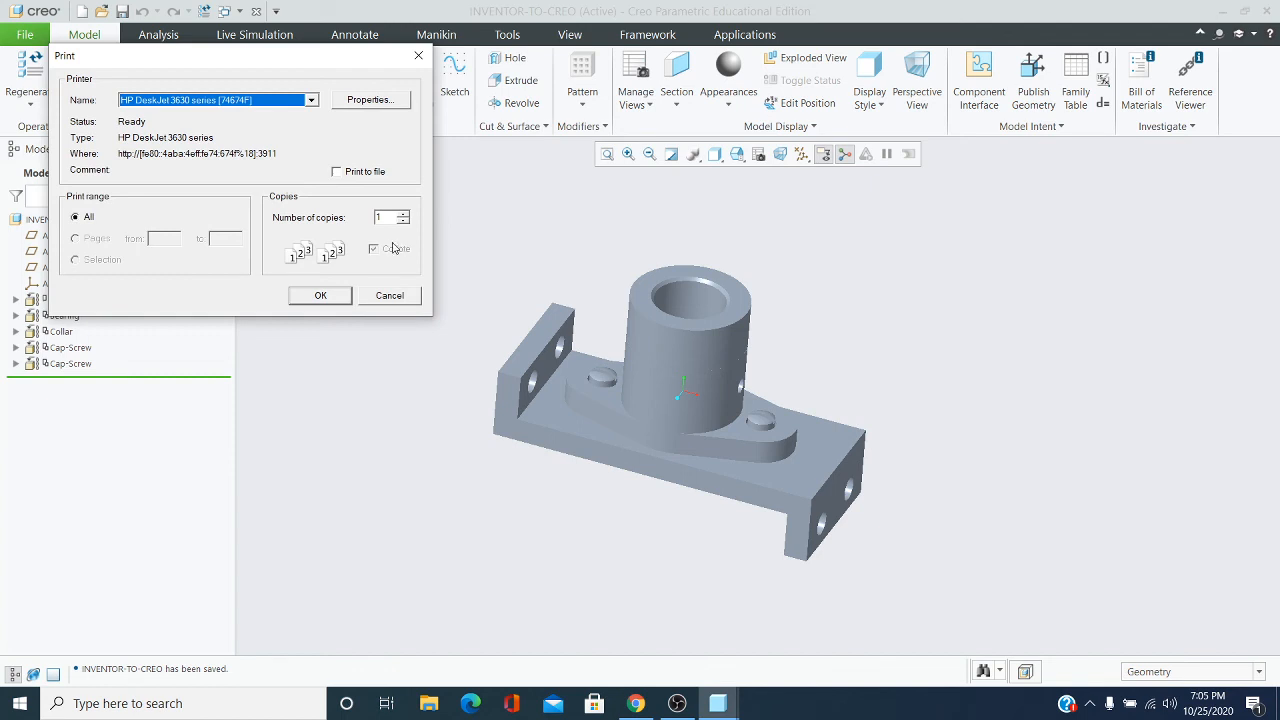
click(311, 102)
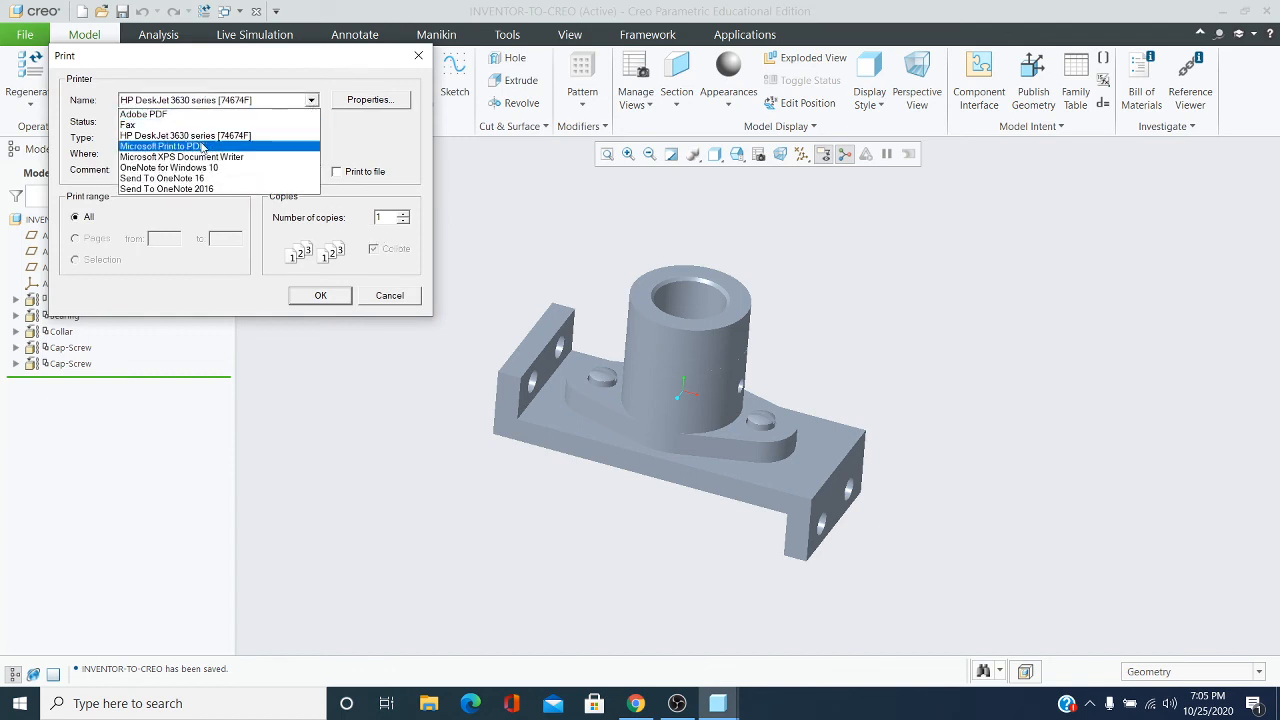
click(171, 116)
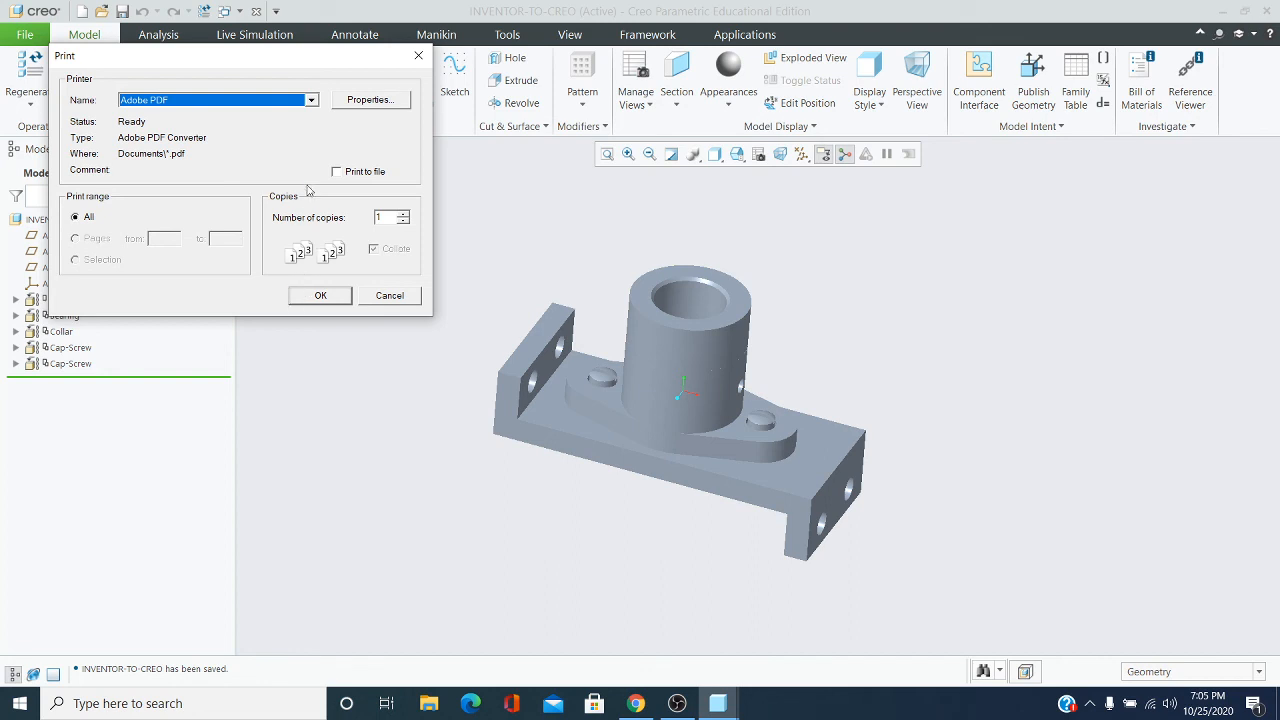
click(336, 172)
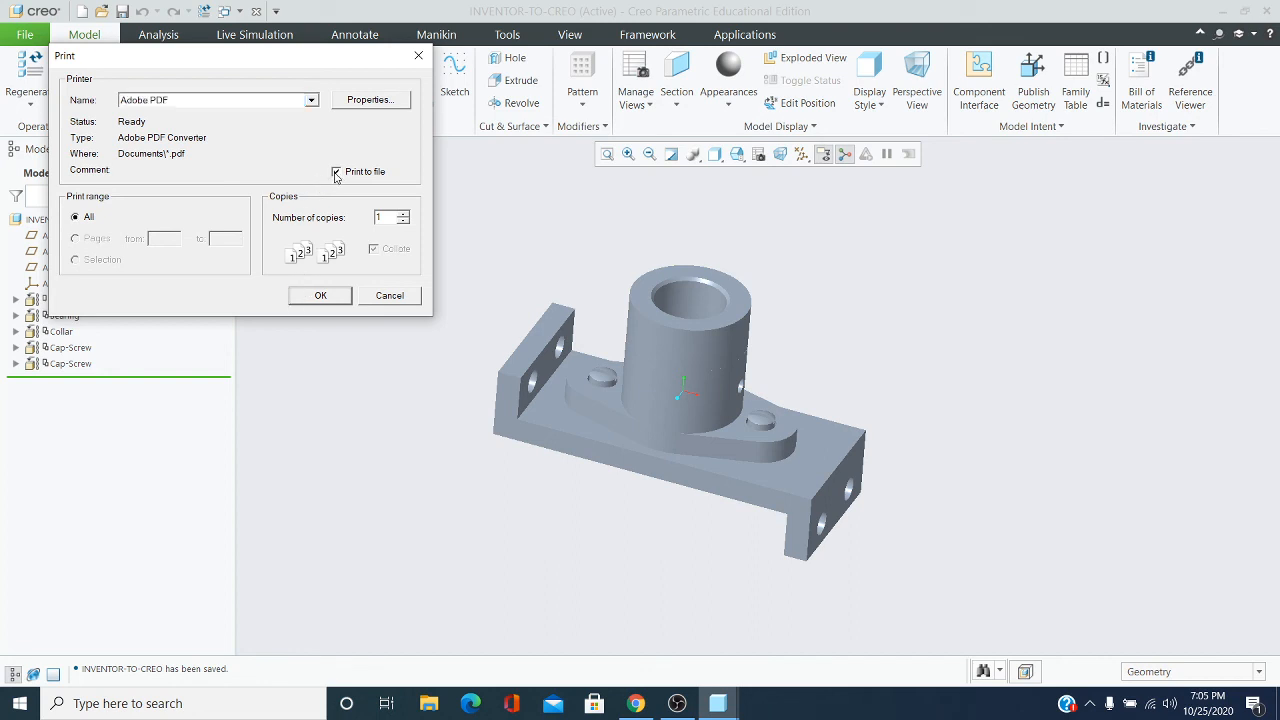
click(320, 295)
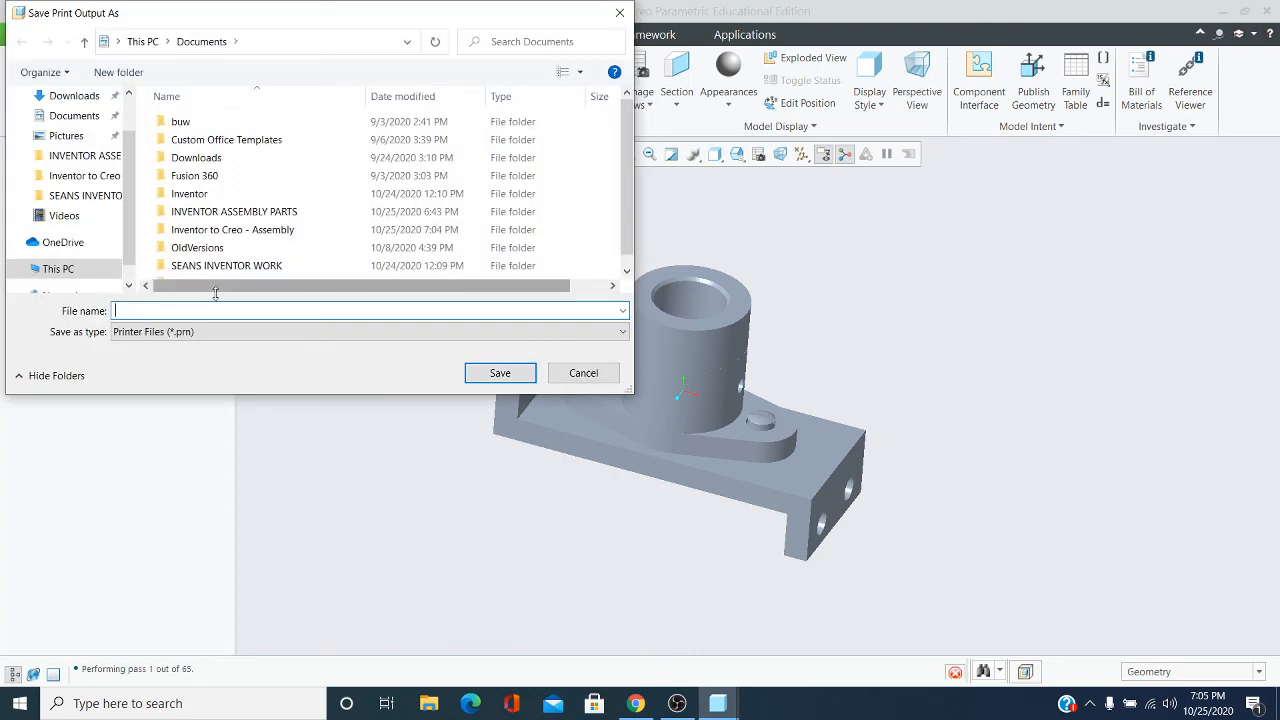
Try to save the print output as INVENTOR-TO-CREO in the Inventor to Creo - Assembly folder.
double_click(240, 232)
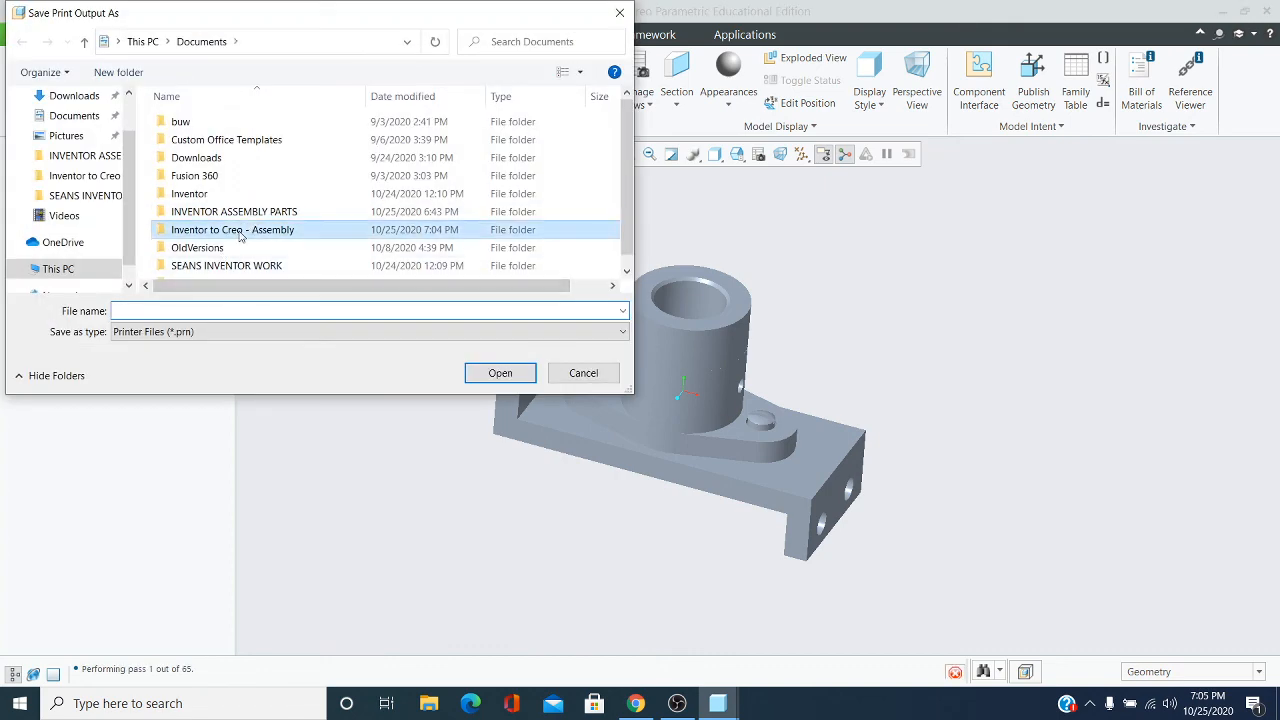
click(173, 310)
text(INVETO)
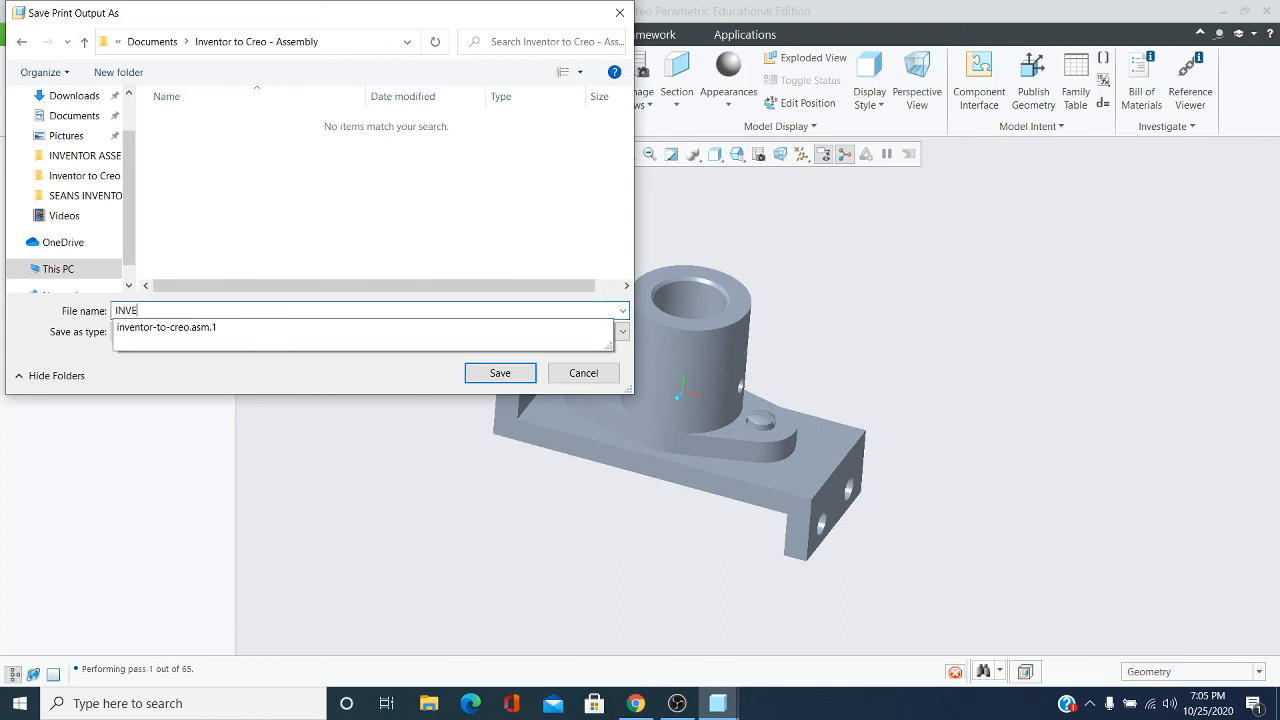
key(BackSpace)
key(BackSpace)
text(NTOR-TO_CR)
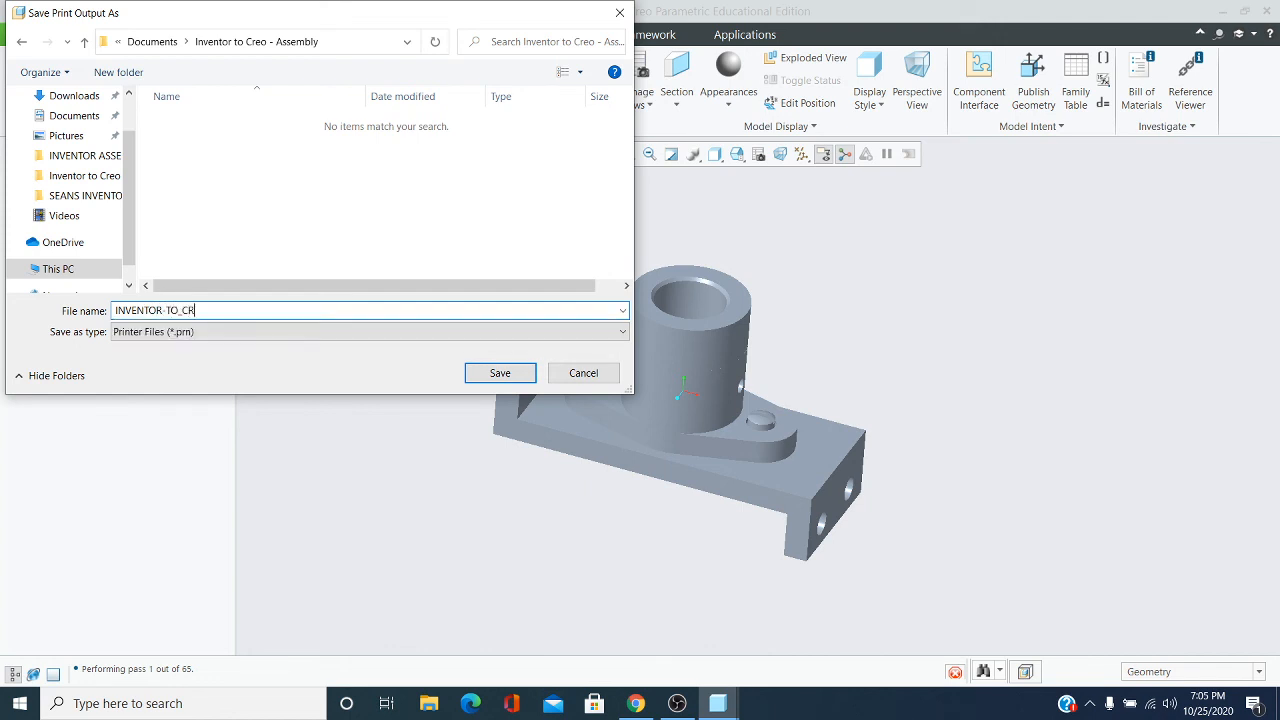
key(BackSpace)
key(BackSpace)
key(BackSpace)
text(-)
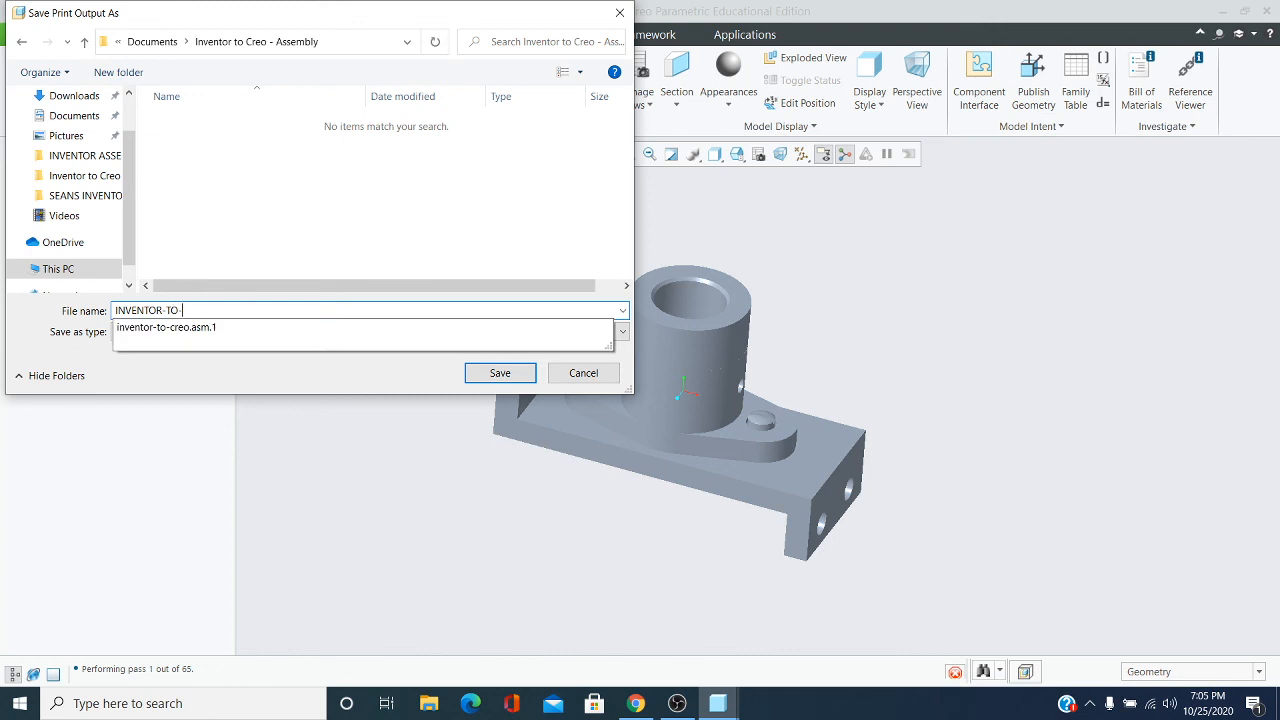
text(CREO)
click(499, 373)
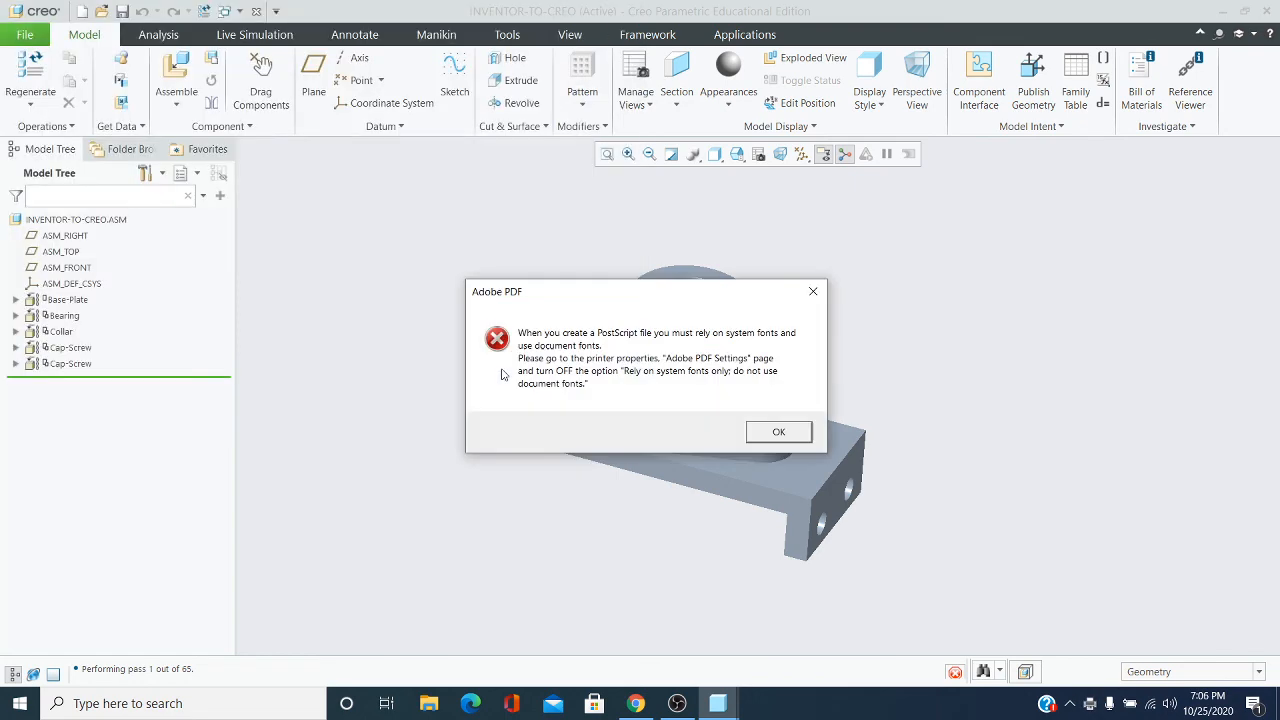
click(777, 433)
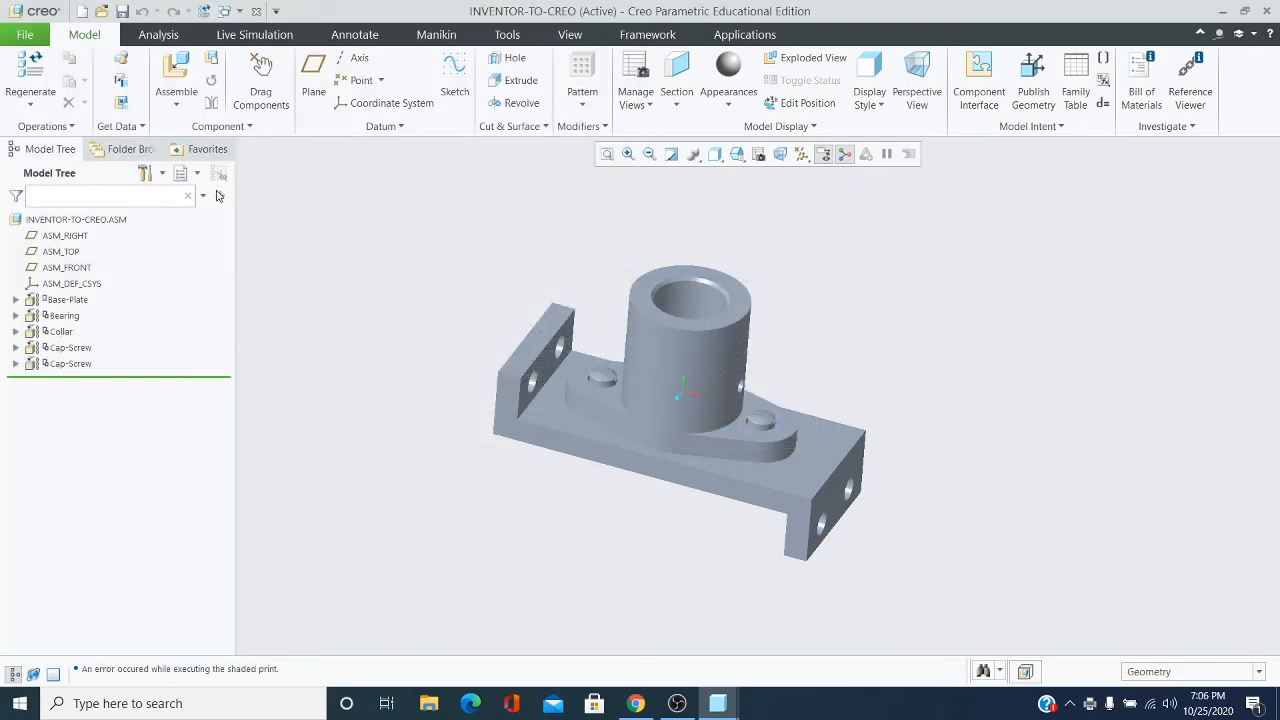
Quick print the assembly on the Adobe PDF printer, accepting its document properties with Standard settings and Letter page size.
click(24, 36)
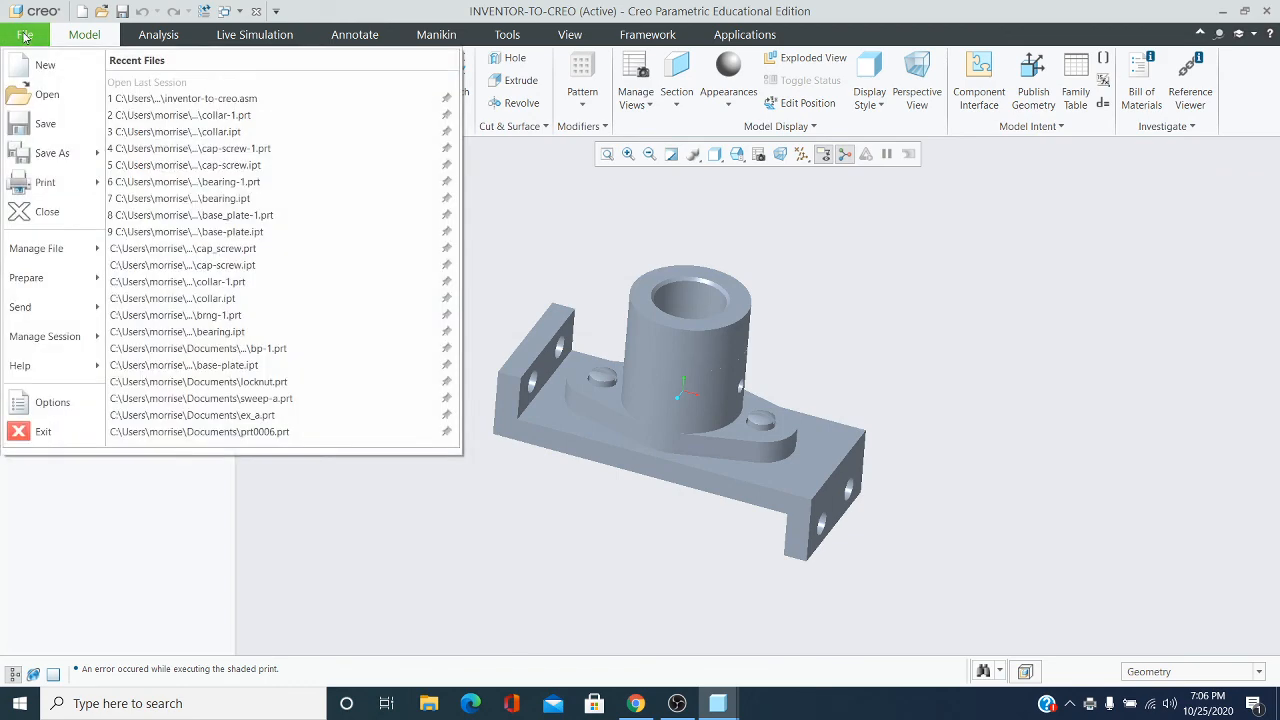
mouse_move(55, 153)
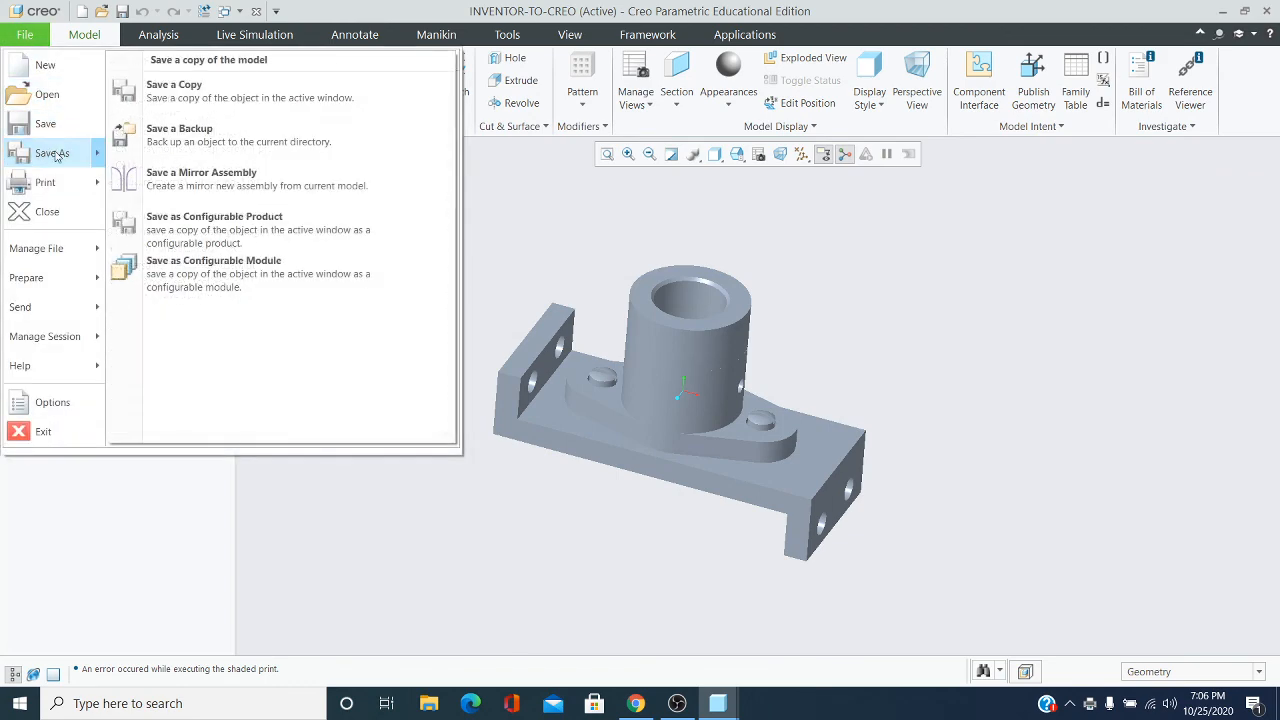
mouse_move(57, 186)
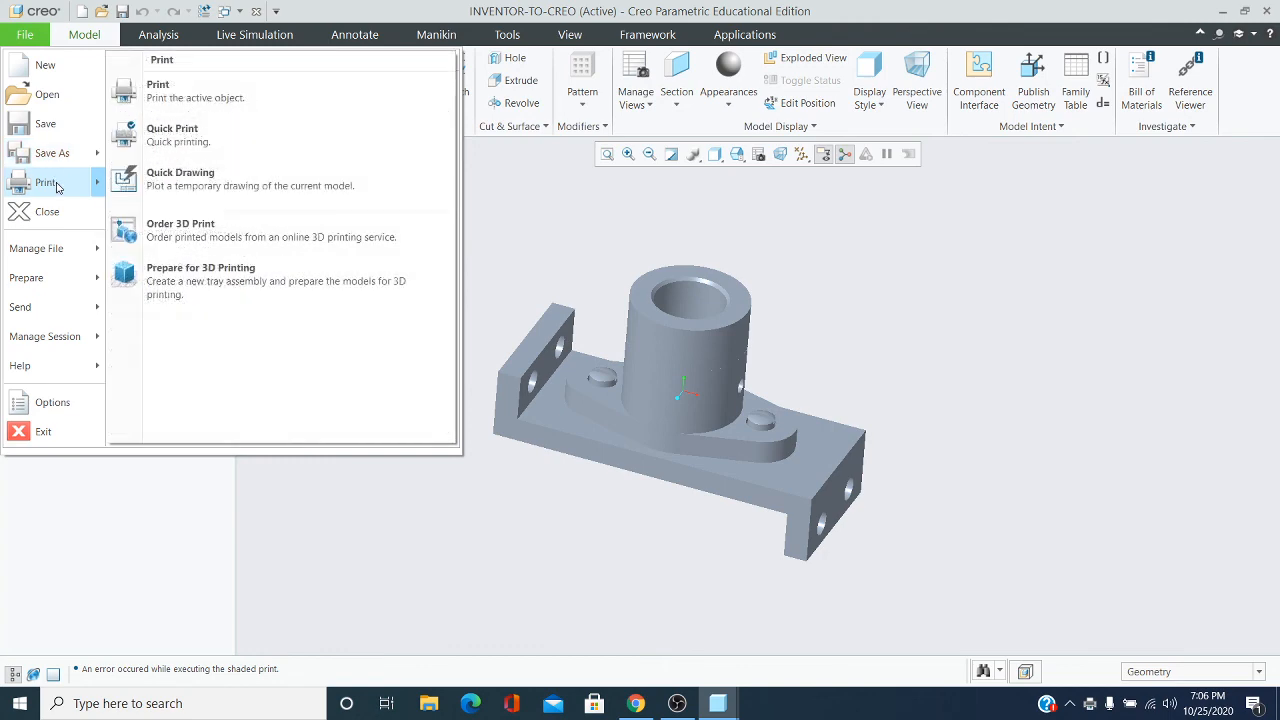
click(150, 140)
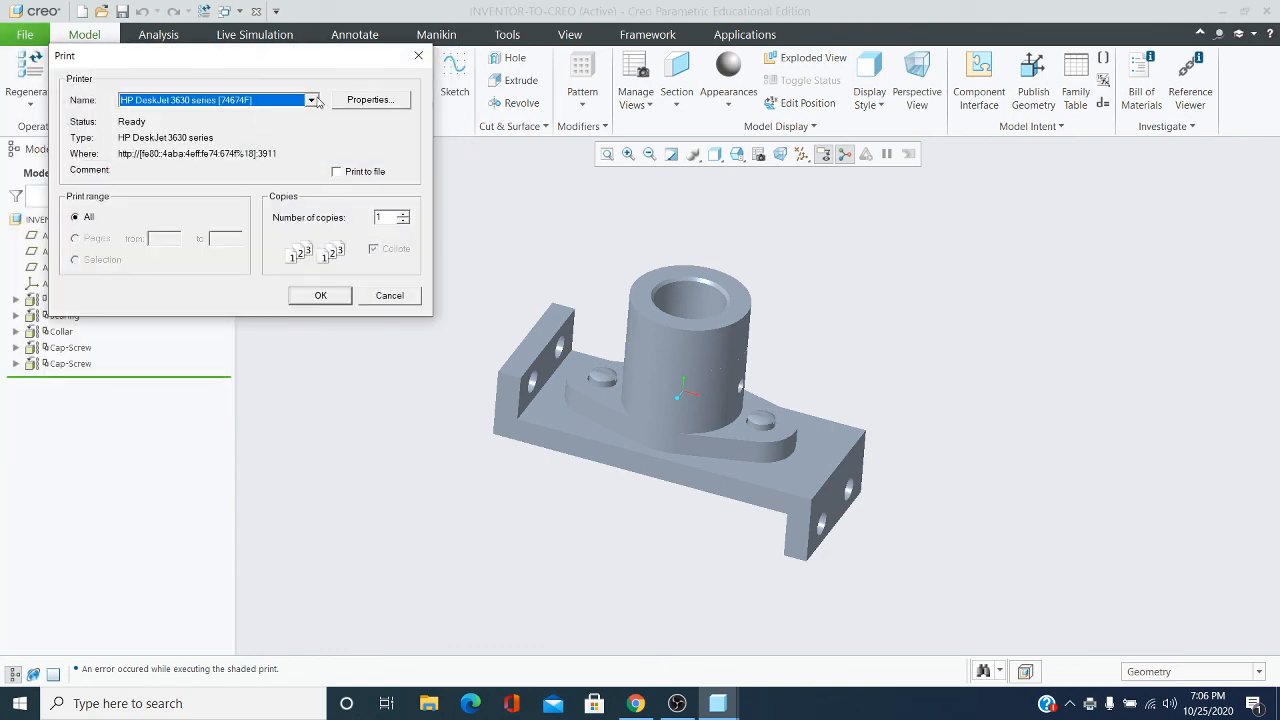
click(312, 100)
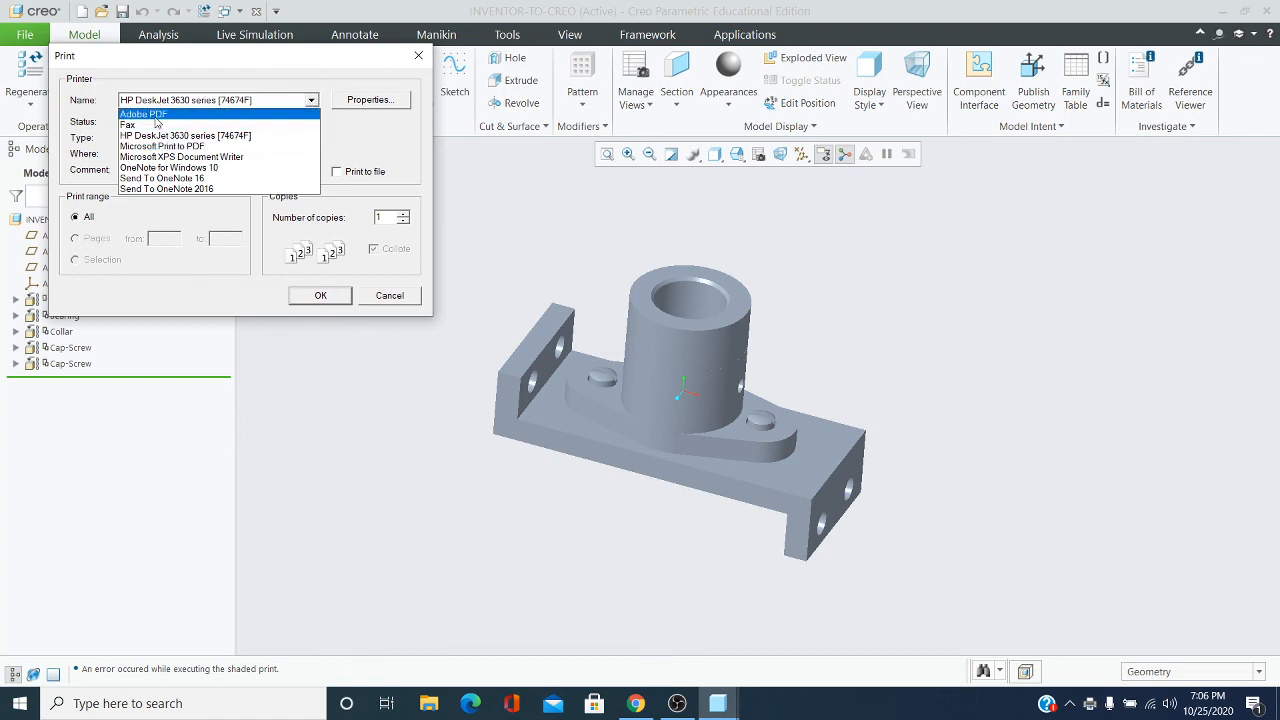
click(245, 114)
click(378, 104)
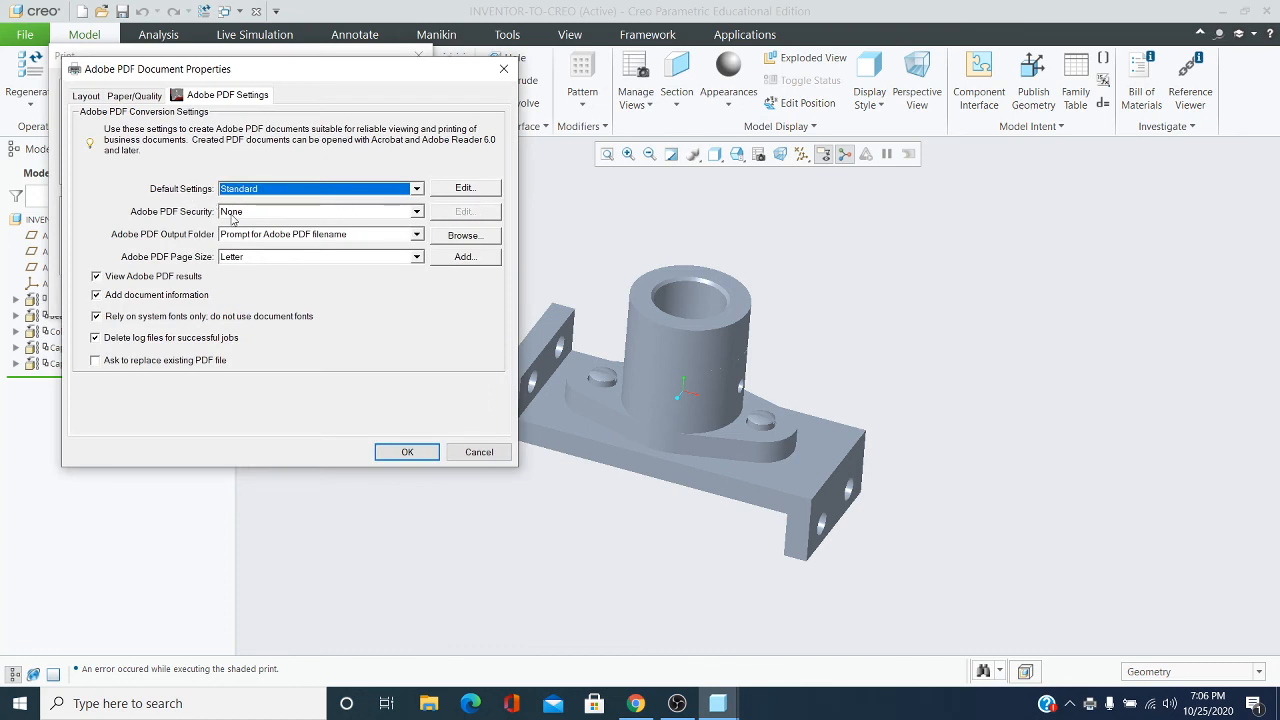
click(405, 455)
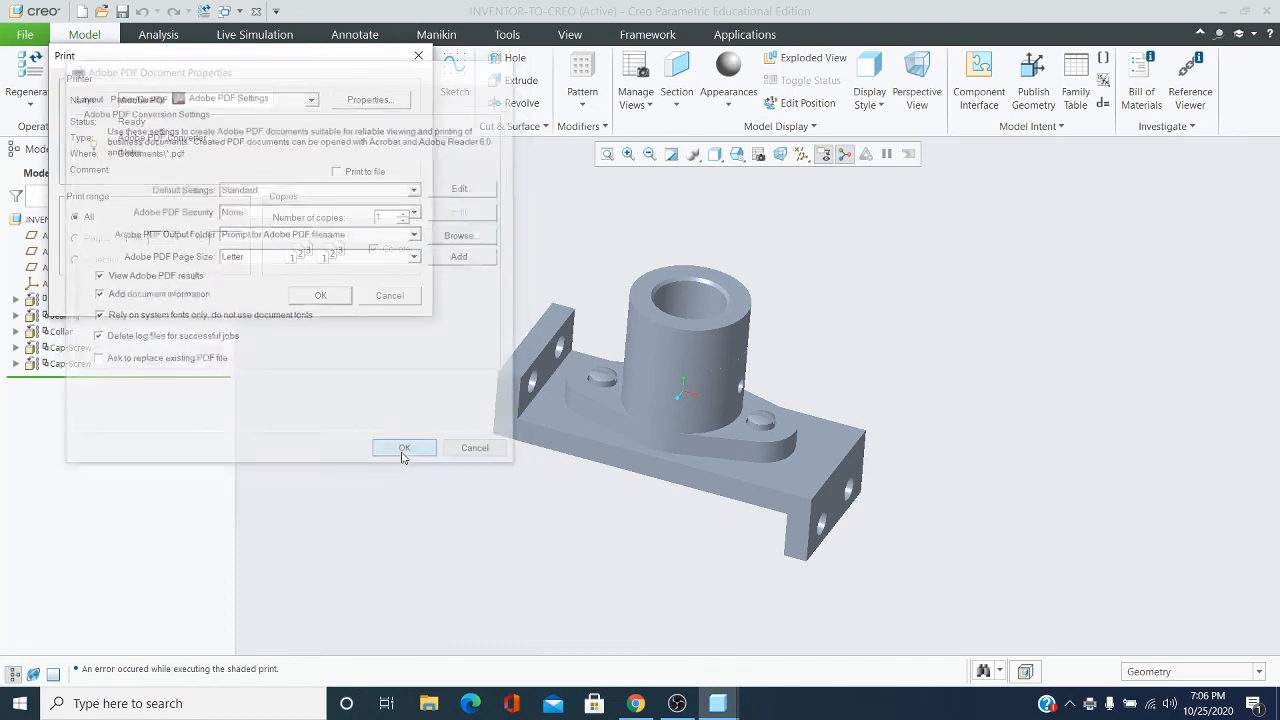
click(305, 297)
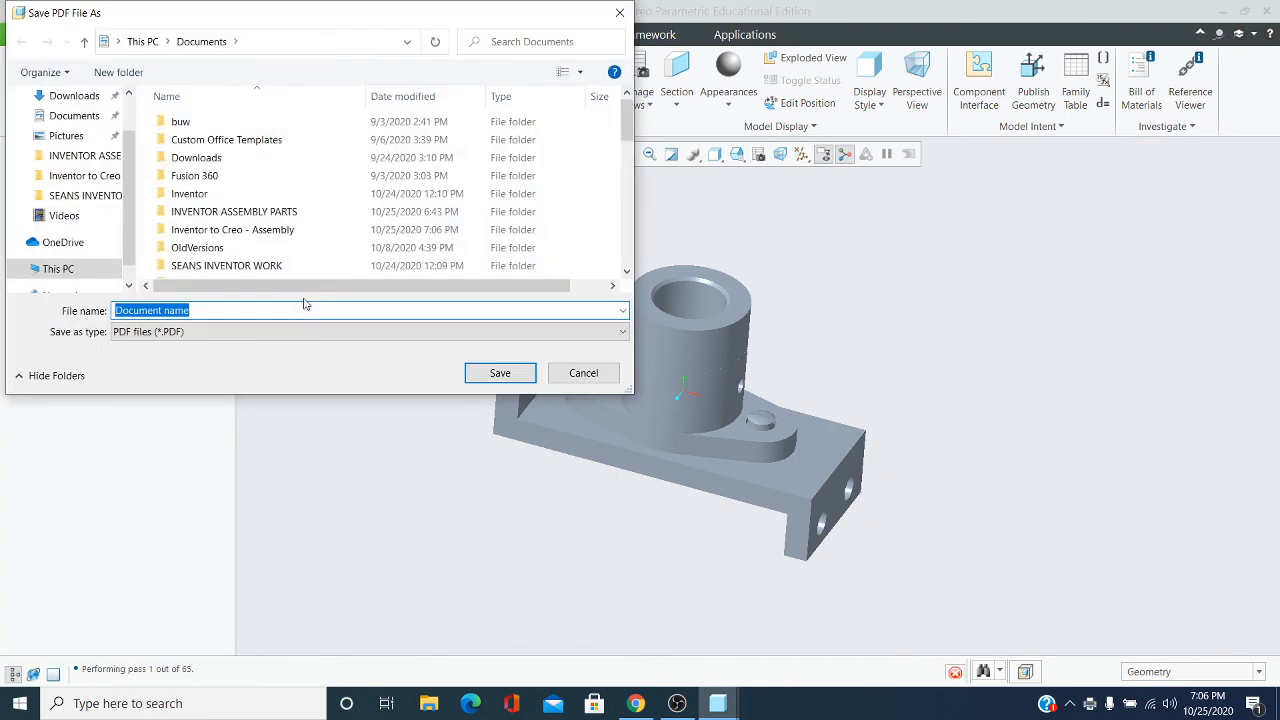
Save the print output as a PDF file named PDF in the Inventor to Creo - Assembly folder.
key(BackSpace)
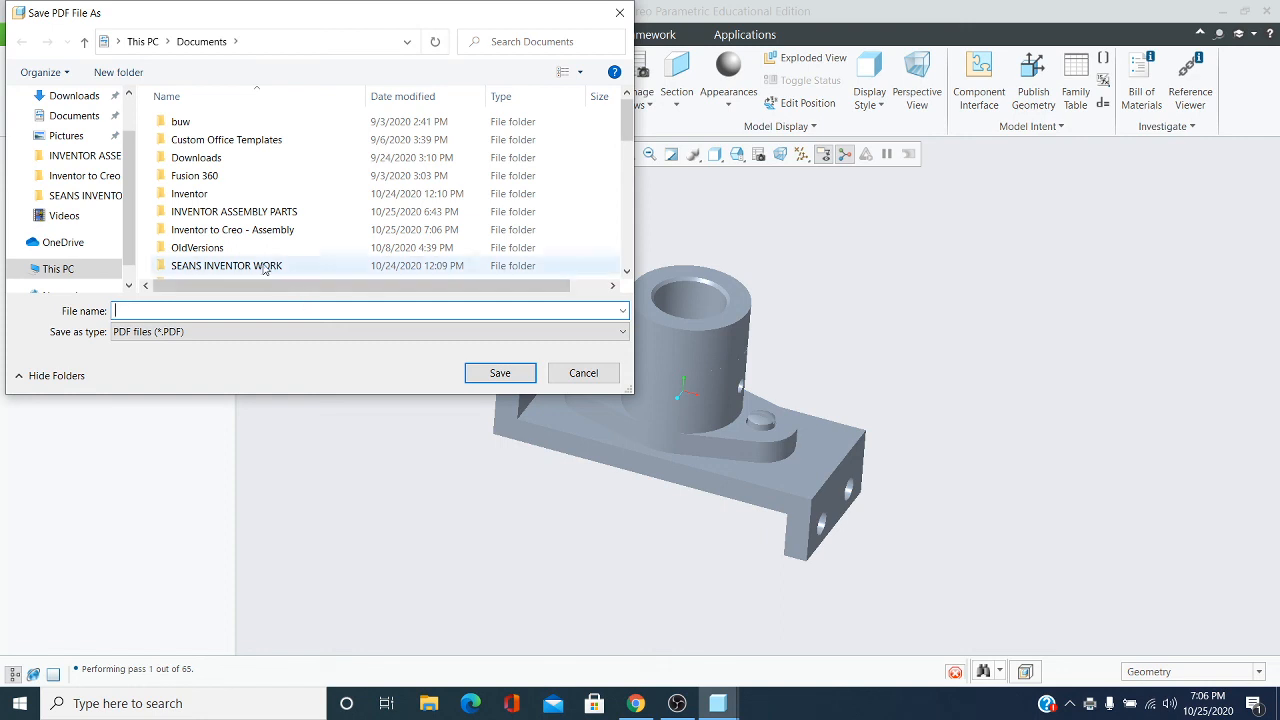
double_click(240, 230)
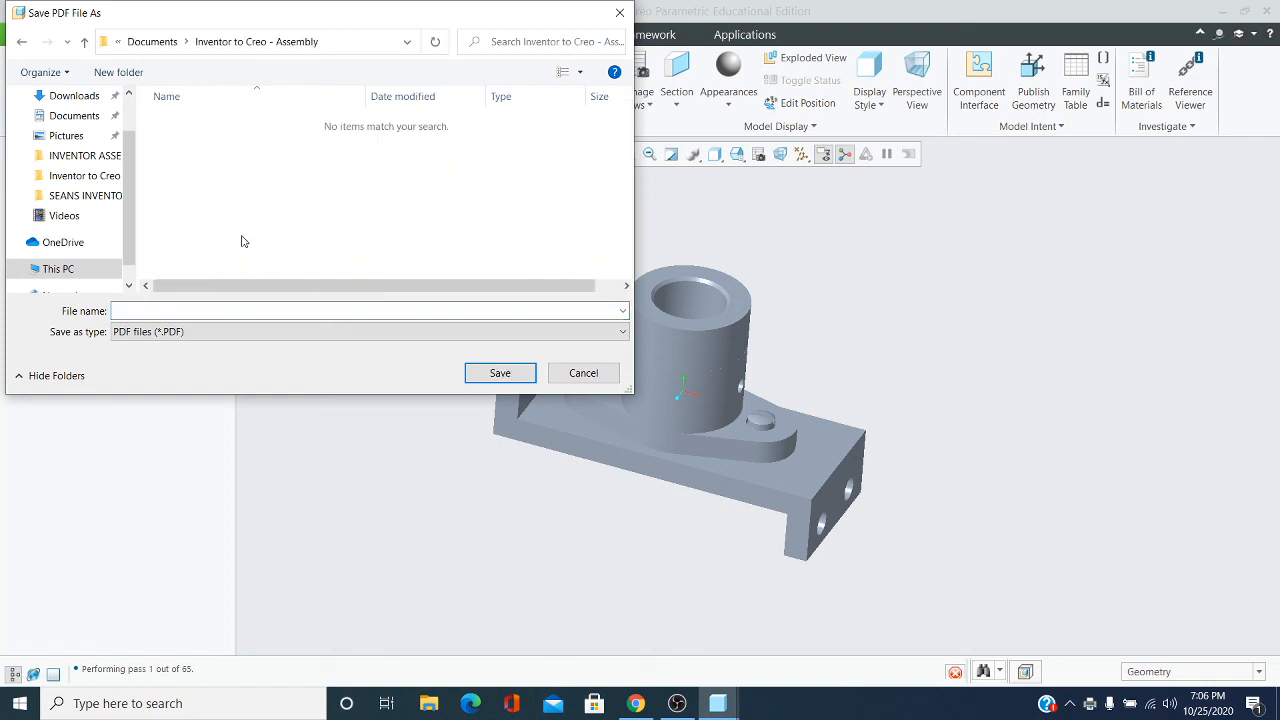
click(178, 311)
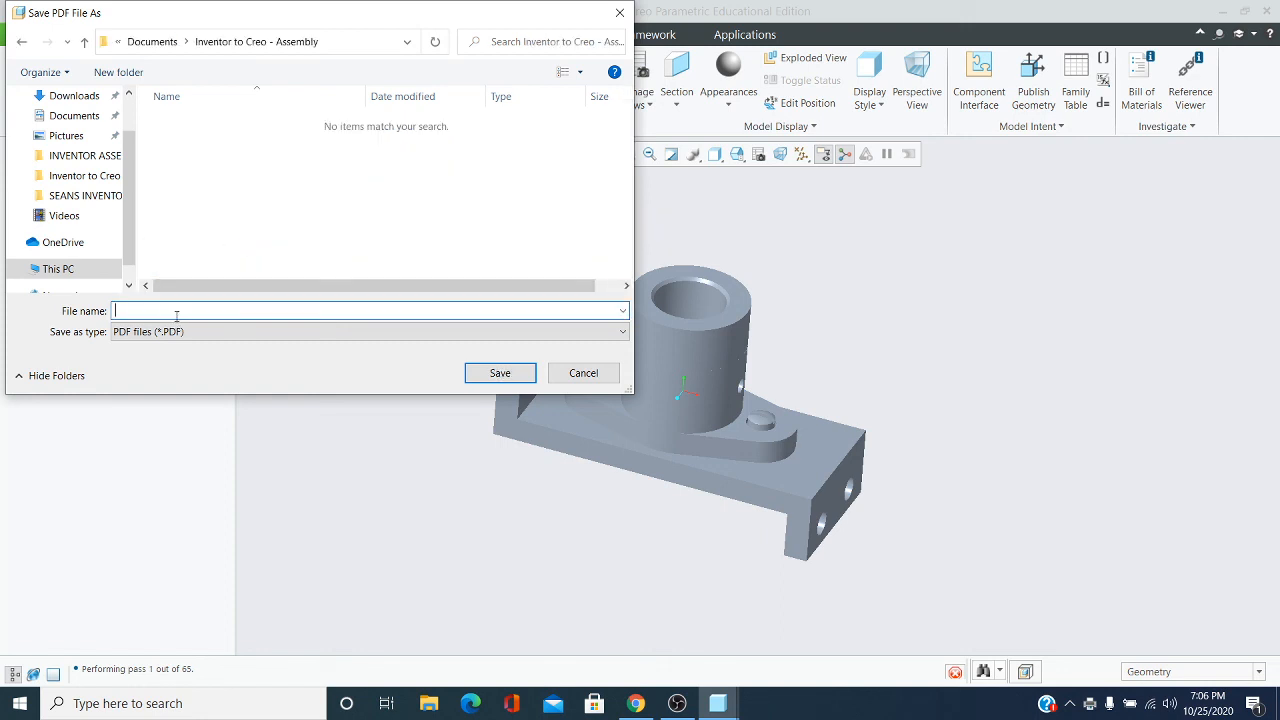
text(PDF)
click(500, 373)
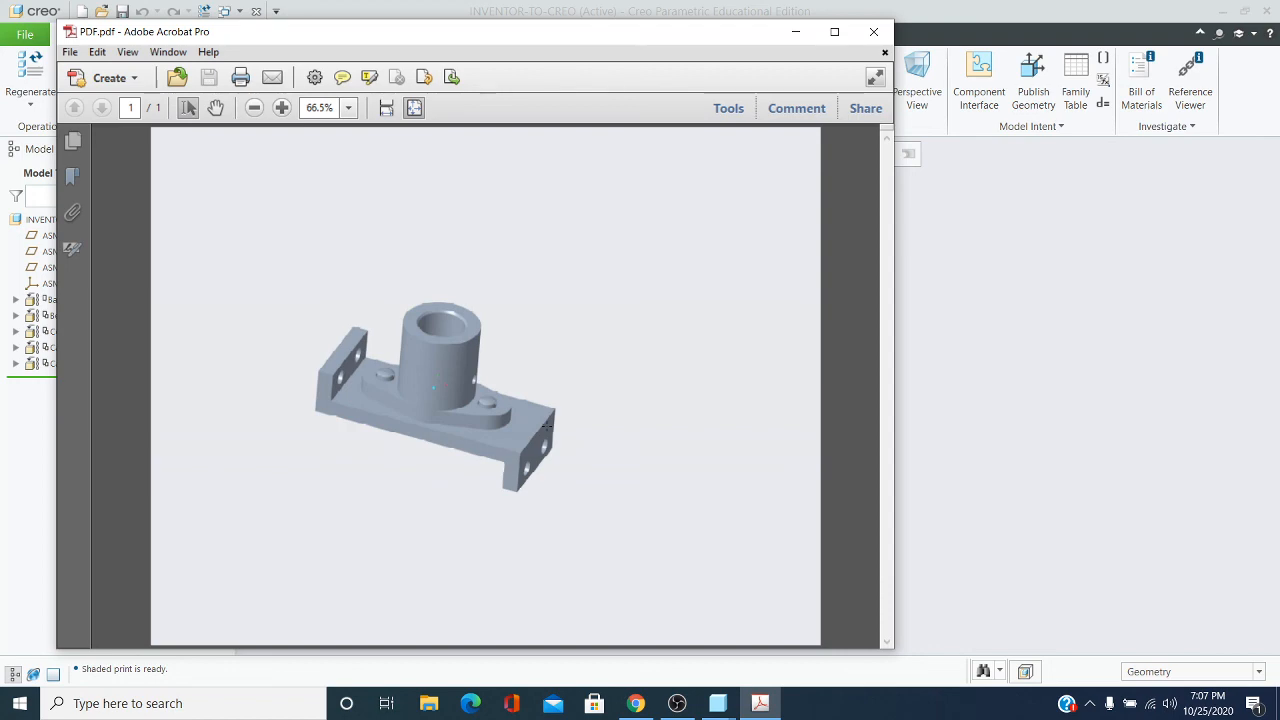
click(680, 705)
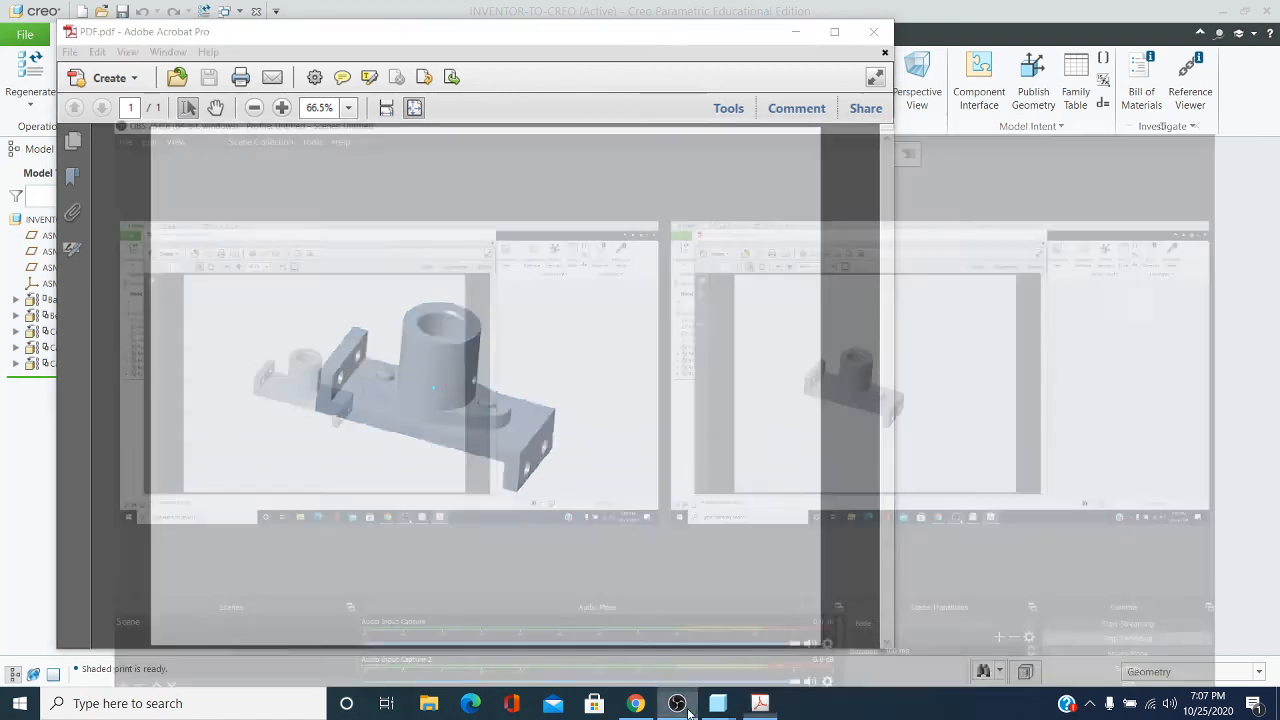